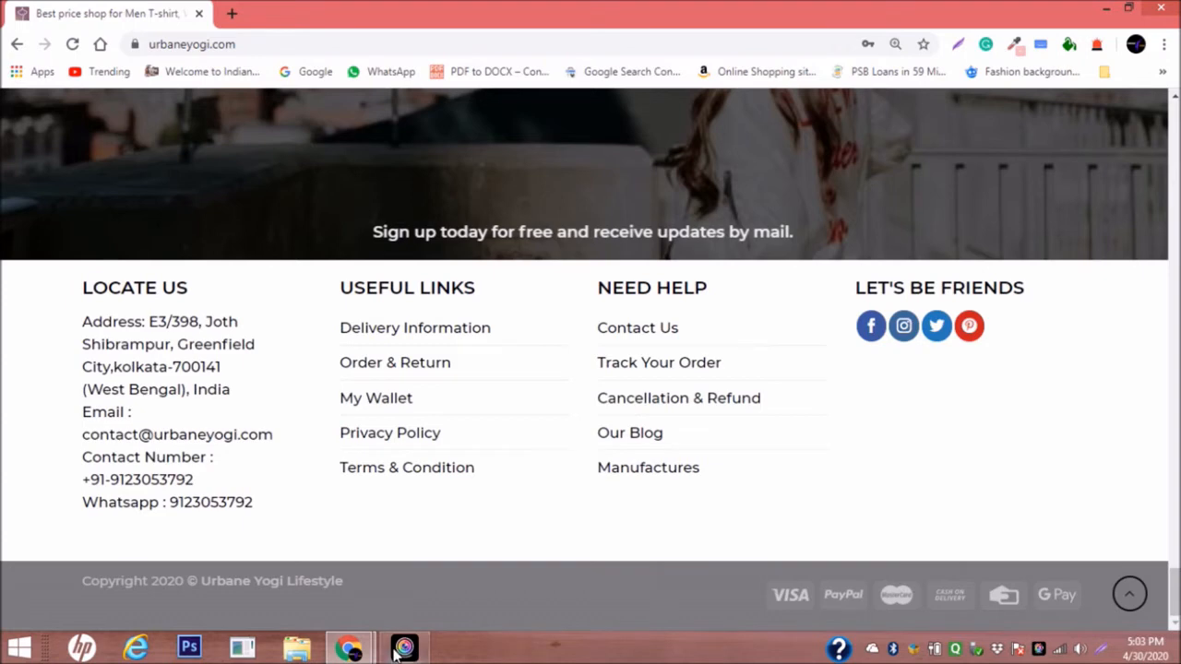
# Switch to the site's WordPress admin window and start a new UX block.
pyautogui.moveTo(369, 651)
pyautogui.click(412, 574)
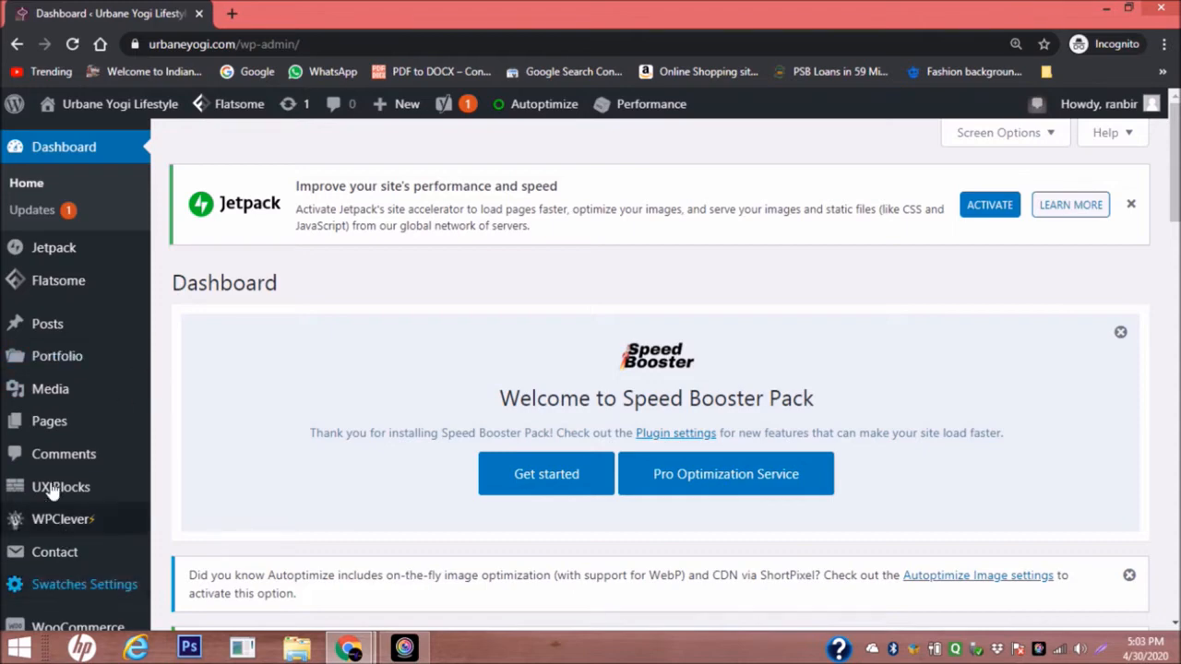
pyautogui.moveTo(80, 362)
pyautogui.scroll(-2, 80, 367)
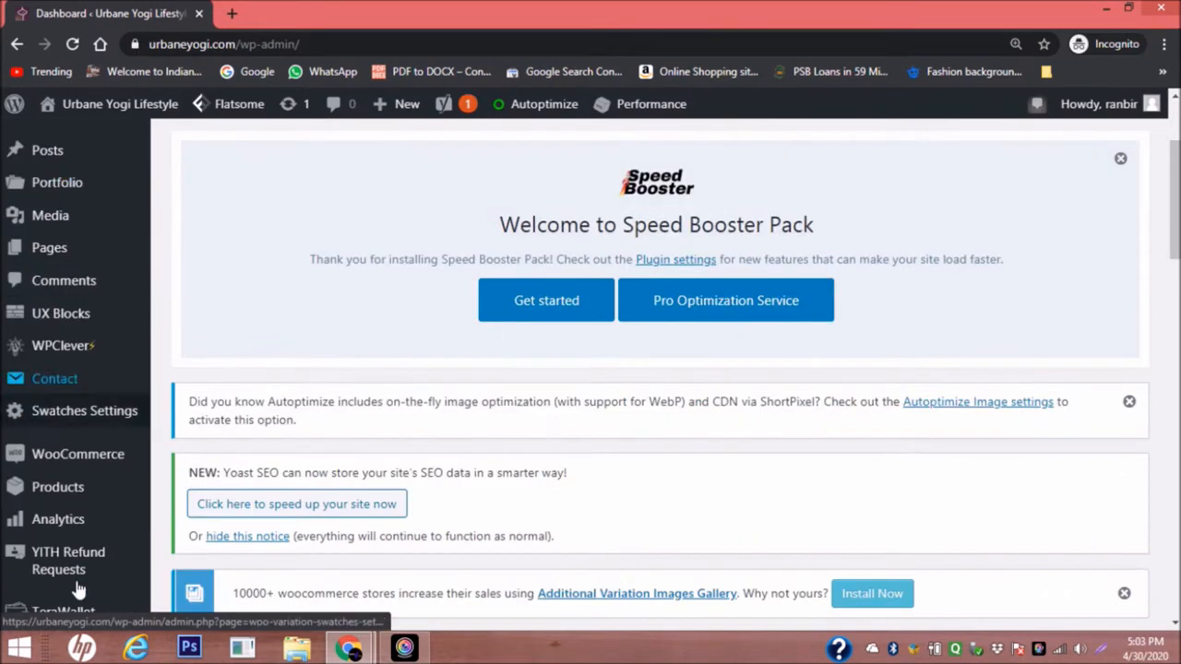
pyautogui.moveTo(79, 325)
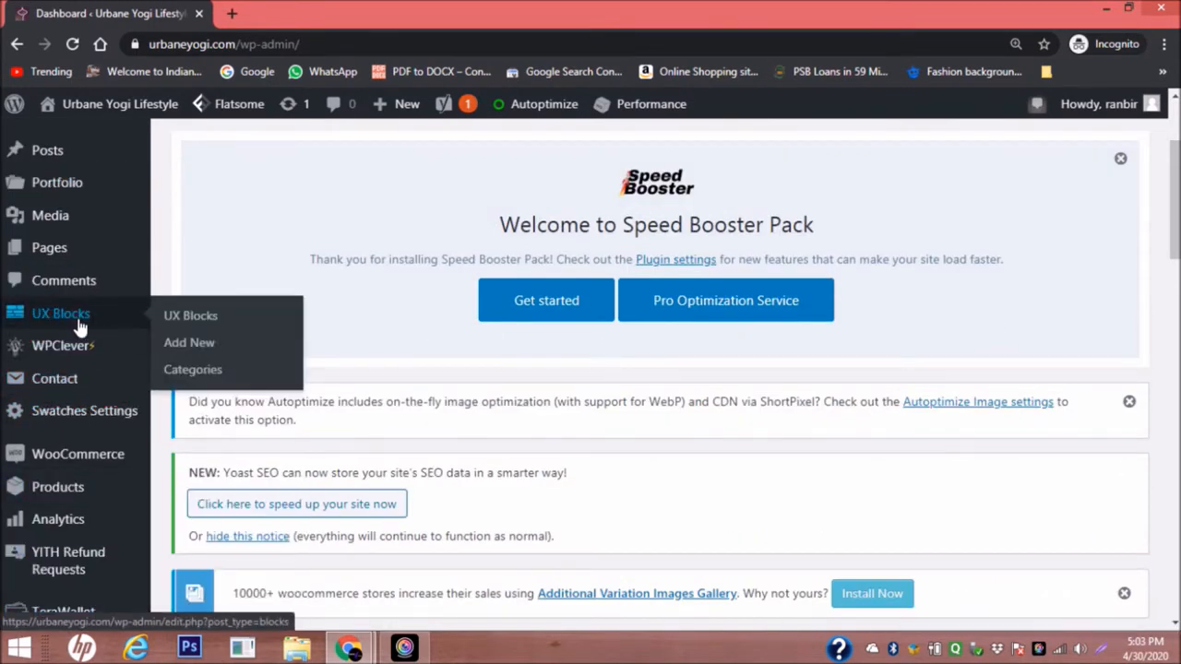
pyautogui.click(193, 345)
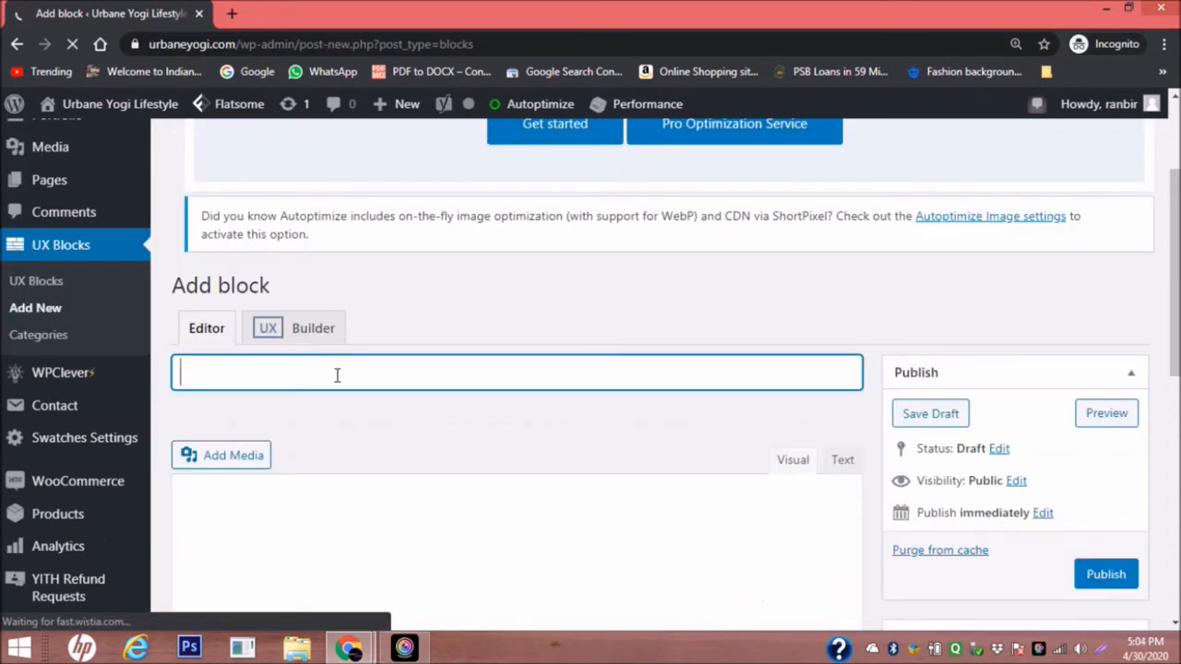
# Title the new block "new footer".
pyautogui.write('footer')
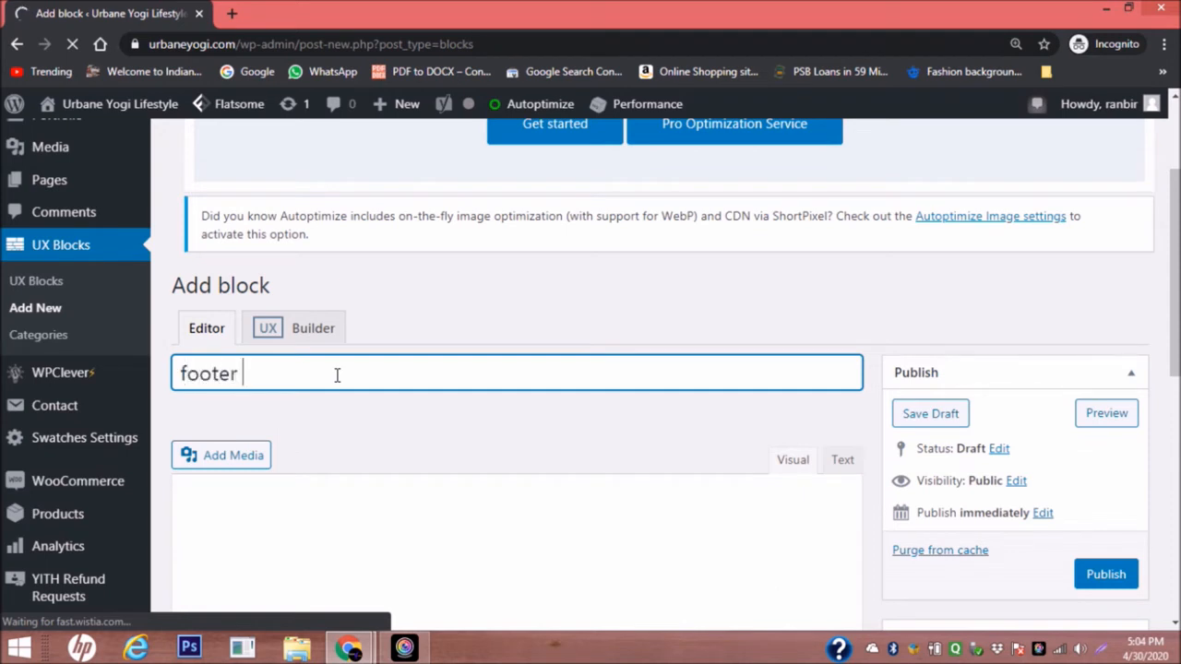
pyautogui.press('BackSpace')
pyautogui.press('Left')
pyautogui.press('Left')
pyautogui.press('Left')
pyautogui.press('Left')
pyautogui.press('Left')
pyautogui.press('Left')
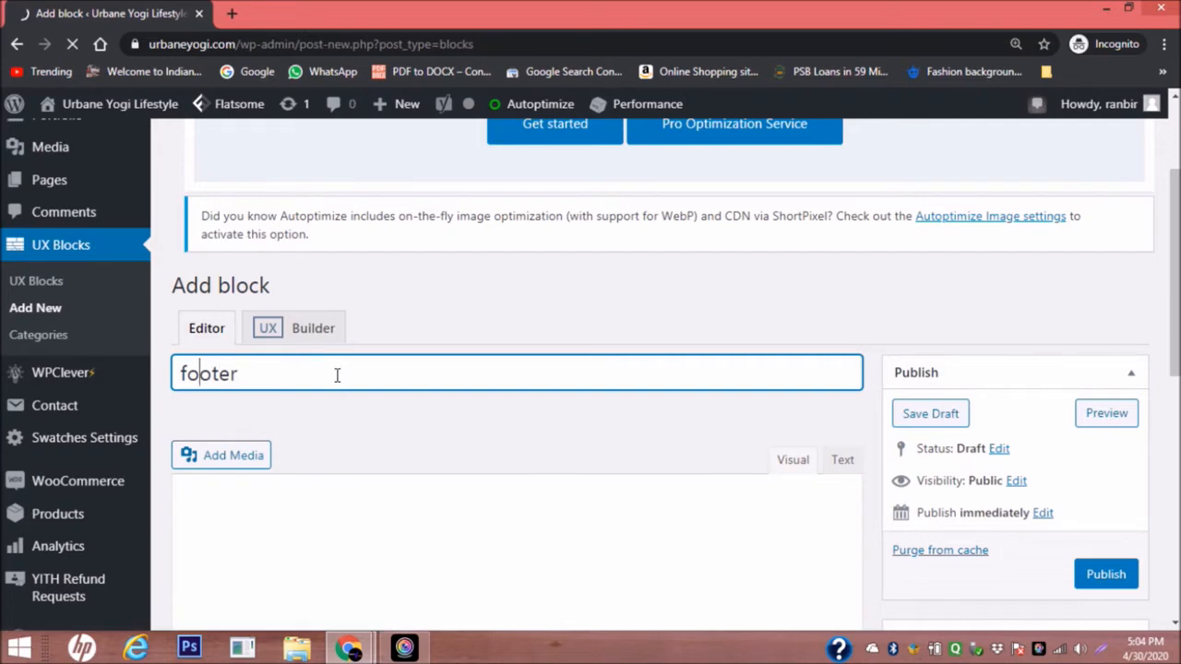
pyautogui.write('n')
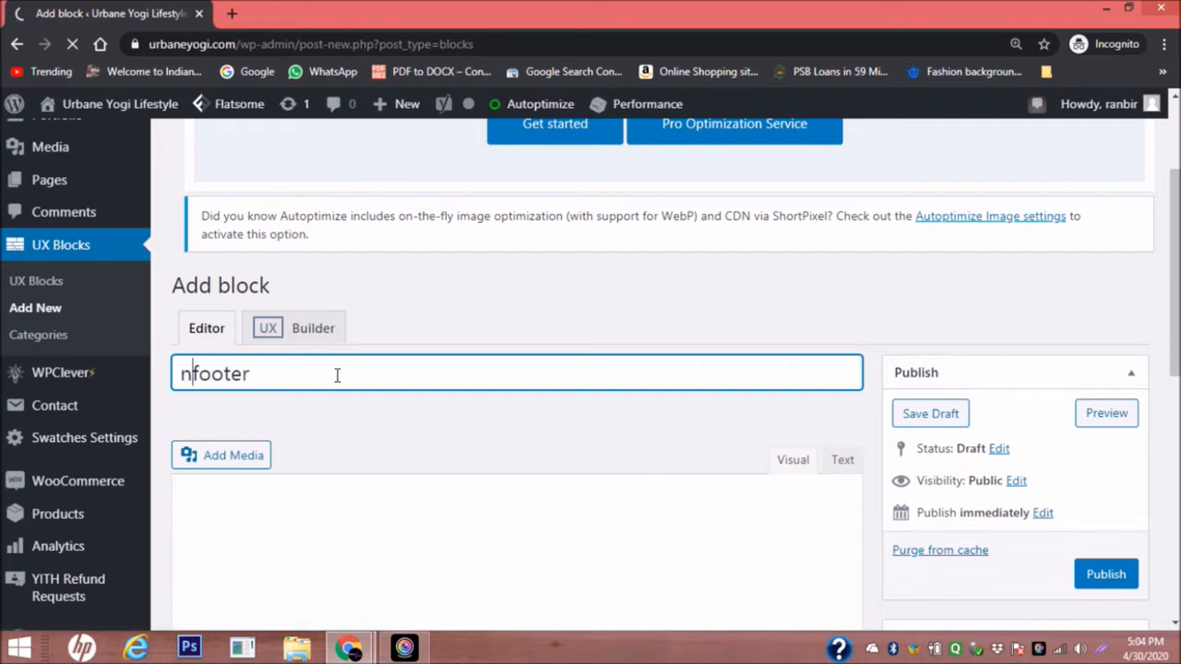
pyautogui.write('ew')
pyautogui.scroll(-3, 340, 377)
pyautogui.scroll(5, 369, 376)
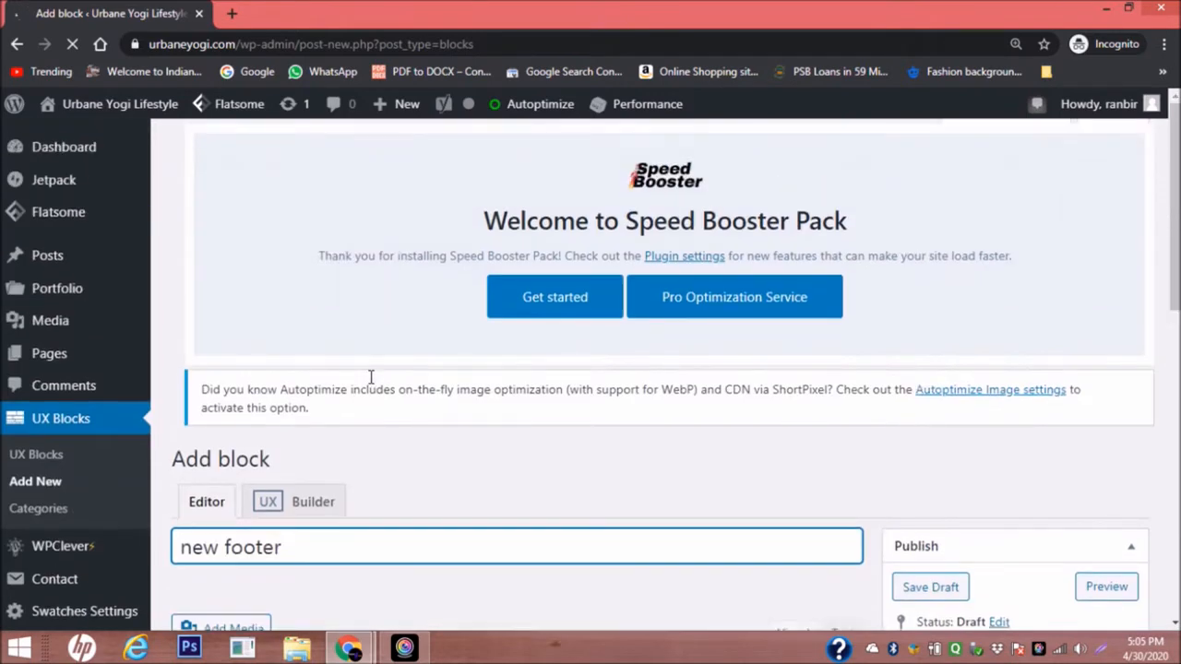
pyautogui.scroll(-4, 448, 455)
pyautogui.click(489, 448)
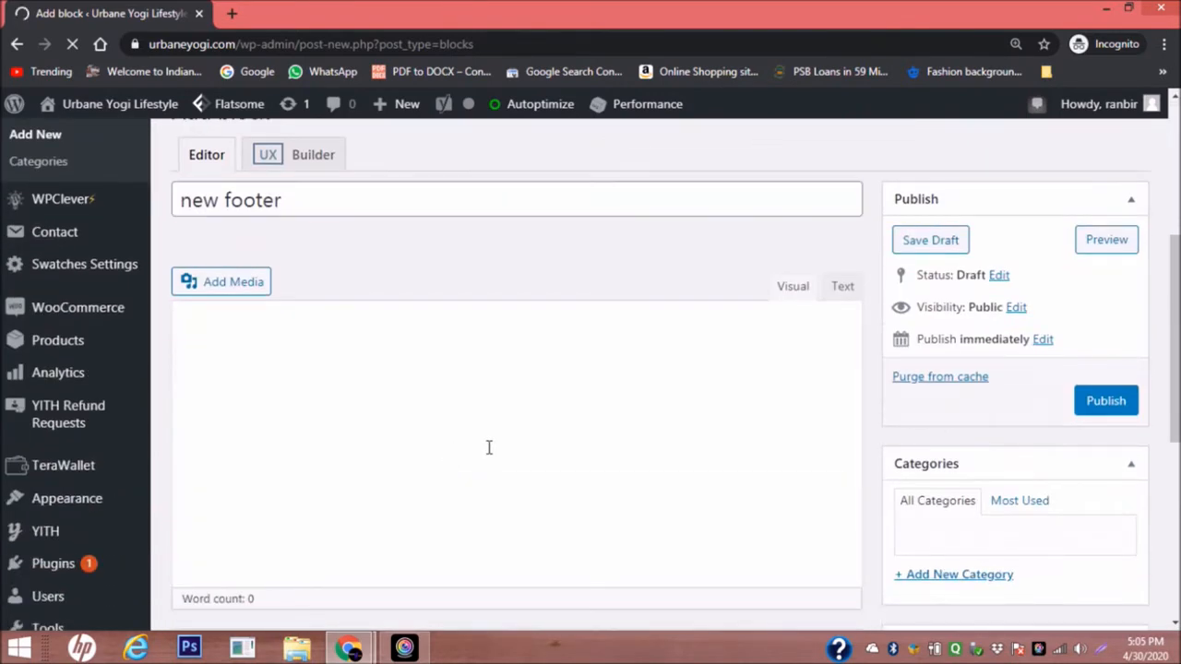
# Open the block in UX Builder and add a row using the 4 Columns preset.
pyautogui.click(312, 157)
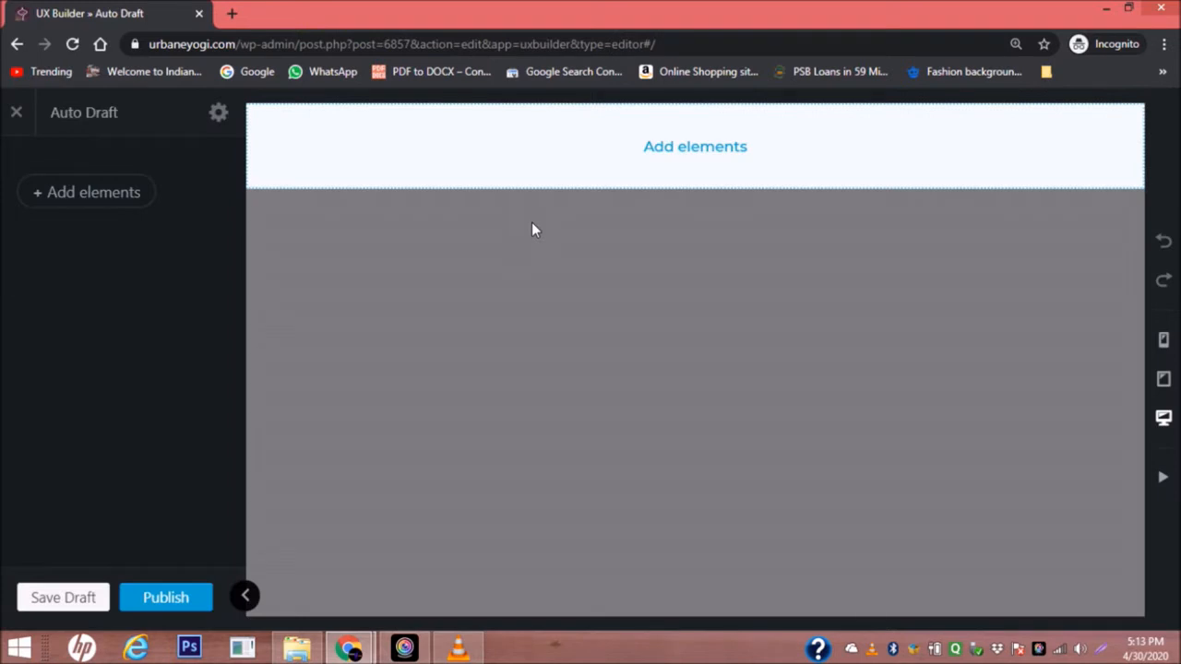
pyautogui.click(694, 148)
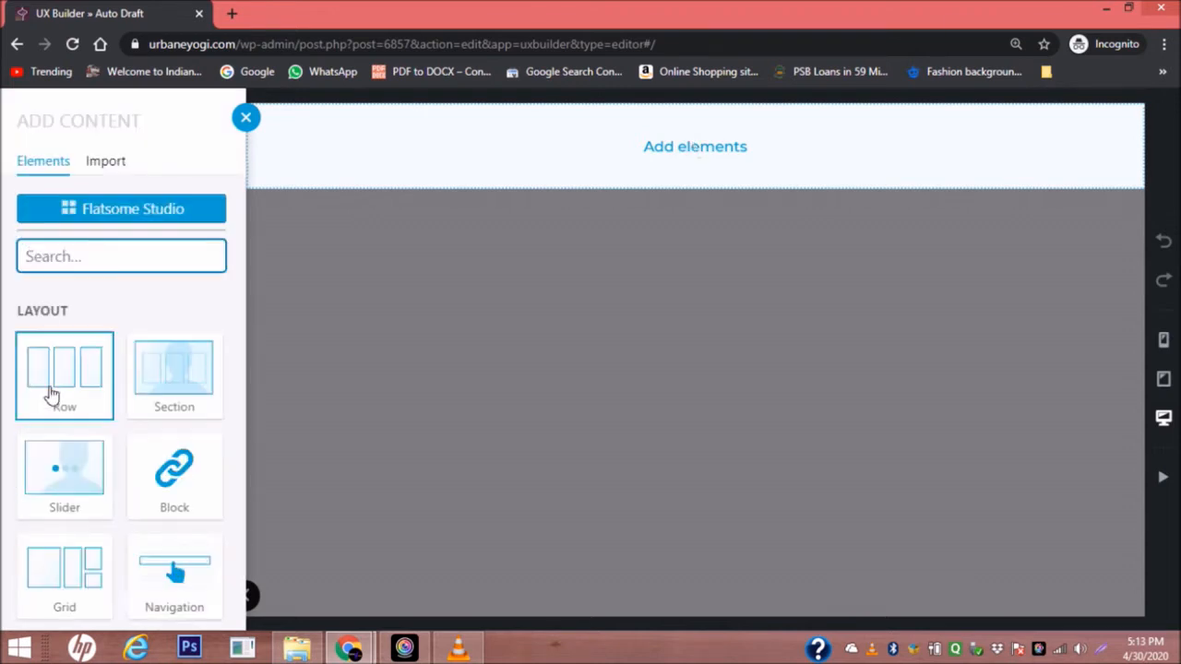
pyautogui.click(51, 395)
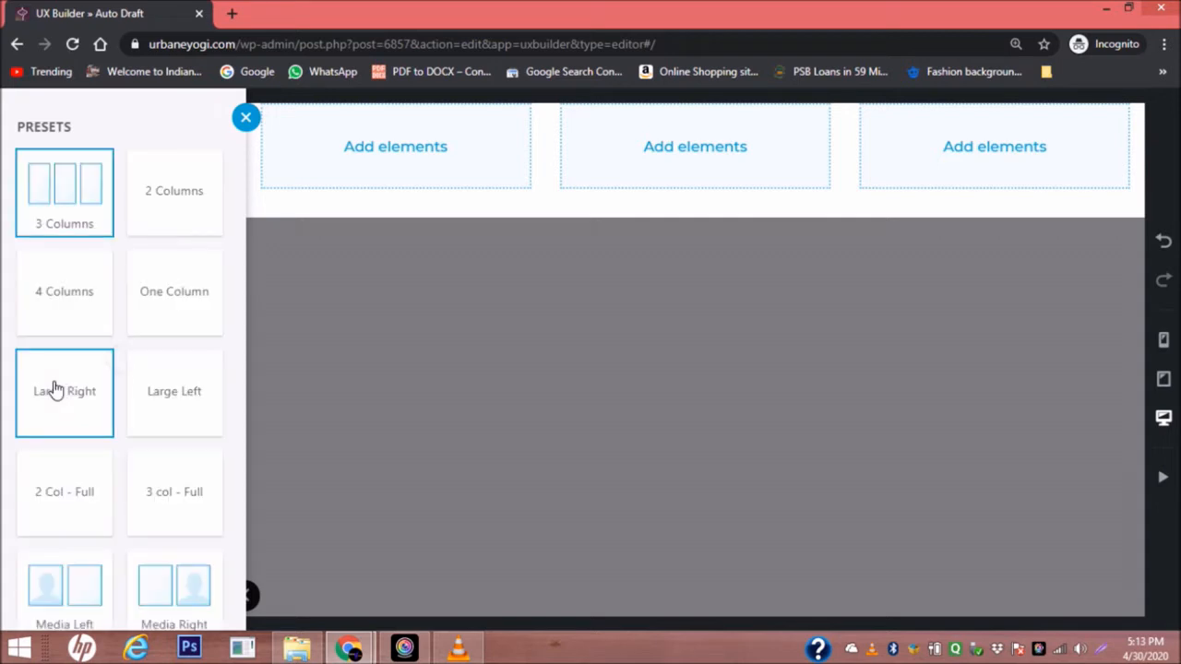
pyautogui.click(71, 305)
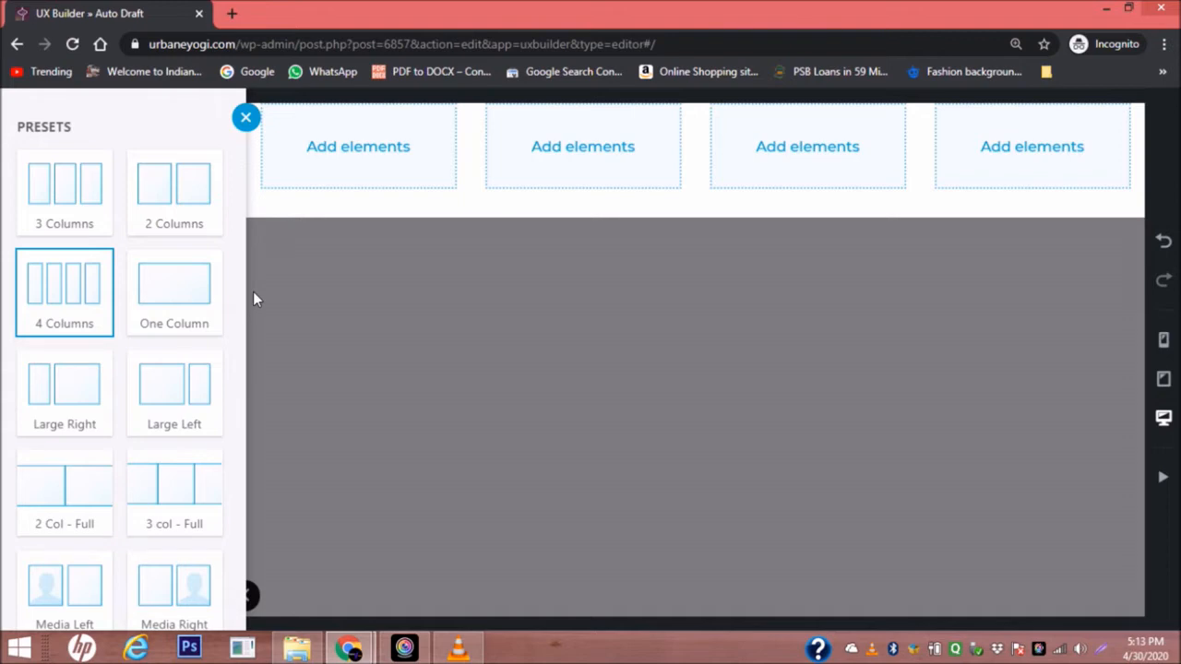
# Add a Text element with the Paragraph with Headline preset to the row's first column.
pyautogui.click(359, 151)
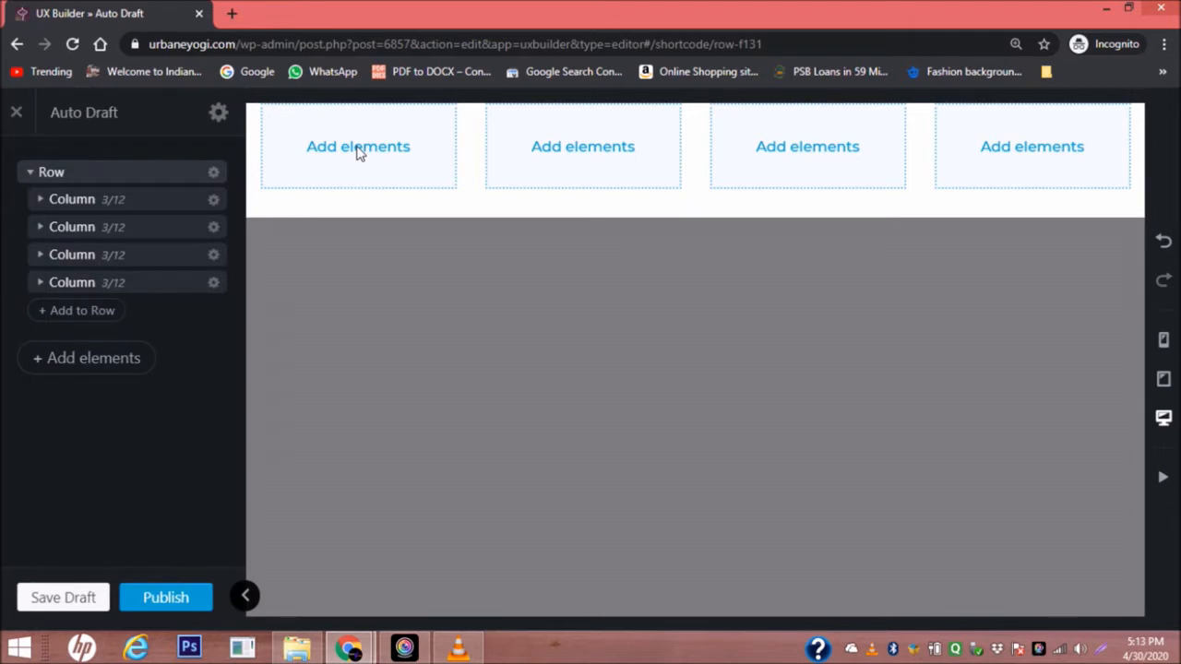
pyautogui.click(359, 152)
pyautogui.click(359, 152)
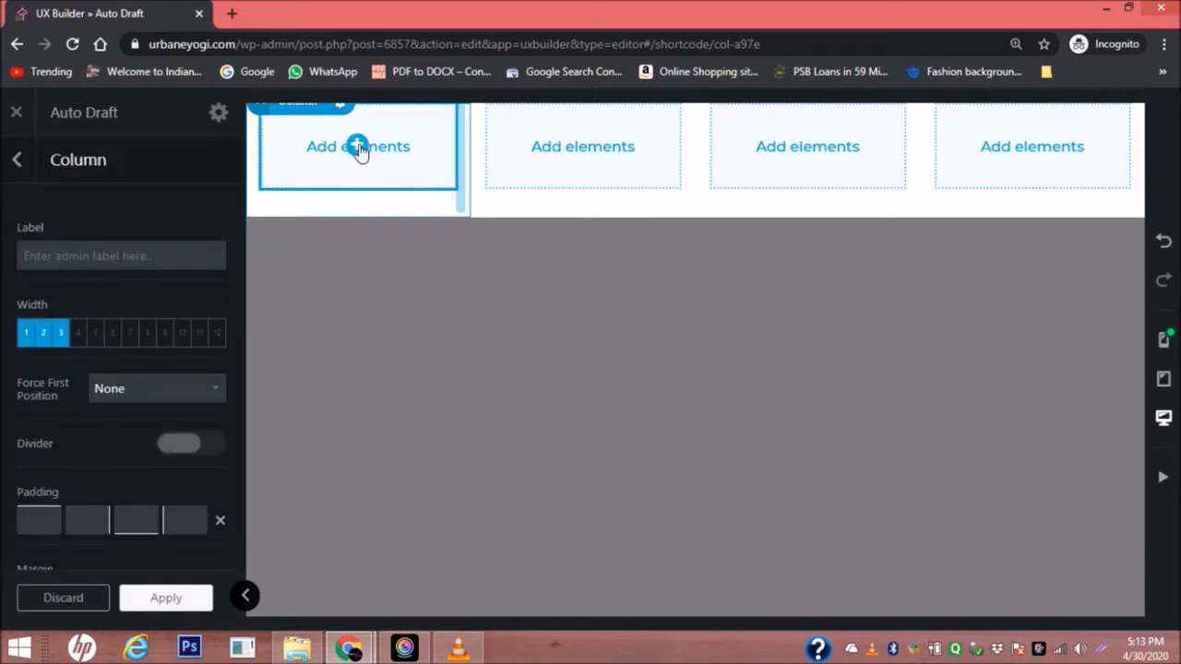
pyautogui.click(360, 151)
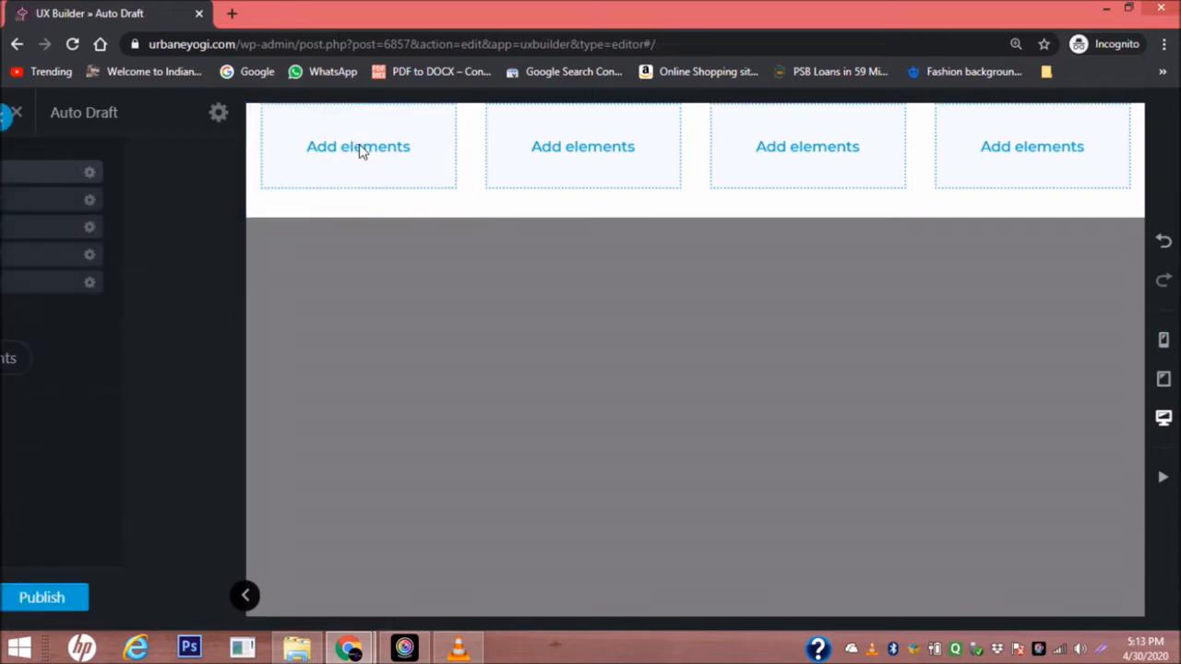
pyautogui.click(360, 151)
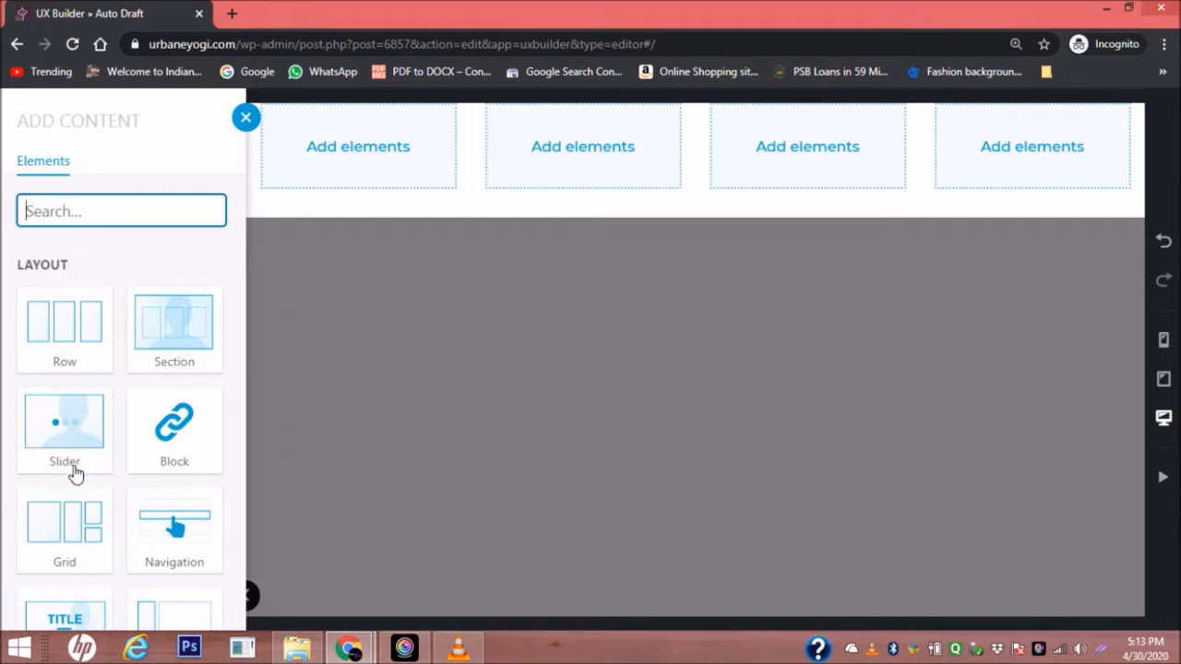
pyautogui.scroll(-2, 77, 471)
pyautogui.scroll(-1, 129, 554)
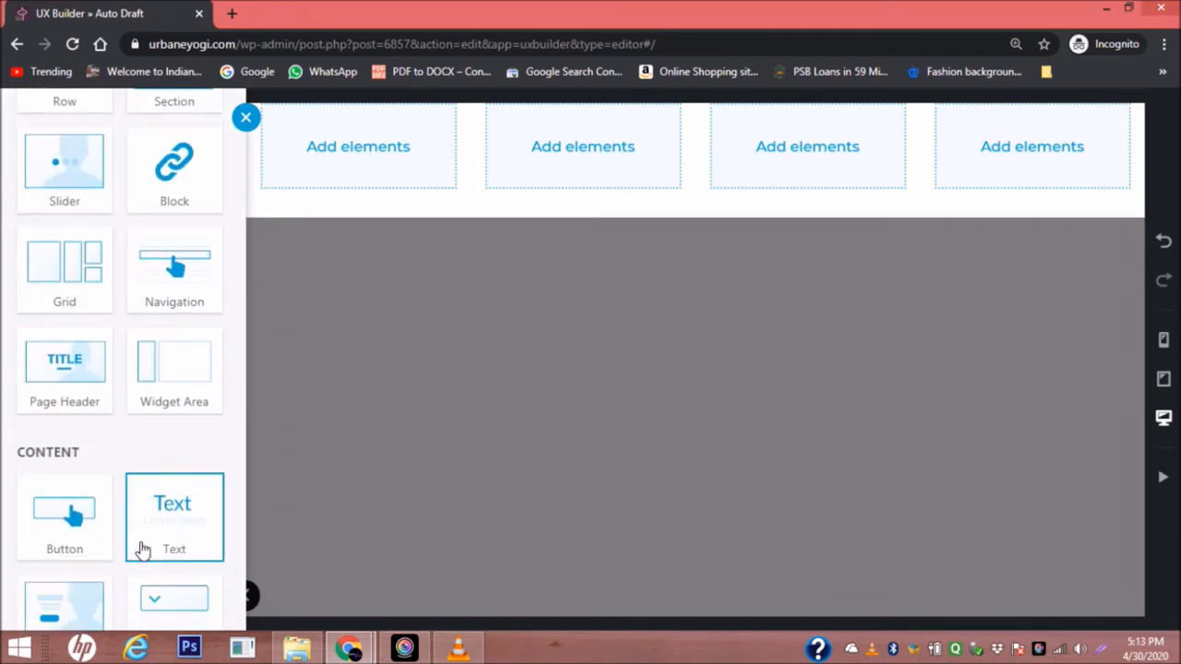
pyautogui.click(143, 550)
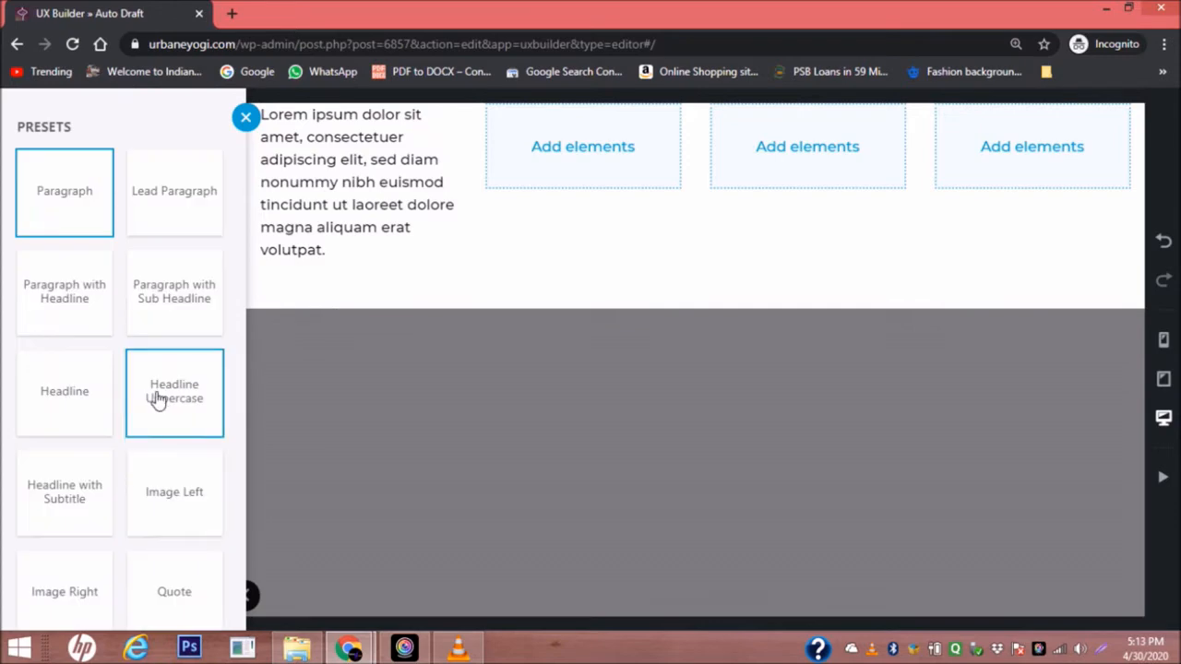
pyautogui.click(69, 312)
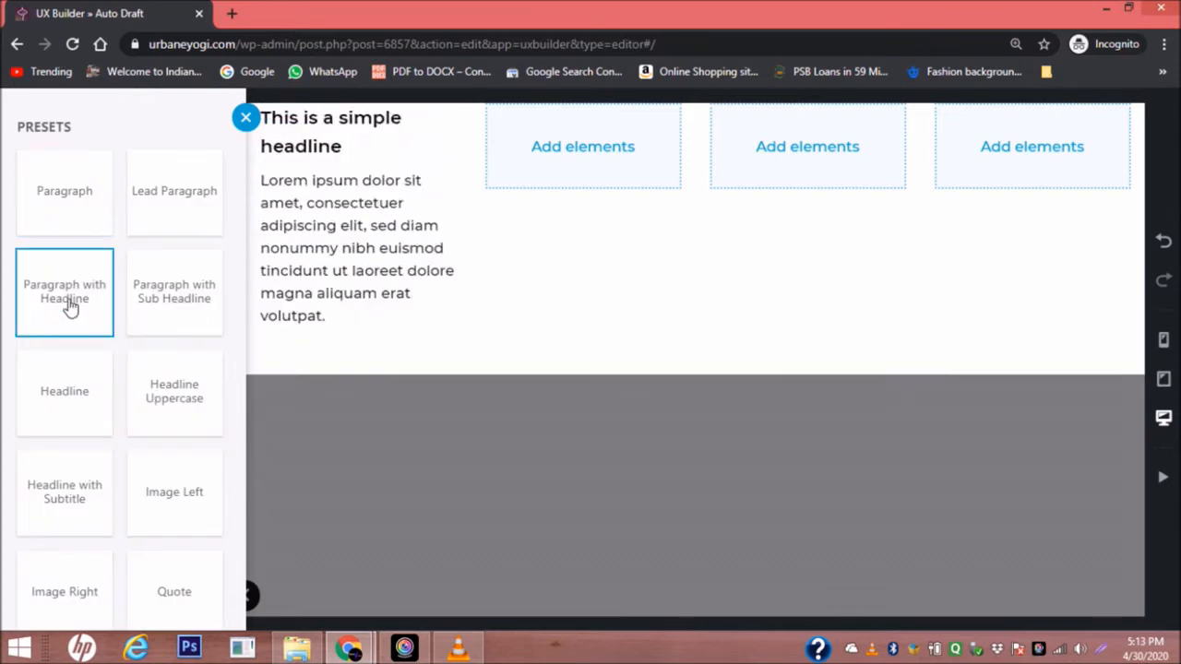
# Open the first column's text in the text editor and replace its headline with "Locate Us".
pyautogui.click(353, 150)
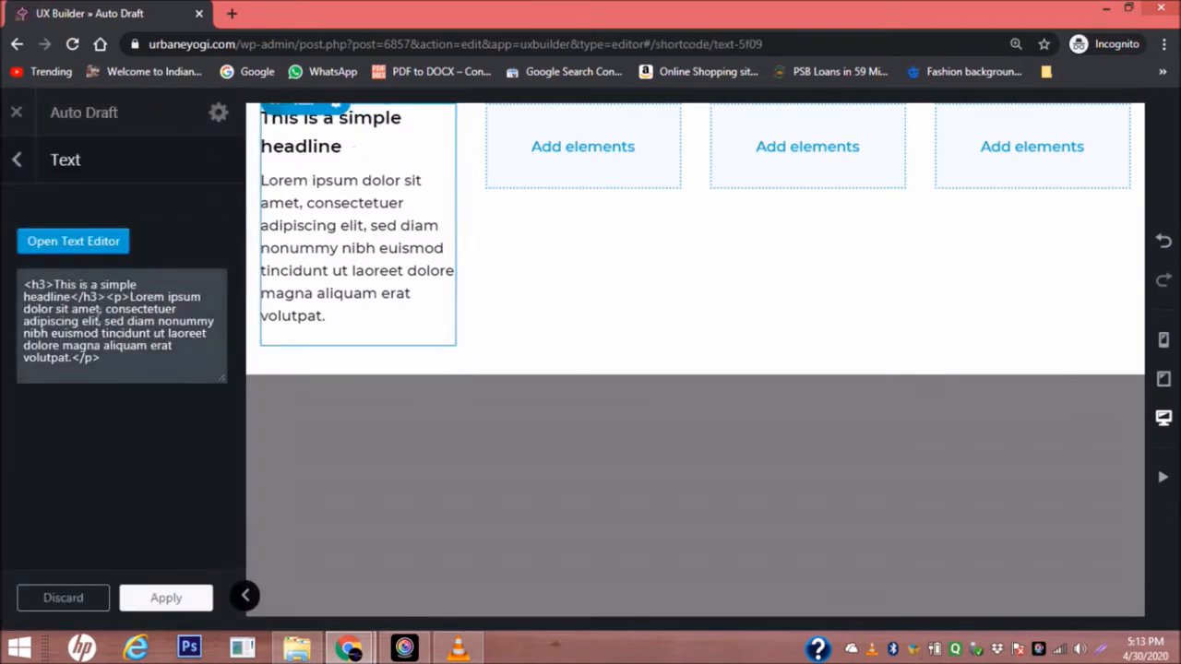
pyautogui.click(54, 245)
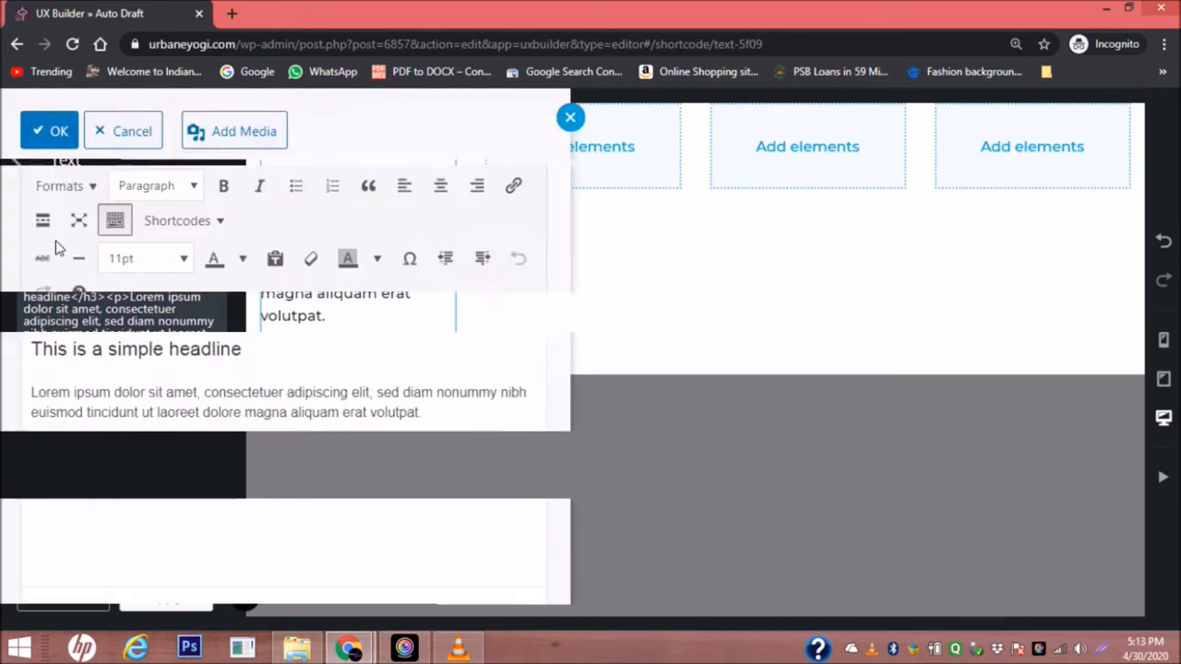
pyautogui.moveTo(242, 351); pyautogui.dragTo(19, 355)
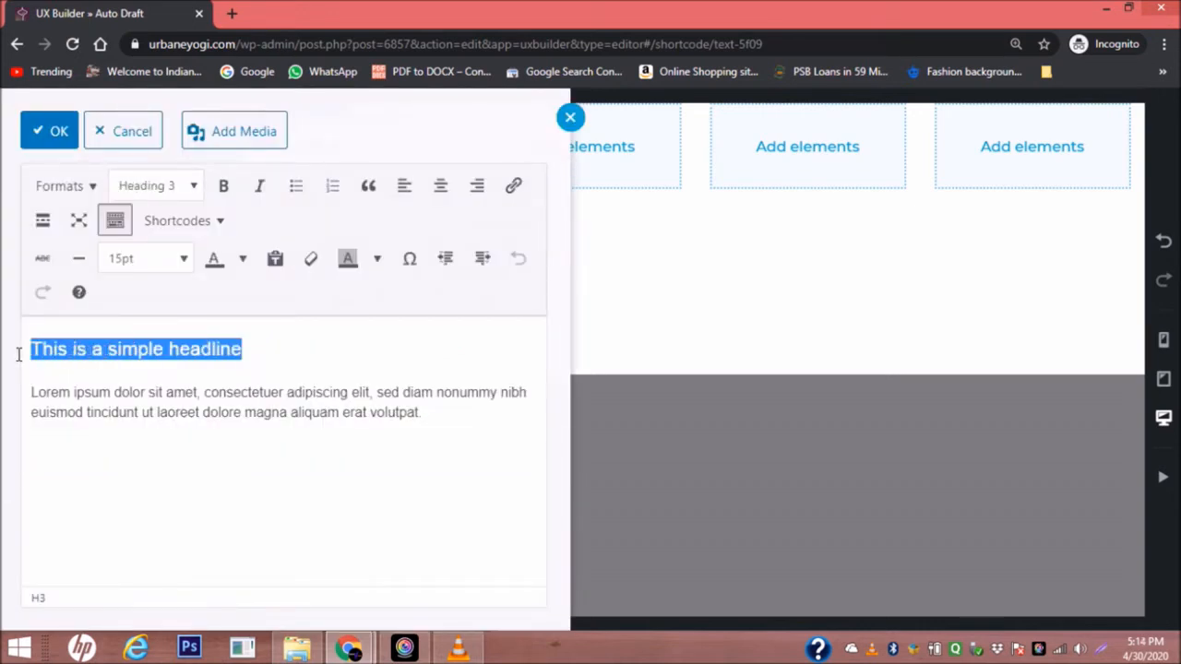
pyautogui.write('Lo')
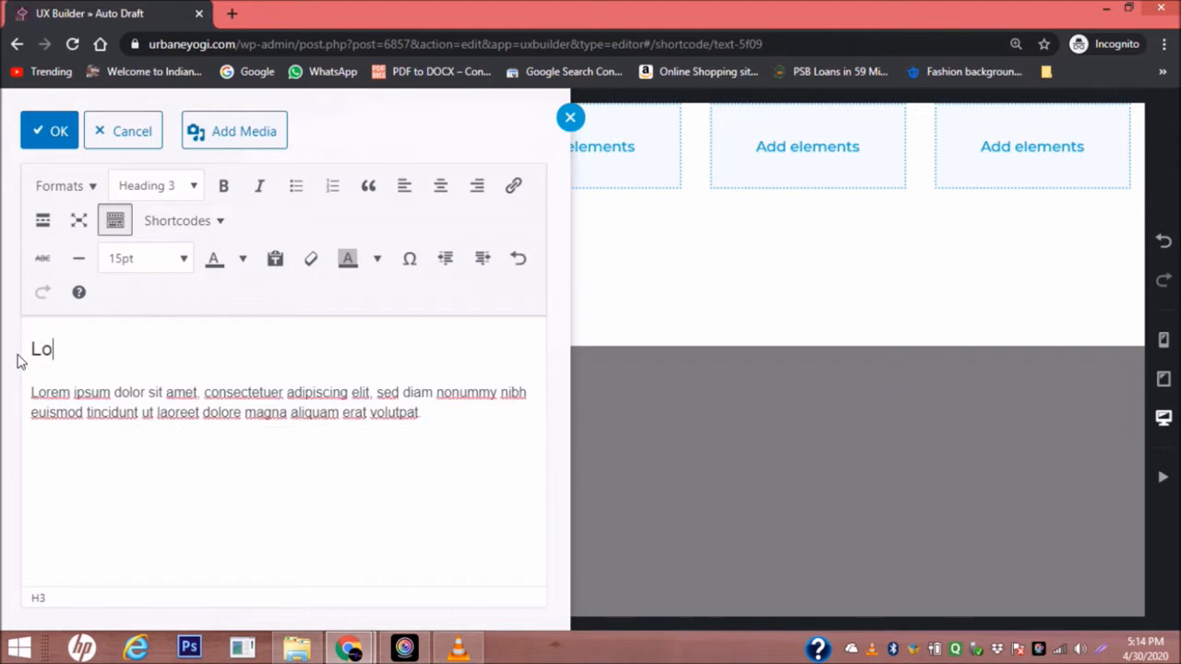
pyautogui.write('cate Us')
# Change the "Locate Us" headline's format to Heading 2.
pyautogui.moveTo(119, 357); pyautogui.dragTo(28, 348)
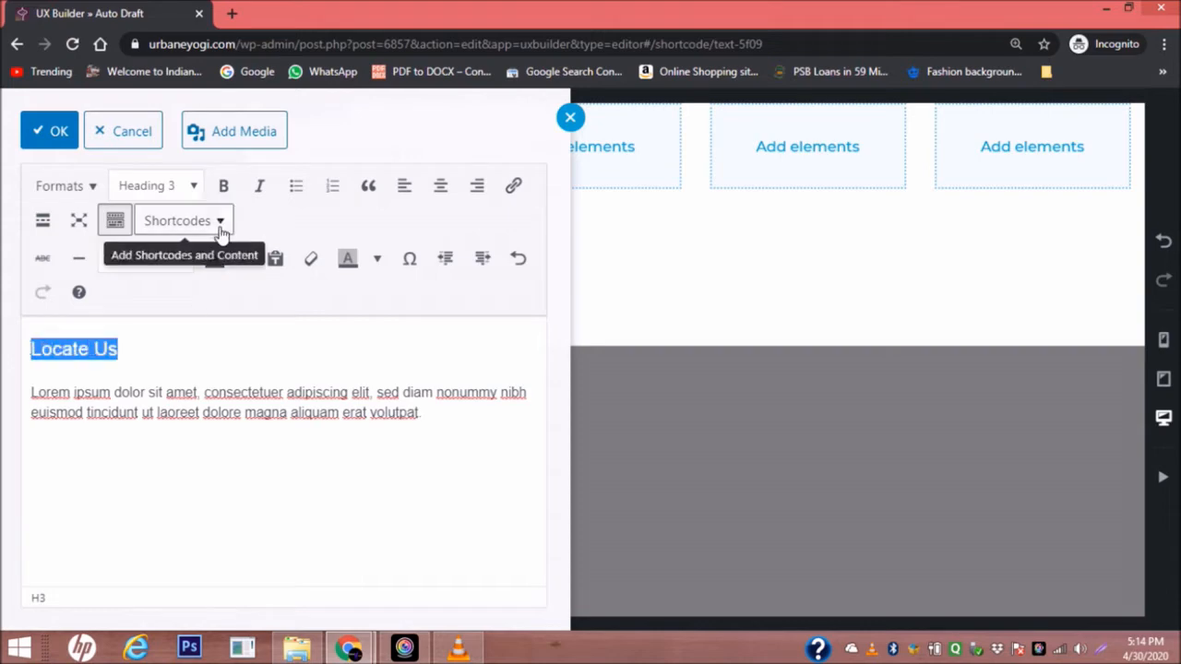
pyautogui.click(194, 197)
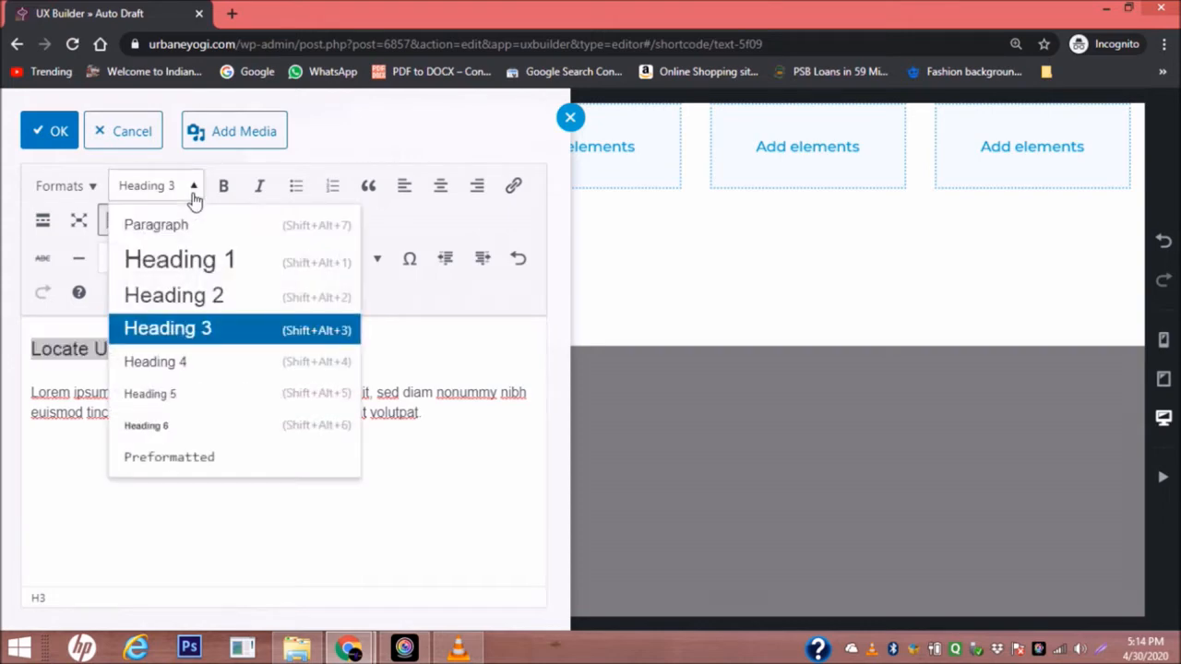
pyautogui.click(180, 303)
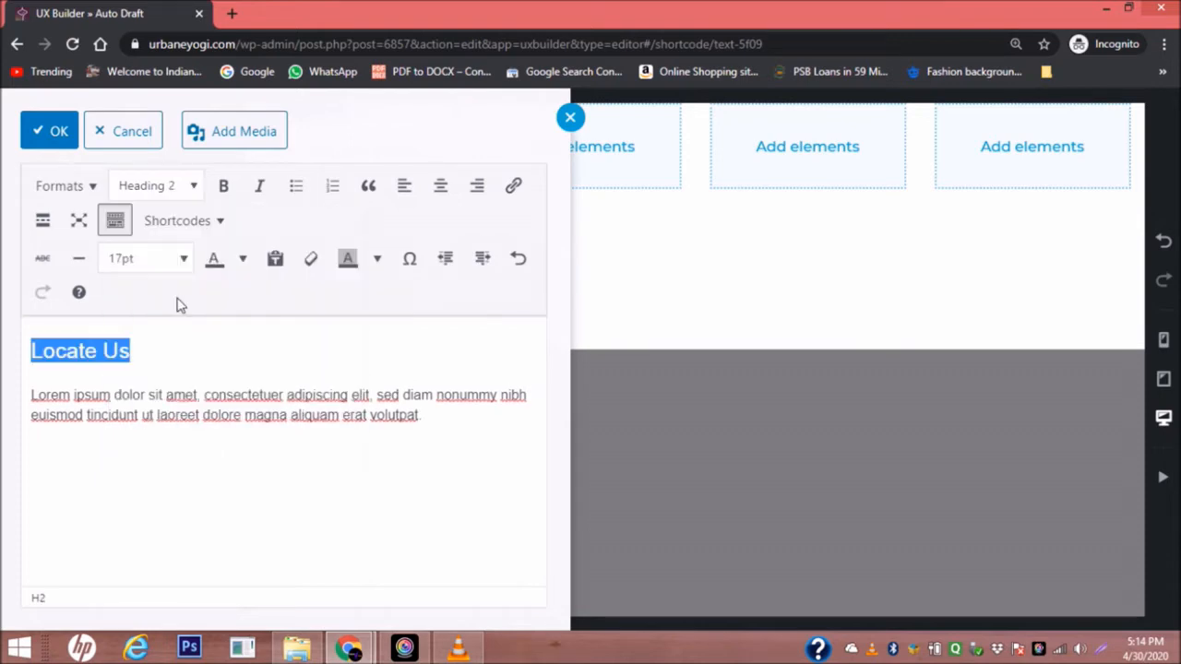
pyautogui.click(184, 351)
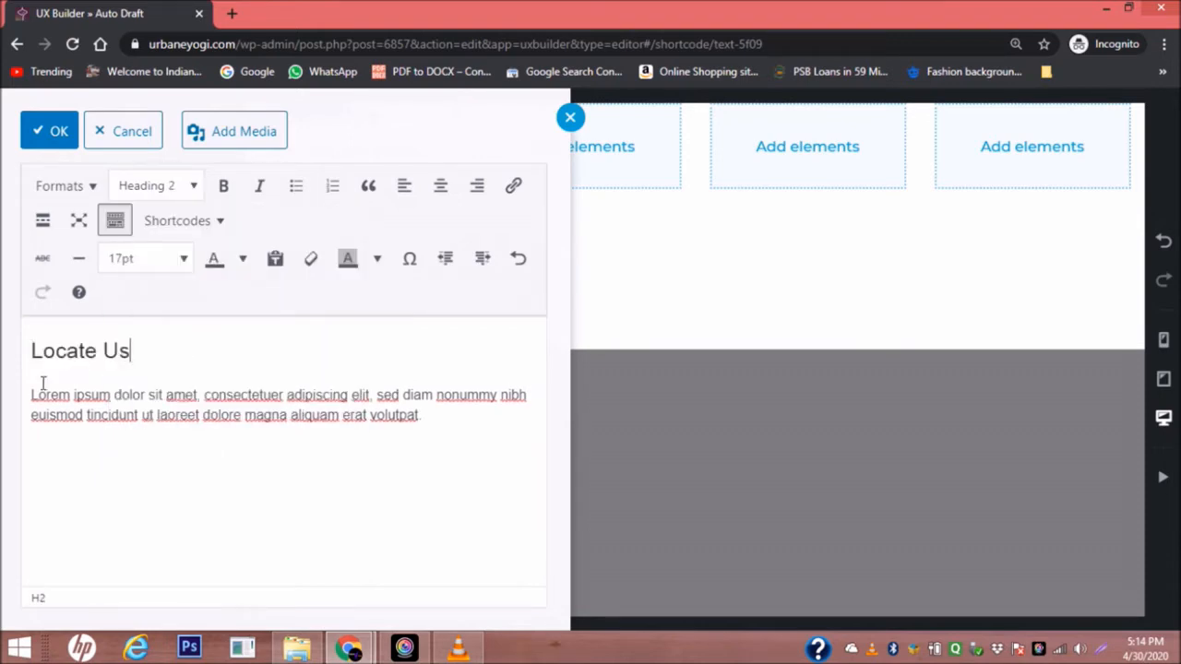
# Replace the placeholder paragraph with the address and contact details copied from the live site's Locate Us footer column, and accept the text.
pyautogui.moveTo(31, 395); pyautogui.dragTo(423, 446)
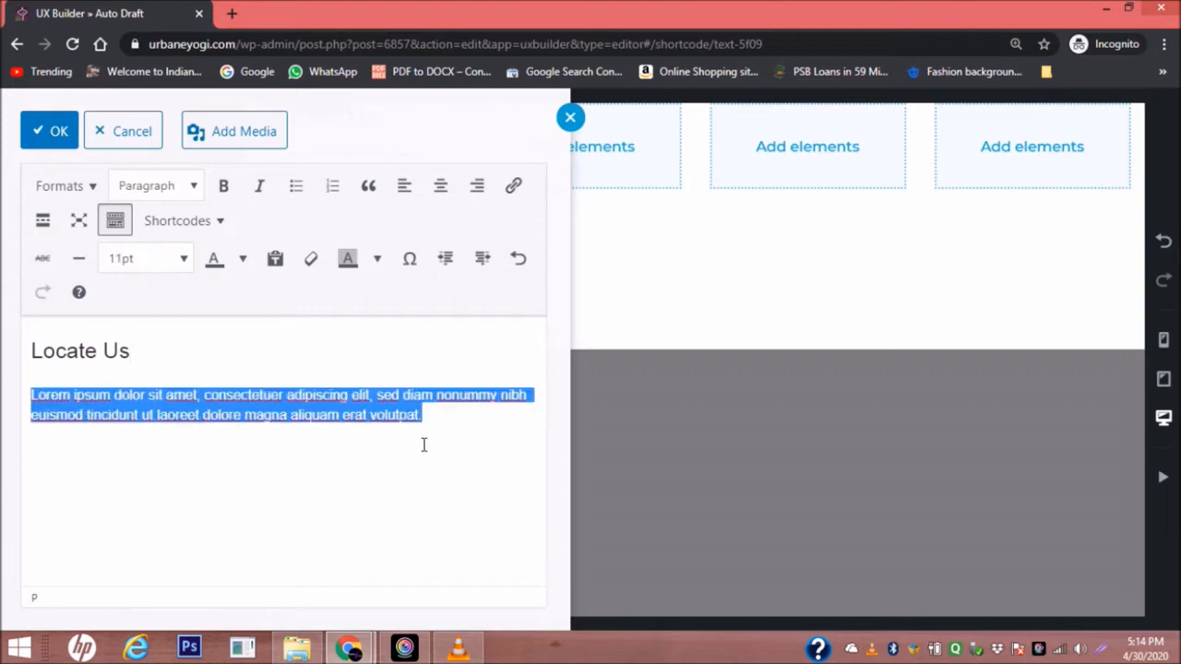
pyautogui.press('BackSpace')
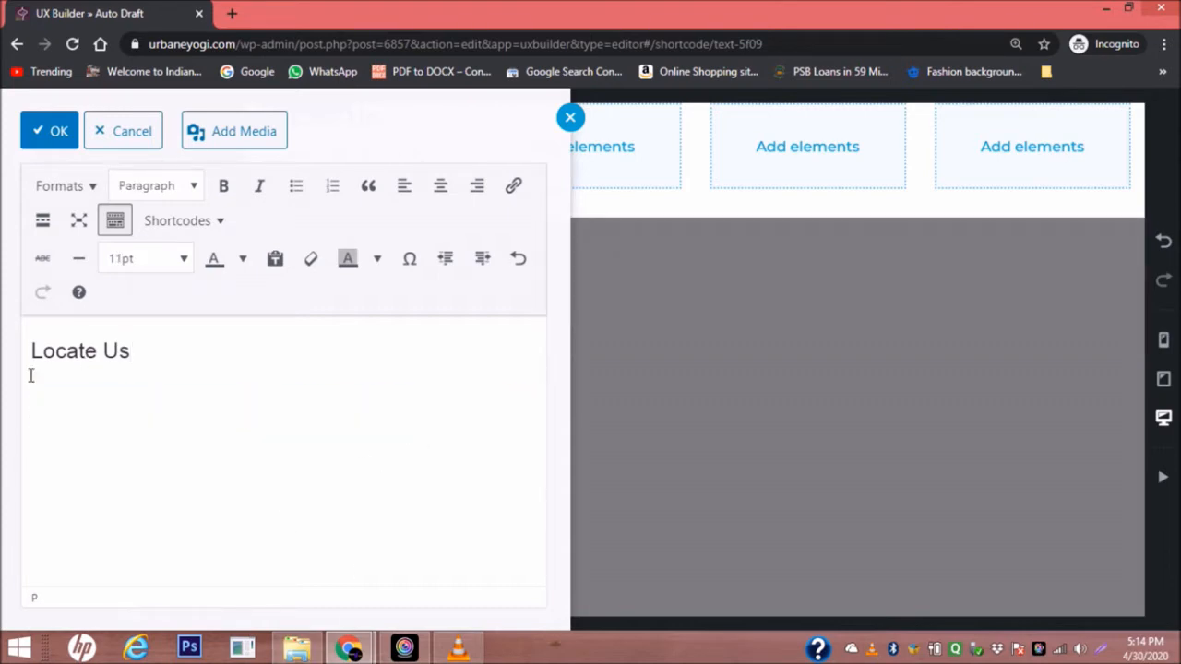
pyautogui.moveTo(349, 648)
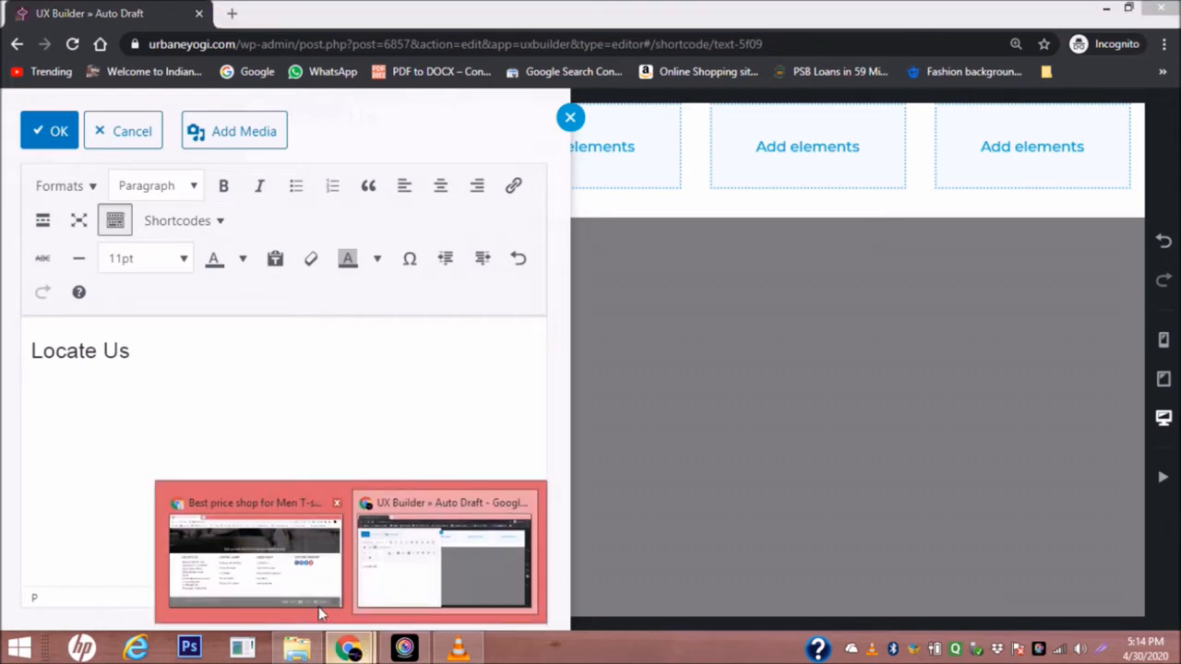
pyautogui.click(319, 606)
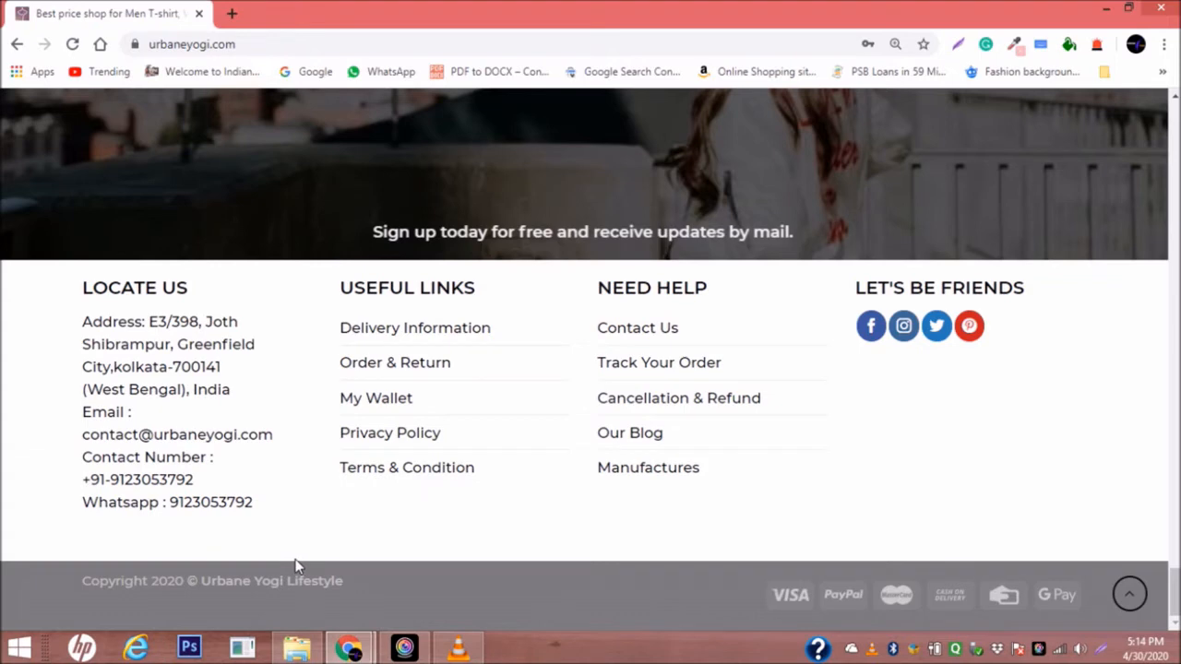
pyautogui.moveTo(82, 321); pyautogui.dragTo(259, 517)
pyautogui.hotkey('ctrl', 'c')
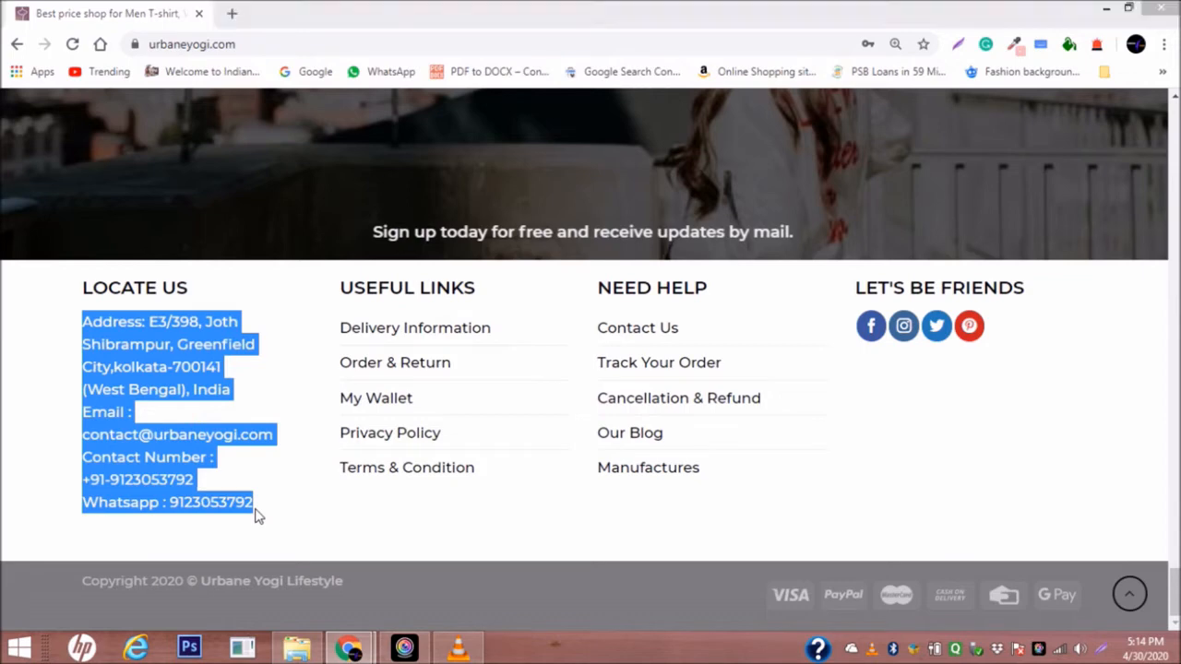
pyautogui.hotkey('alt', 'Tab')
pyautogui.hotkey('ctrl', 'v')
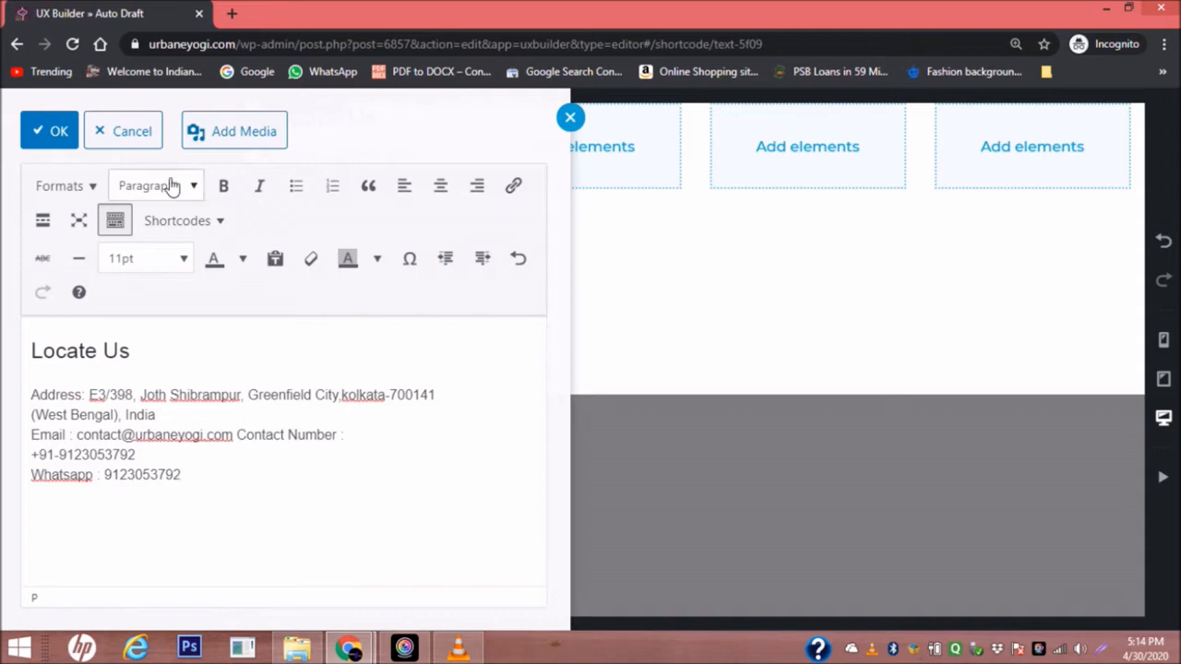
pyautogui.click(48, 129)
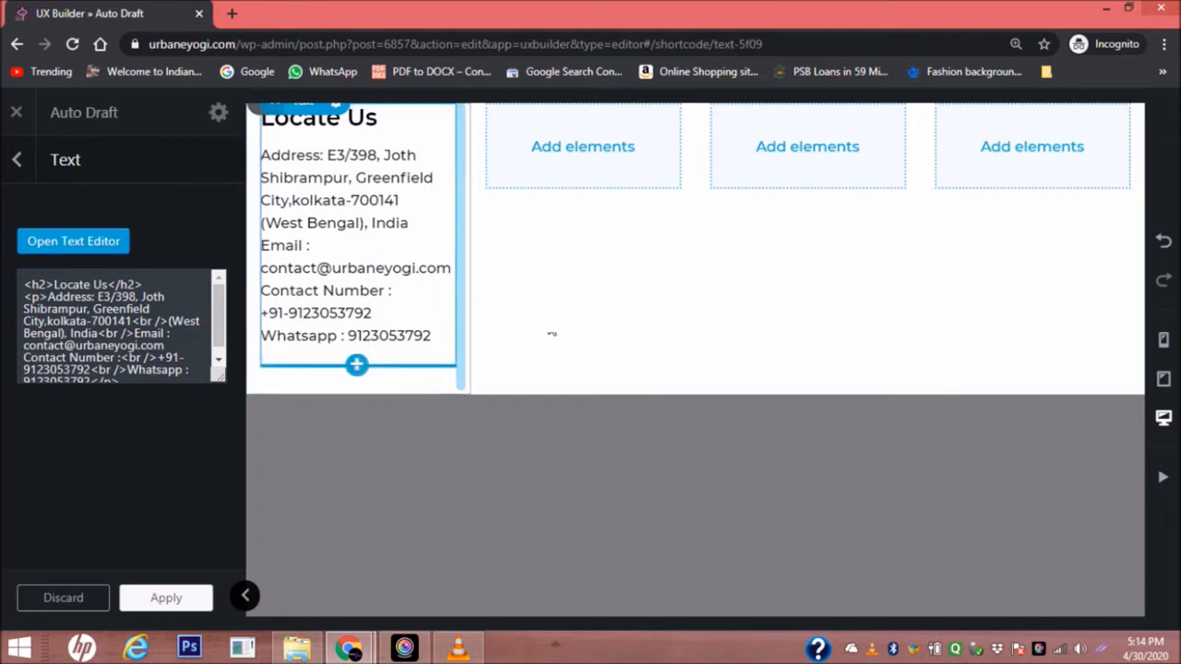
# Add a Text element with the Paragraph with Headline preset to the row's second column.
pyautogui.click(583, 148)
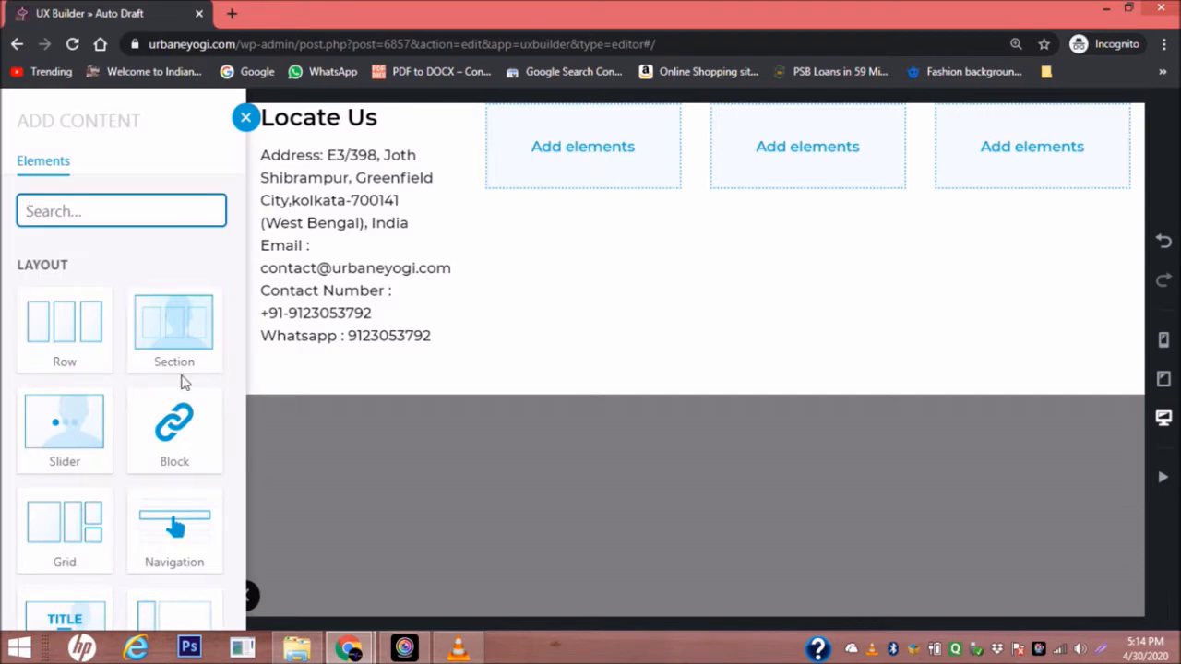
pyautogui.scroll(-1, 134, 461)
pyautogui.scroll(-3, 134, 461)
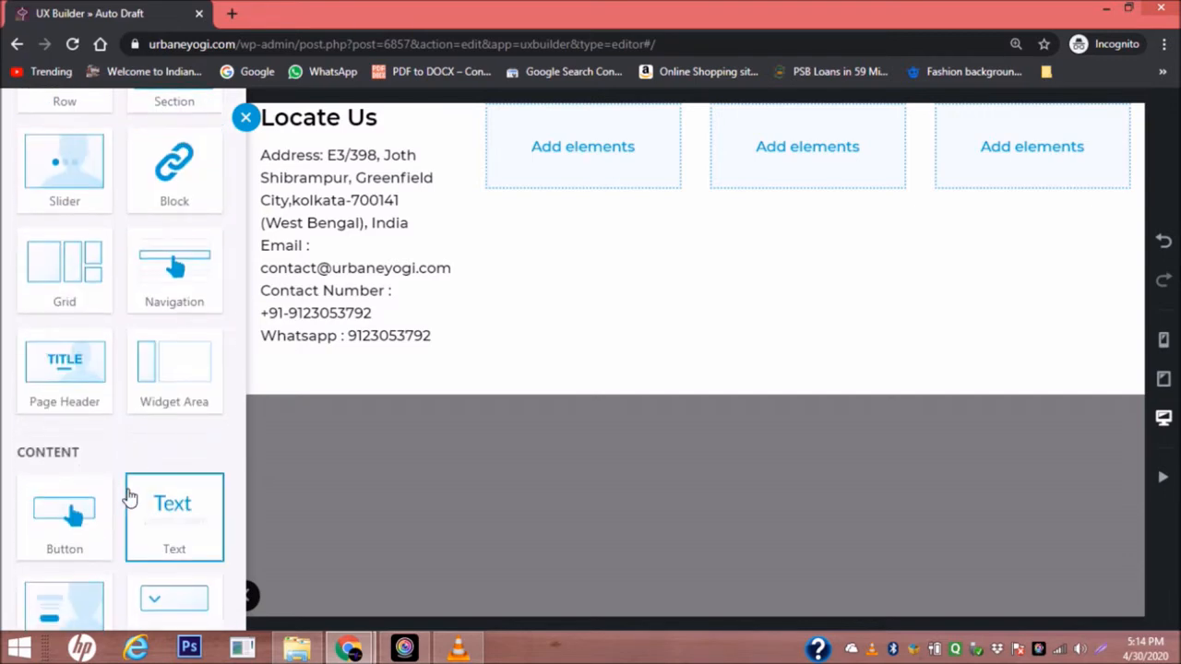
pyautogui.click(171, 520)
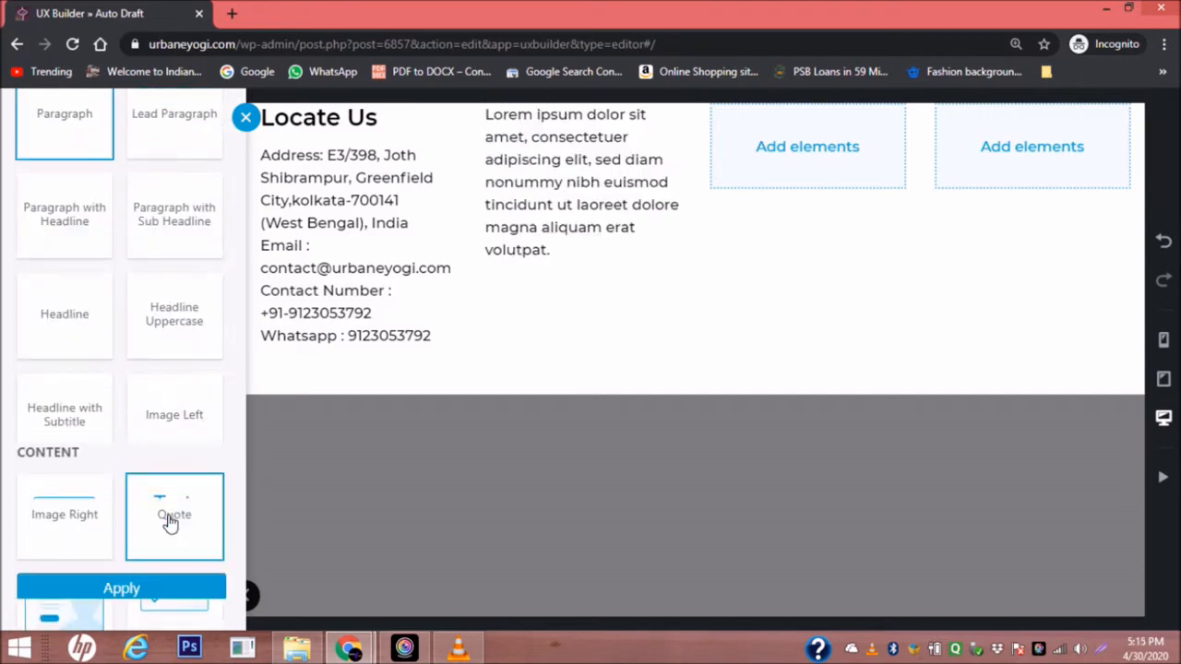
pyautogui.click(60, 220)
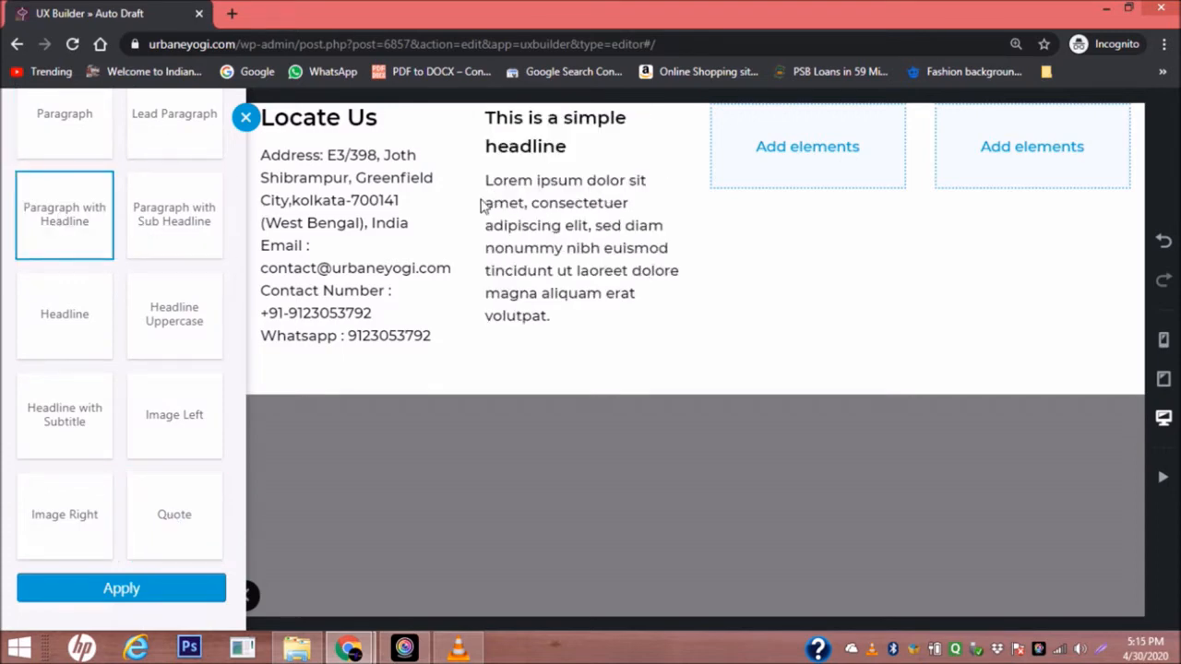
pyautogui.click(117, 587)
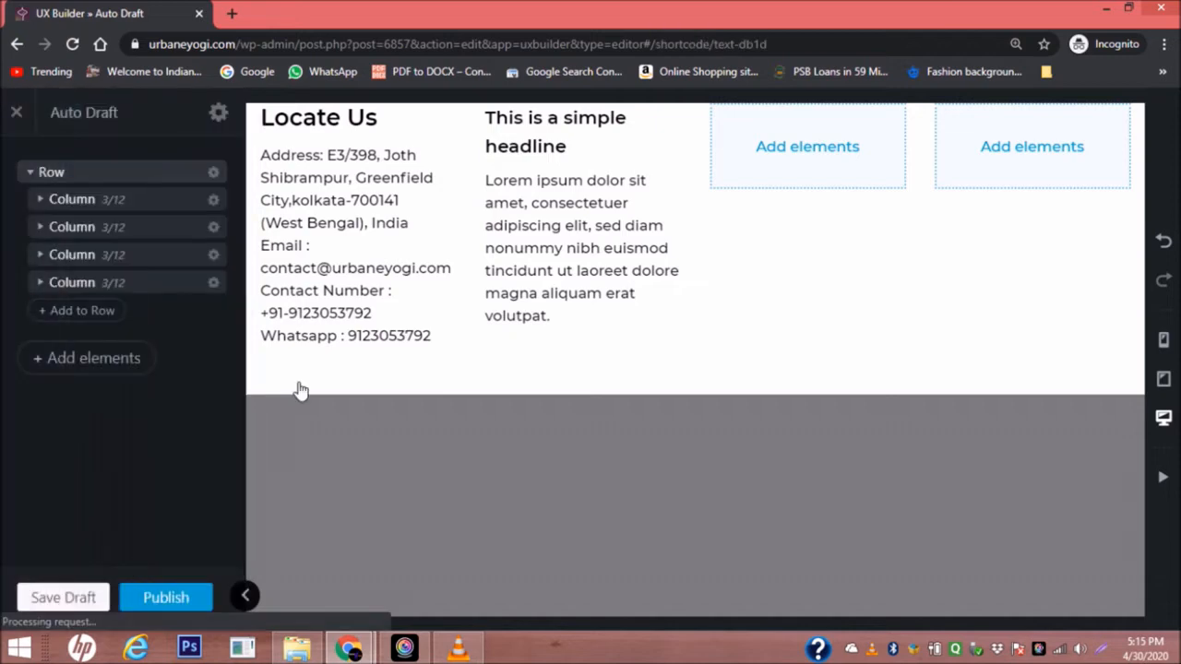
# Open the second column's text in the text editor and replace its headline with "Useful Links".
pyautogui.click(535, 221)
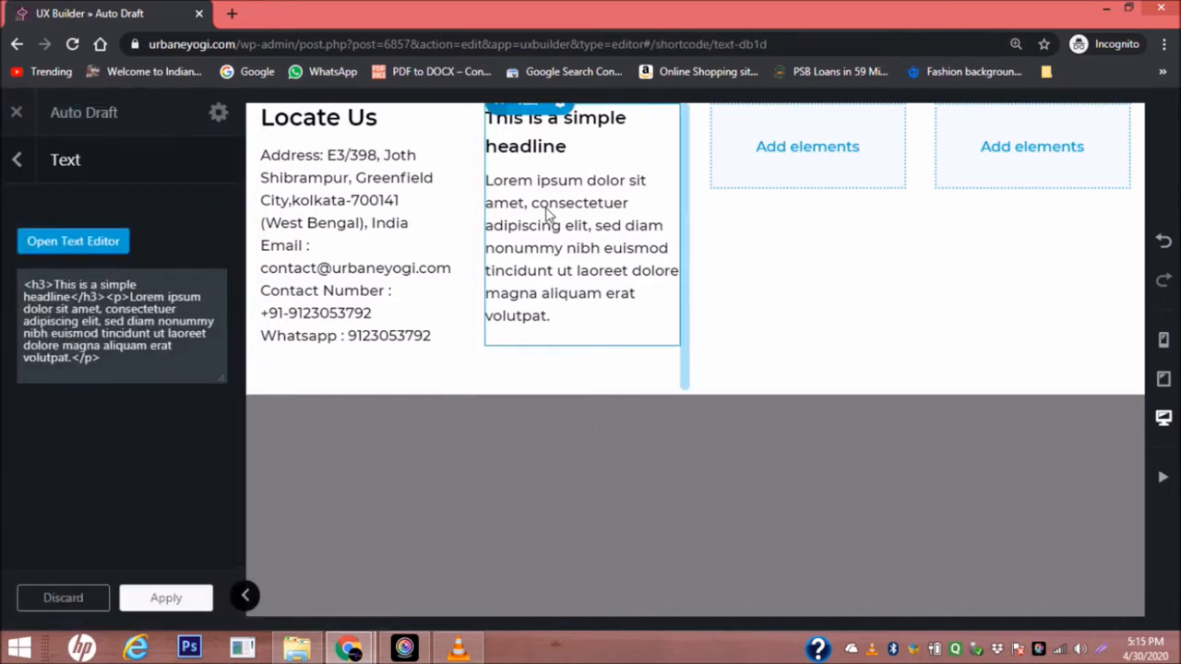
pyautogui.click(73, 240)
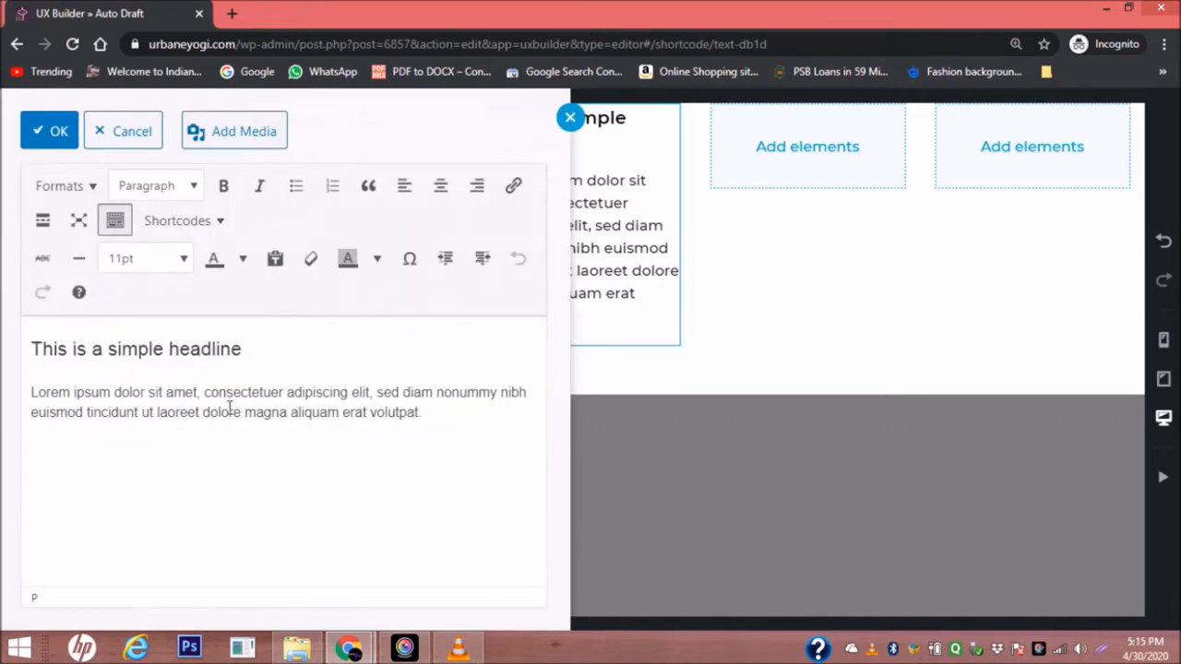
pyautogui.moveTo(243, 349); pyautogui.dragTo(30, 349)
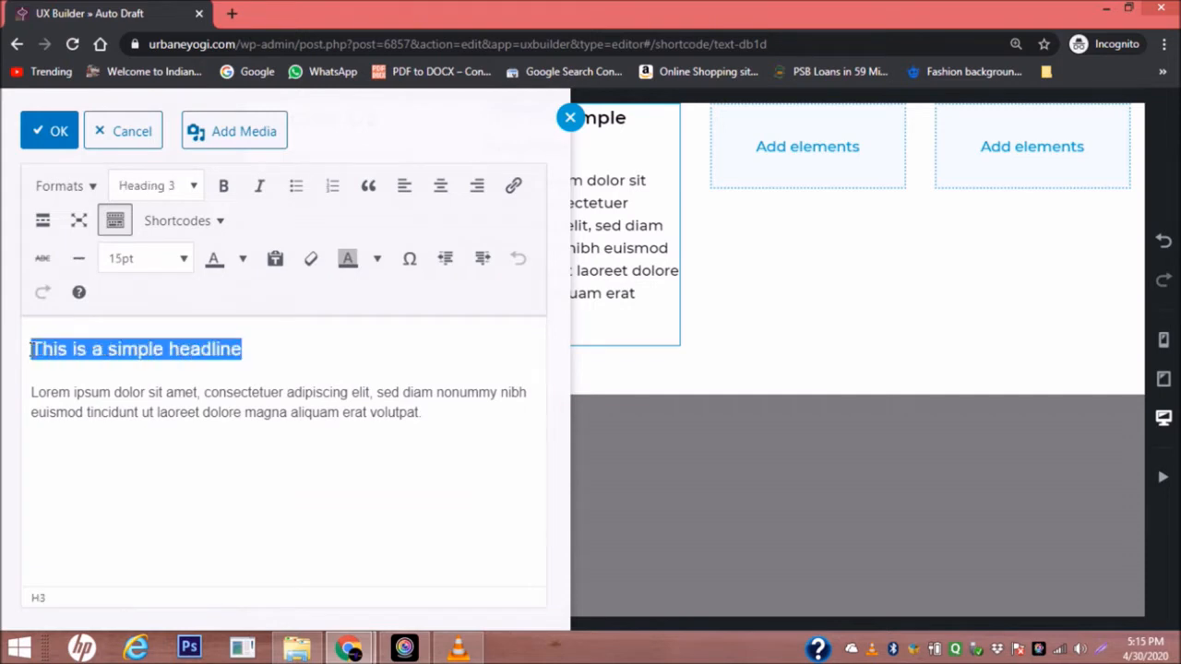
pyautogui.write('Use')
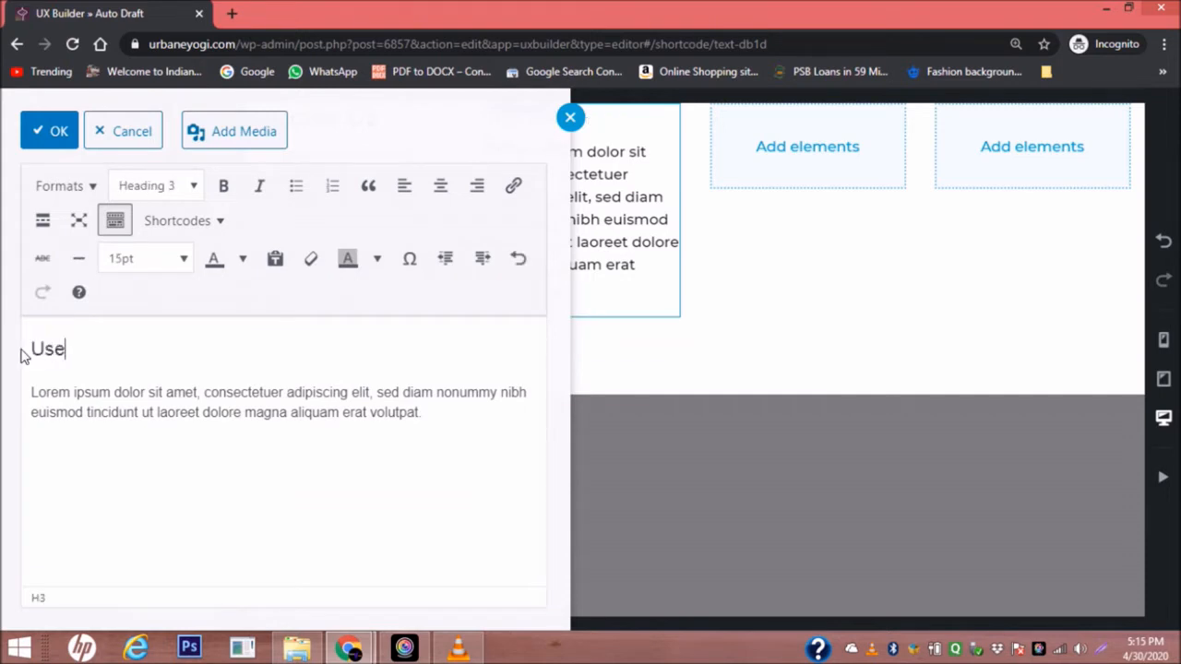
pyautogui.write('ful Links')
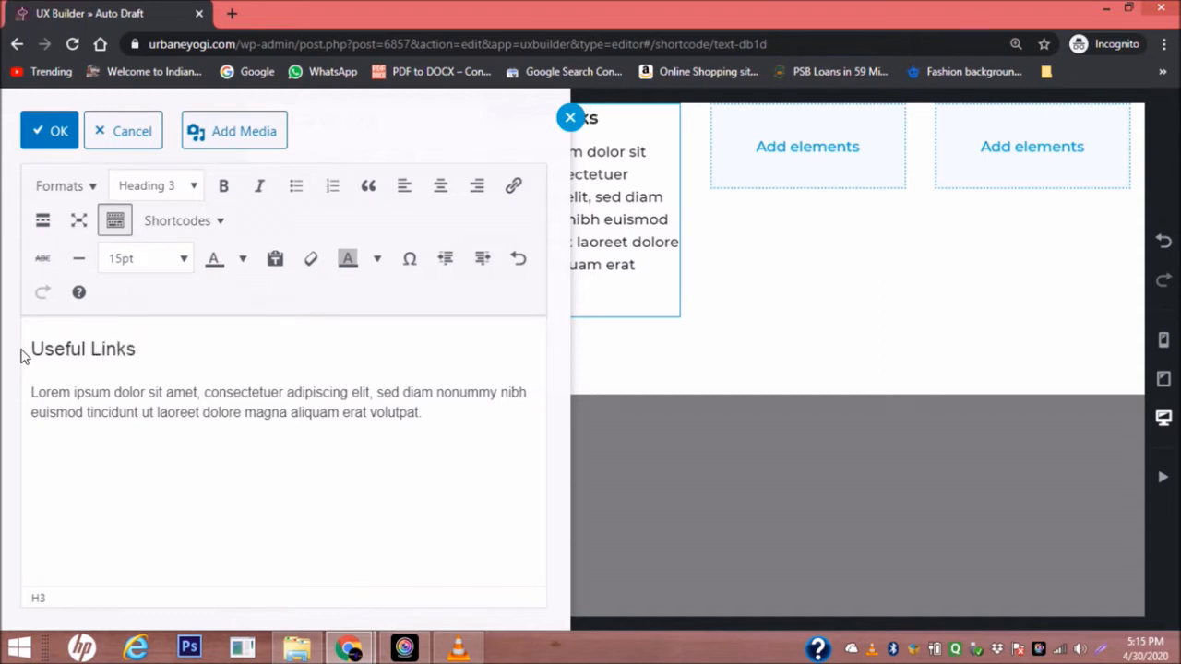
# Change the "Useful Links" headline's format to Heading 2 and delete the placeholder paragraph below it.
pyautogui.moveTo(144, 350); pyautogui.dragTo(37, 345)
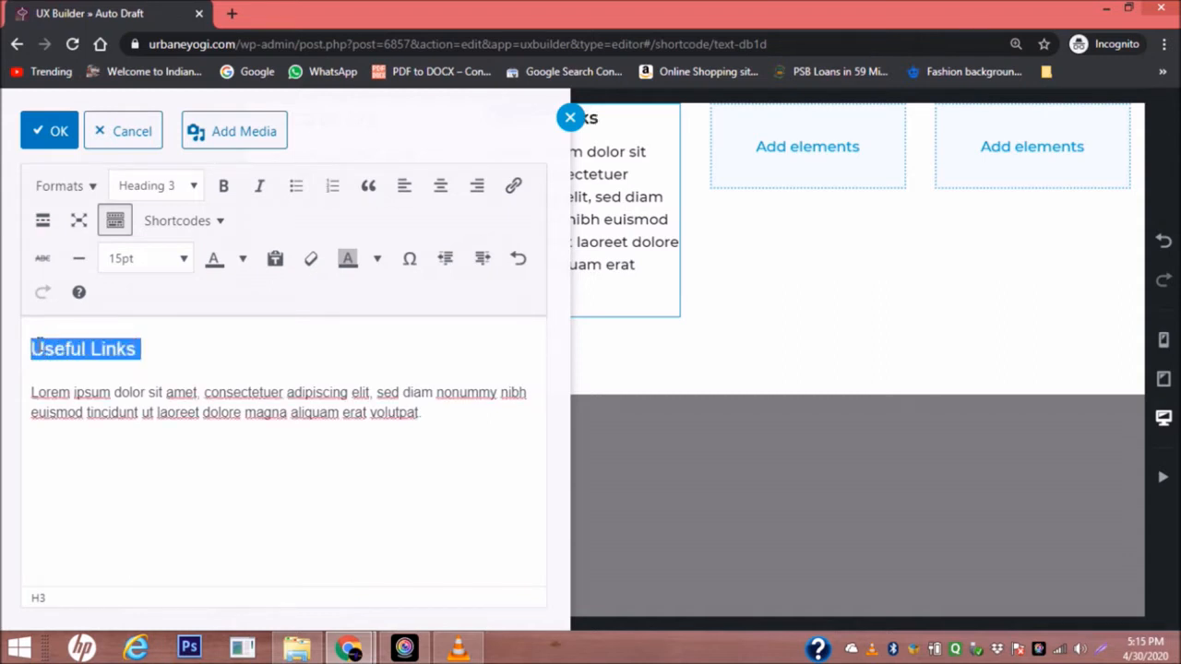
pyautogui.click(193, 189)
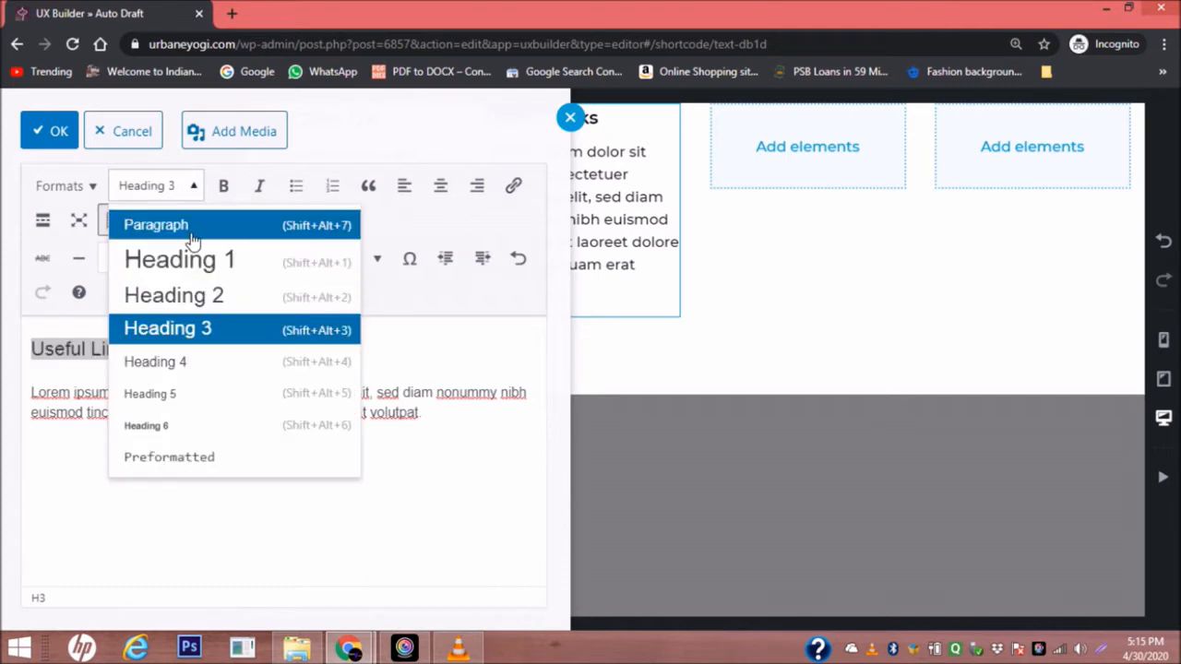
pyautogui.click(202, 291)
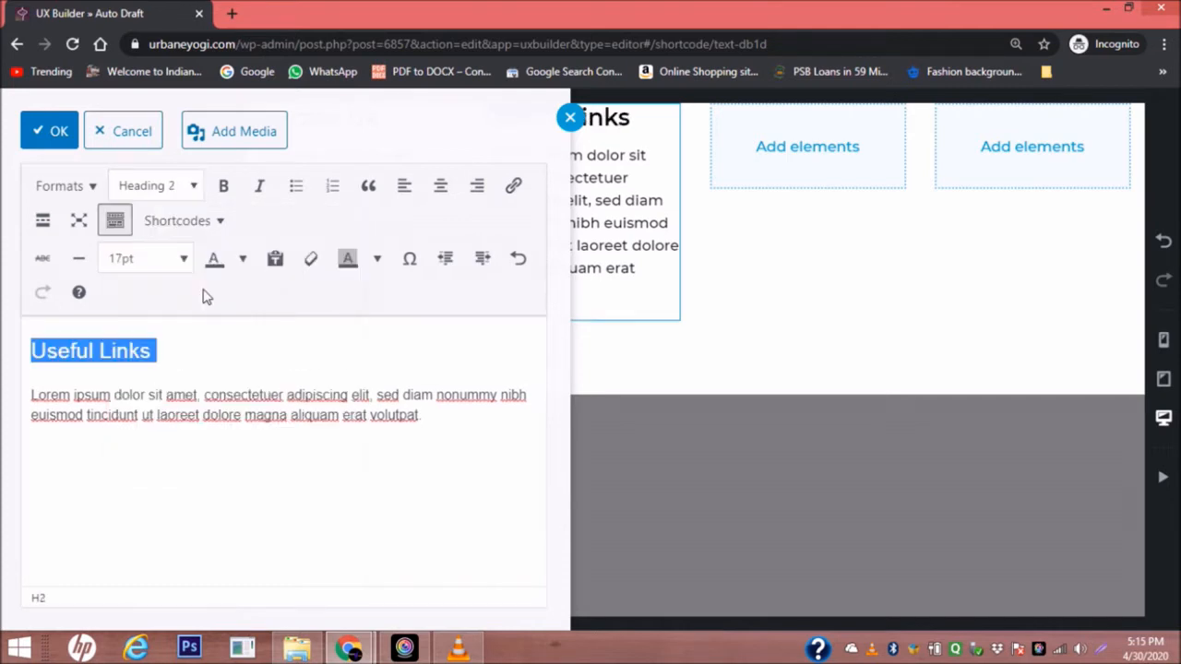
pyautogui.moveTo(32, 395); pyautogui.dragTo(466, 422)
pyautogui.press('BackSpace')
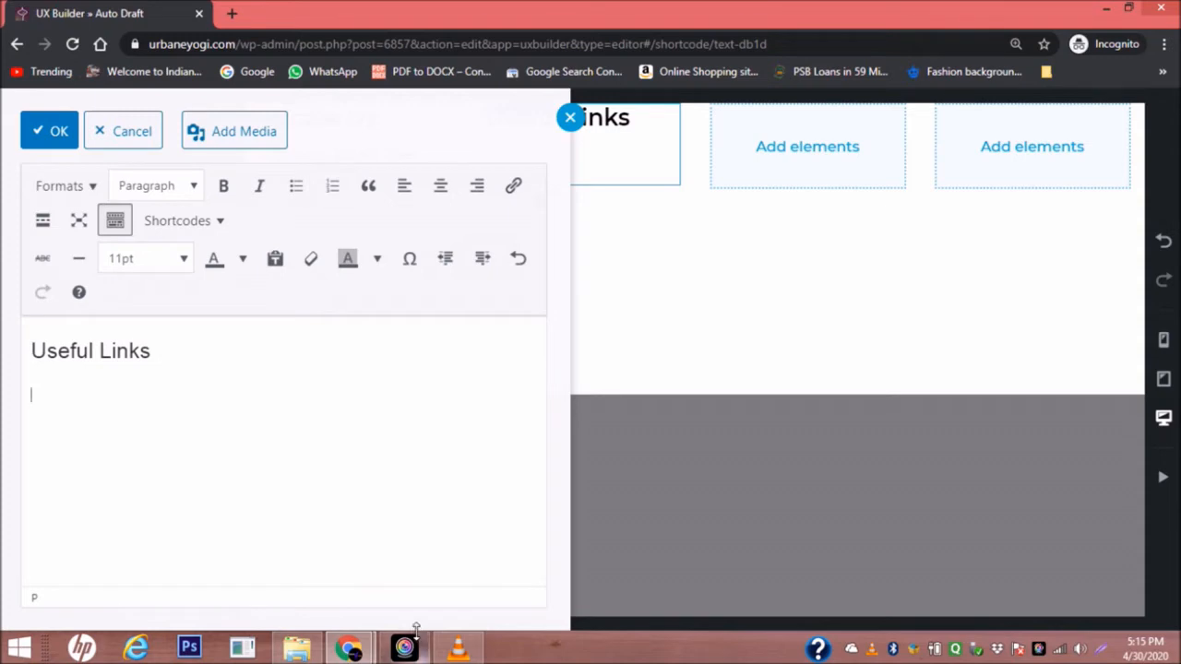
# Switch to the live Urbane Yogi site and open the Delivery Information page from its footer's Useful Links column.
pyautogui.moveTo(348, 649)
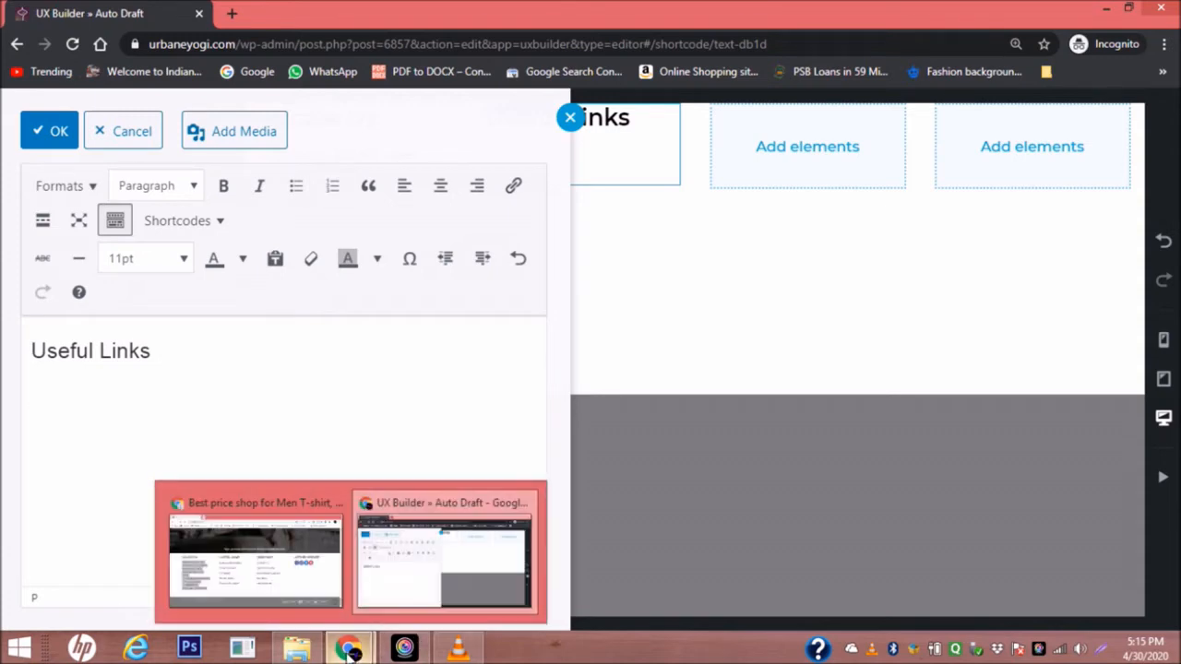
pyautogui.click(274, 581)
pyautogui.click(42, 393)
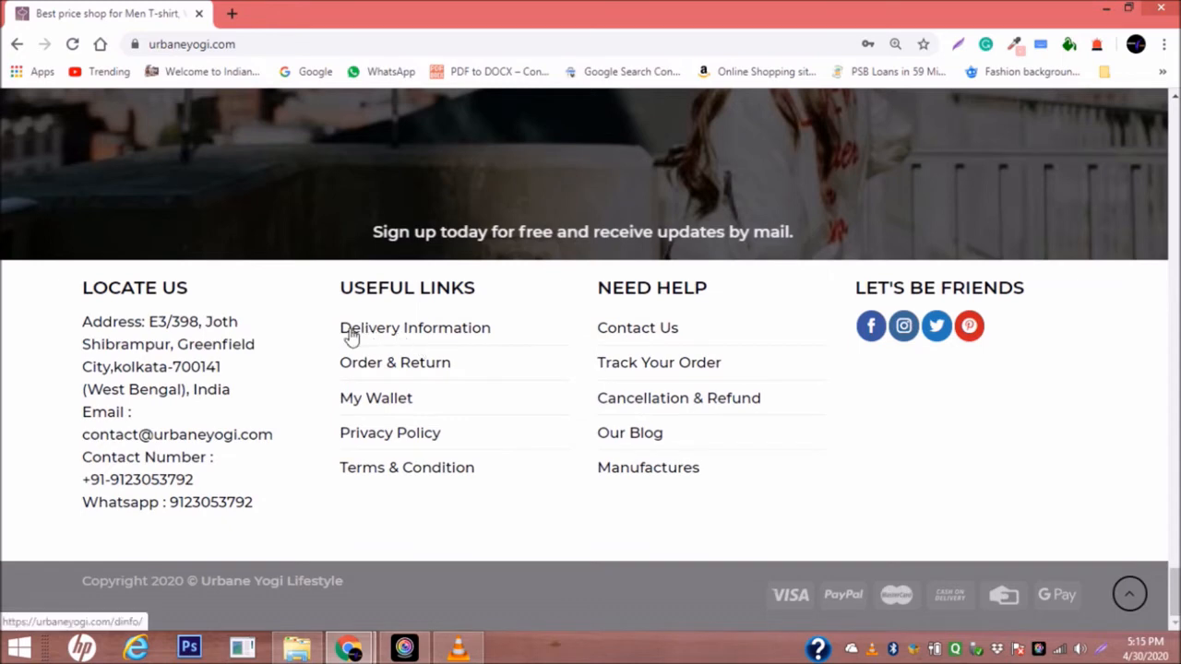
pyautogui.click(417, 334)
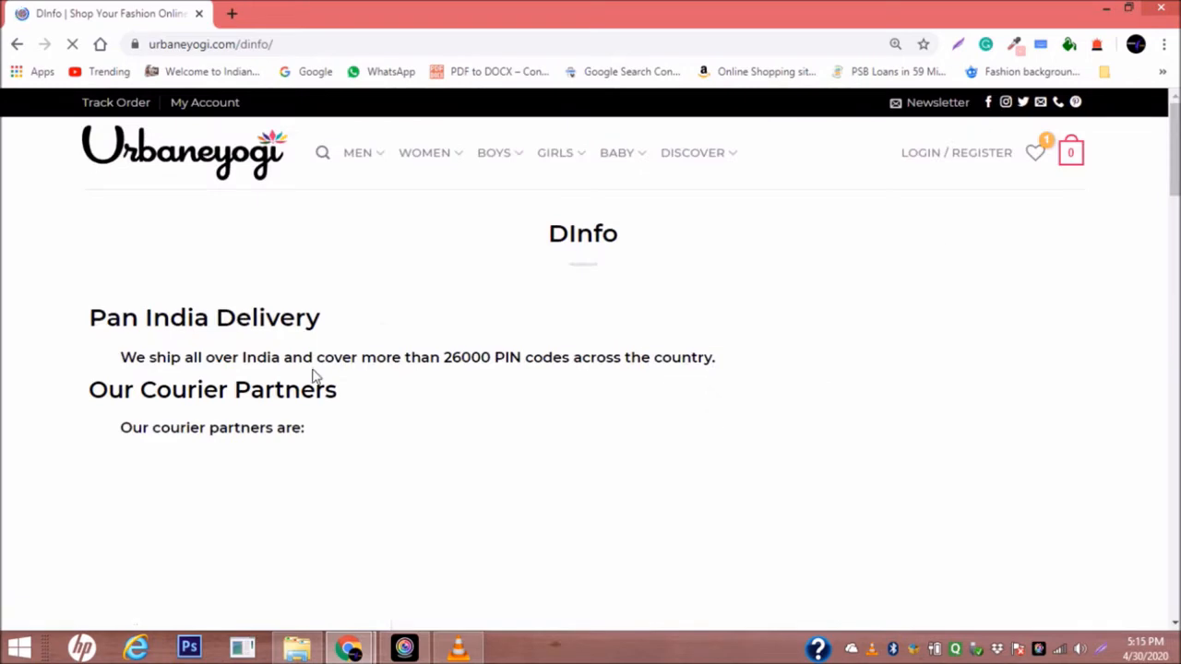
pyautogui.scroll(-10, 498, 222)
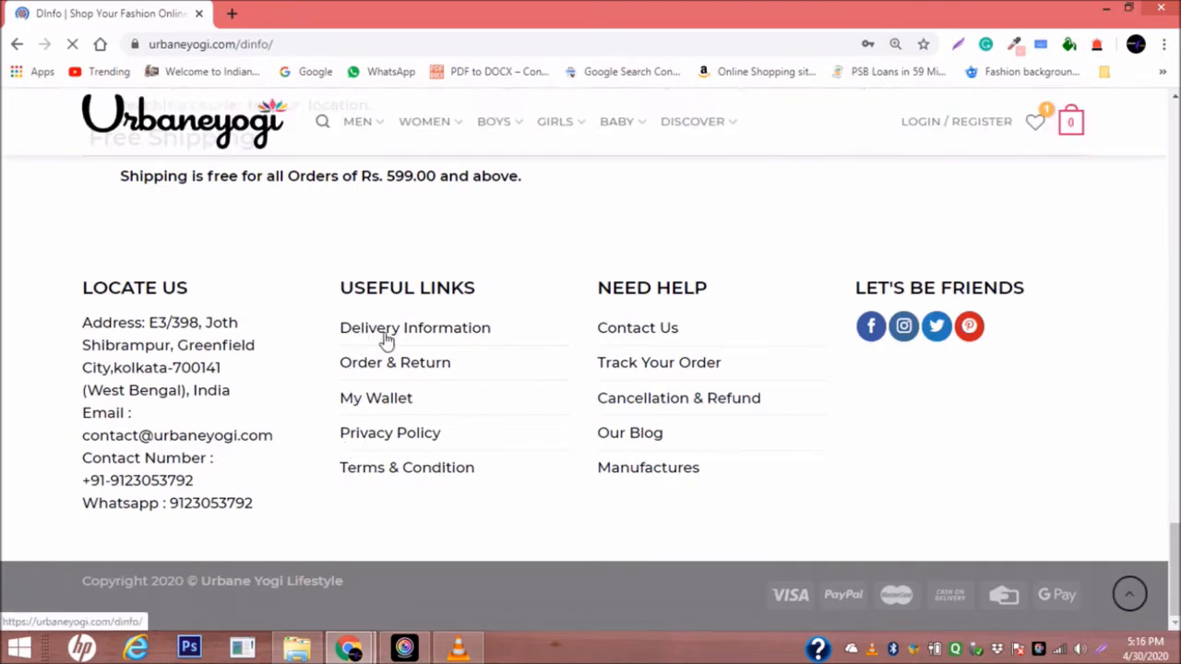
pyautogui.hotkey('alt', 'Tab')
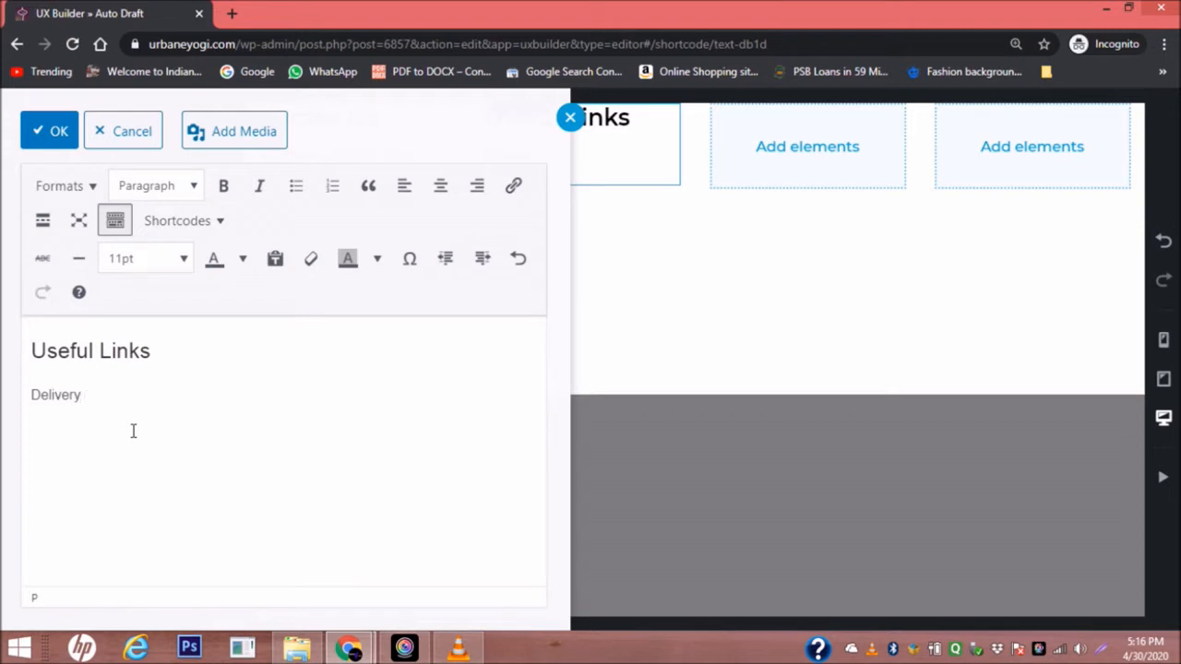
pyautogui.write('ormation')
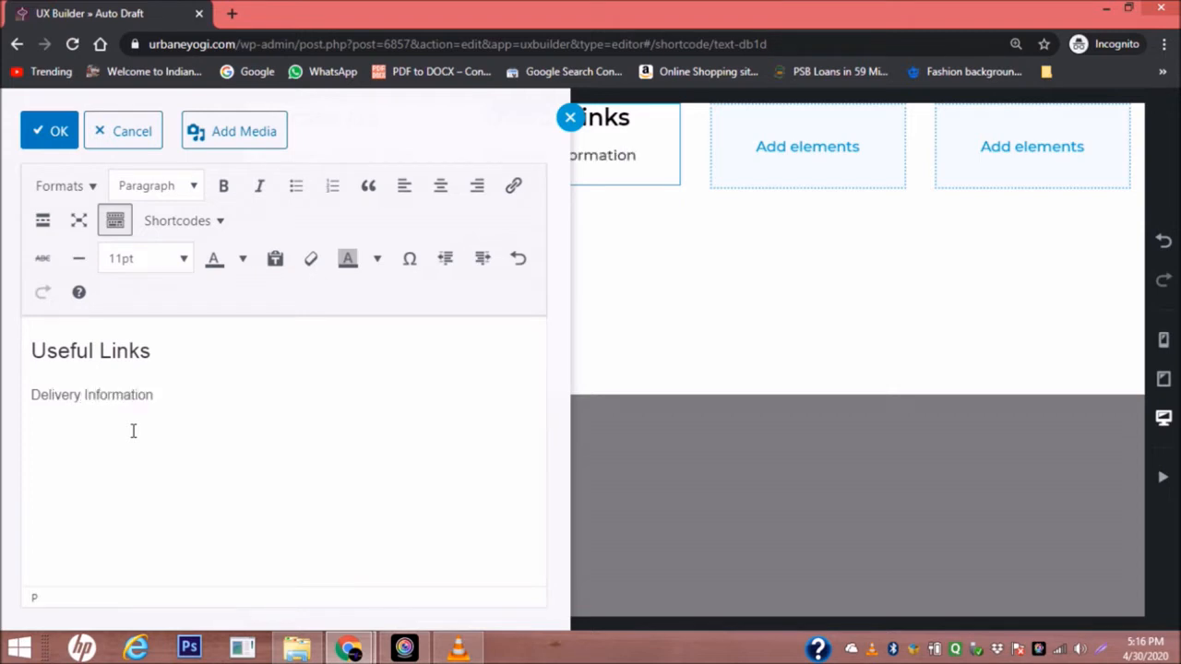
pyautogui.moveTo(154, 395); pyautogui.dragTo(28, 394)
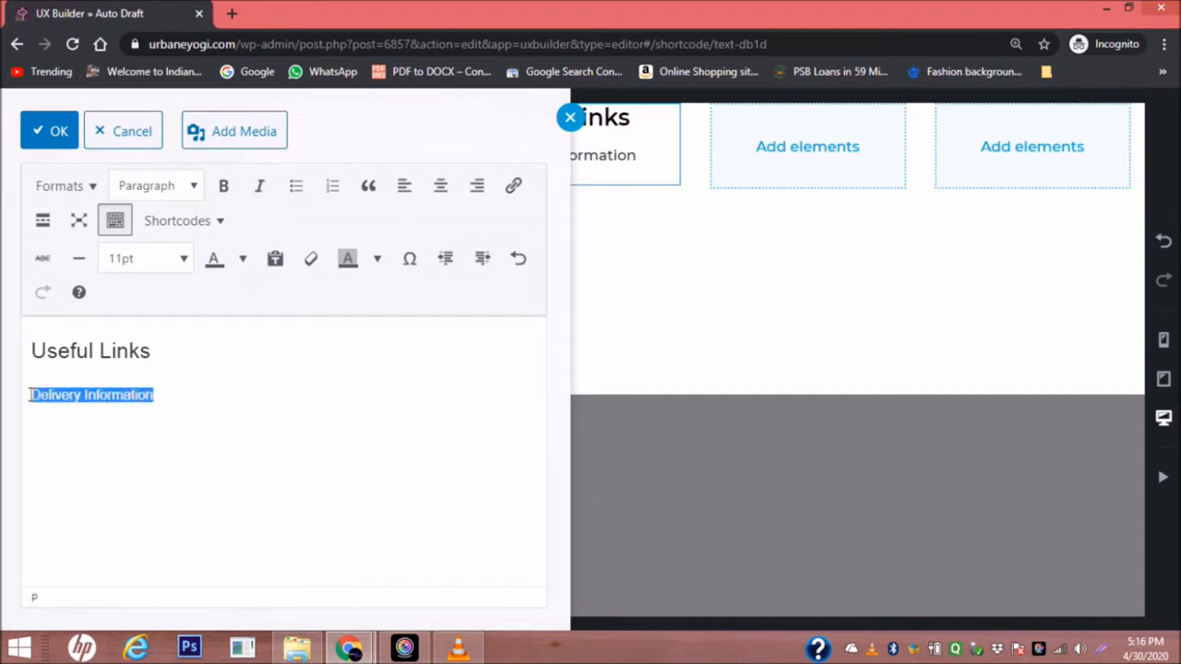
pyautogui.click(514, 188)
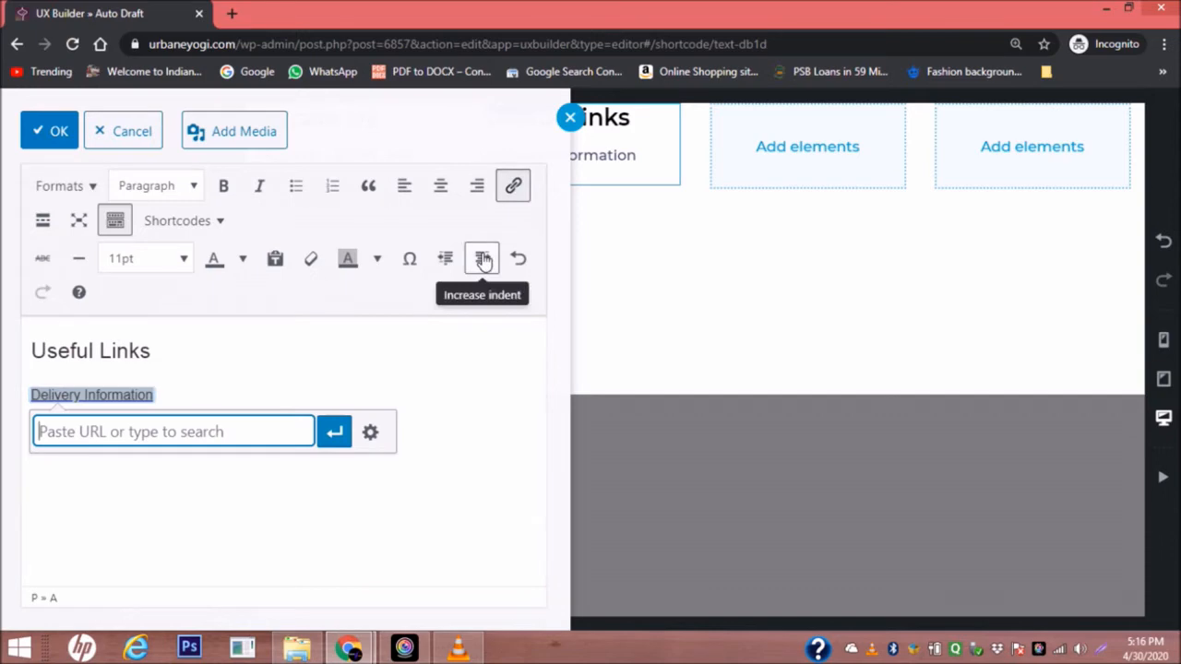
pyautogui.hotkey('alt', 'Tab')
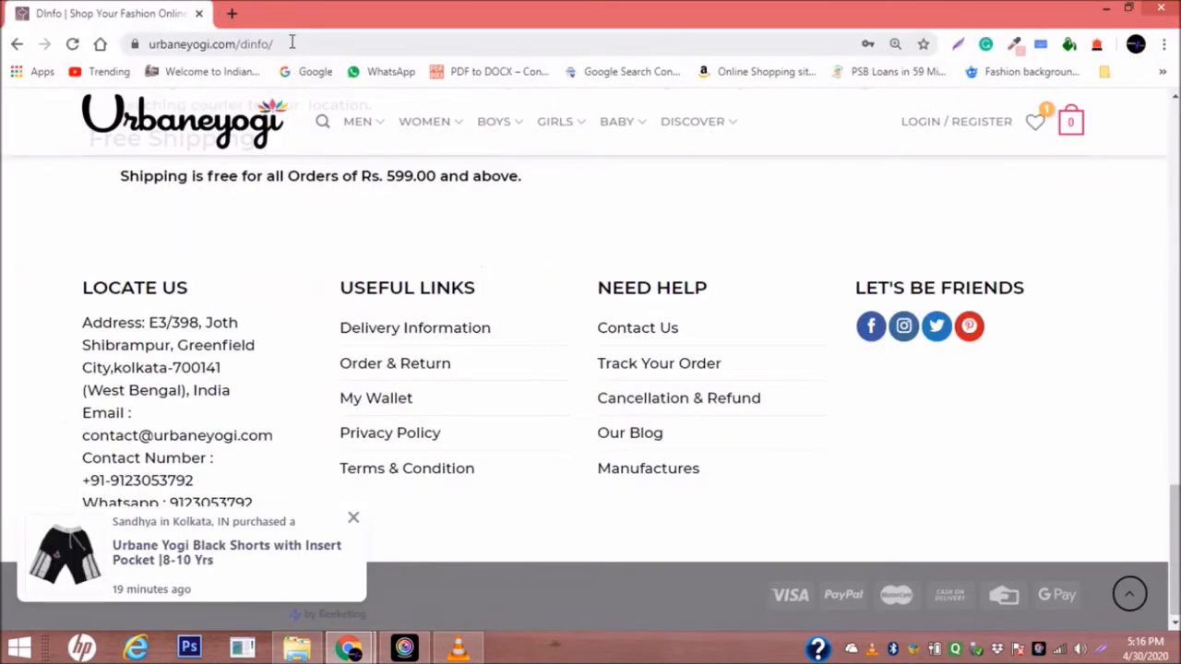
pyautogui.moveTo(292, 43); pyautogui.dragTo(143, 55)
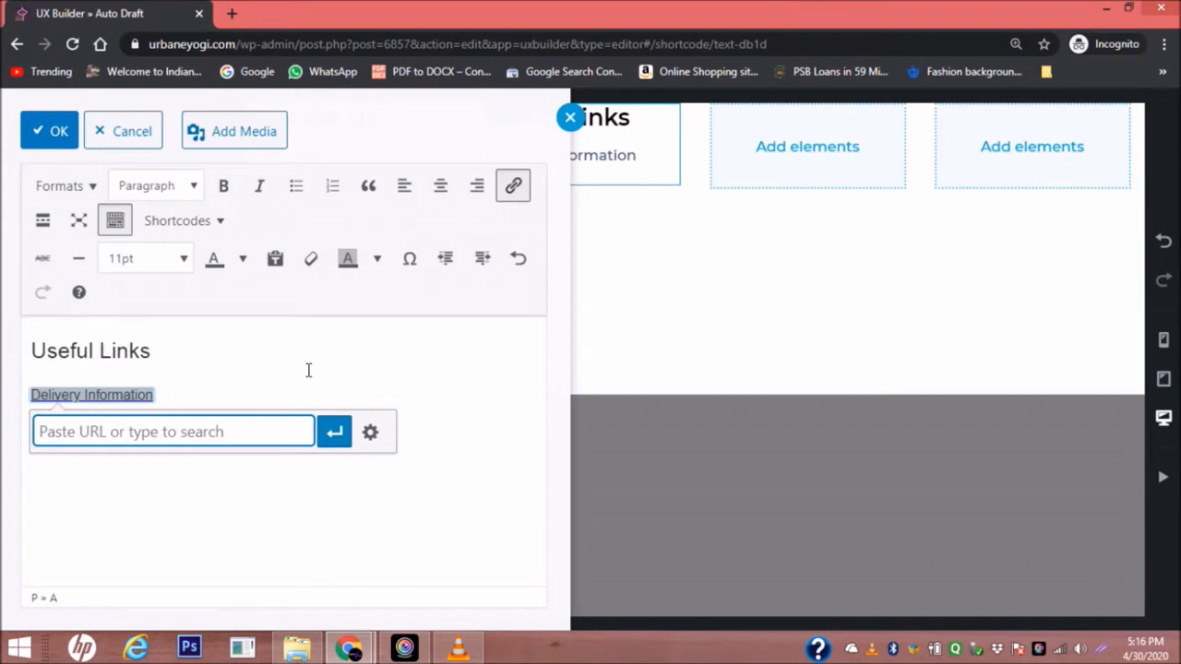
pyautogui.write('https://urbaneyogi.com/dinfo/')
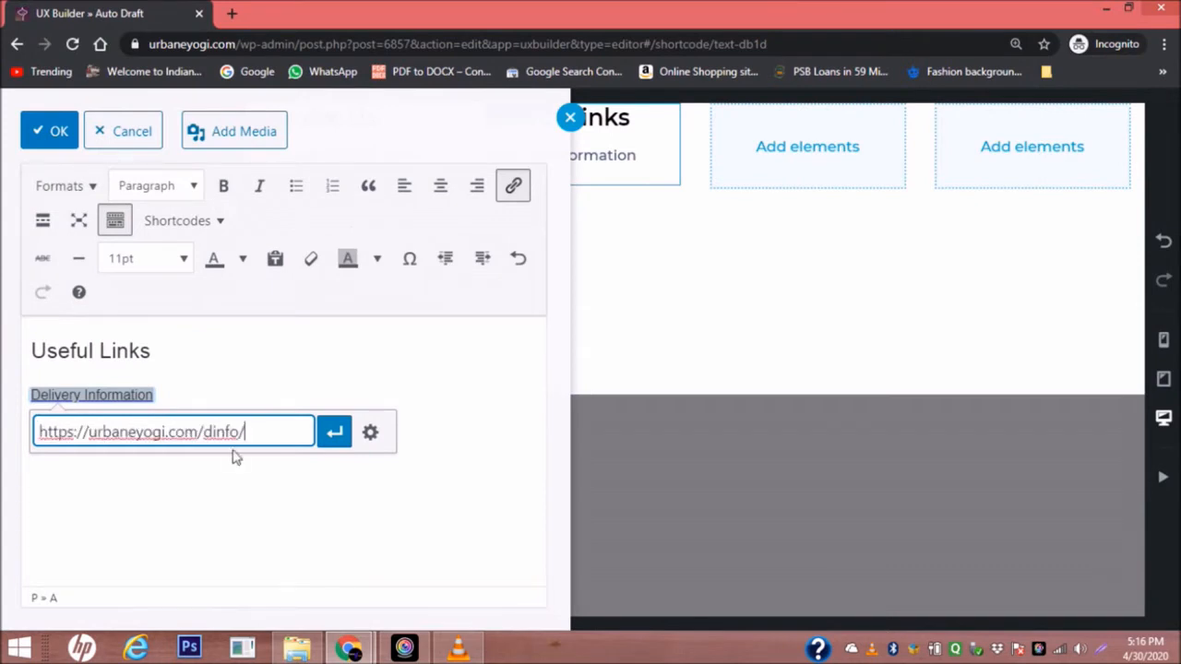
pyautogui.click(334, 432)
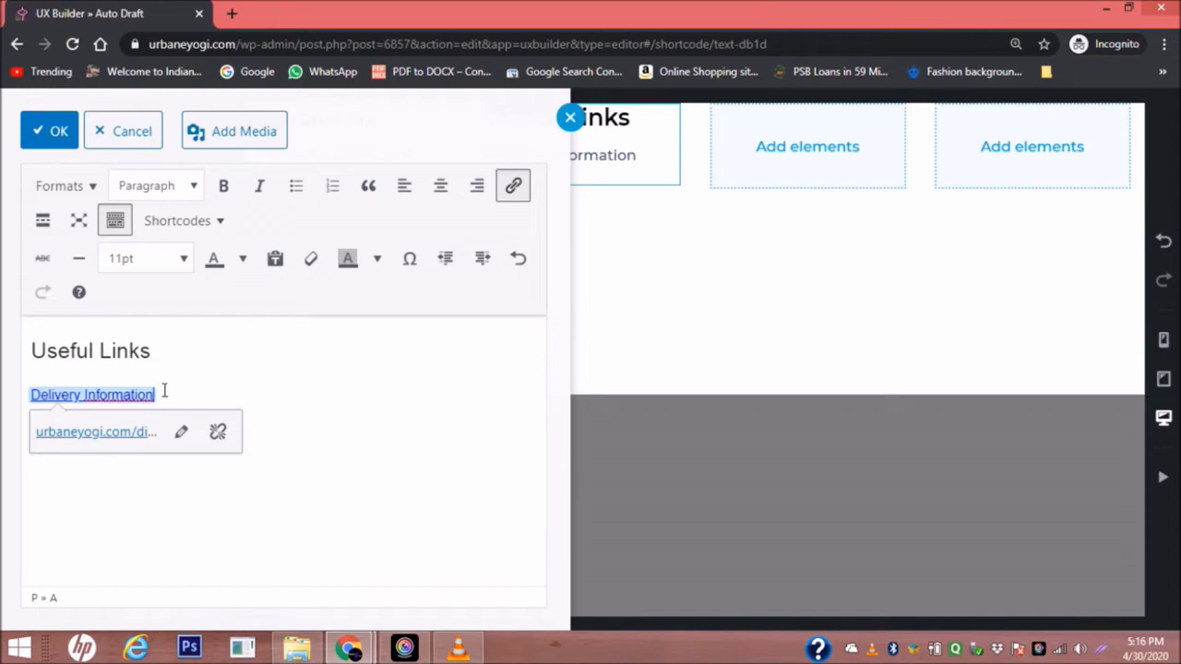
# Open the live footer's Order & Return page in a new tab and add an "Order & Return" line below Delivery Information.
pyautogui.click(206, 392)
pyautogui.press('Return')
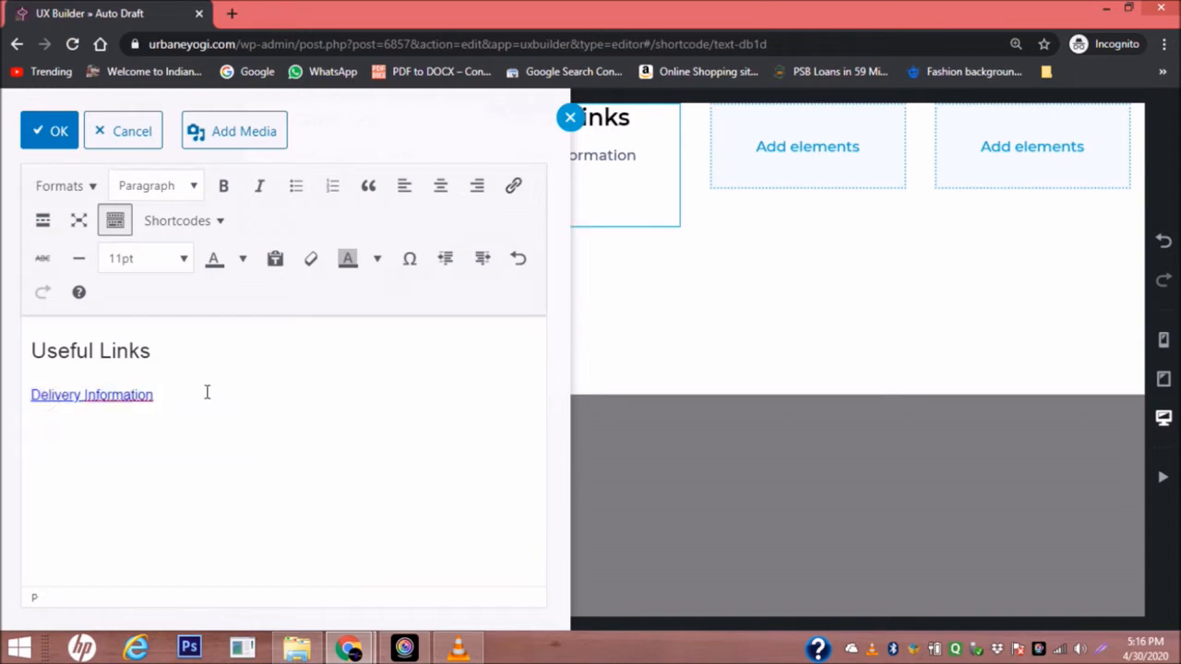
pyautogui.hotkey('alt', 'Tab')
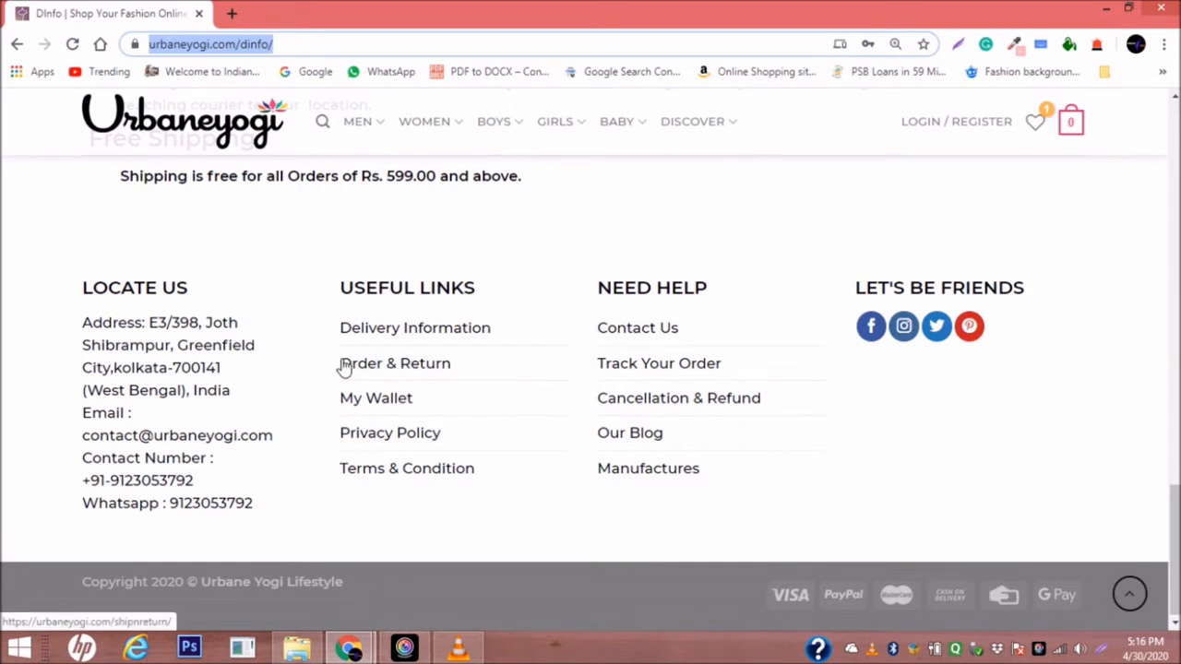
pyautogui.rightClick(432, 363)
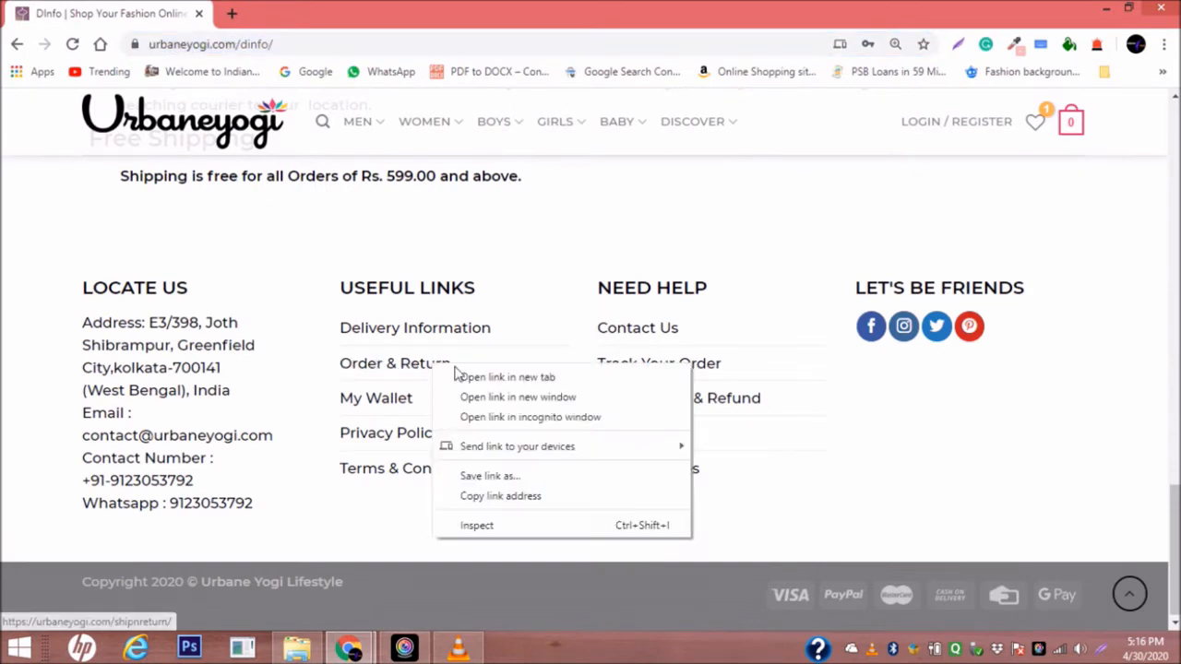
pyautogui.click(486, 377)
pyautogui.hotkey('alt', 'Tab')
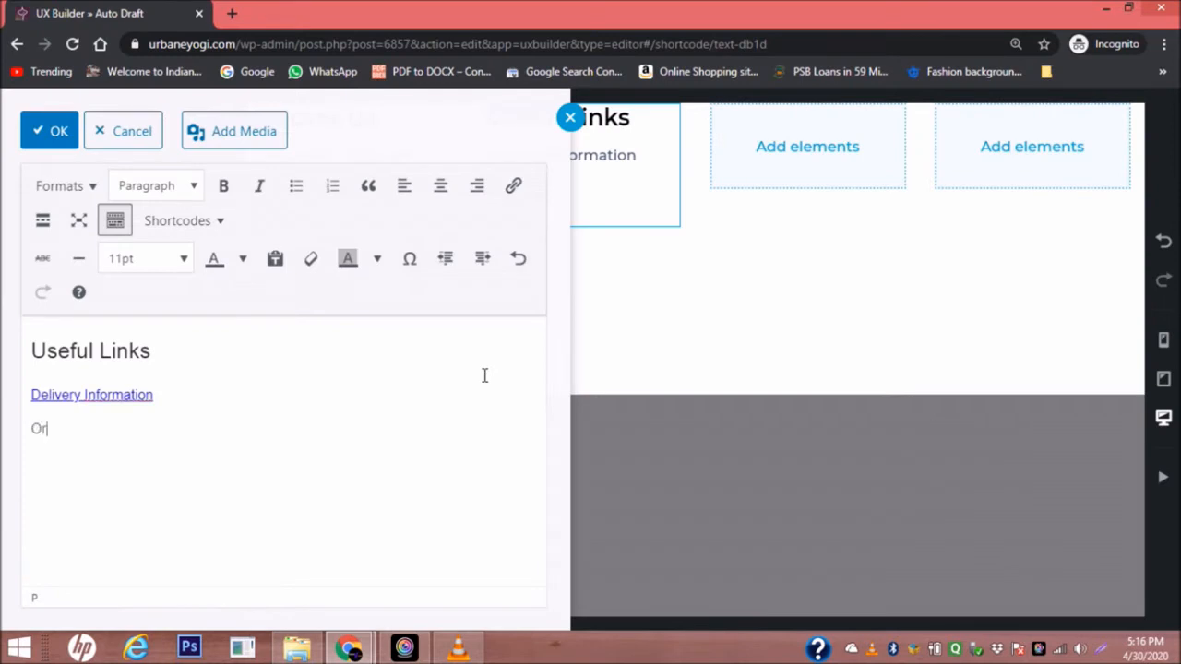
pyautogui.write('der & Return')
pyautogui.moveTo(129, 428); pyautogui.dragTo(34, 423)
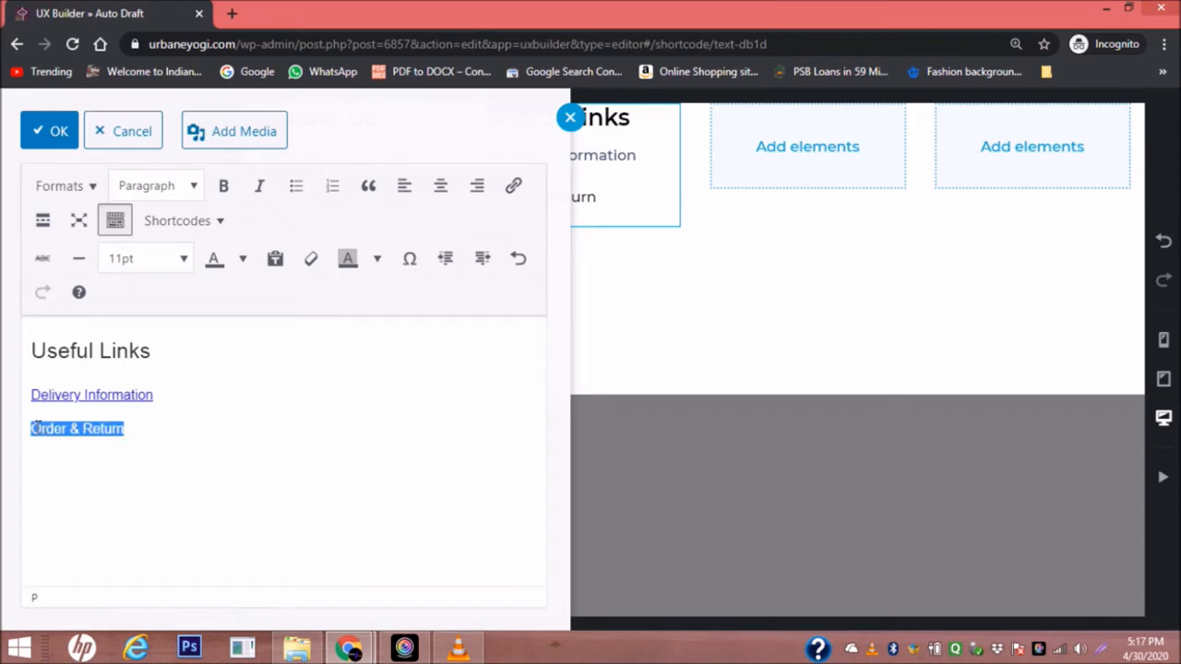
pyautogui.click(515, 188)
pyautogui.hotkey('alt', 'Tab')
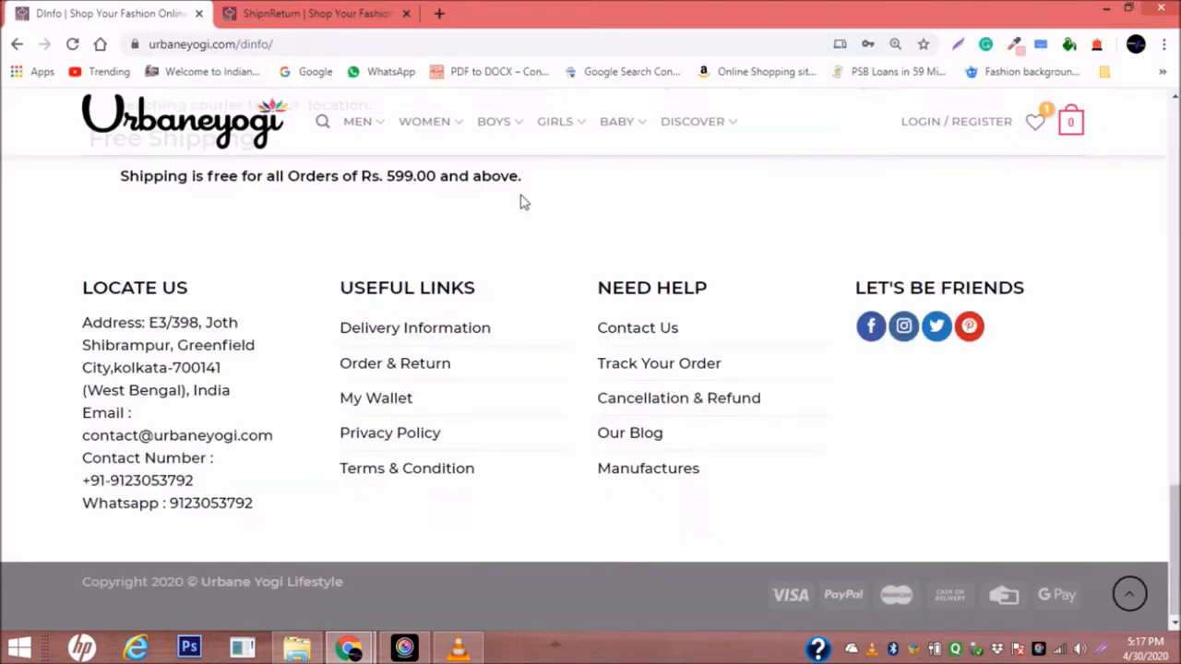
pyautogui.click(319, 10)
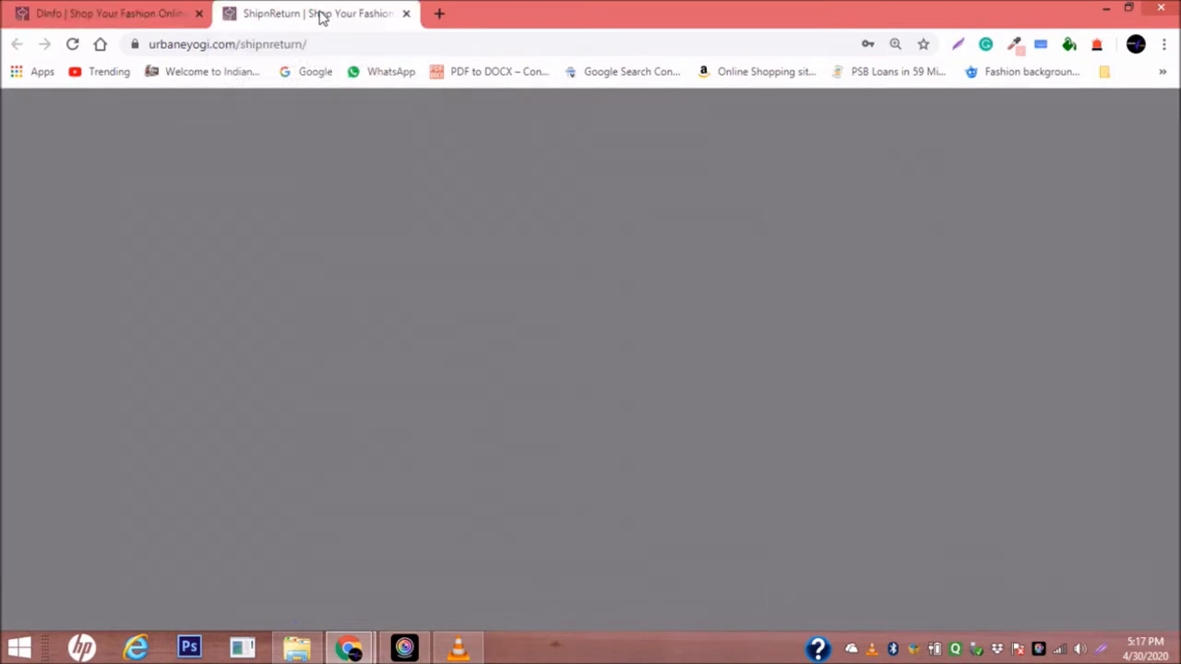
pyautogui.click(318, 44)
pyautogui.hotkey('ctrl', 'c')
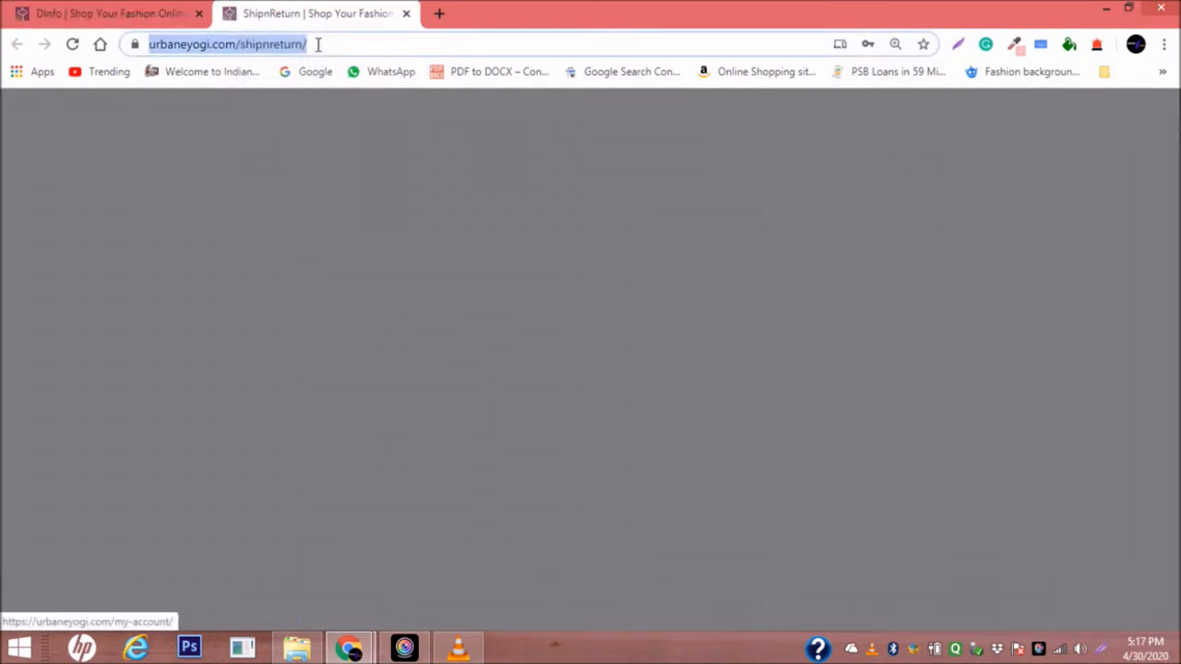
pyautogui.hotkey('alt', 'Tab')
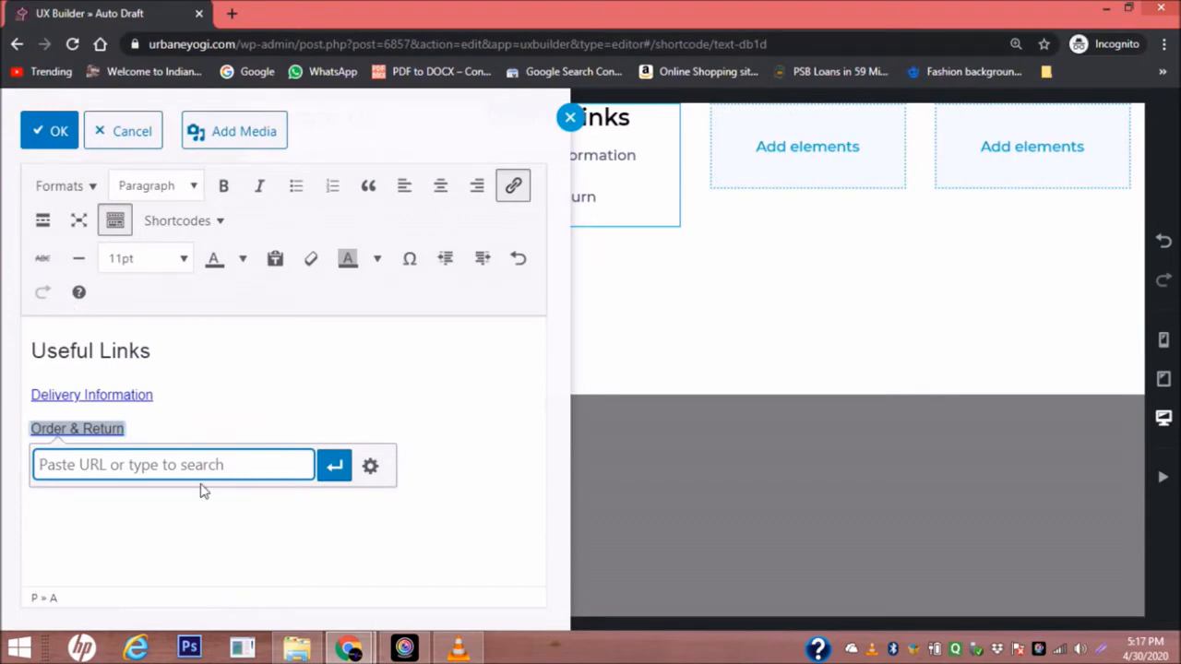
pyautogui.hotkey('ctrl', 'v')
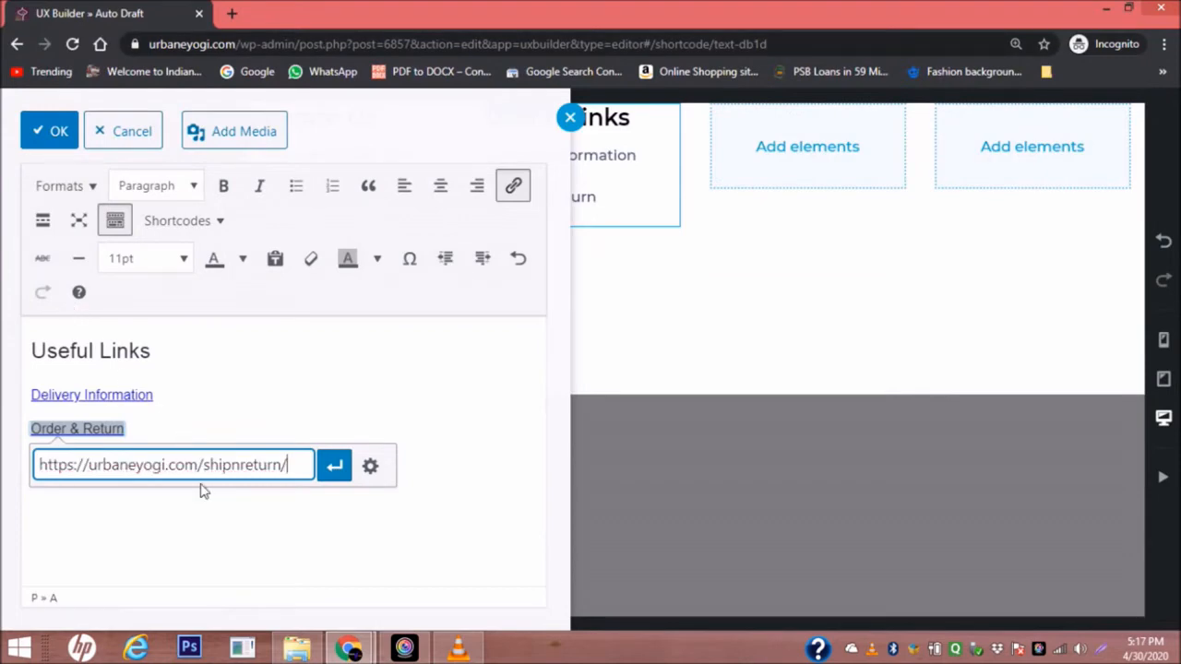
pyautogui.click(330, 469)
pyautogui.click(305, 514)
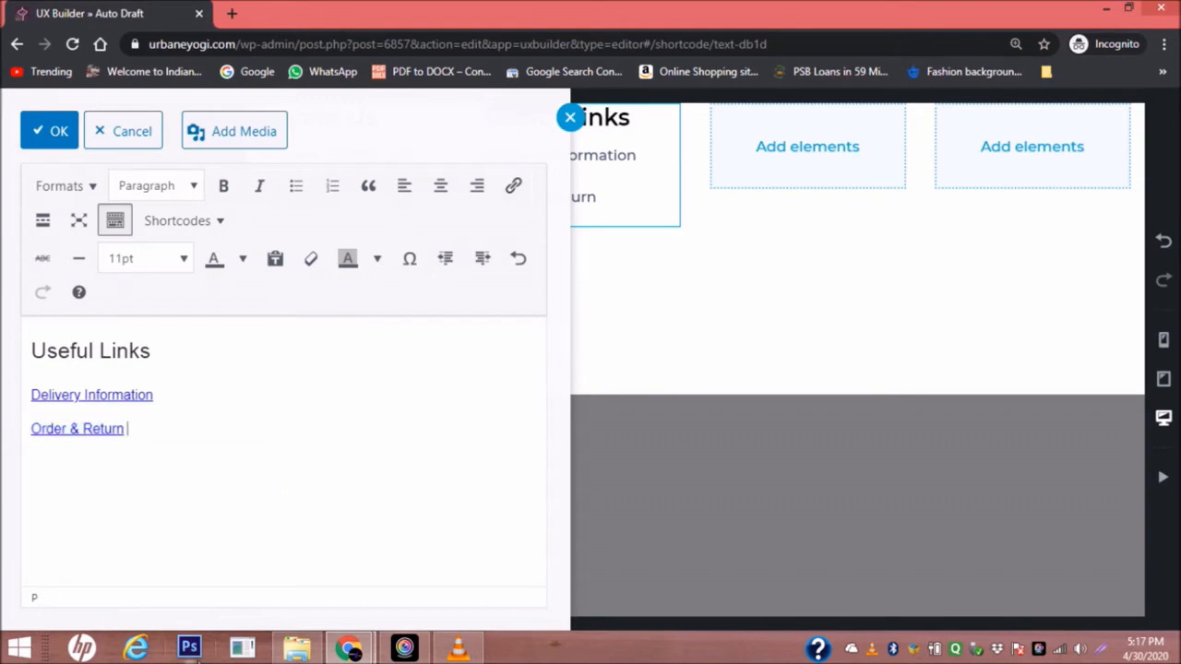
# Switch to the live Urbane Yogi site and examine the remaining entries in its footer's Useful Links column.
pyautogui.hotkey('alt', 'Tab')
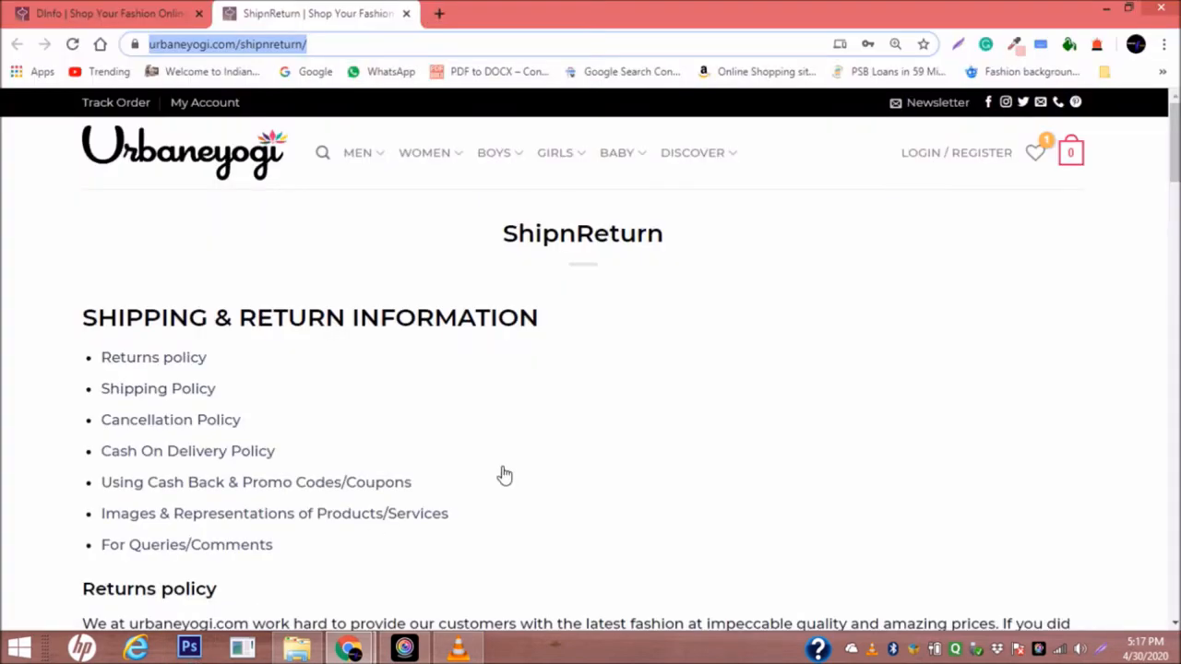
pyautogui.scroll(-15, 504, 477)
pyautogui.scroll(-5, 499, 416)
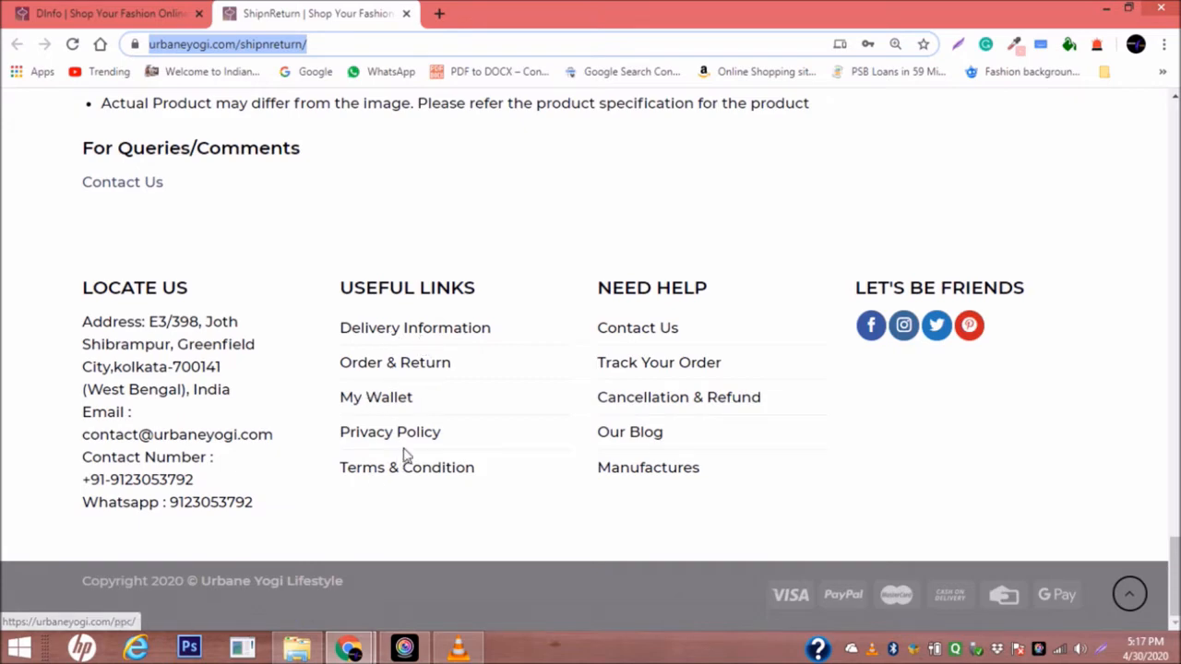
pyautogui.click(91, 11)
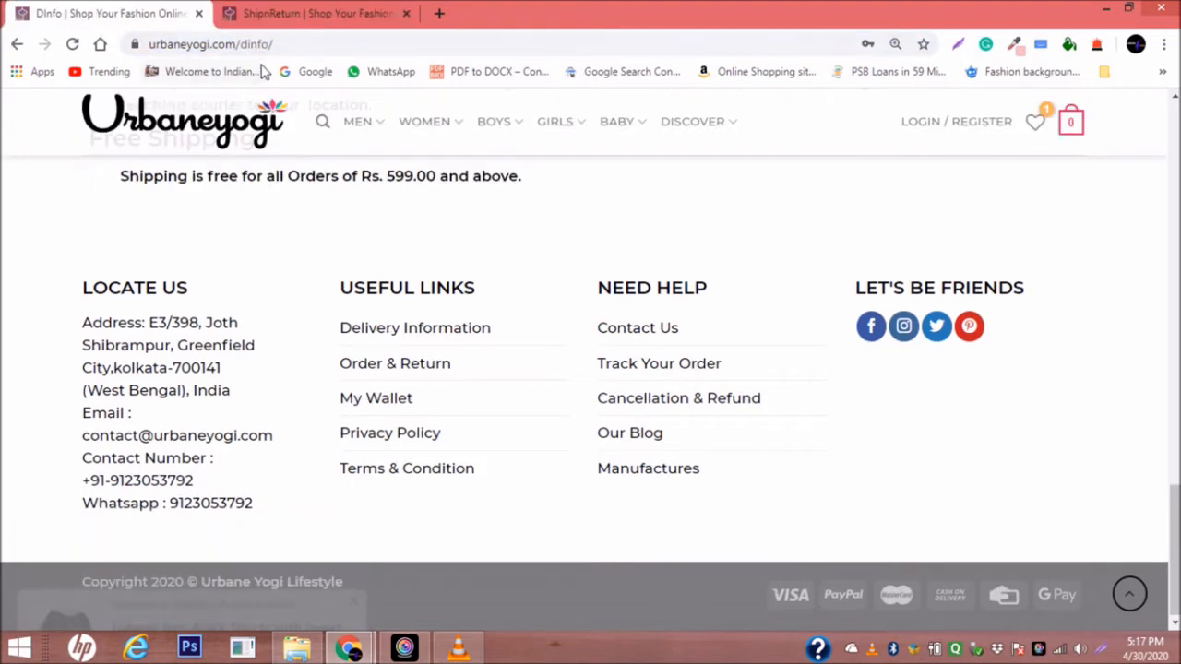
pyautogui.click(317, 15)
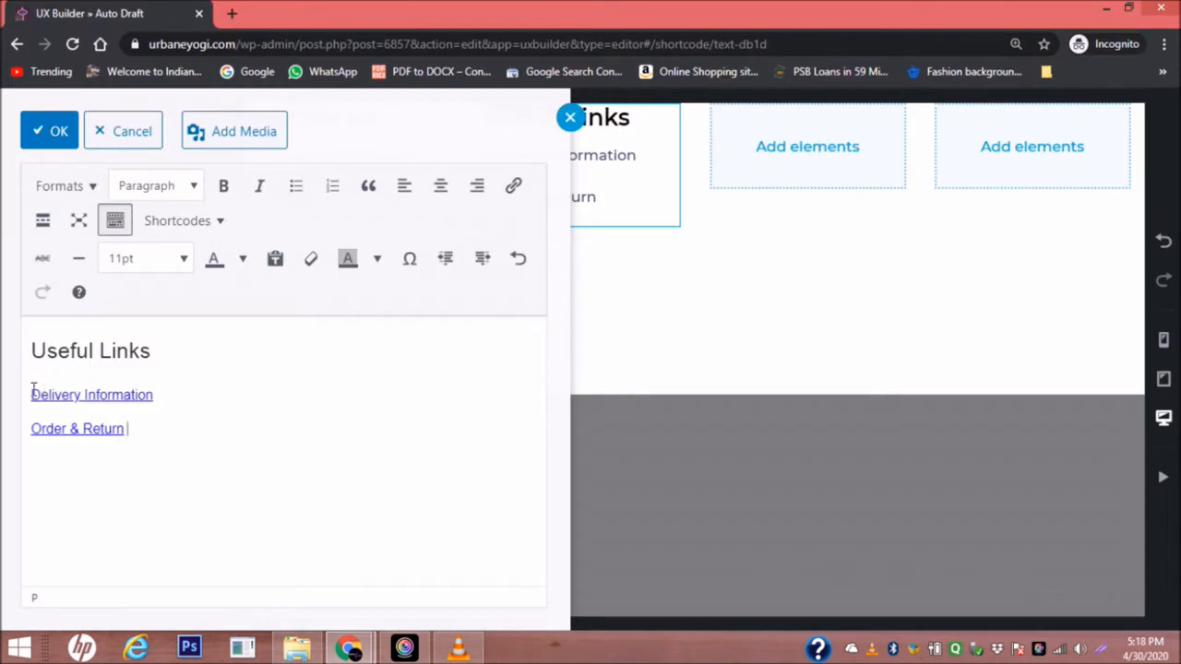
# Set the text color of the Delivery Information and Order & Return links to black (#000000) and save the Useful Links text.
pyautogui.moveTo(31, 395); pyautogui.dragTo(143, 426)
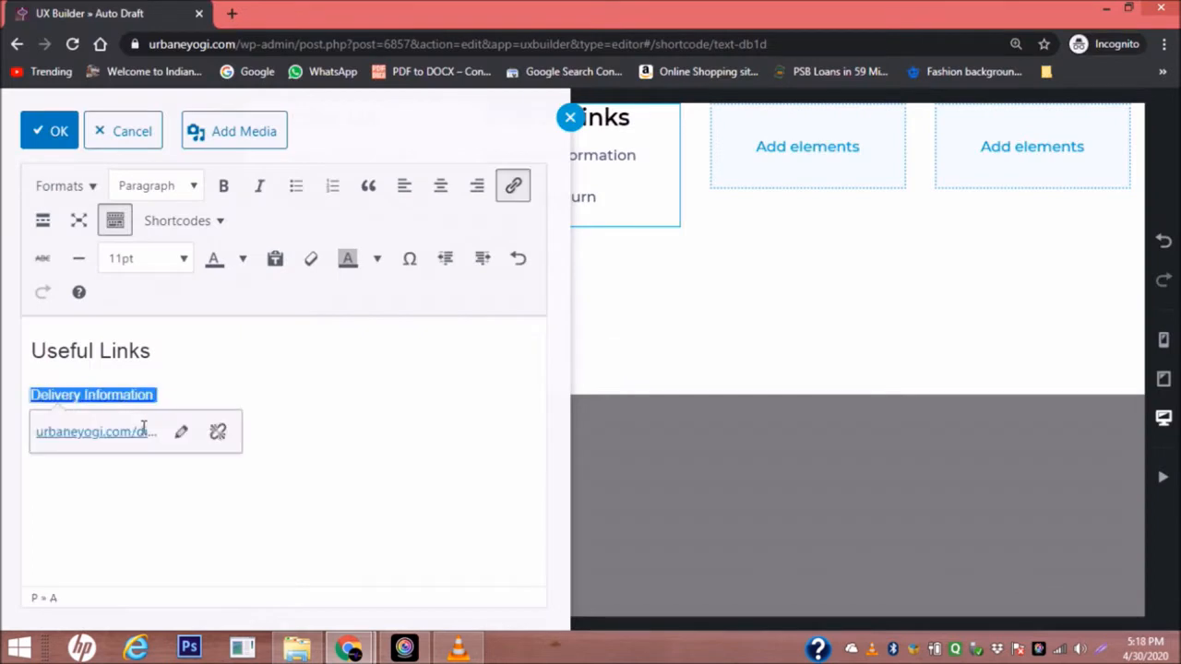
pyautogui.click(321, 470)
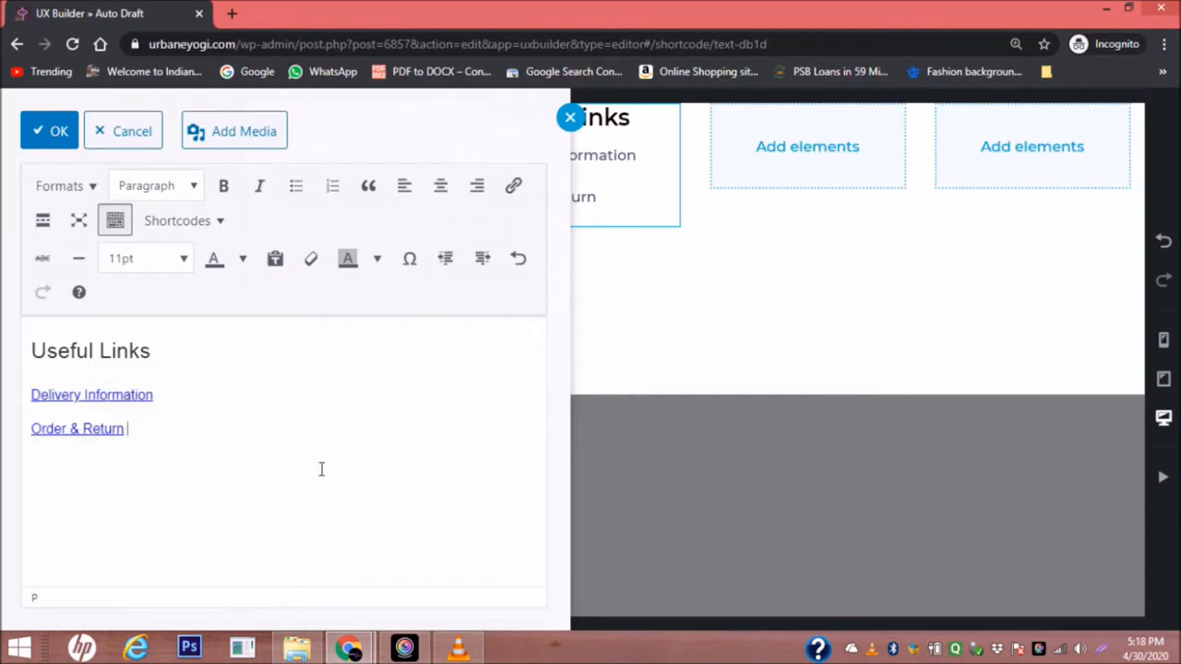
pyautogui.moveTo(128, 428); pyautogui.dragTo(35, 397)
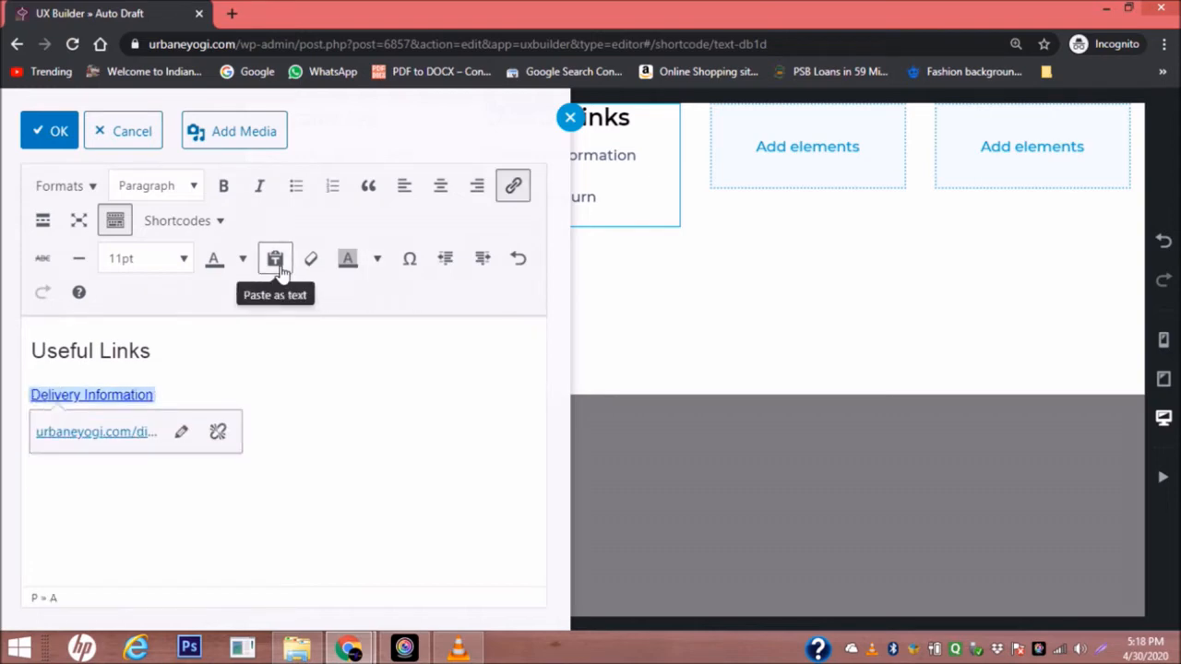
pyautogui.click(246, 265)
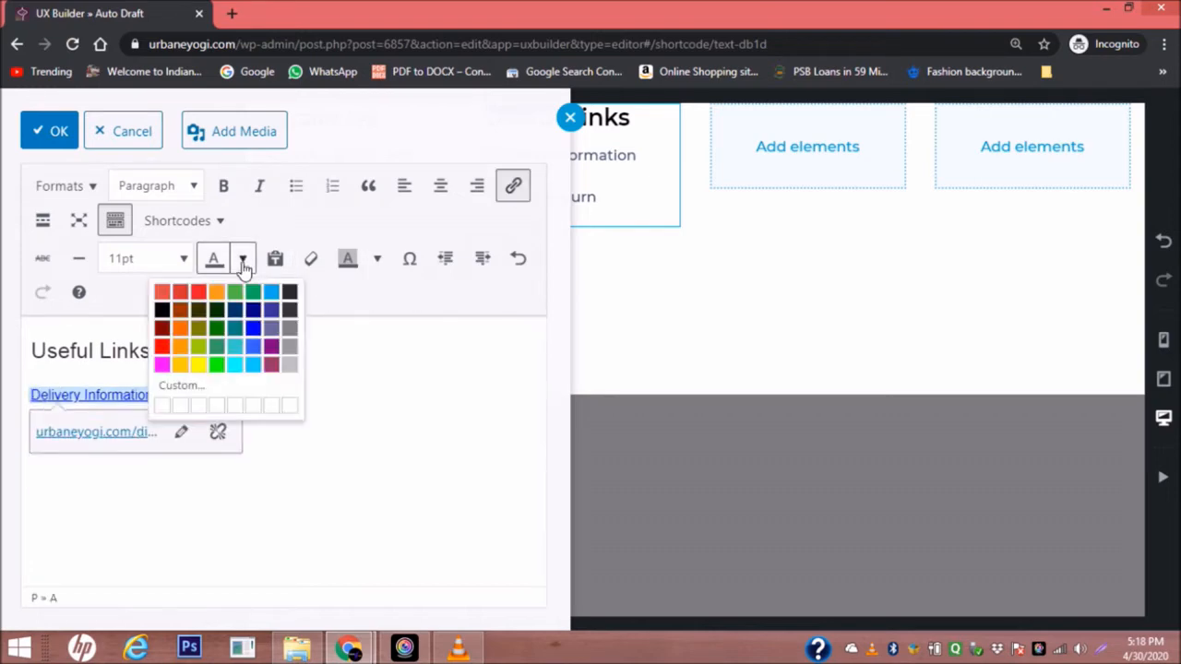
pyautogui.click(166, 315)
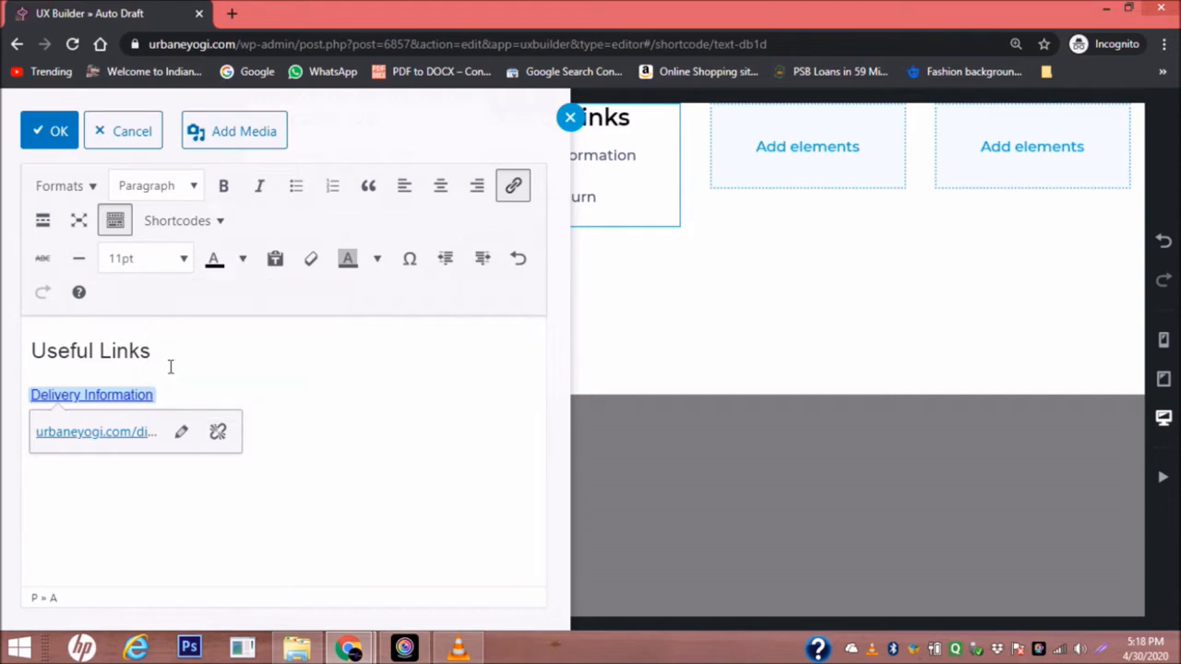
pyautogui.click(364, 488)
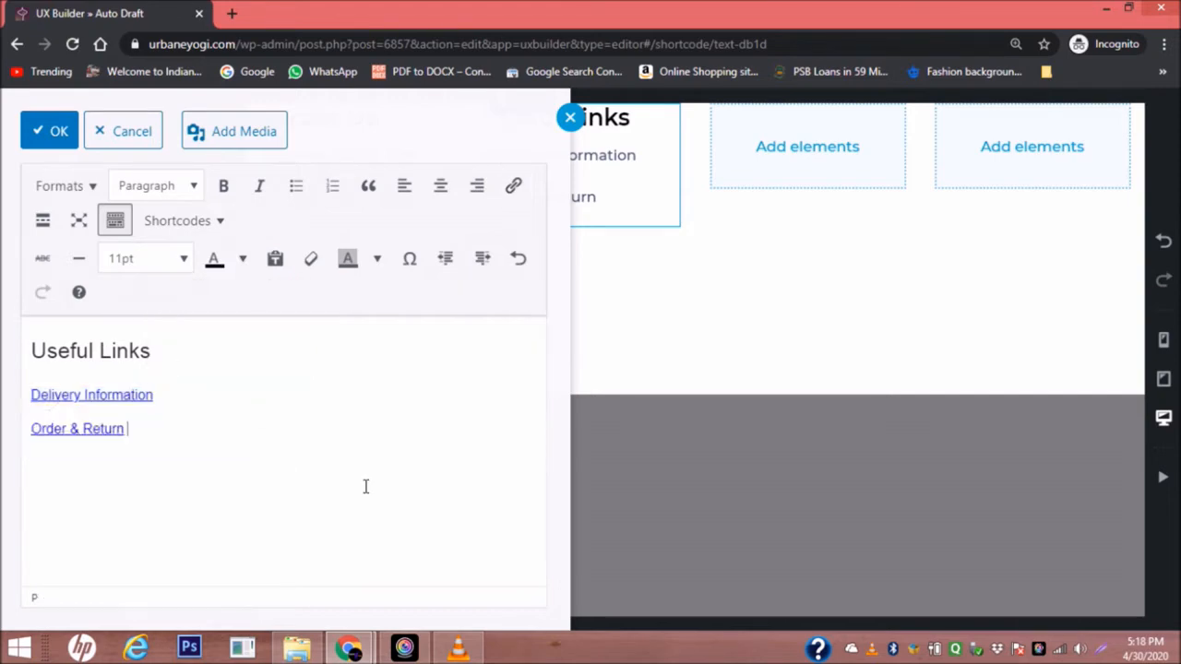
pyautogui.click(37, 393)
pyautogui.moveTo(37, 393); pyautogui.dragTo(98, 424)
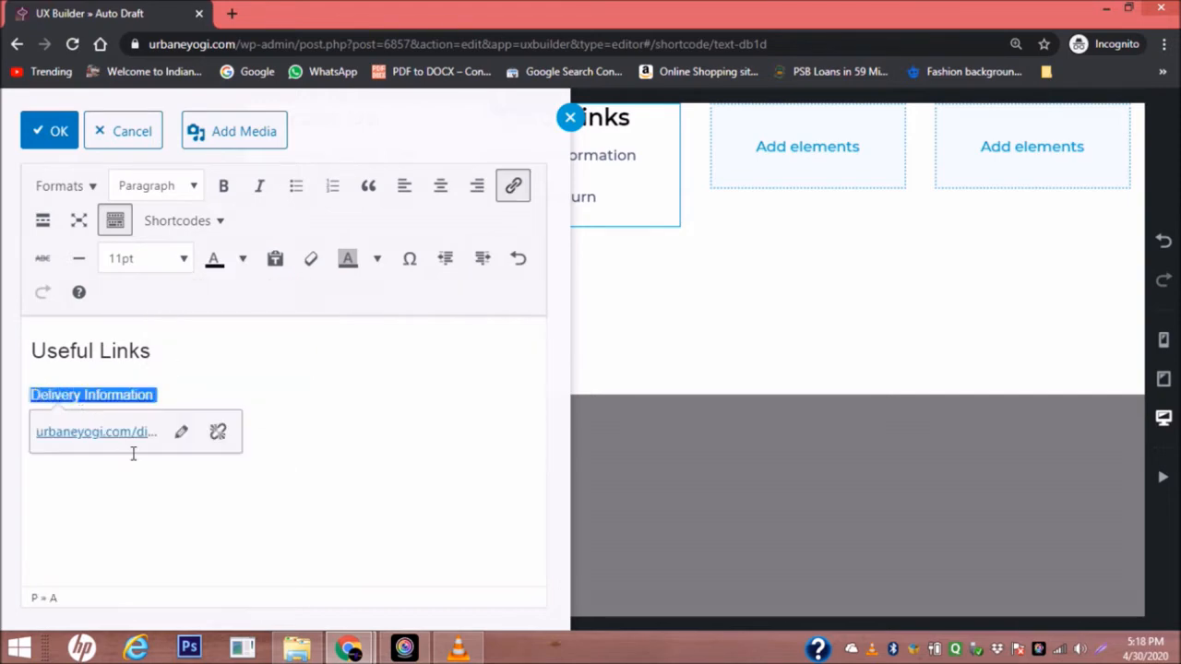
pyautogui.click(213, 262)
pyautogui.click(58, 499)
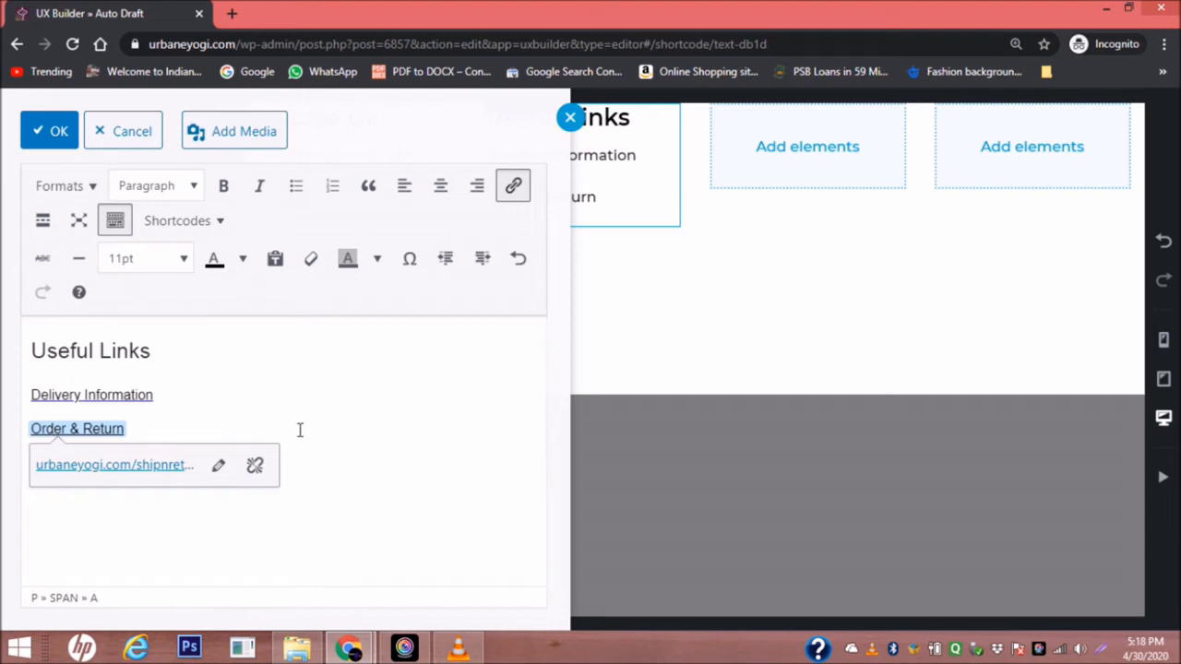
pyautogui.click(42, 131)
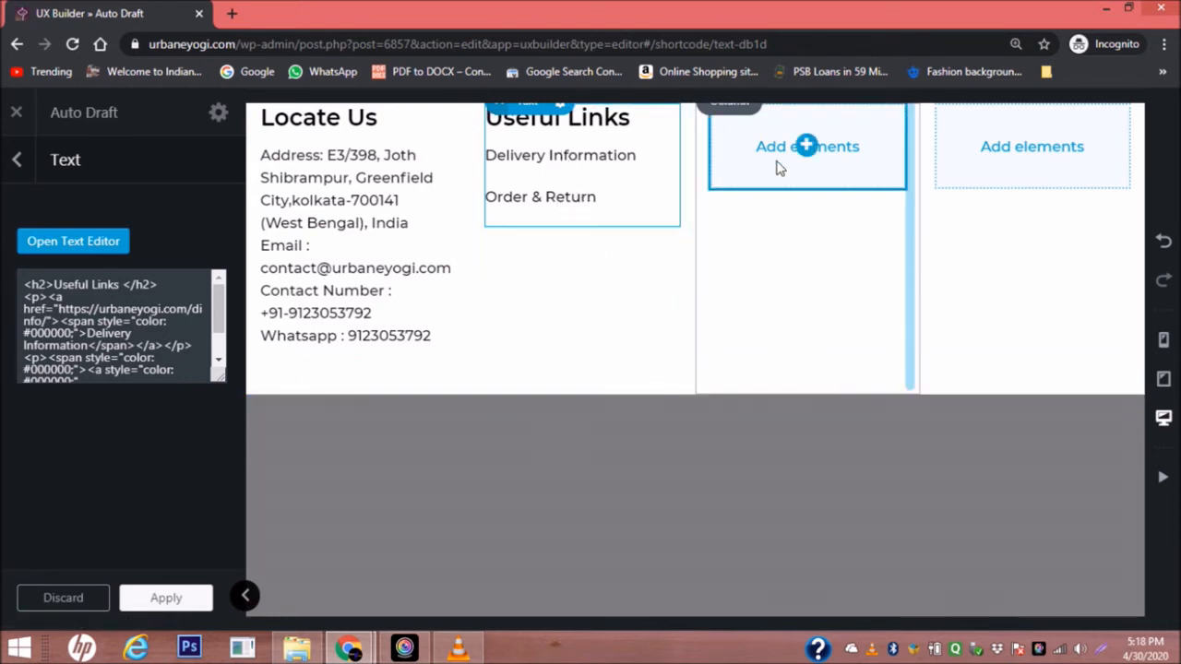
# Add a Text element with the Paragraph with Headline preset to the empty third column, checking the live footer for its content.
pyautogui.click(806, 148)
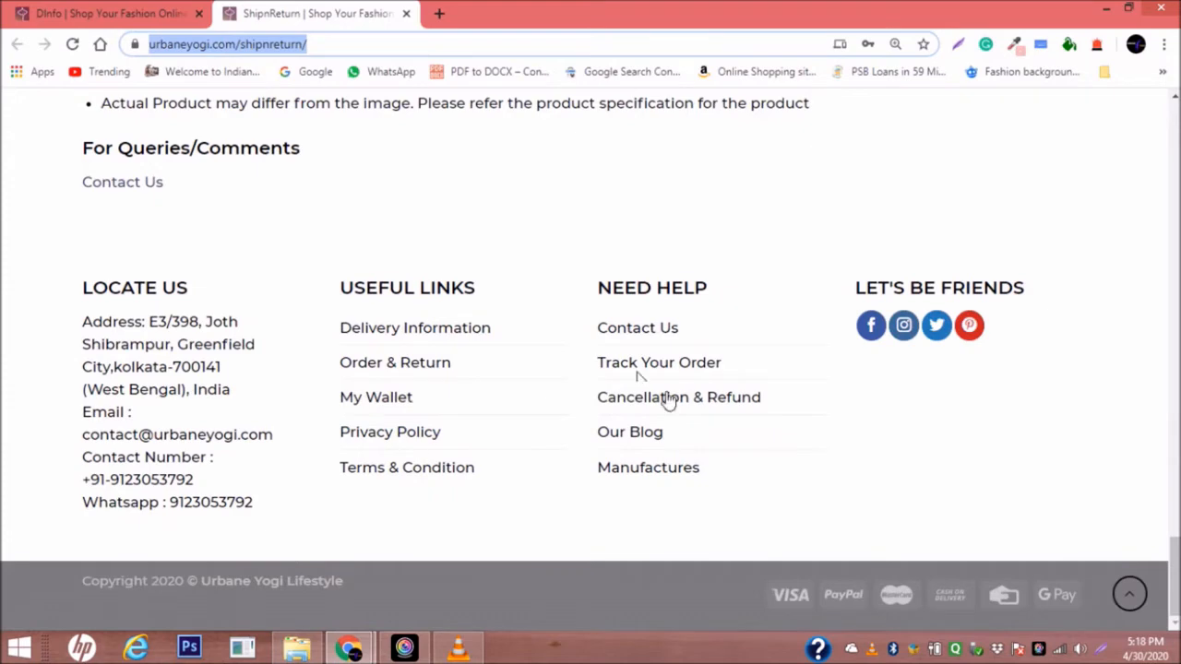
pyautogui.hotkey('alt', 'Tab')
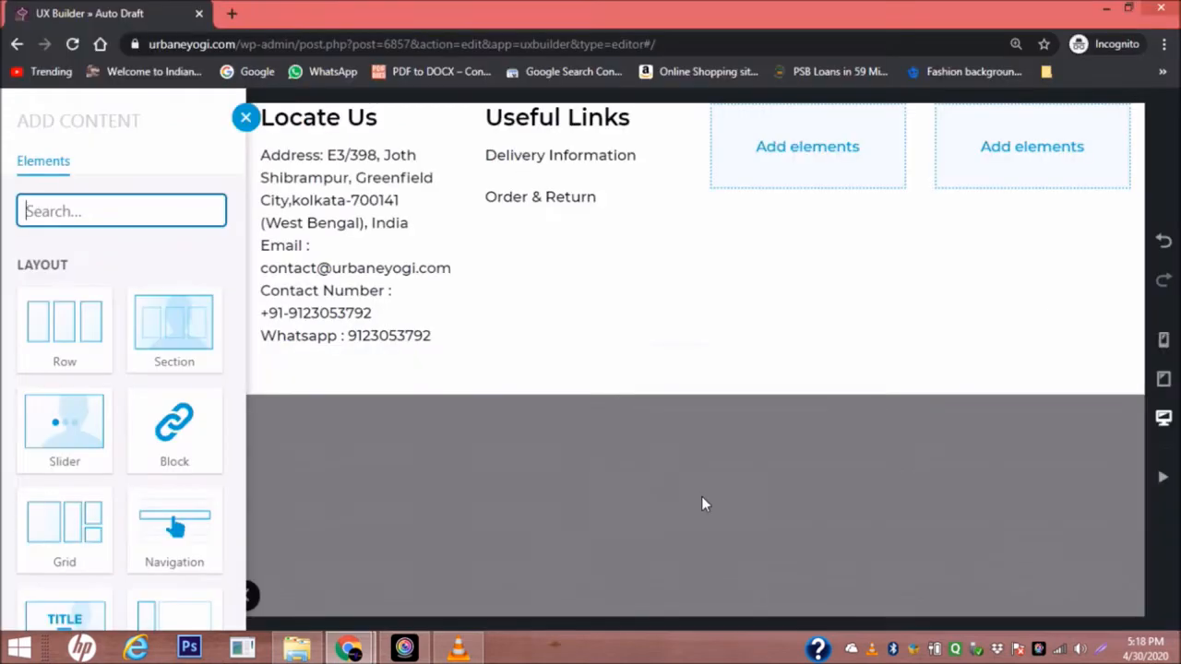
pyautogui.scroll(-3, 185, 503)
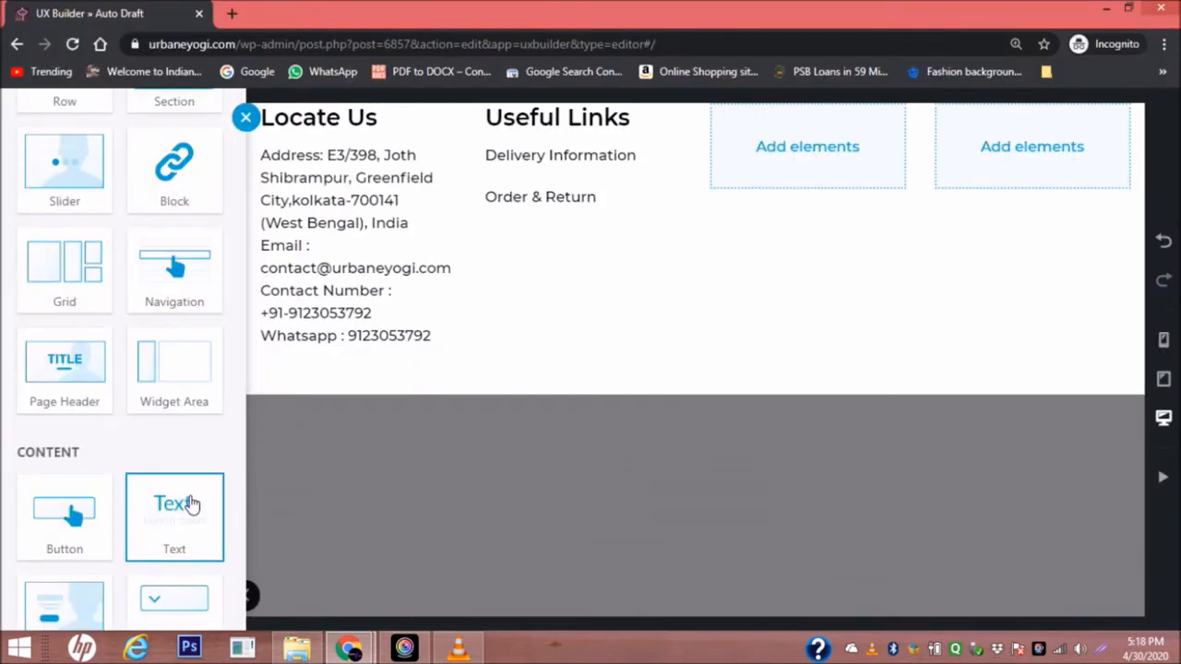
pyautogui.click(189, 503)
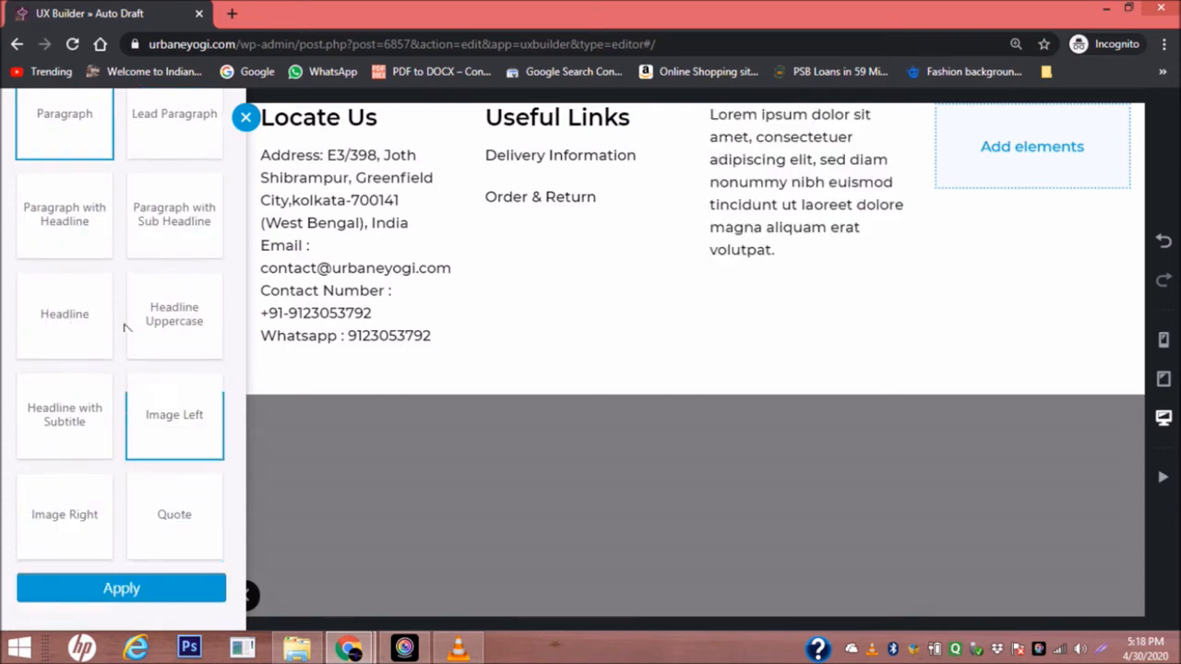
pyautogui.click(64, 249)
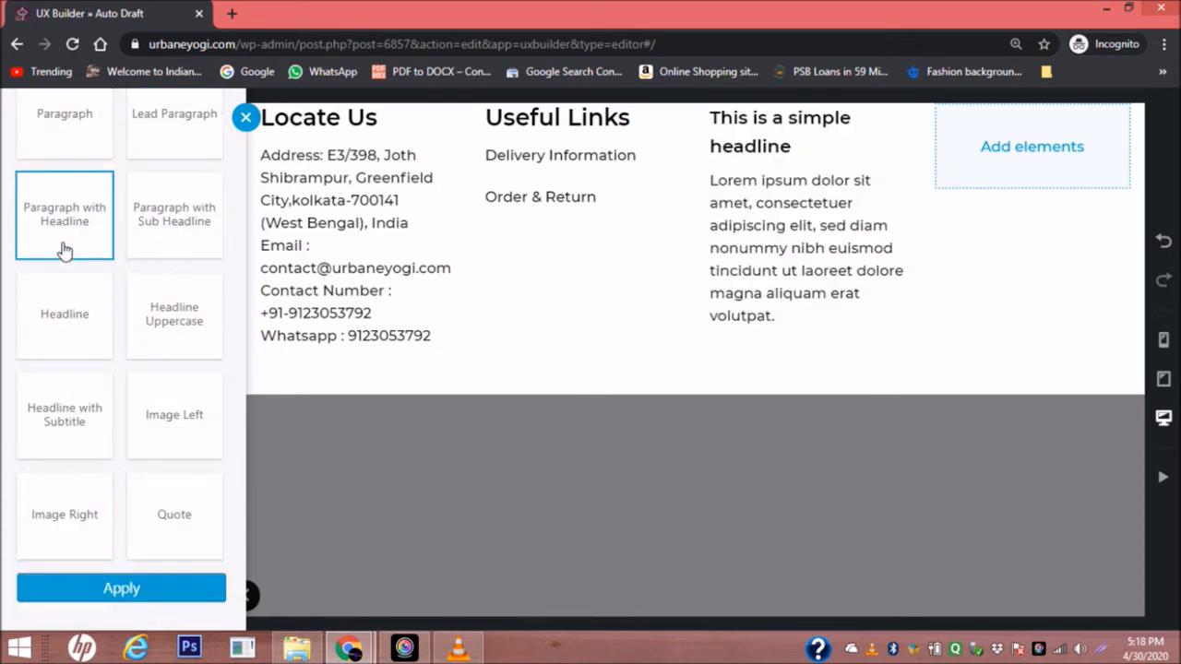
# Open the third column's text for editing and replace its placeholder headline with "Need Help".
pyautogui.click(775, 153)
pyautogui.click(775, 152)
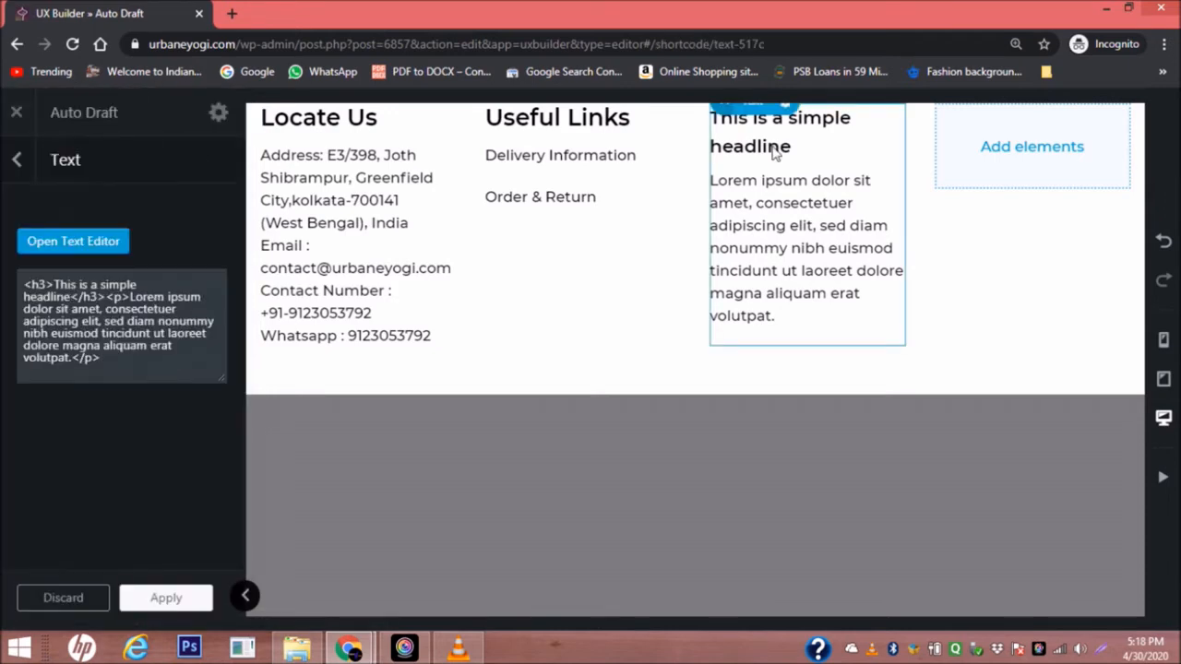
pyautogui.click(60, 242)
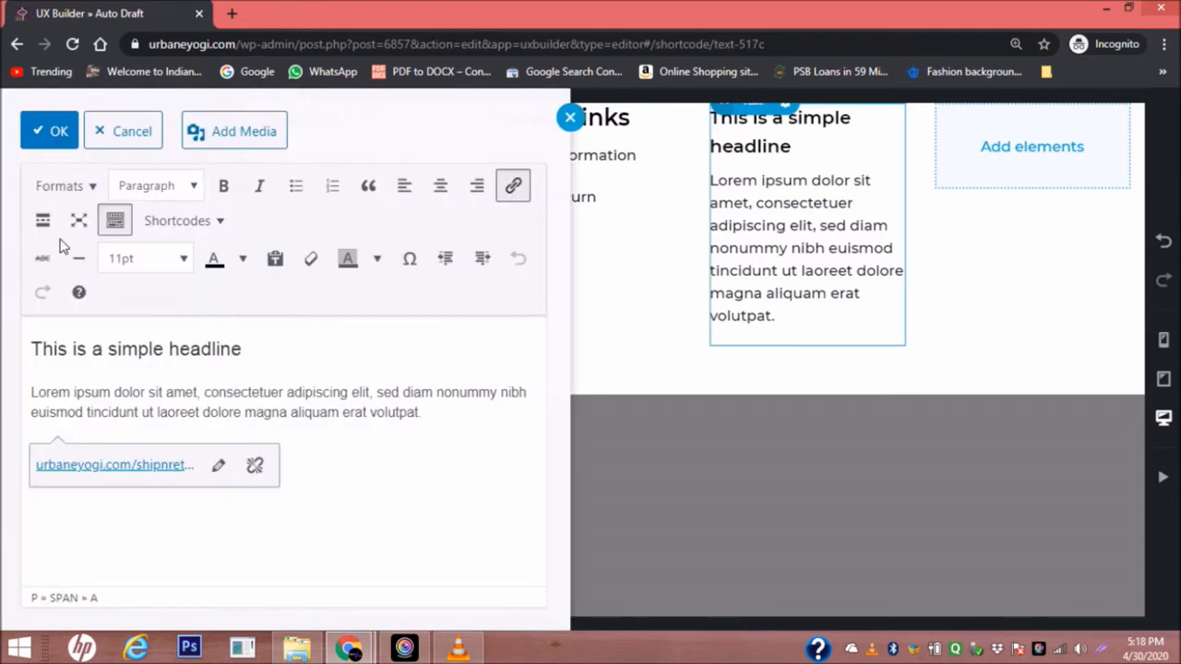
pyautogui.moveTo(243, 349); pyautogui.dragTo(28, 339)
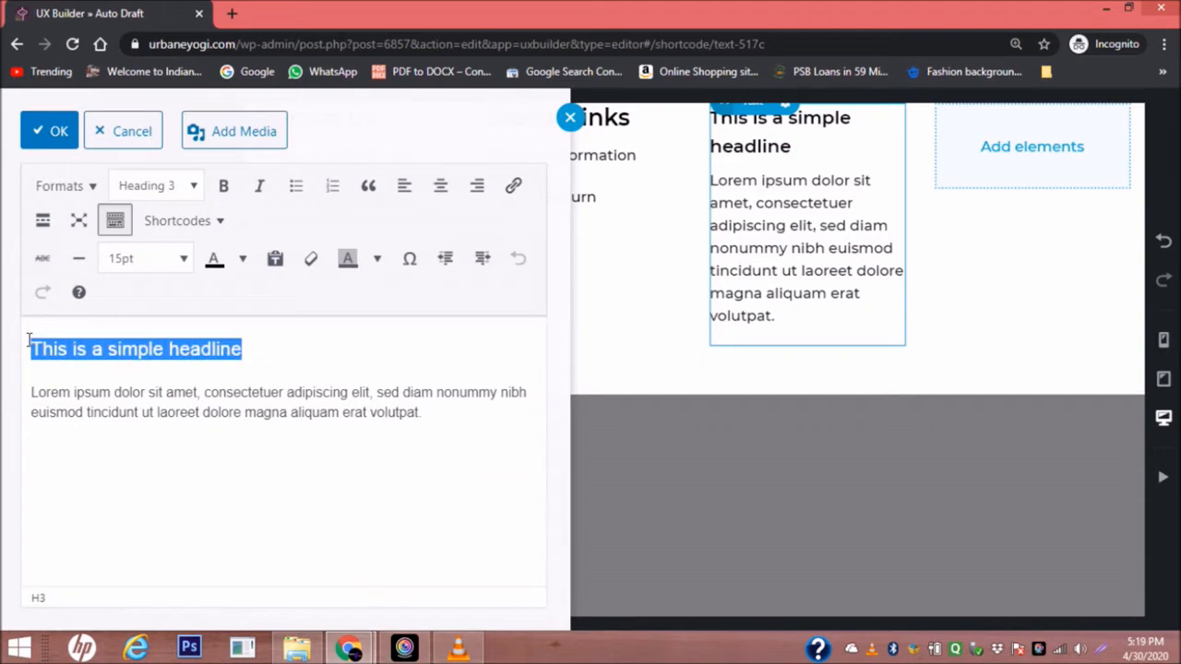
pyautogui.write('need')
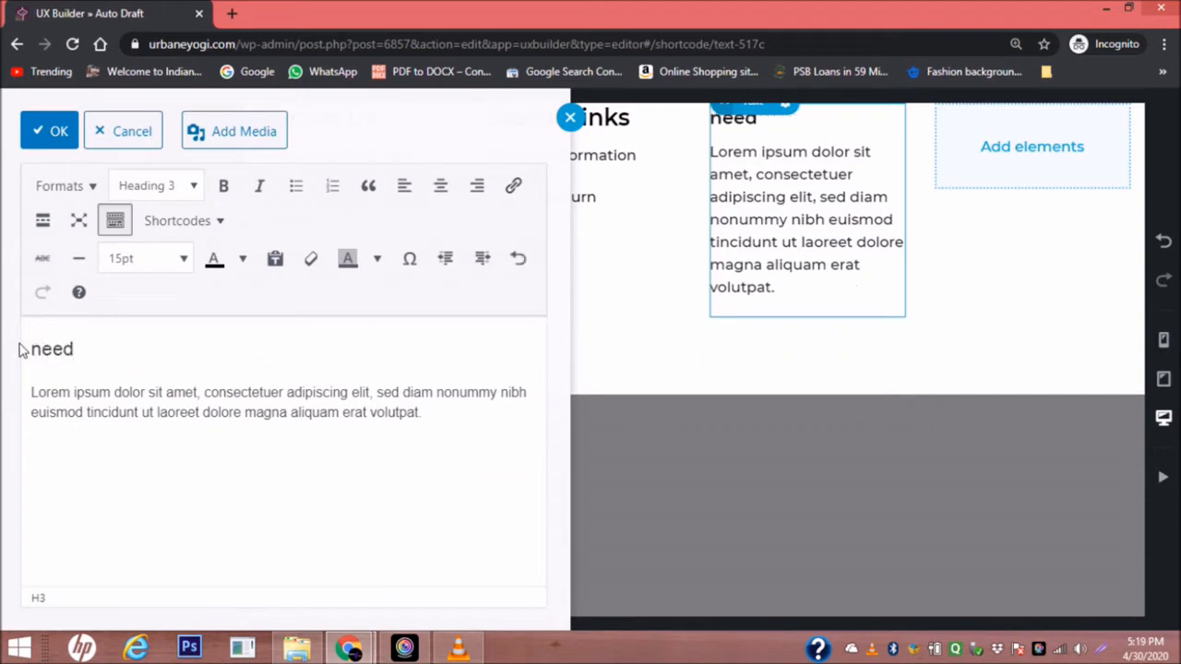
pyautogui.write(' help')
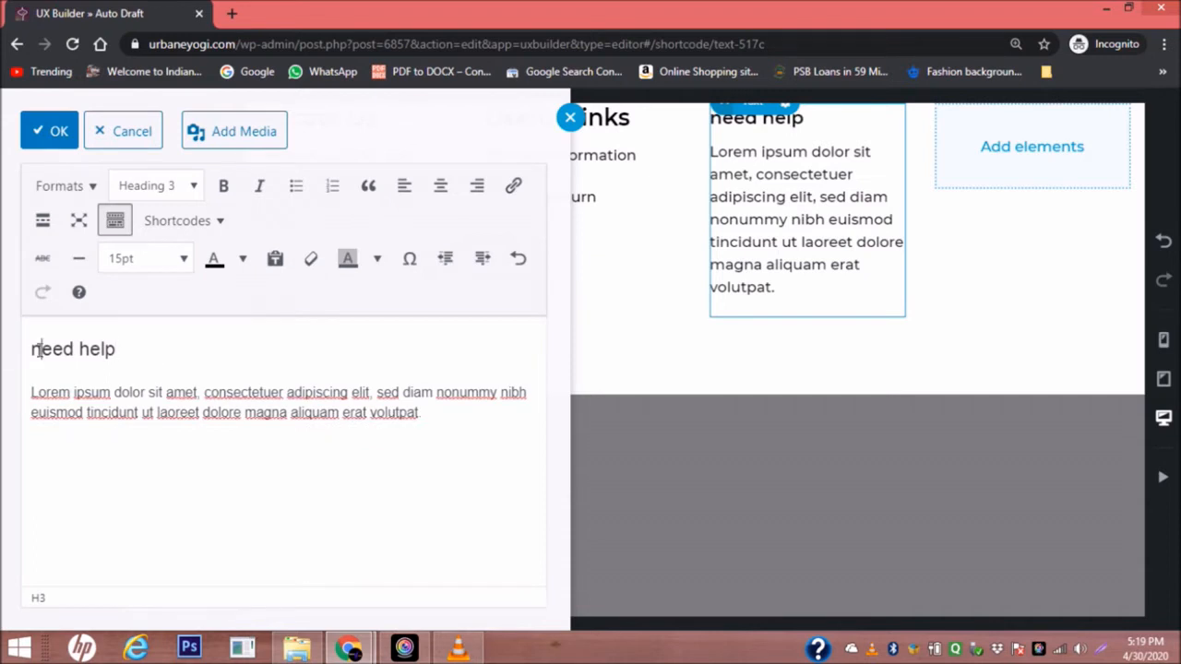
pyautogui.click(40, 349)
pyautogui.press('BackSpace')
pyautogui.write('N')
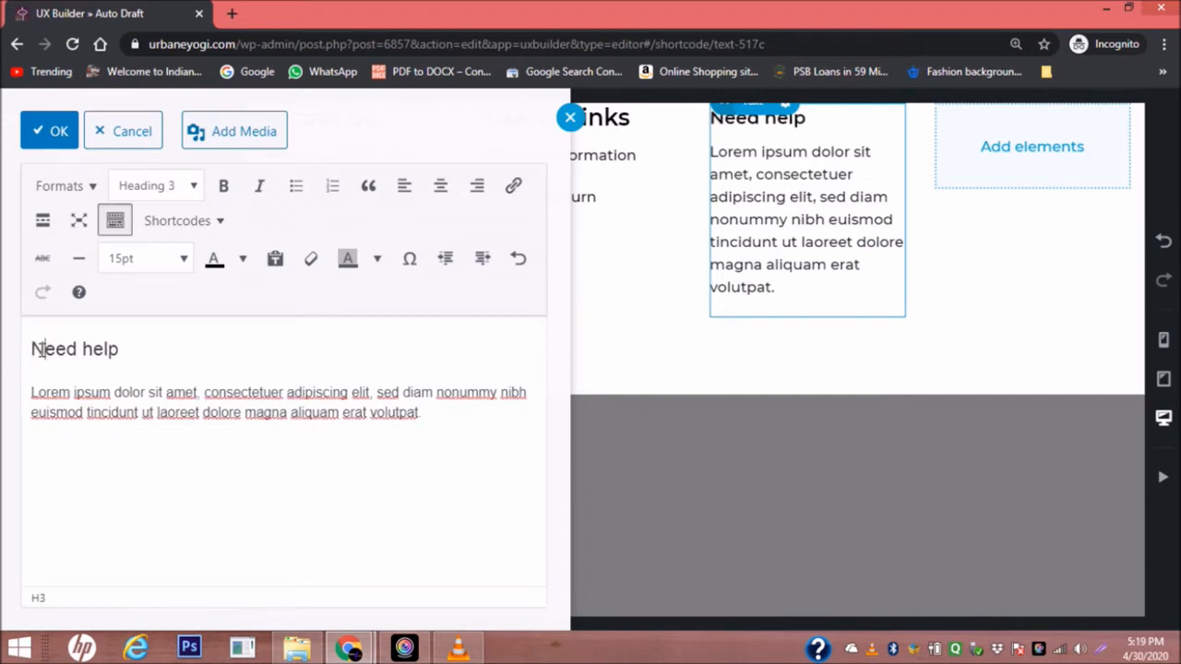
pyautogui.click(92, 351)
pyautogui.press('BackSpace')
pyautogui.write('H')
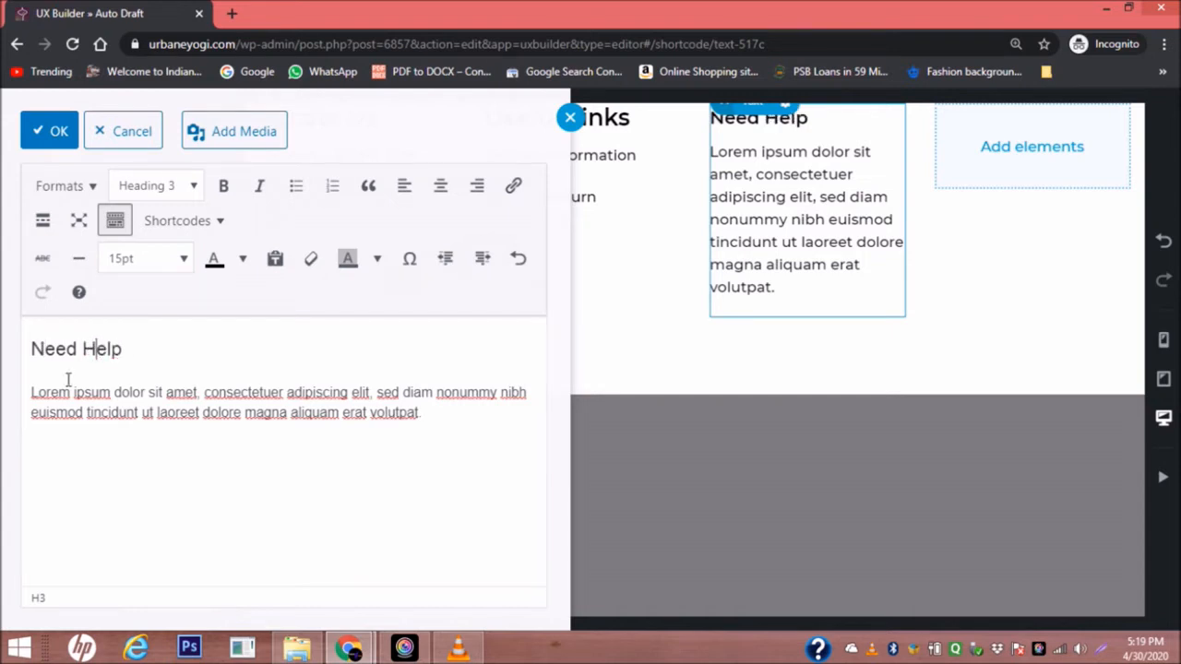
# Change the "Need Help" headline's format to Heading 2.
pyautogui.moveTo(123, 351); pyautogui.dragTo(26, 351)
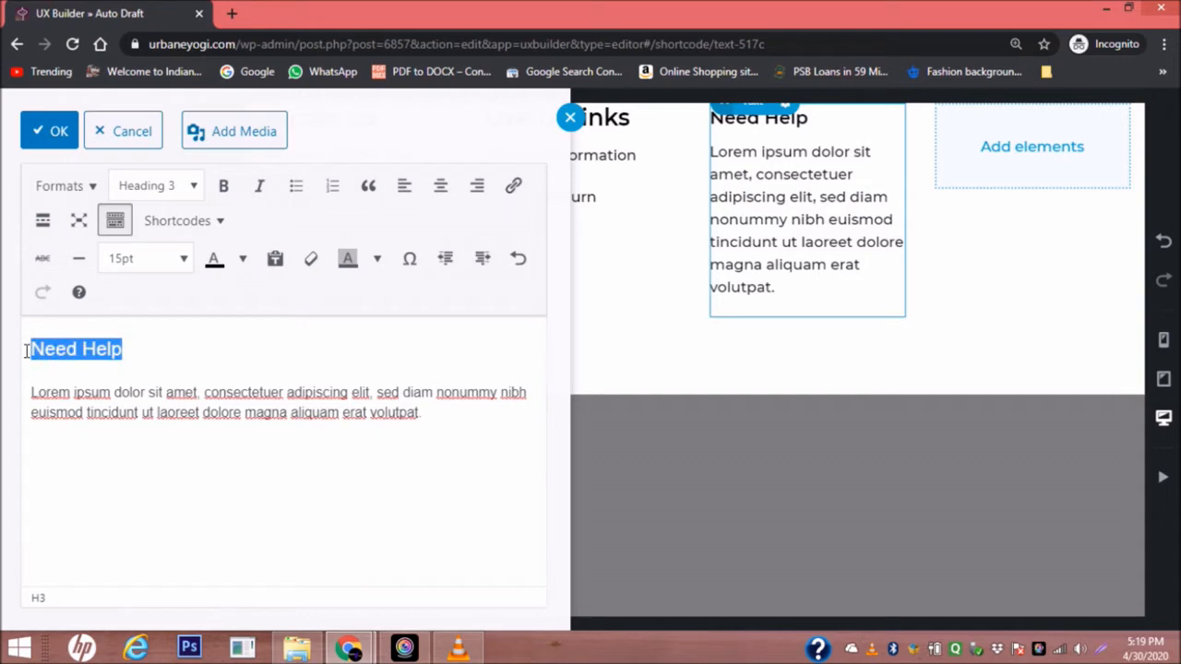
pyautogui.click(187, 189)
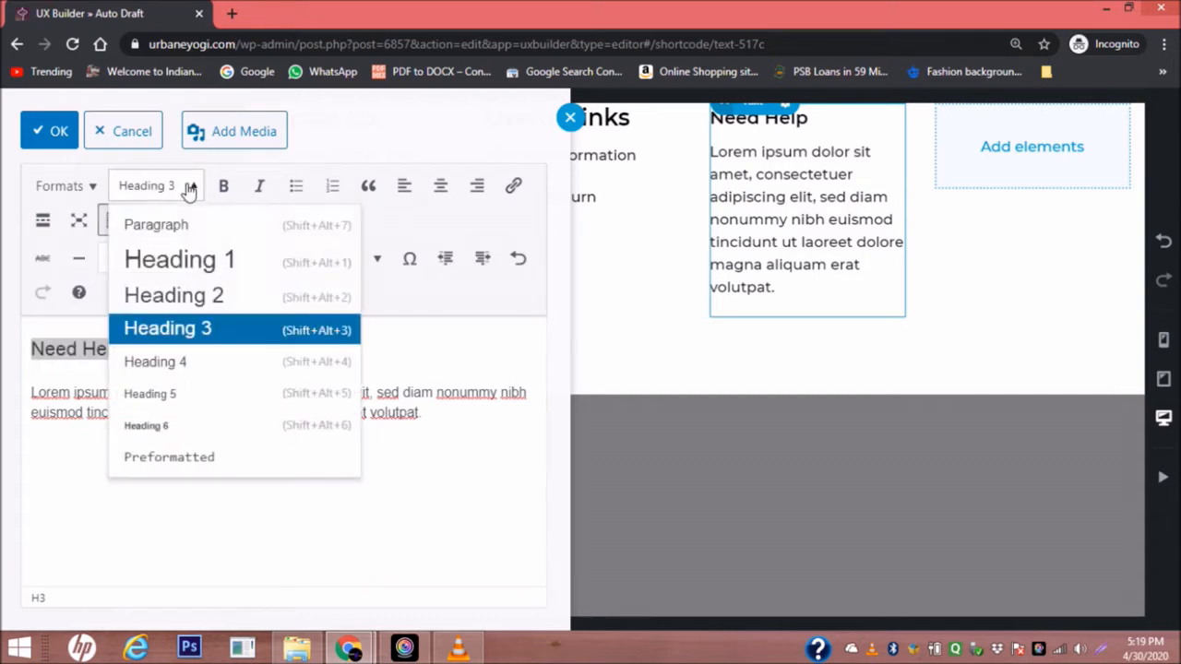
pyautogui.click(167, 295)
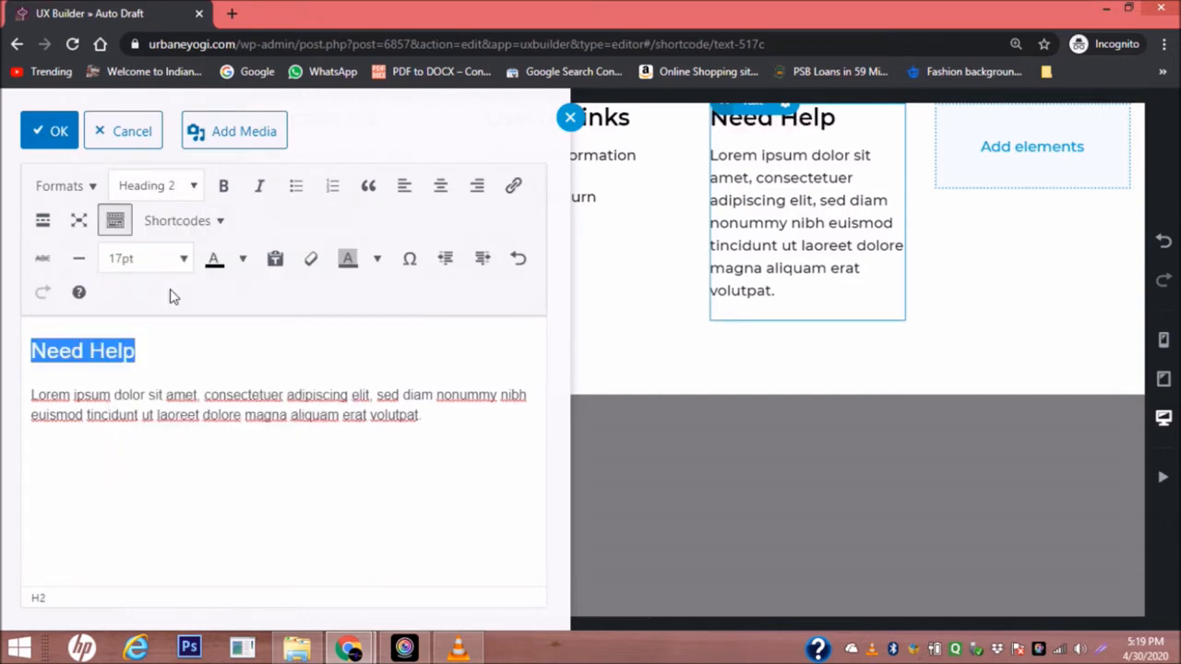
# Replace the placeholder paragraph under "Need Help" with "Contact Us" and open the live footer's Contact Us page in a new tab.
pyautogui.click(203, 342)
pyautogui.moveTo(34, 395); pyautogui.dragTo(445, 422)
pyautogui.press('Delete')
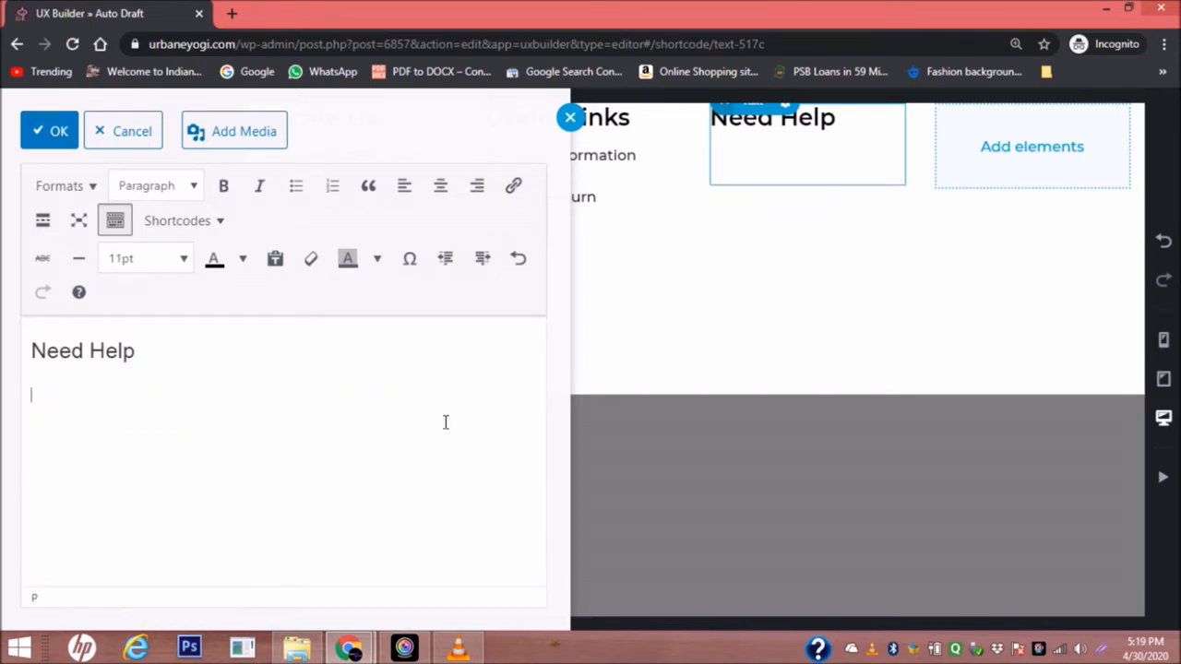
pyautogui.hotkey('alt', 'Tab')
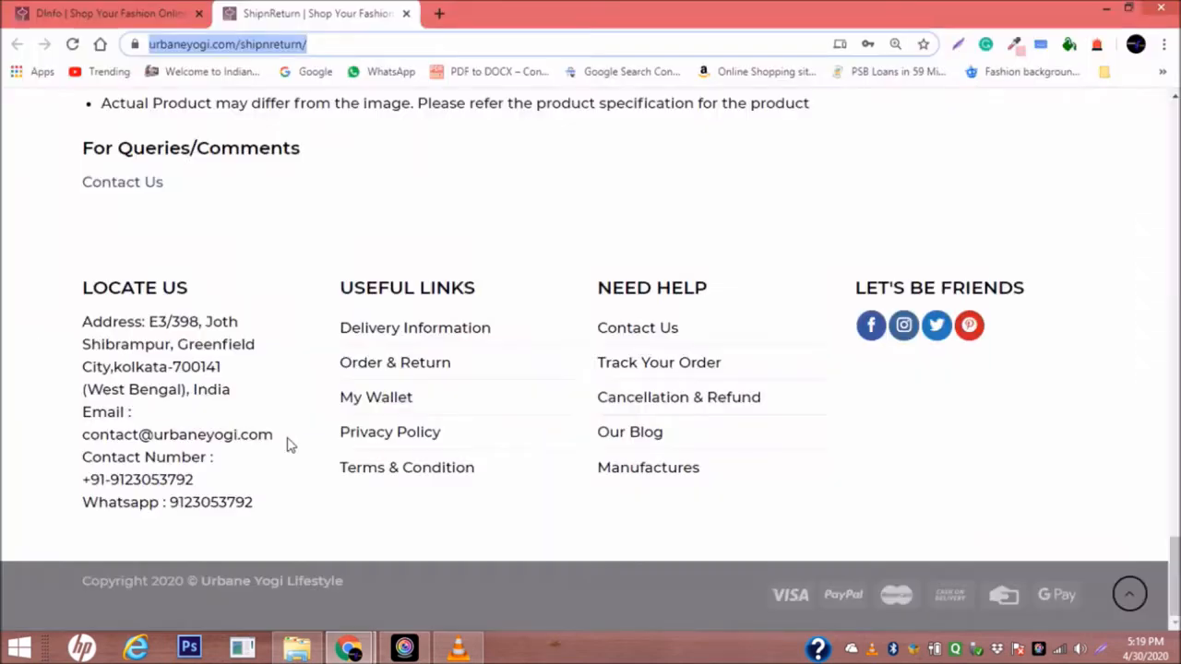
pyautogui.rightClick(658, 340)
pyautogui.click(692, 347)
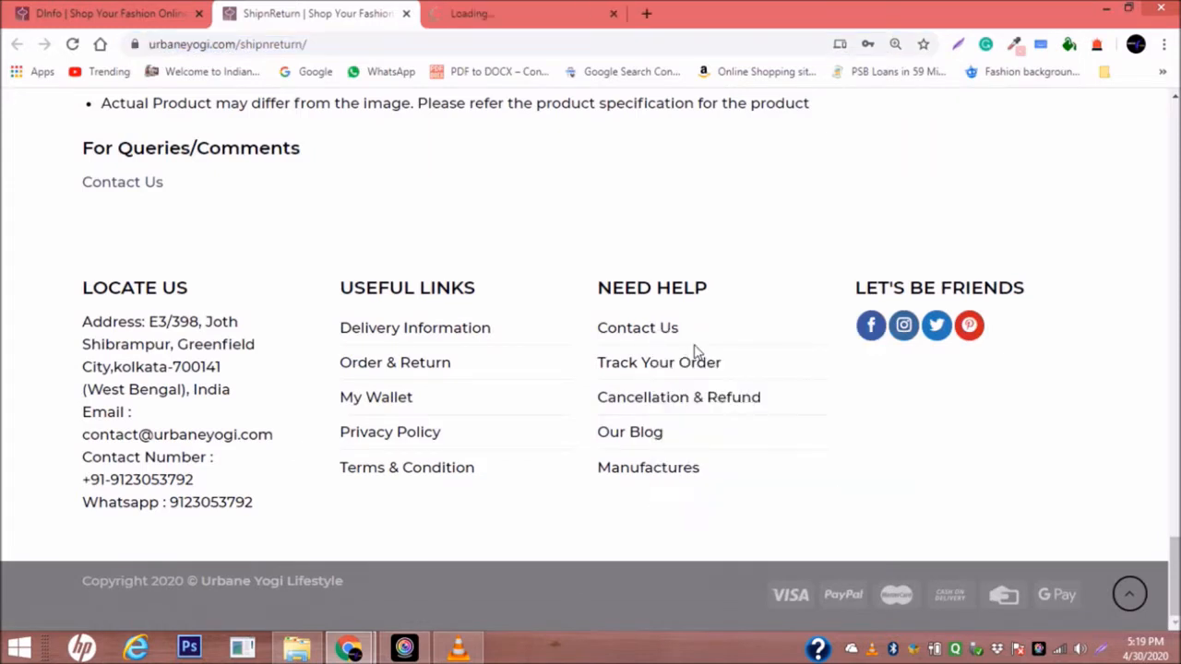
pyautogui.hotkey('alt', 'Tab')
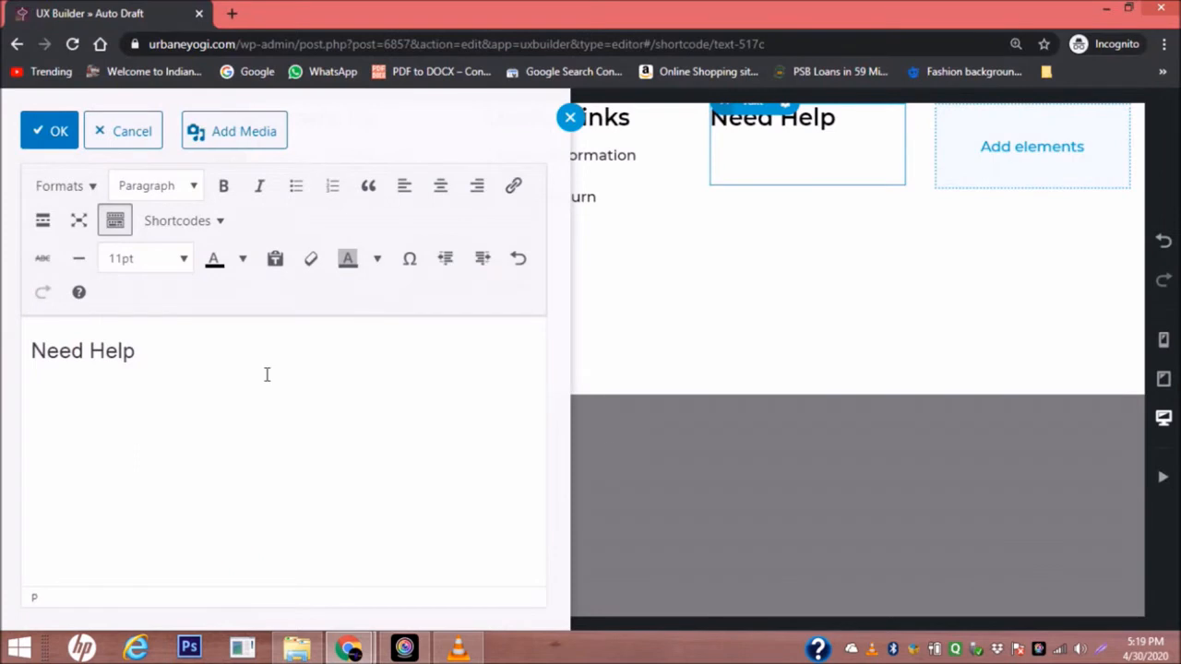
pyautogui.write('Contact Us')
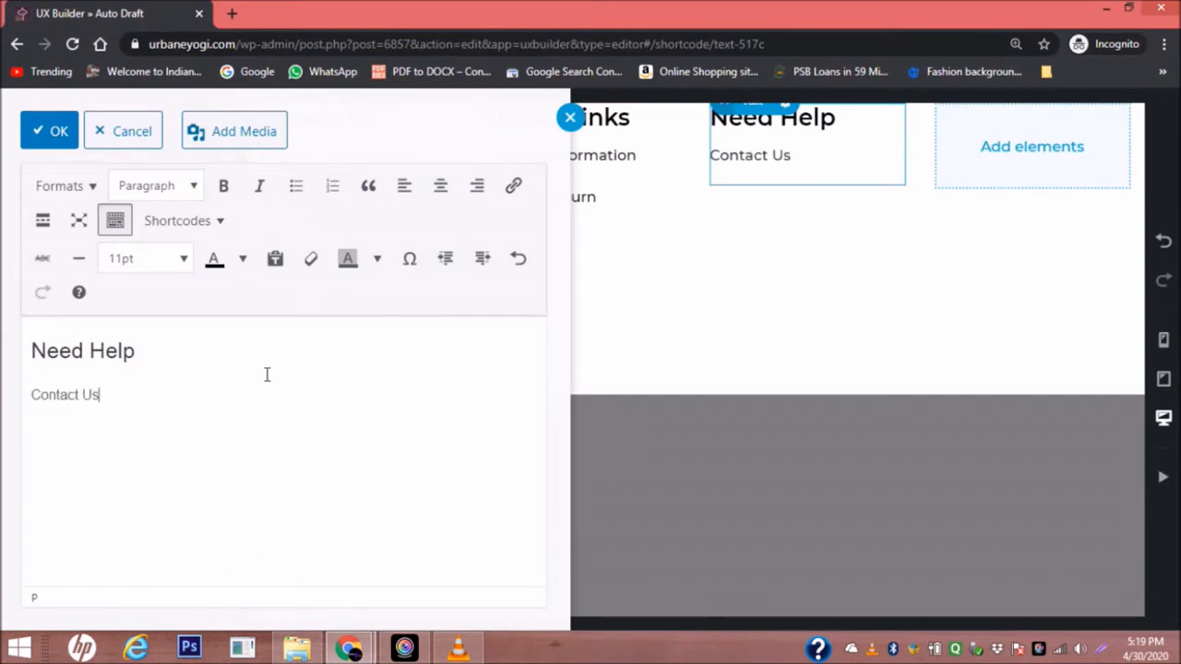
pyautogui.moveTo(151, 387); pyautogui.dragTo(32, 395)
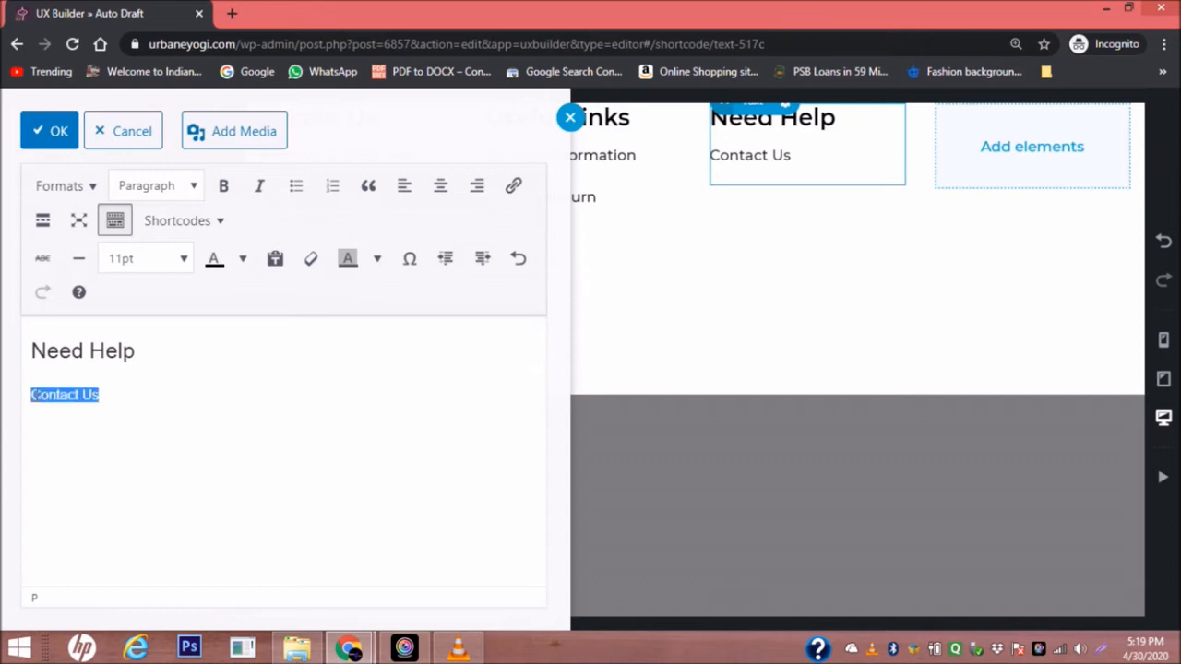
pyautogui.click(514, 189)
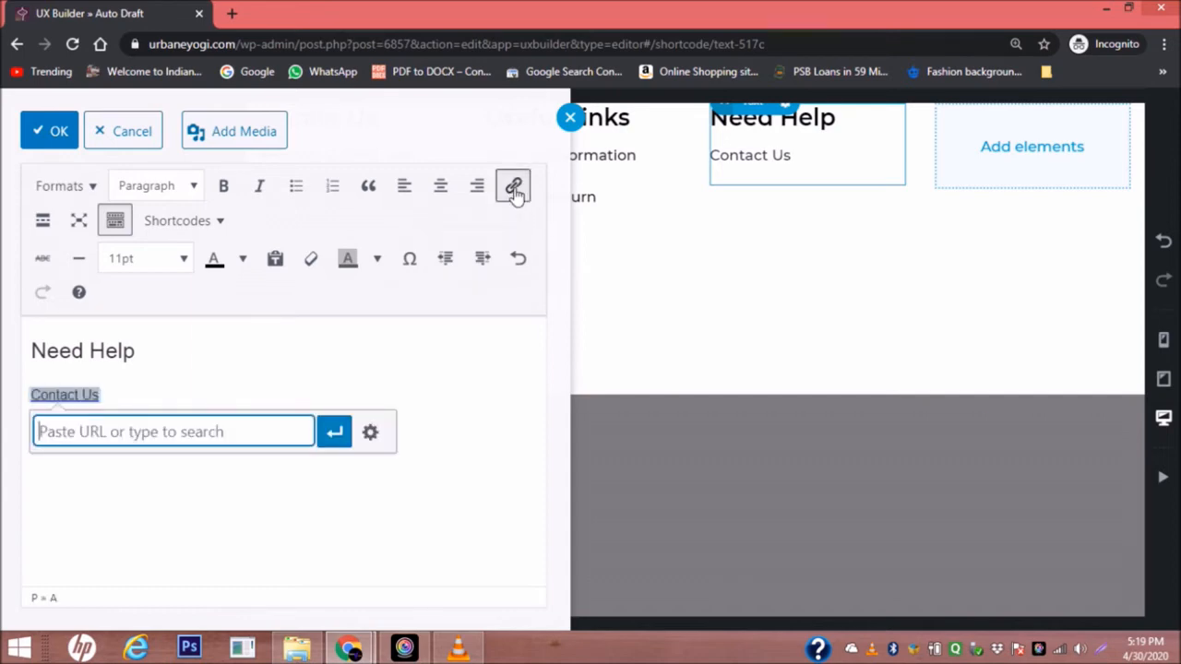
pyautogui.hotkey('alt', 'Tab')
pyautogui.click(530, 13)
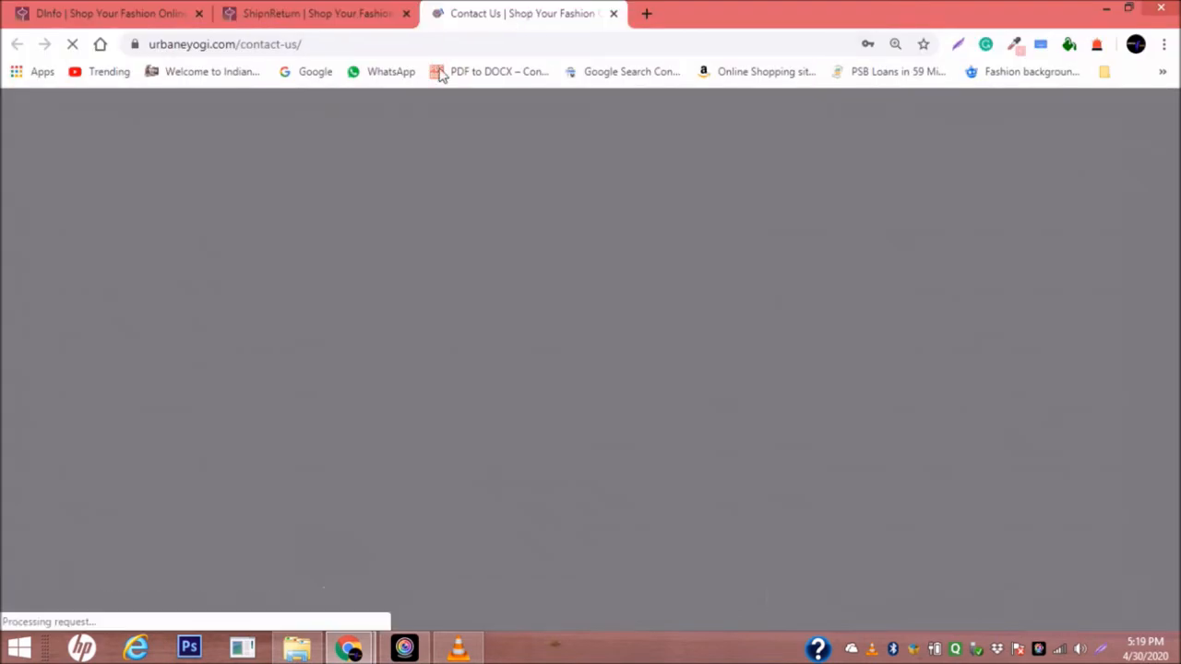
pyautogui.click(338, 44)
pyautogui.hotkey('ctrl', 'c')
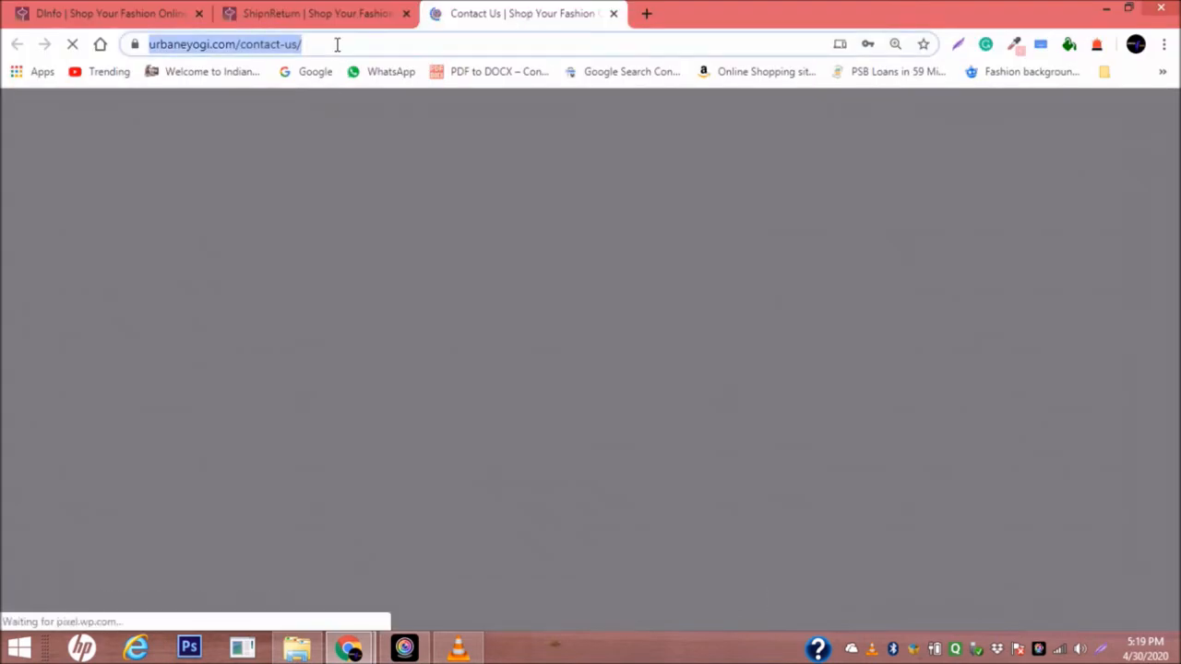
pyautogui.hotkey('alt', 'Tab')
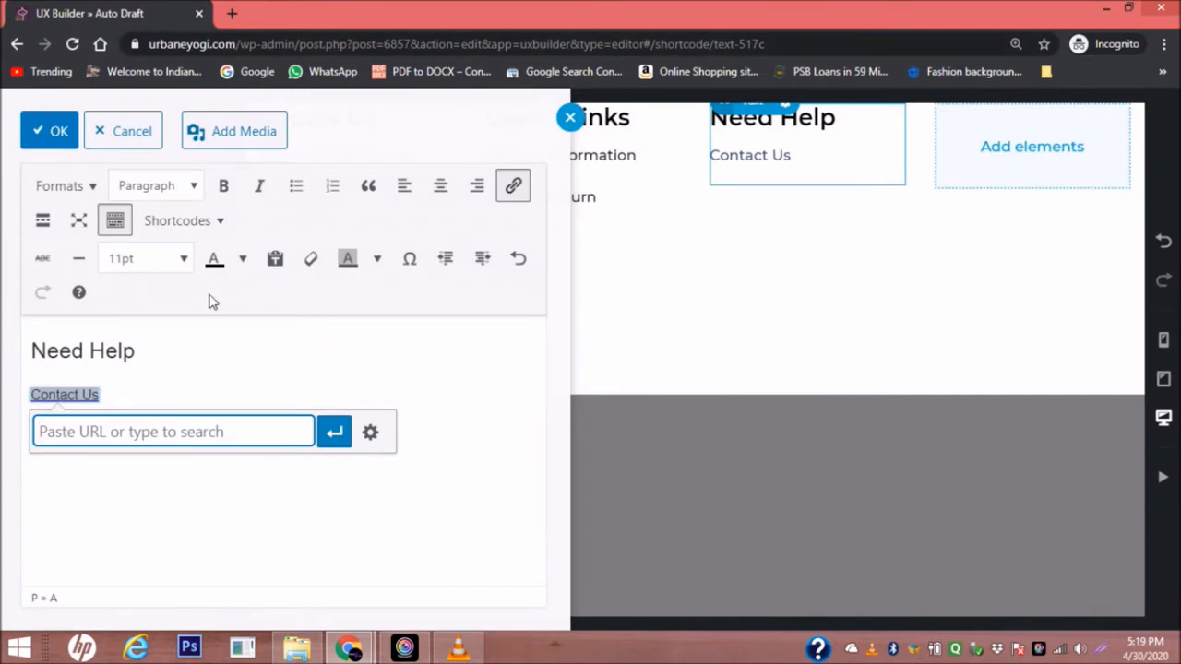
pyautogui.hotkey('ctrl', 'v')
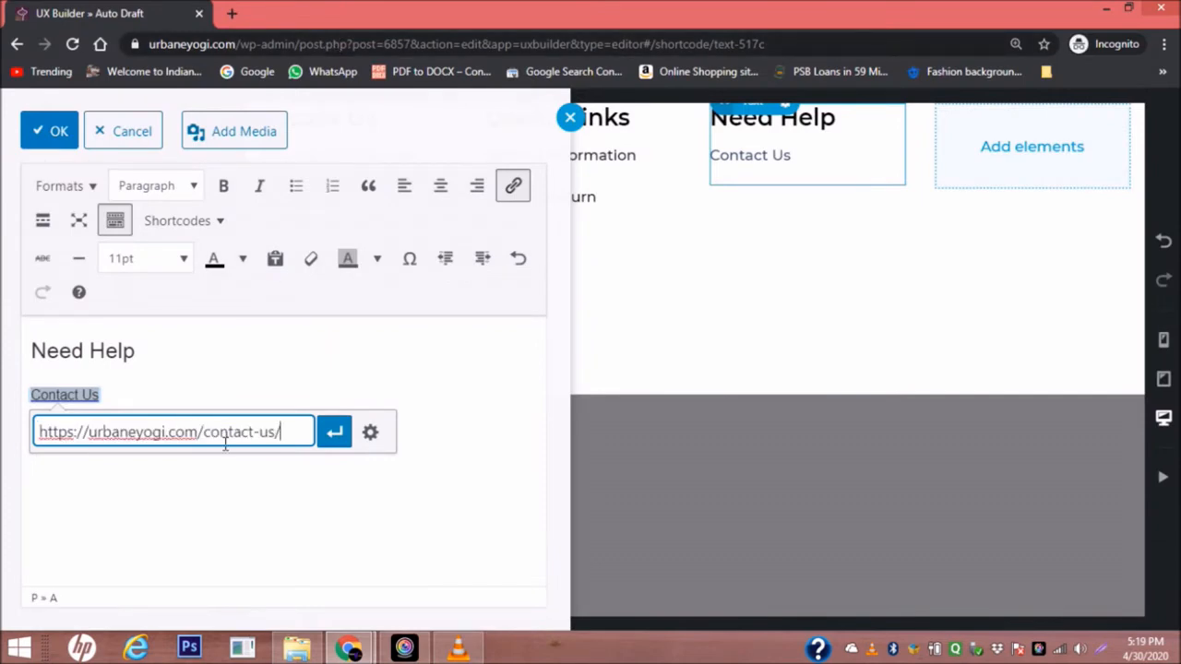
pyautogui.click(331, 433)
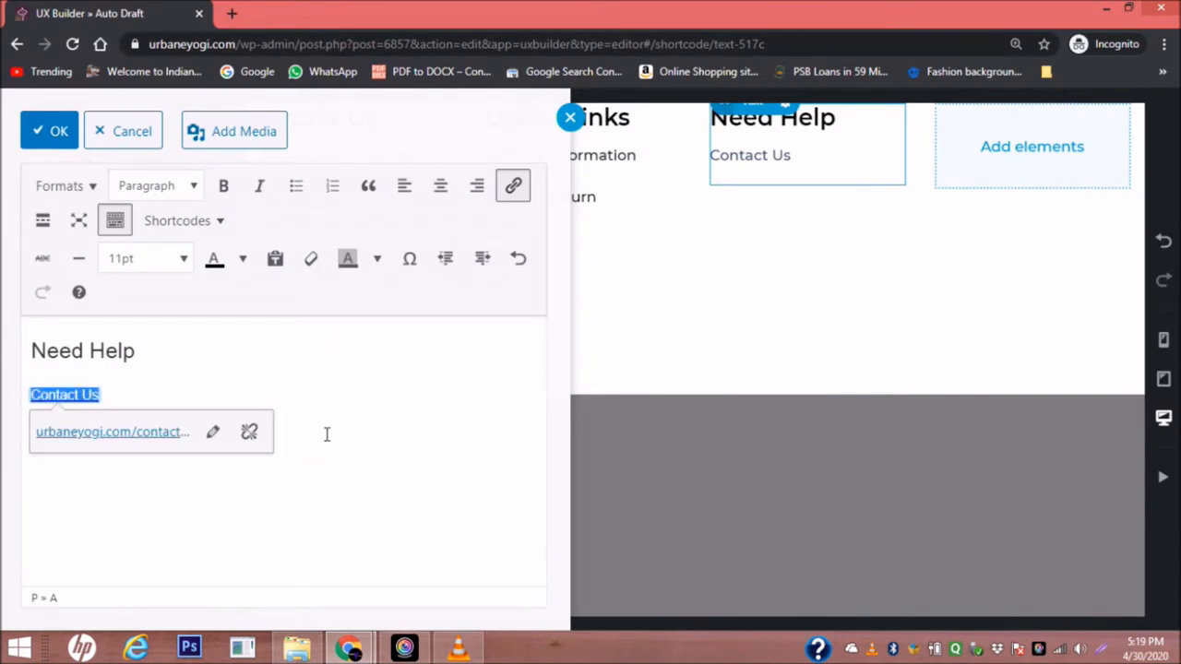
# Set the Contact Us link's text color to black (#000000) and save the Need Help text.
pyautogui.moveTo(106, 393); pyautogui.dragTo(24, 397)
pyautogui.click(213, 260)
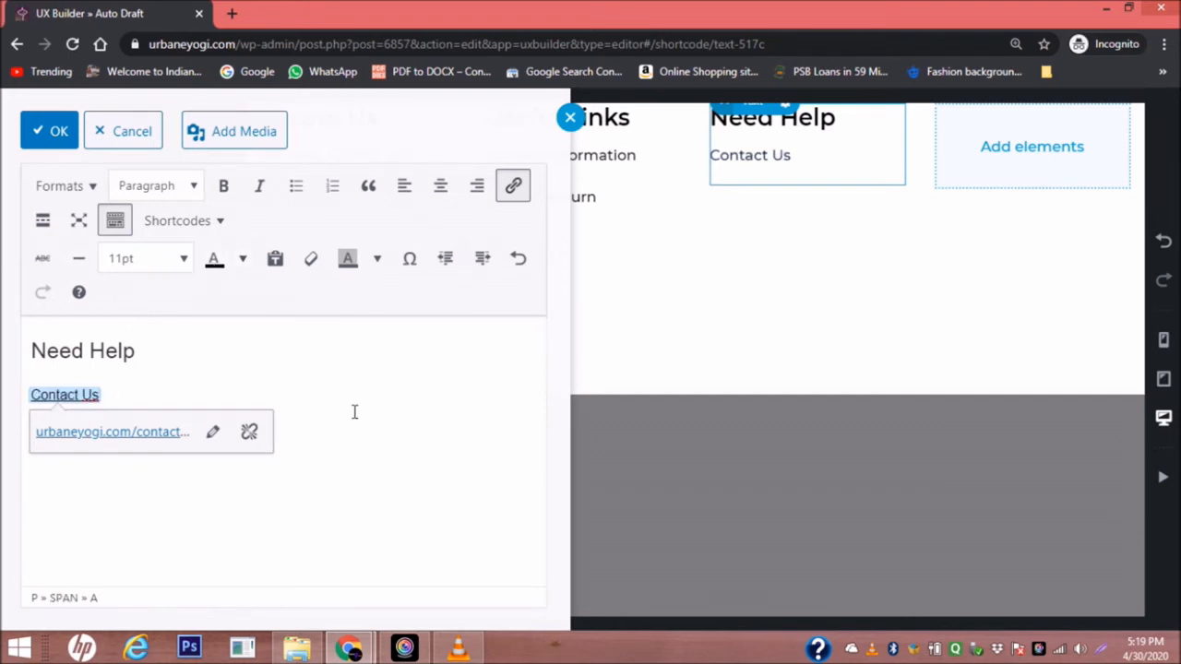
pyautogui.click(53, 143)
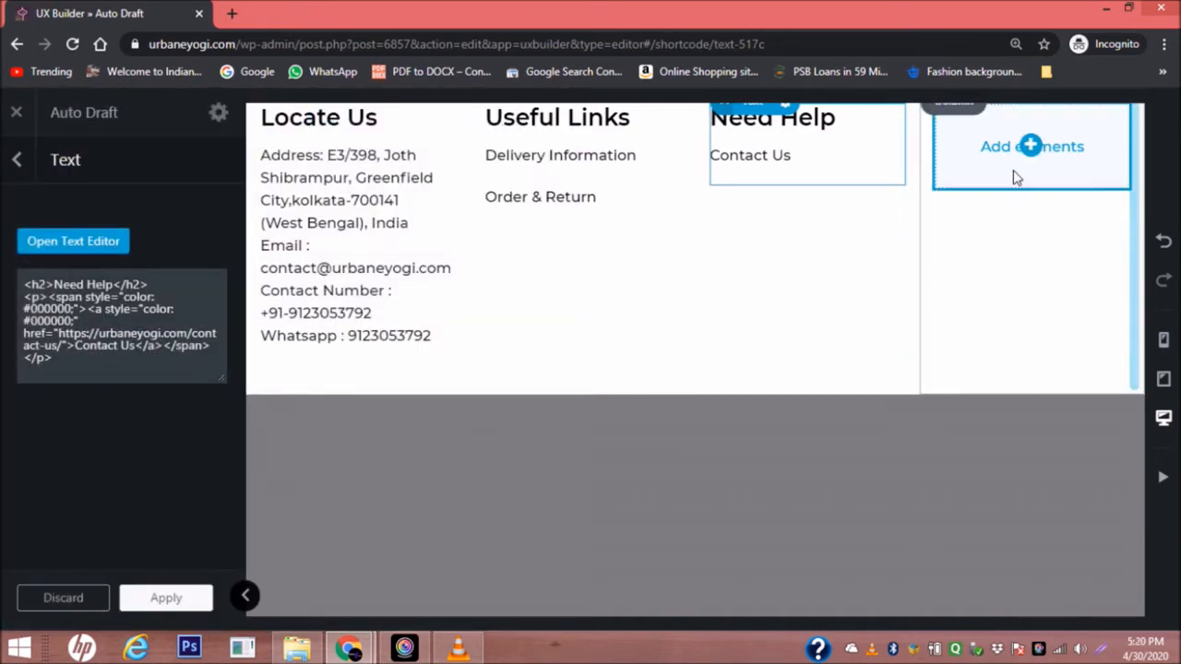
# Add a Title element to the empty fourth column.
pyautogui.click(1029, 152)
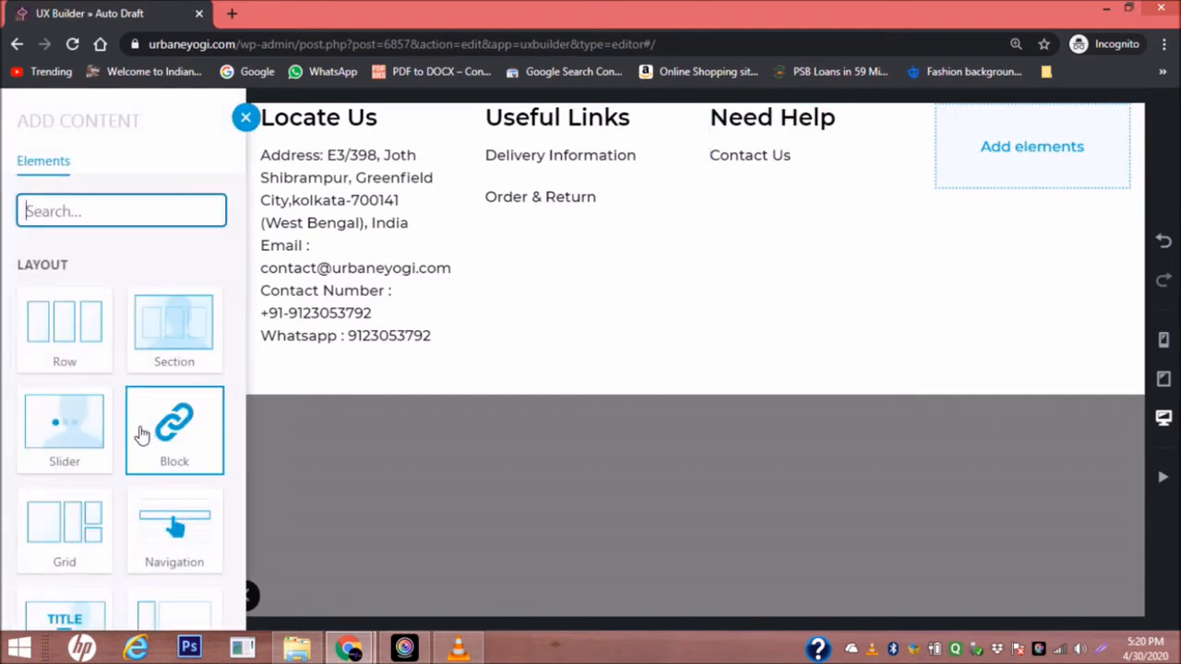
pyautogui.scroll(-2, 141, 435)
pyautogui.scroll(2, 139, 435)
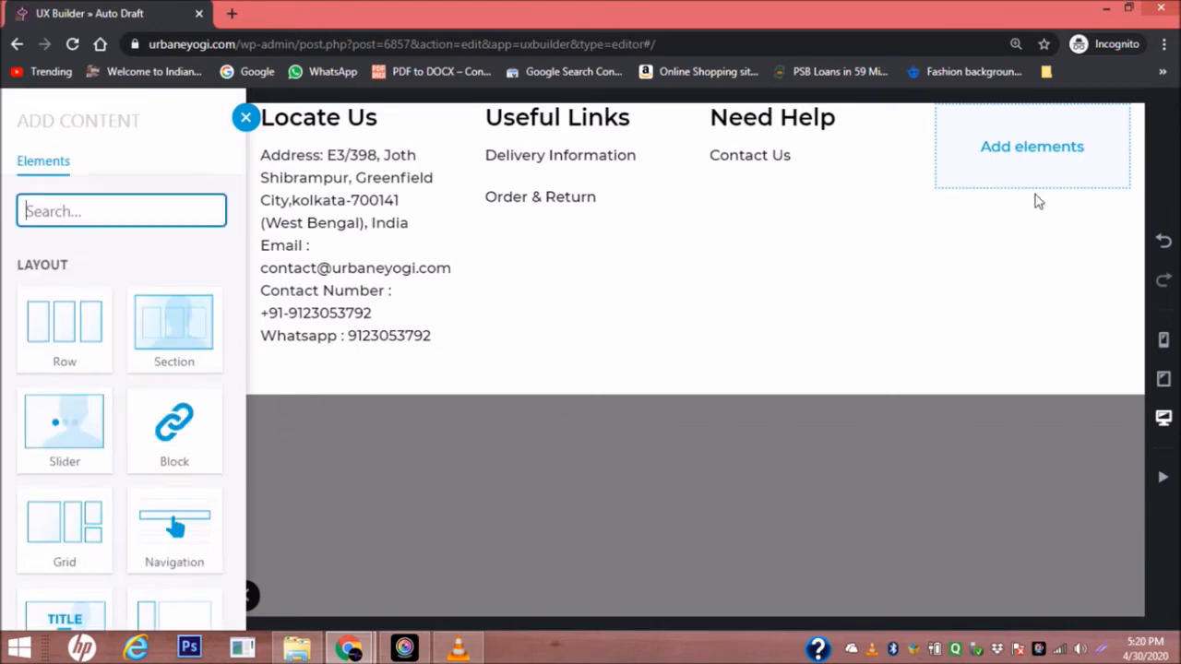
pyautogui.scroll(-5, 148, 490)
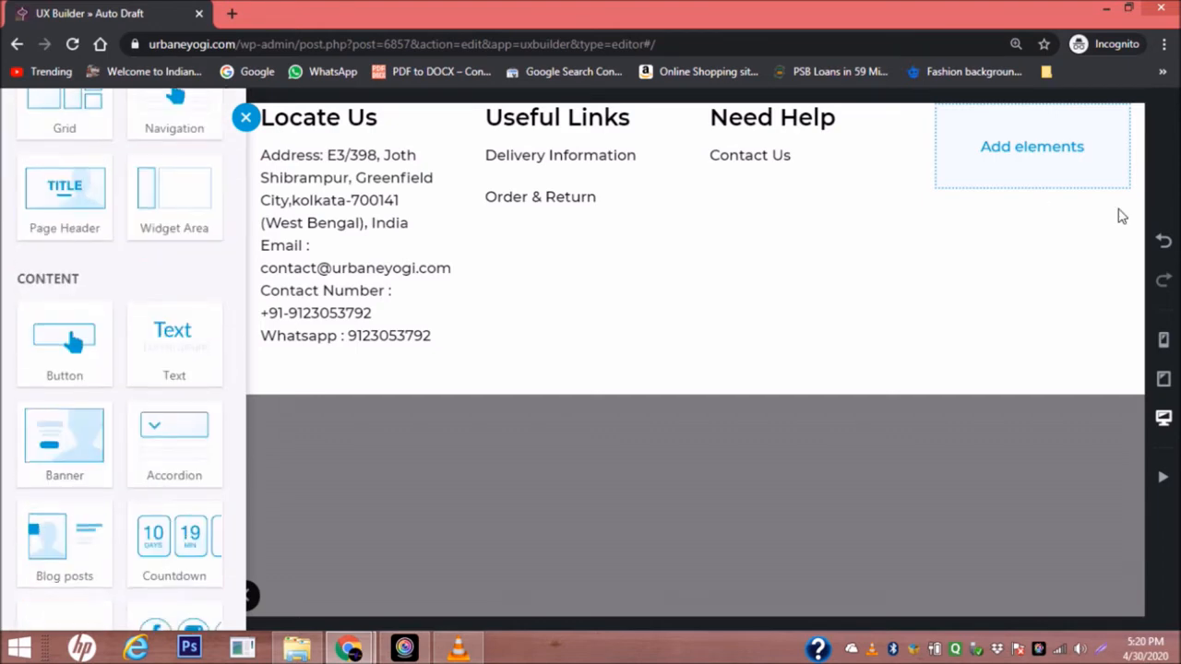
pyautogui.scroll(-9, 120, 489)
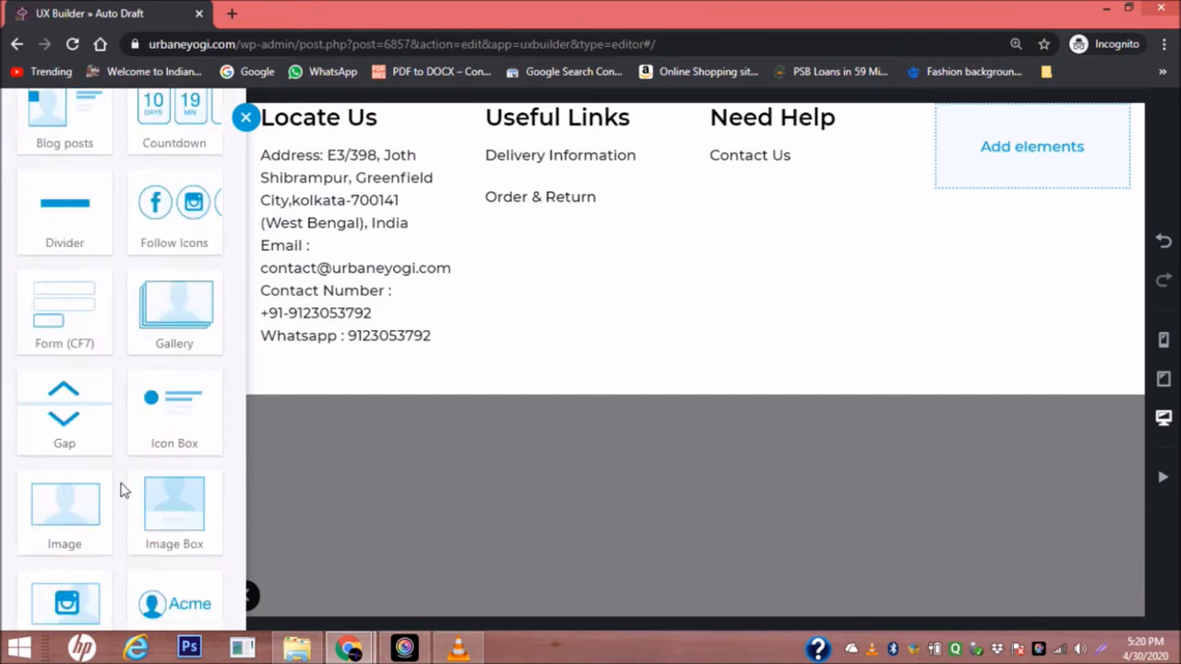
pyautogui.scroll(-6, 122, 489)
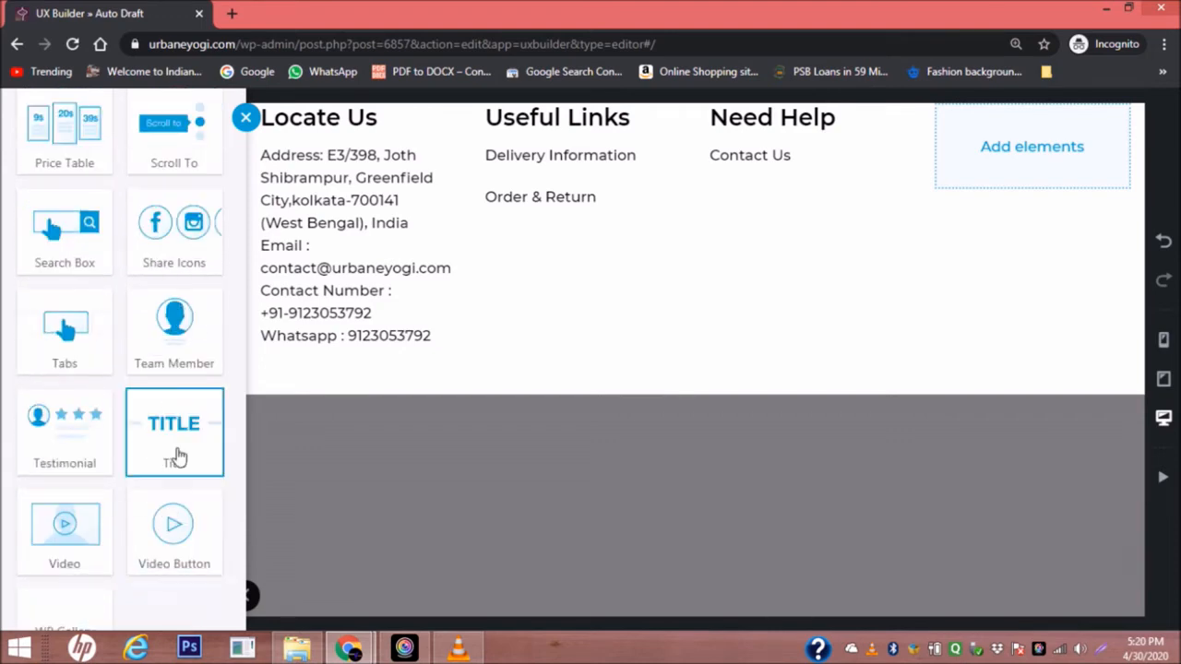
pyautogui.click(178, 456)
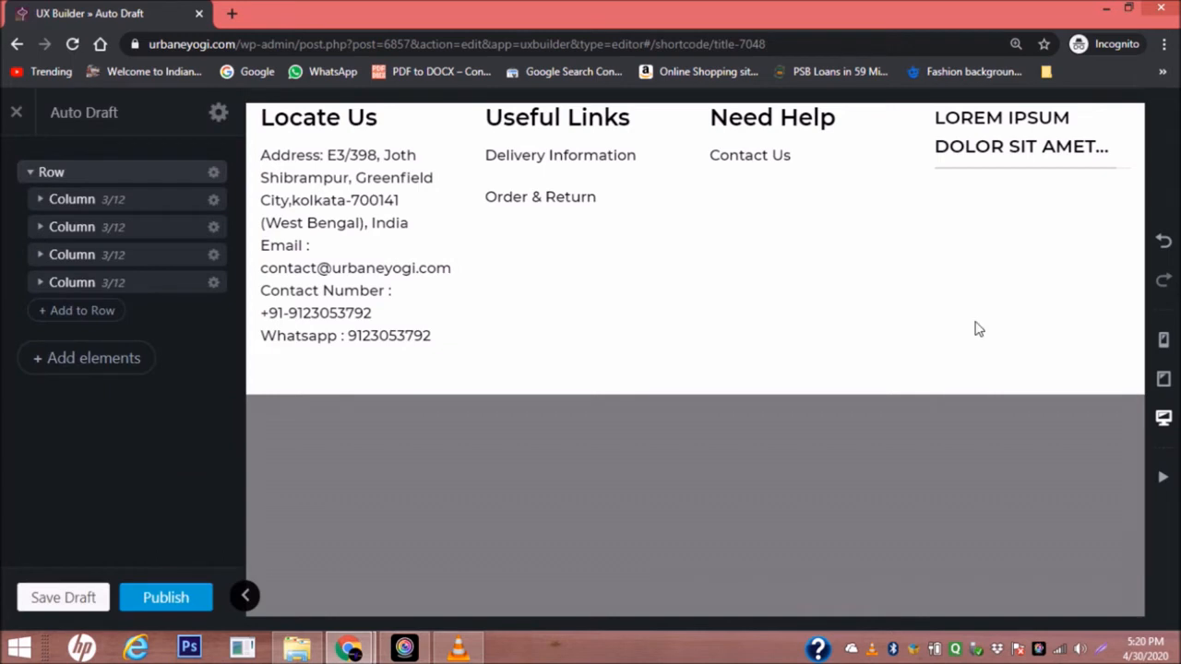
# Change the fourth column's title text to "let's be friends" and apply the settings.
pyautogui.click(1004, 147)
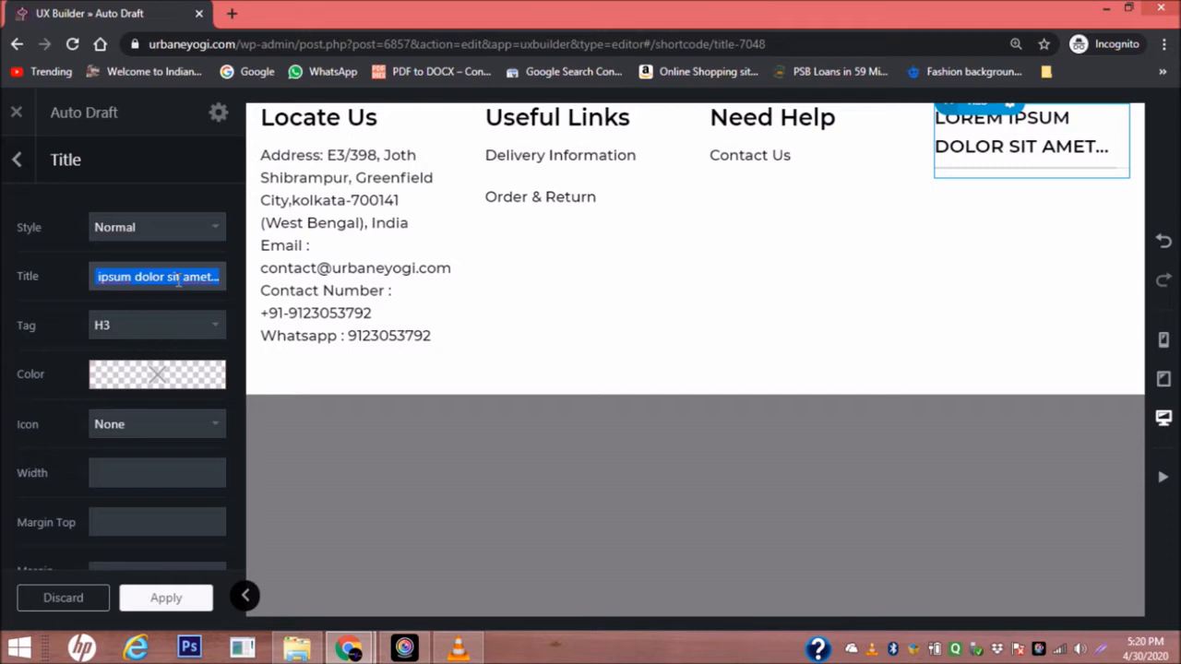
pyautogui.write("let'")
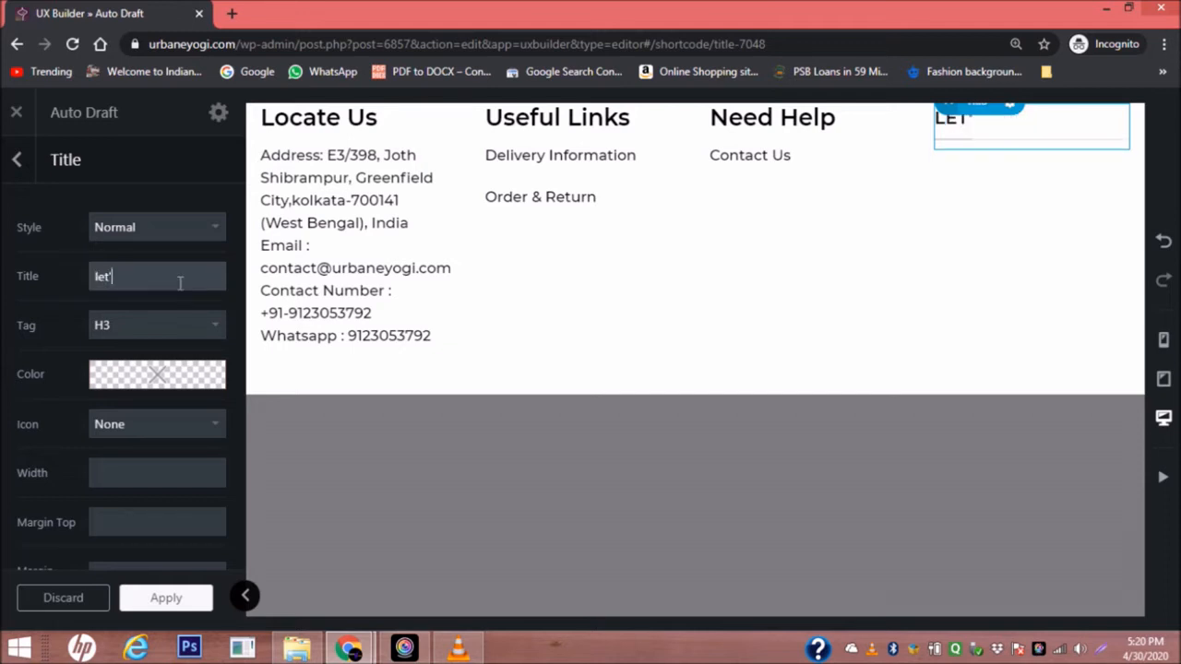
pyautogui.write('s be f')
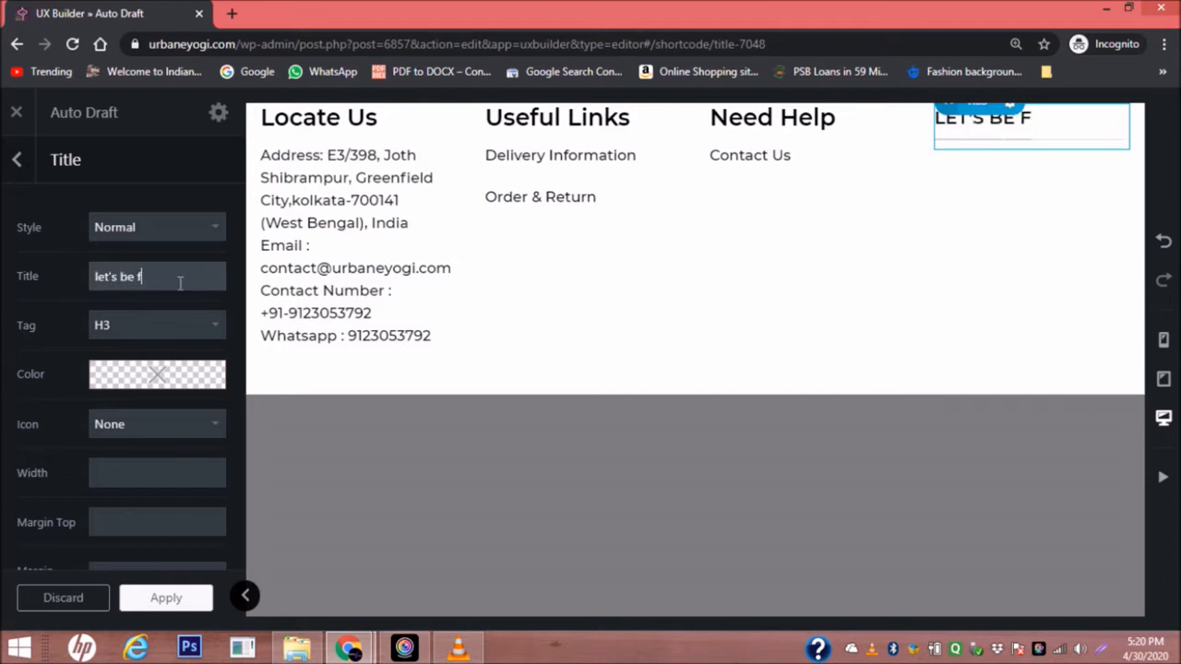
pyautogui.write('riends')
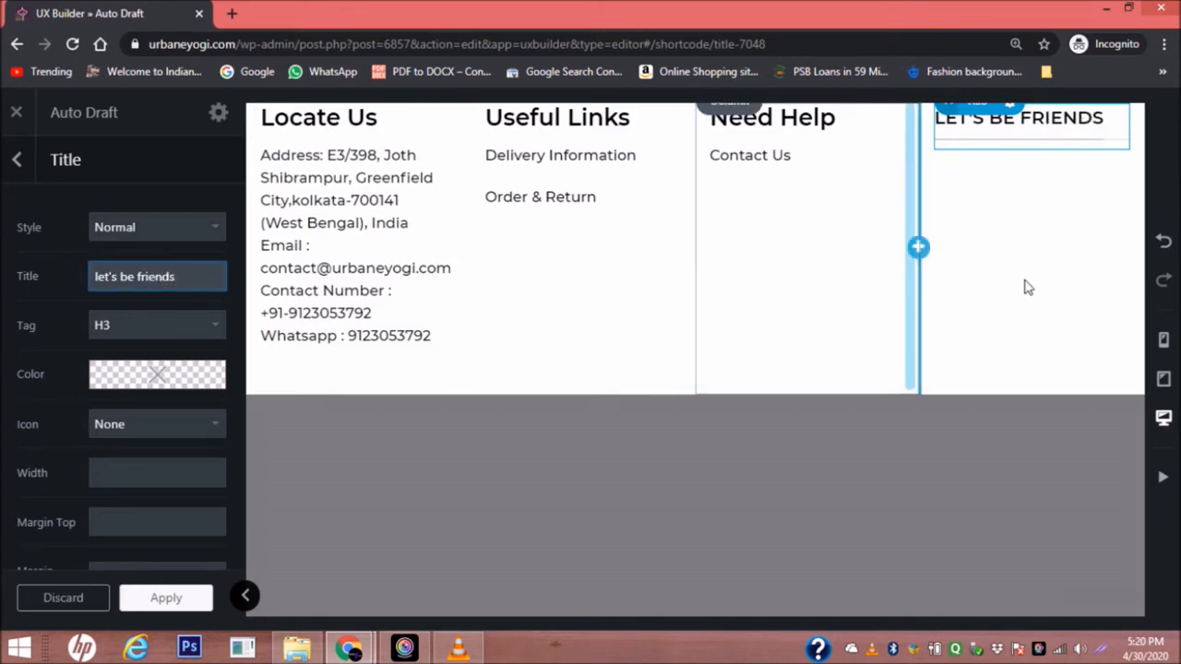
pyautogui.click(1022, 242)
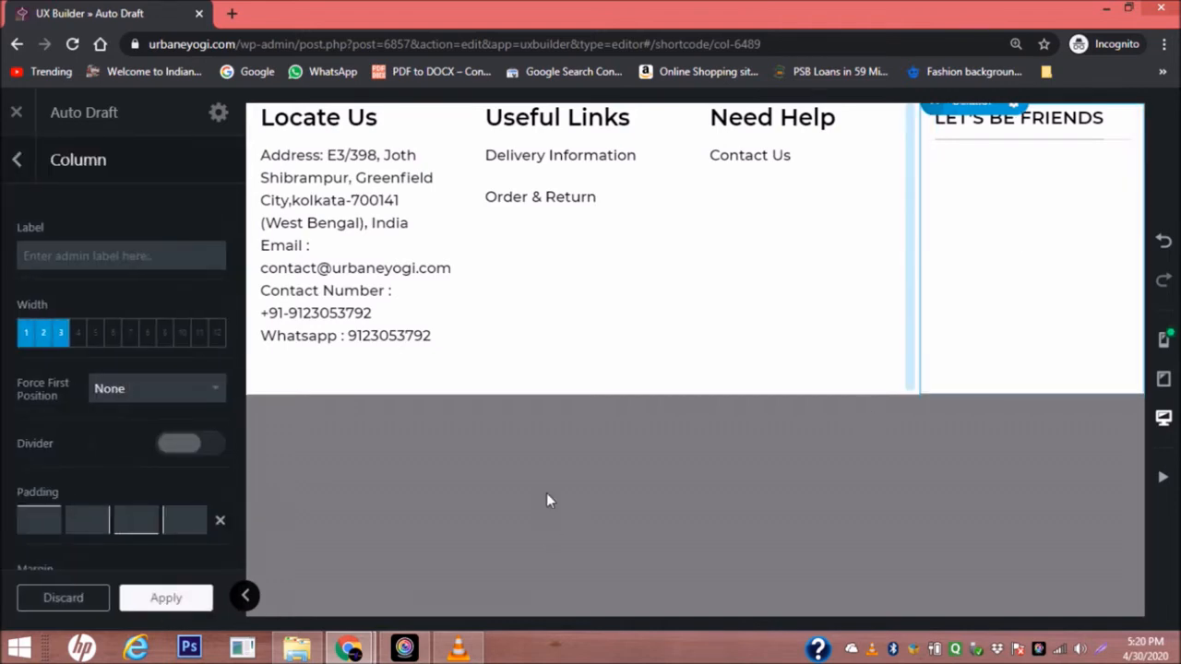
pyautogui.click(135, 601)
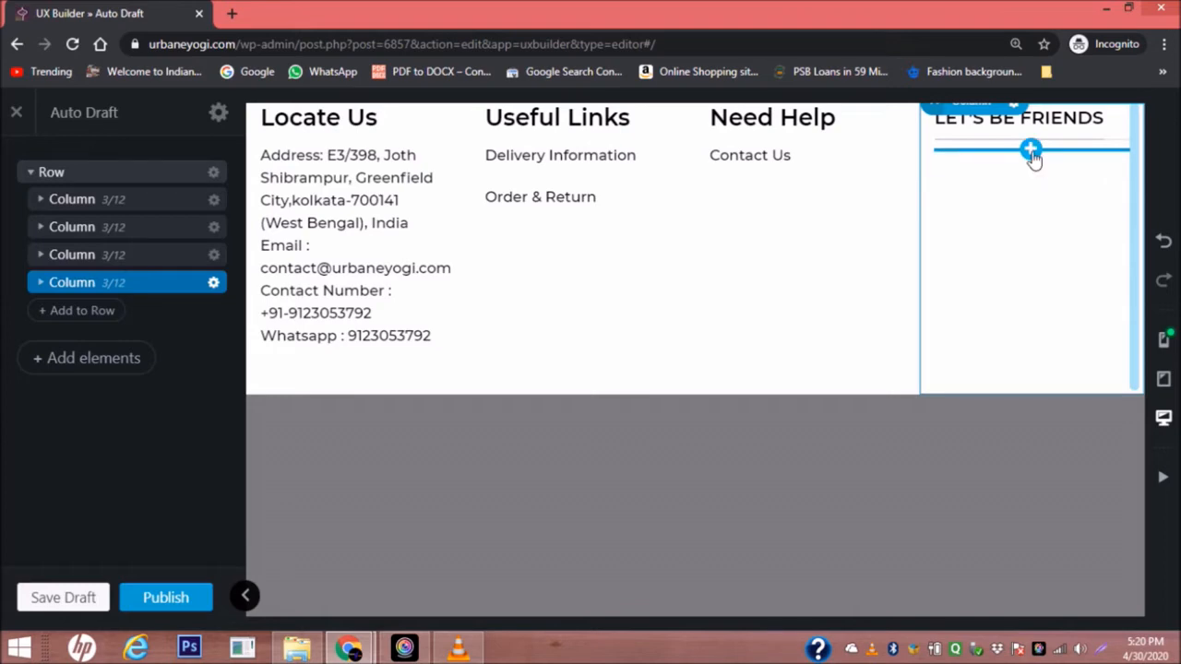
# Add a Follow Icons element below the "let's be friends" title in the fourth column.
pyautogui.click(1031, 151)
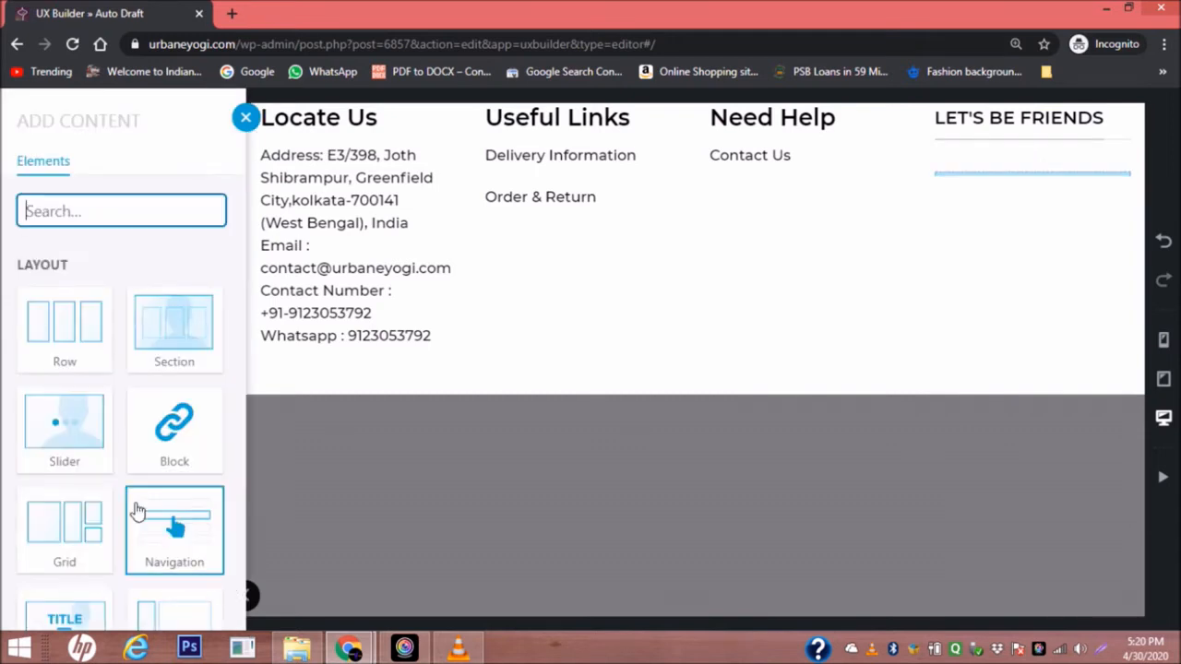
pyautogui.scroll(-5, 137, 514)
pyautogui.scroll(-3, 137, 514)
pyautogui.scroll(-8, 137, 514)
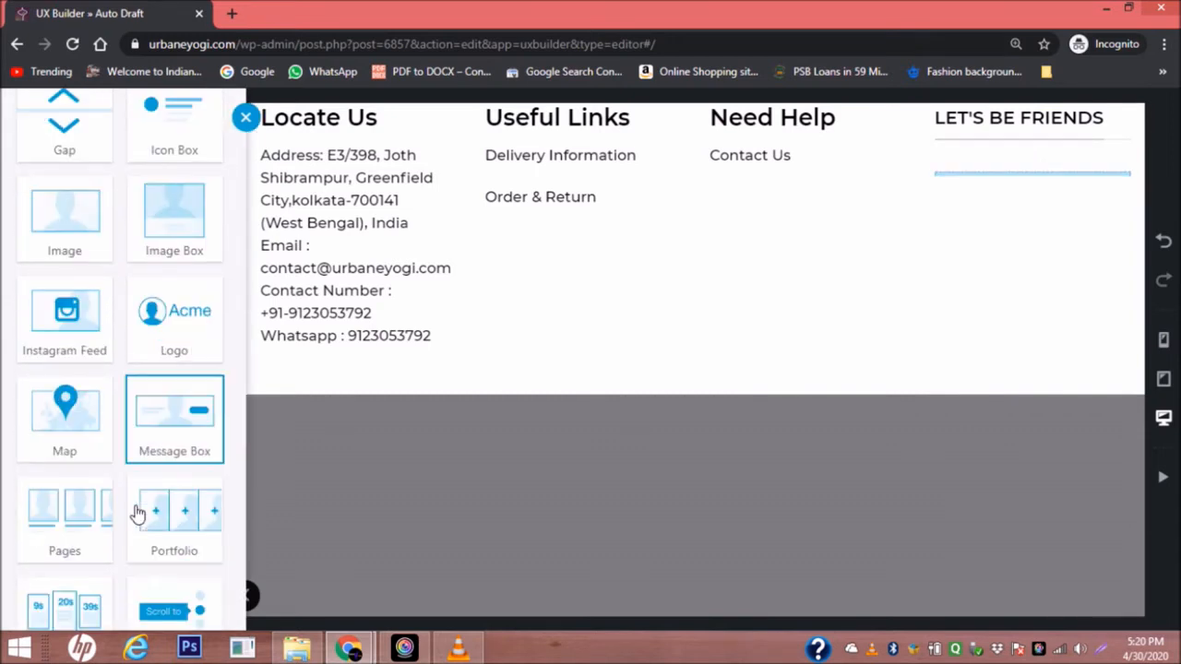
pyautogui.scroll(2, 138, 514)
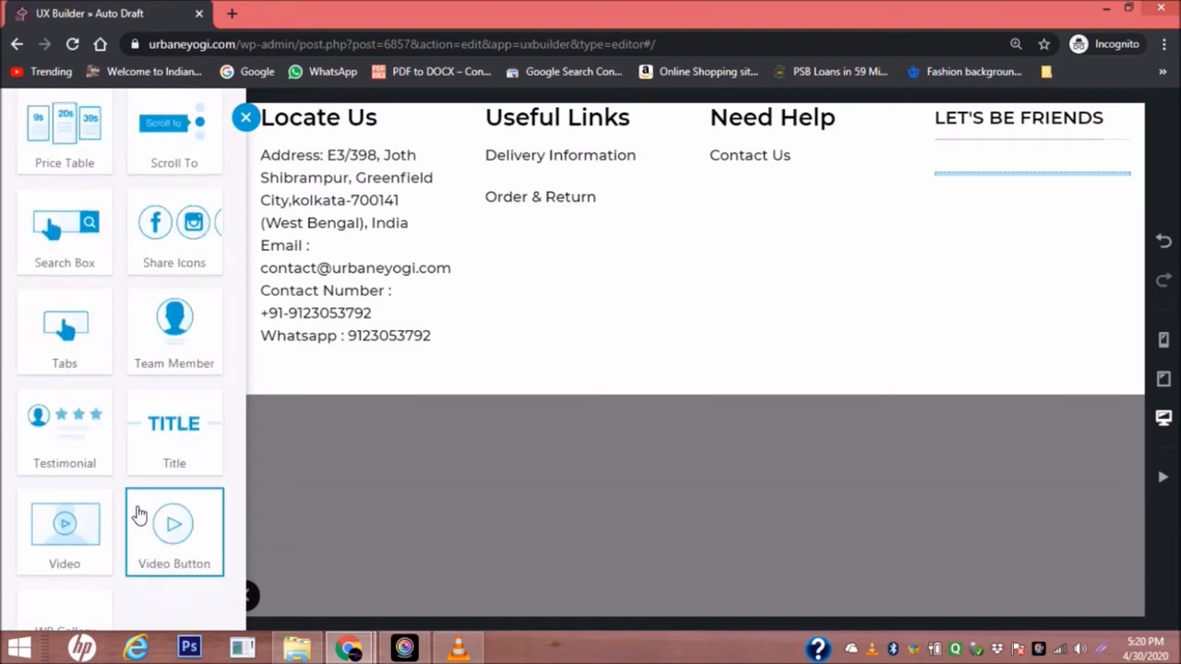
pyautogui.scroll(3, 171, 351)
pyautogui.scroll(8, 168, 320)
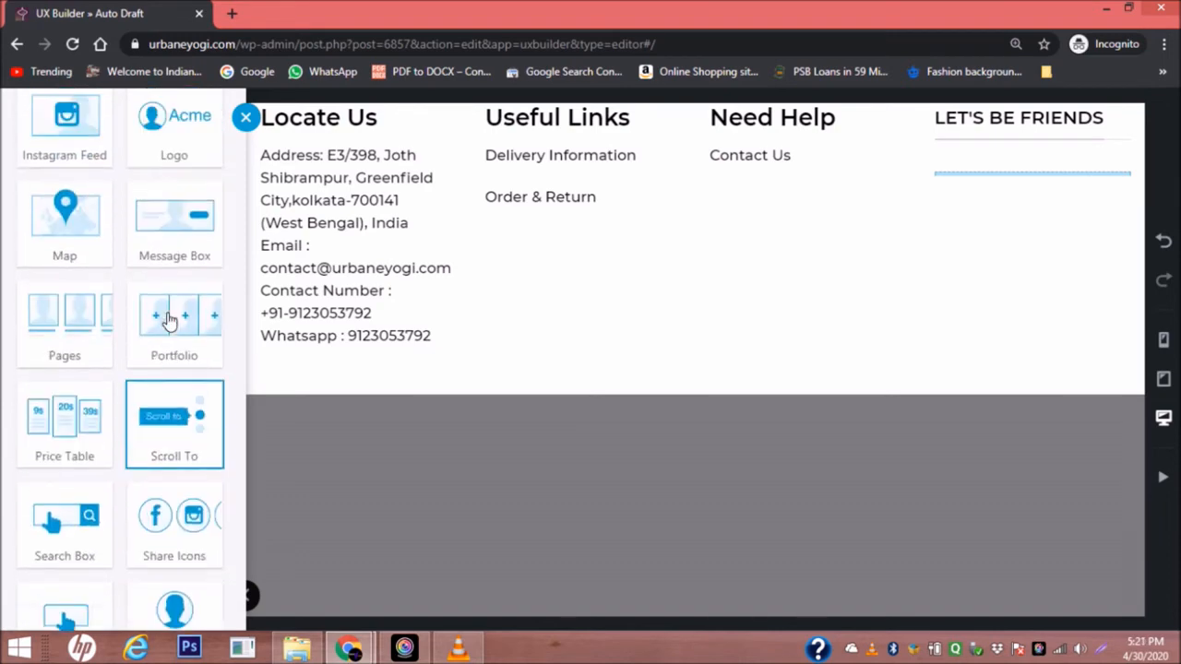
pyautogui.scroll(4, 169, 321)
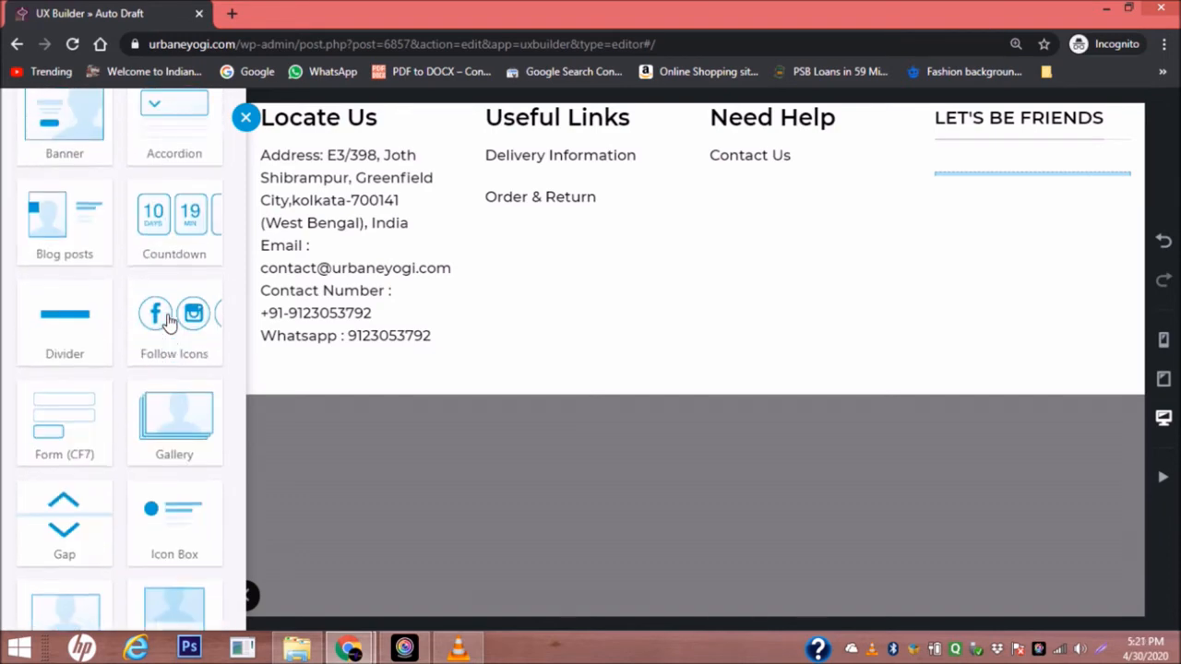
pyautogui.click(174, 420)
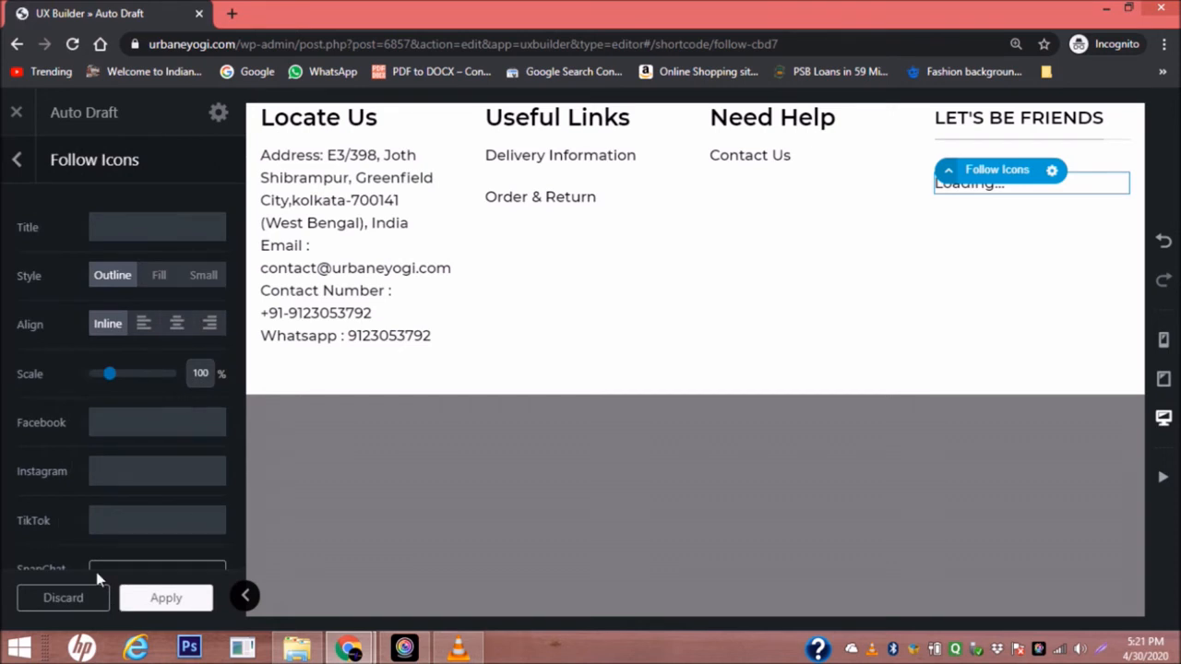
# Open the Facebook, Instagram and Twitter links from the live site's Let's Be Friends footer section, each in a new browser tab.
pyautogui.click(142, 422)
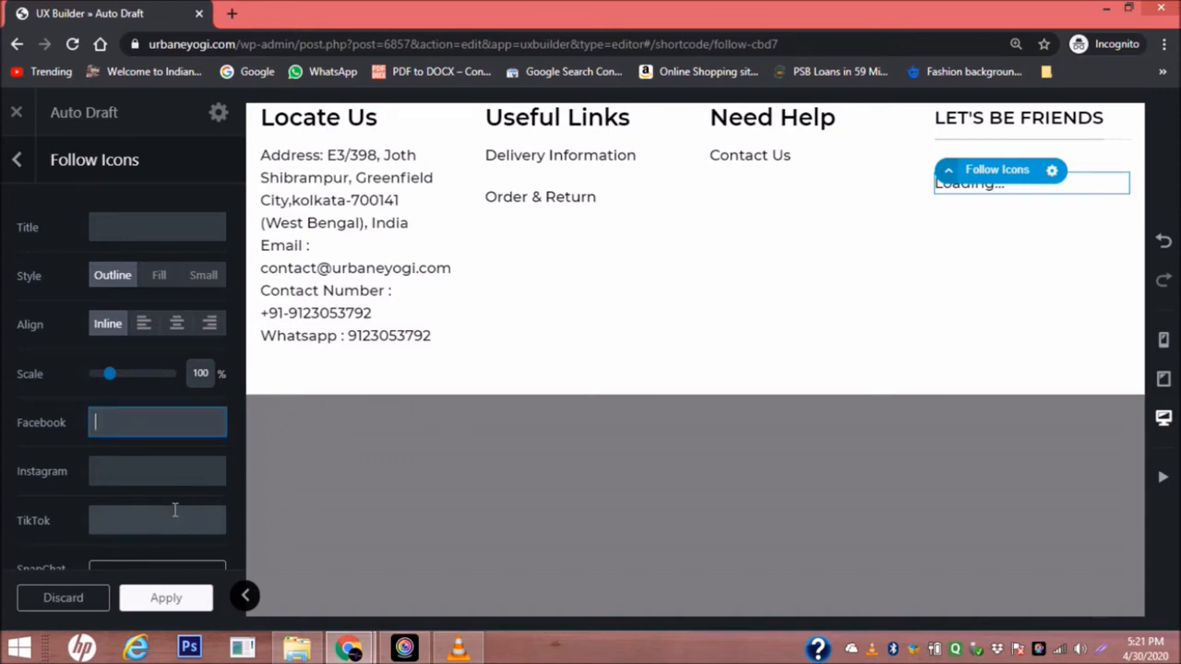
pyautogui.hotkey('alt', 'Tab')
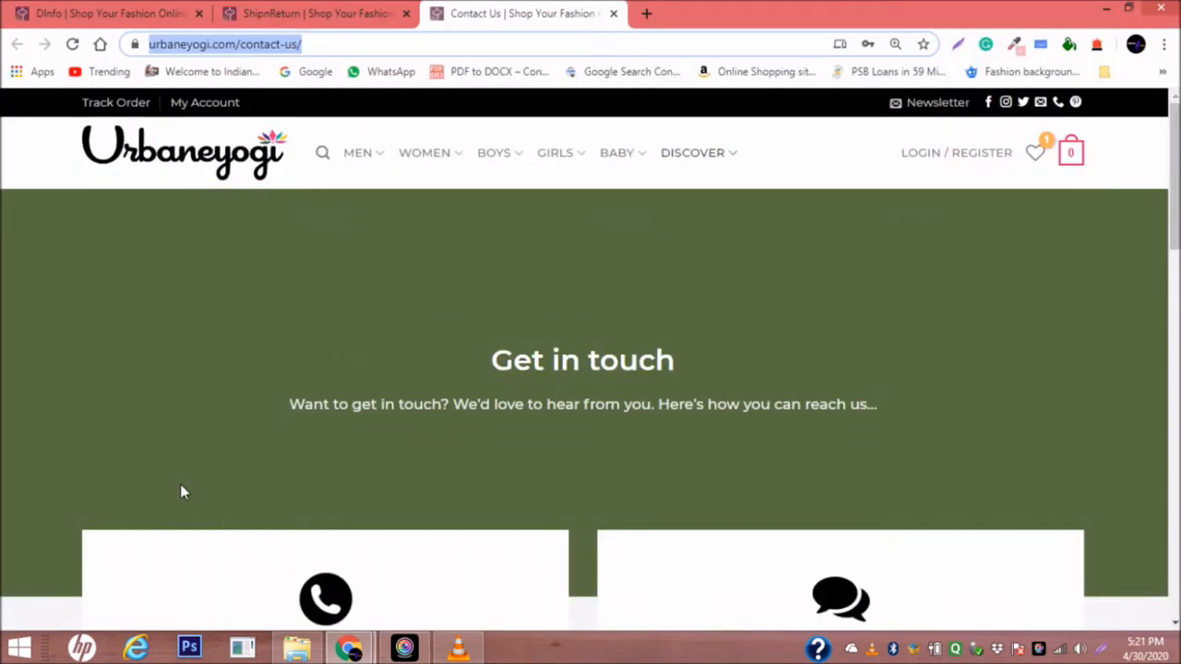
pyautogui.scroll(-15, 444, 180)
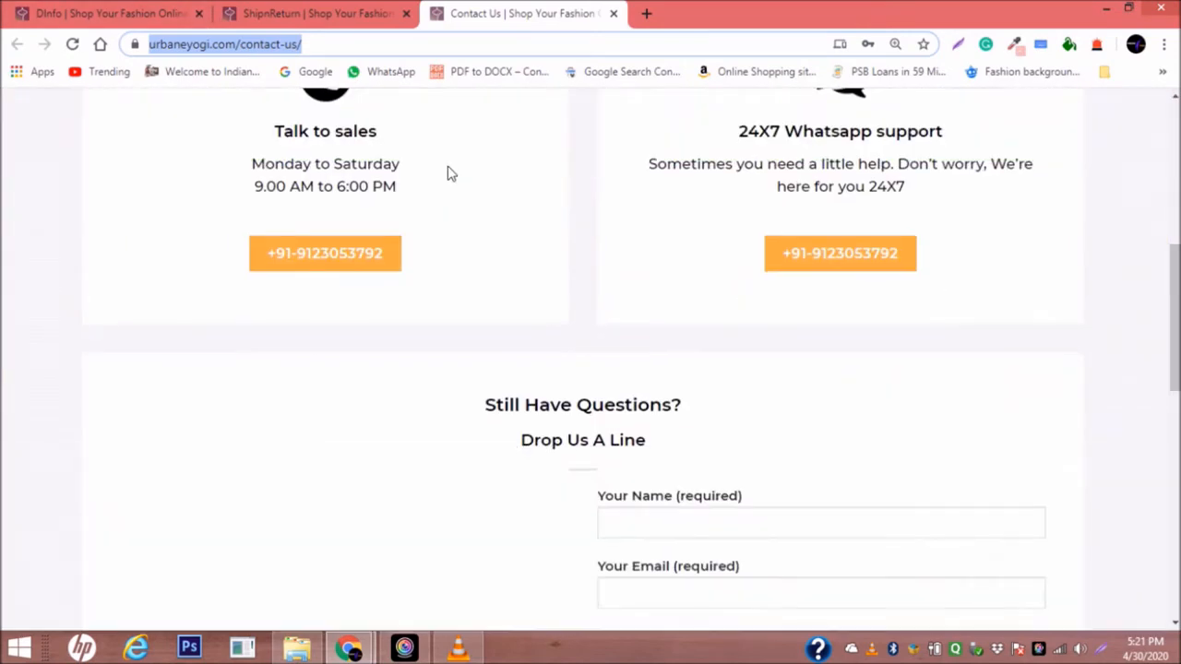
pyautogui.rightClick(871, 327)
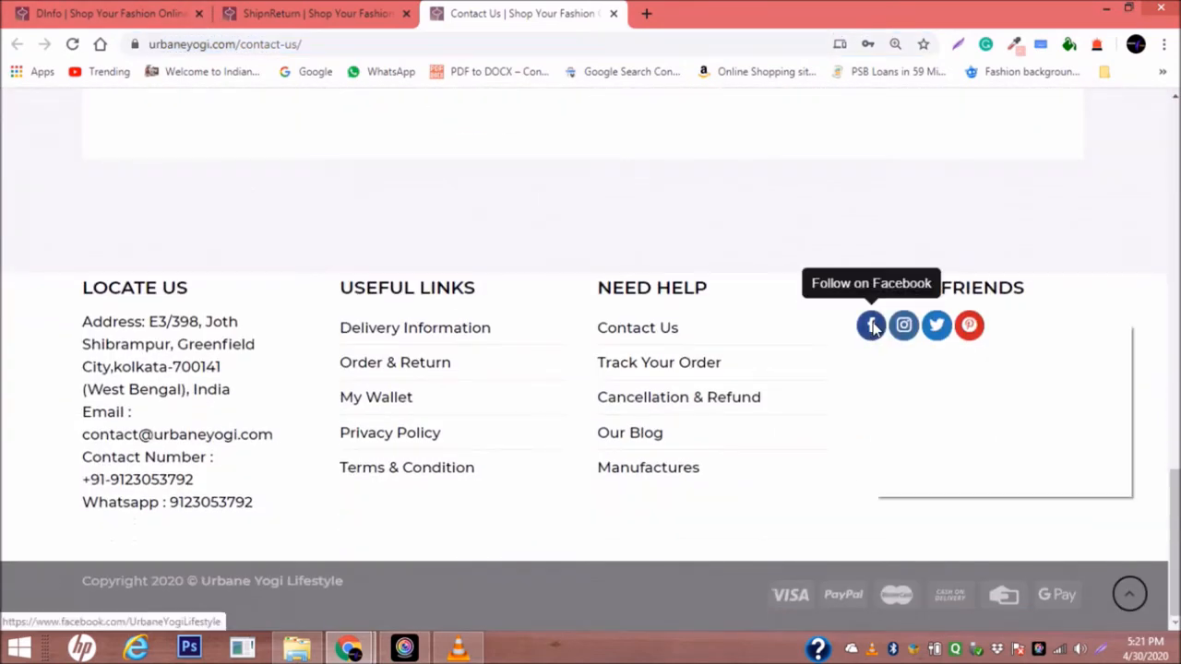
pyautogui.click(932, 337)
pyautogui.rightClick(905, 331)
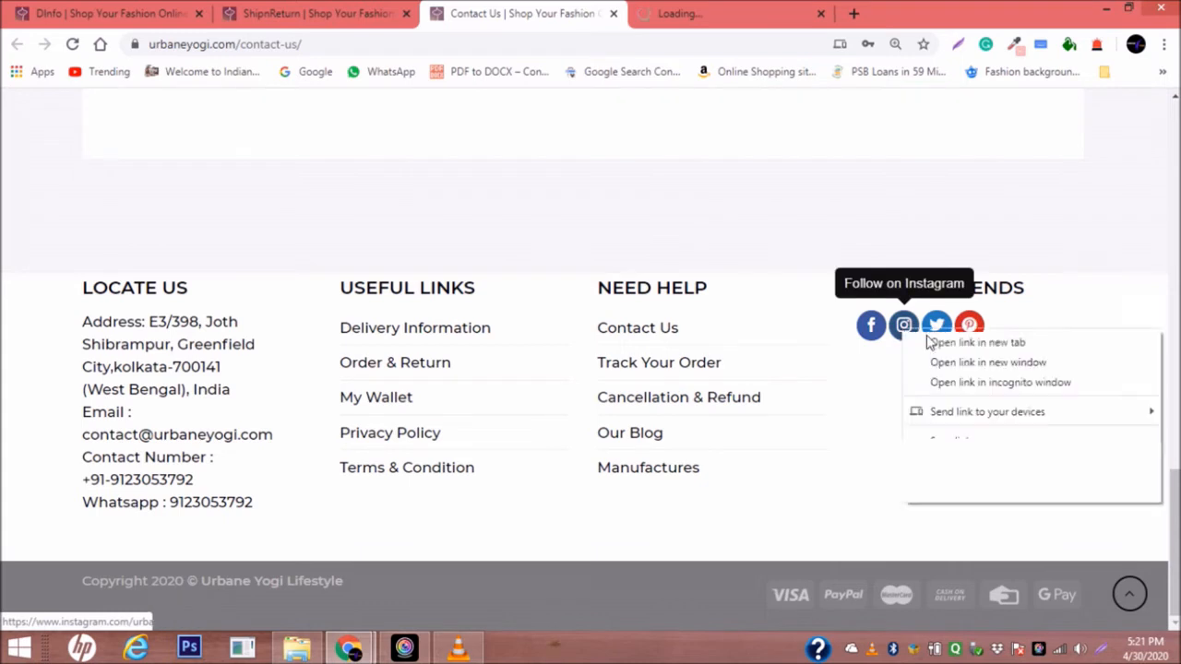
pyautogui.click(944, 342)
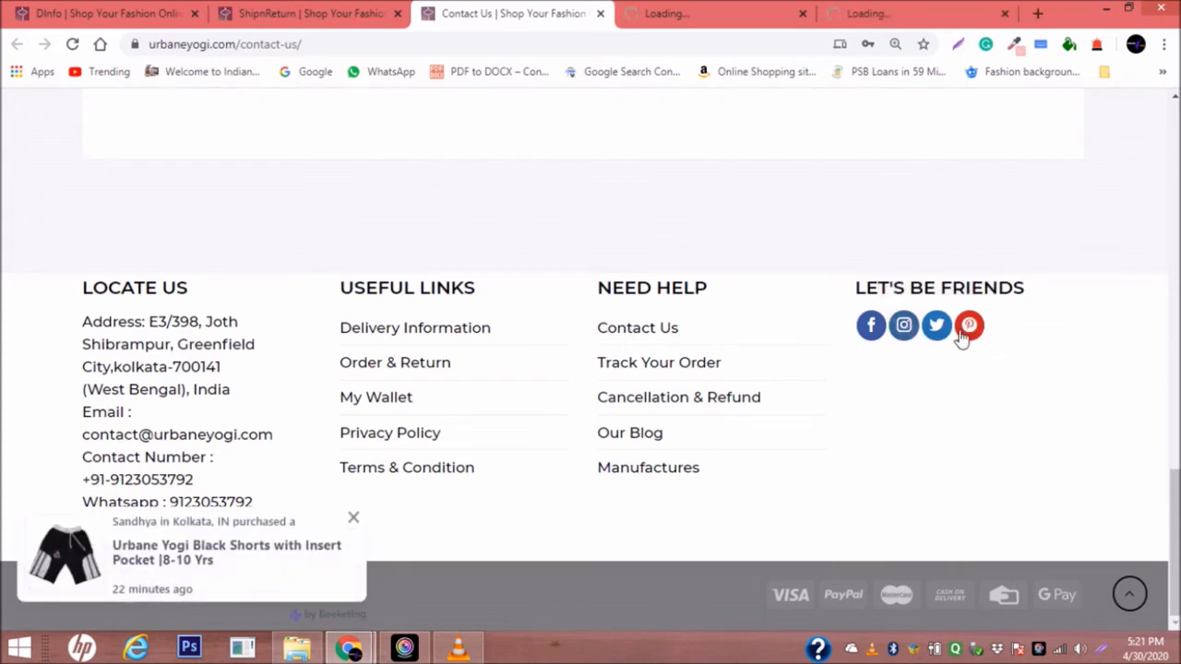
pyautogui.rightClick(934, 331)
pyautogui.click(951, 338)
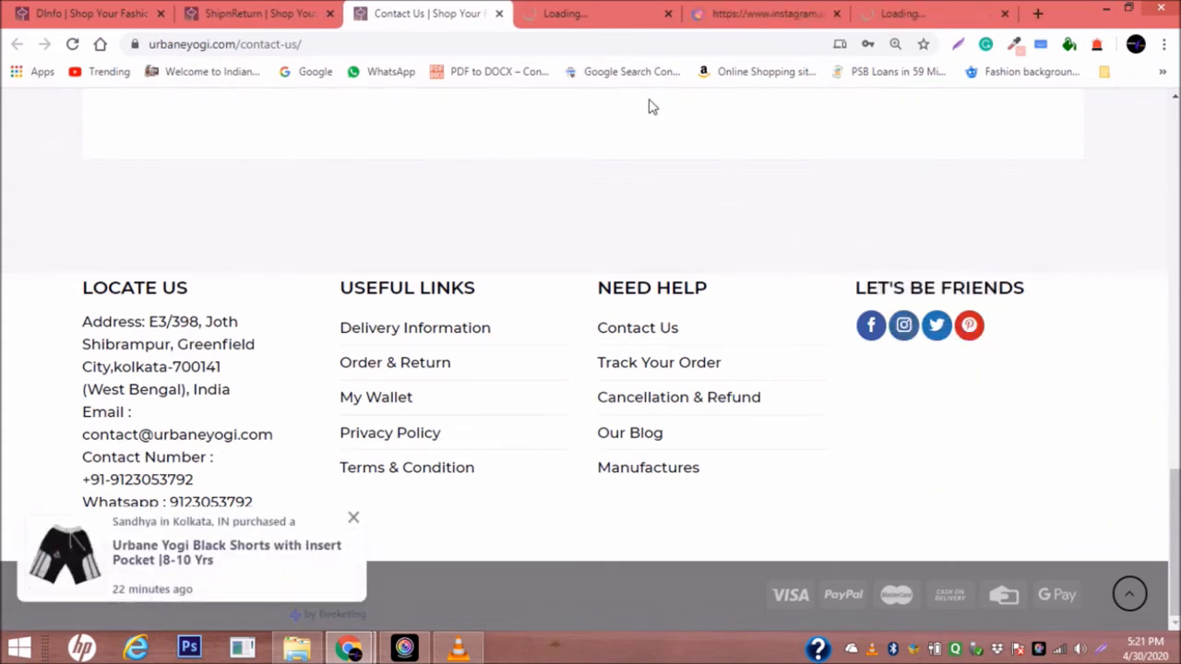
pyautogui.click(602, 15)
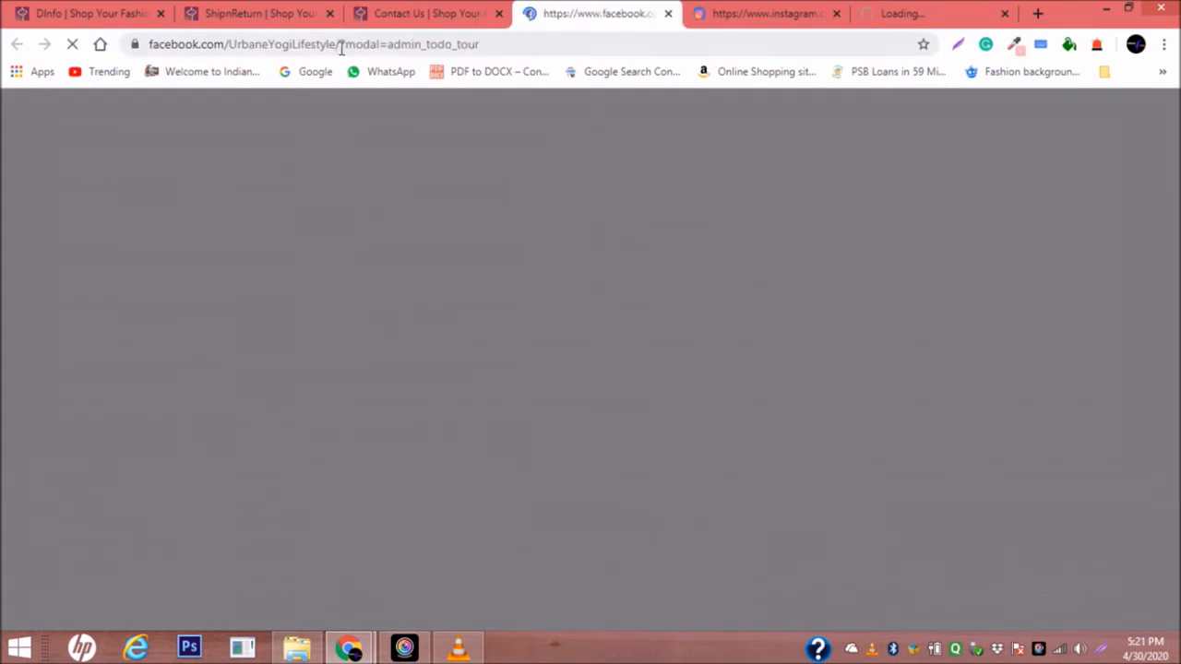
pyautogui.moveTo(340, 44); pyautogui.dragTo(128, 44)
pyautogui.hotkey('ctrl', 'c')
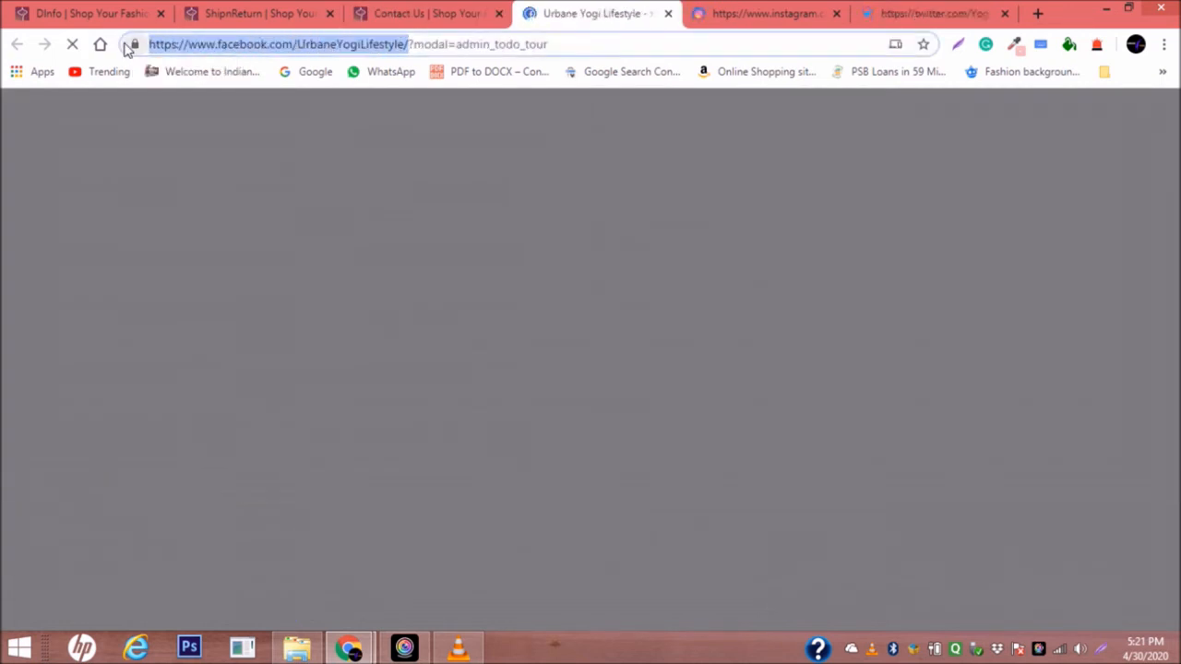
pyautogui.hotkey('alt', 'Tab')
pyautogui.click(119, 425)
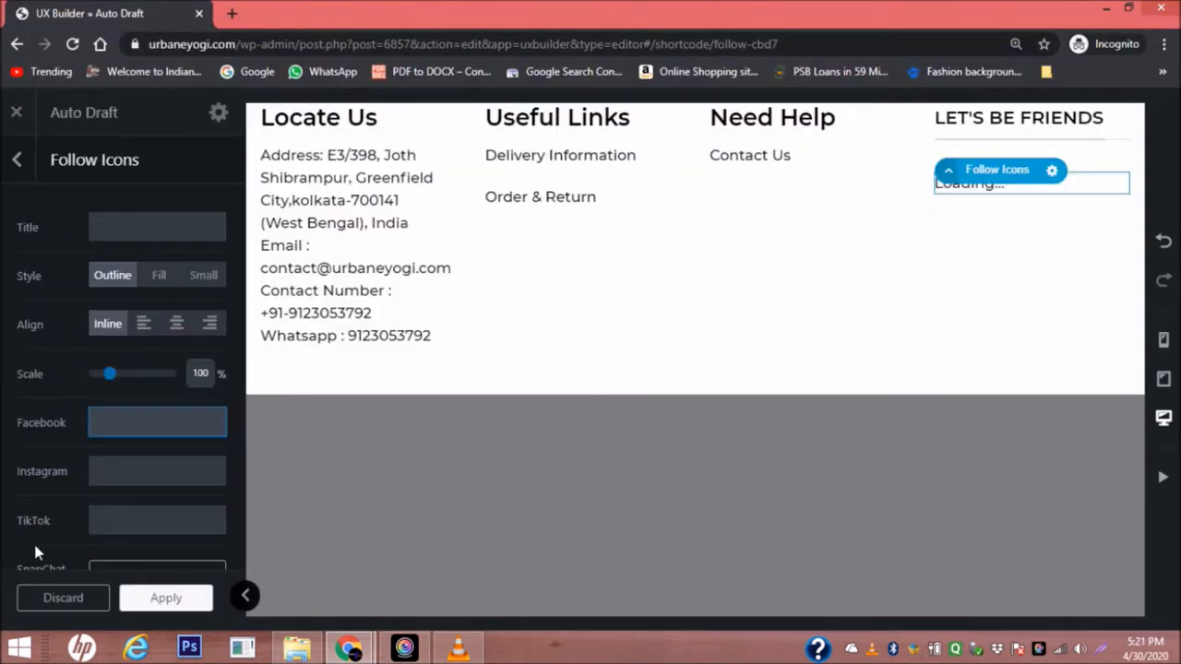
pyautogui.hotkey('ctrl', 'v')
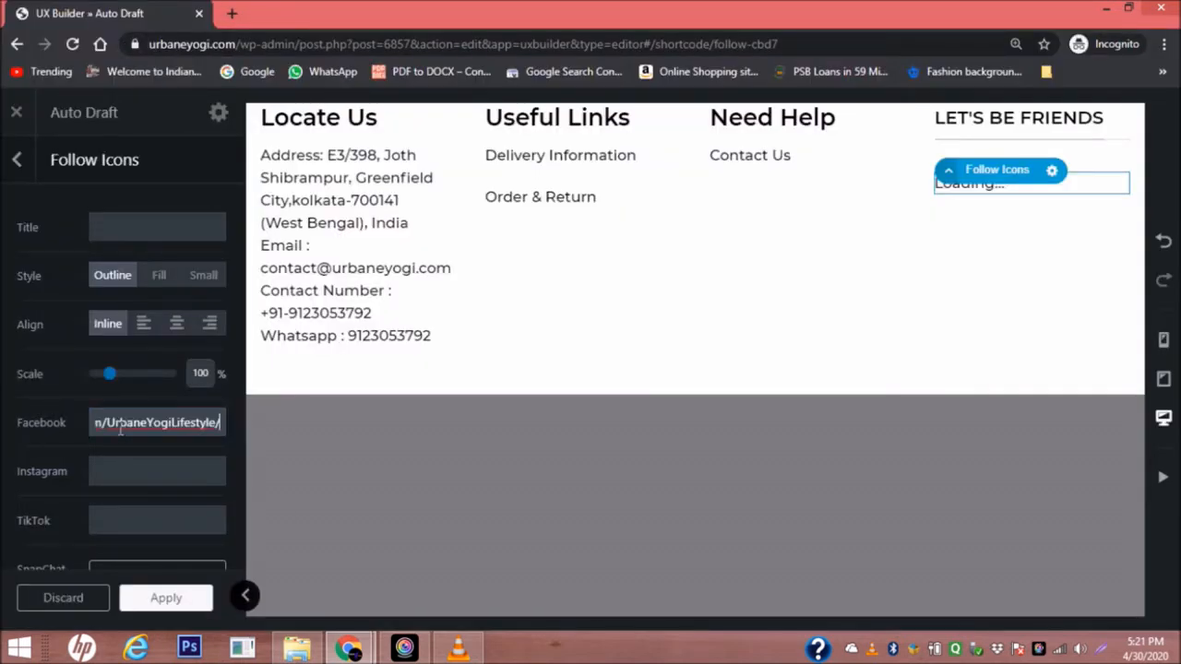
pyautogui.click(112, 466)
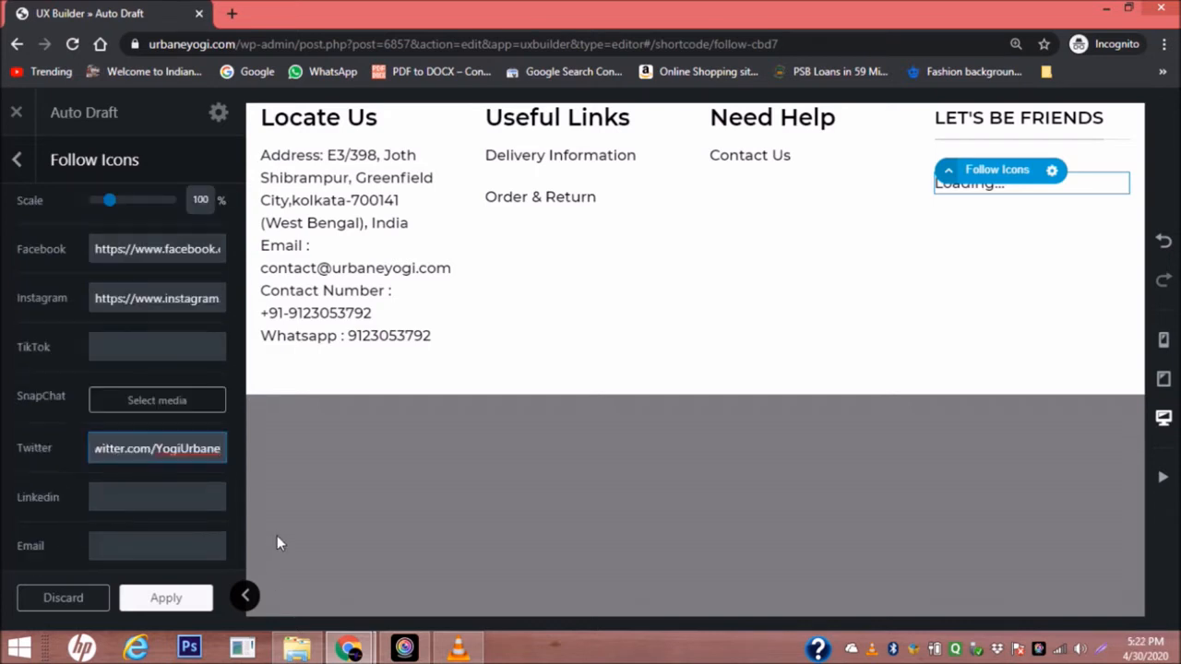
pyautogui.click(146, 599)
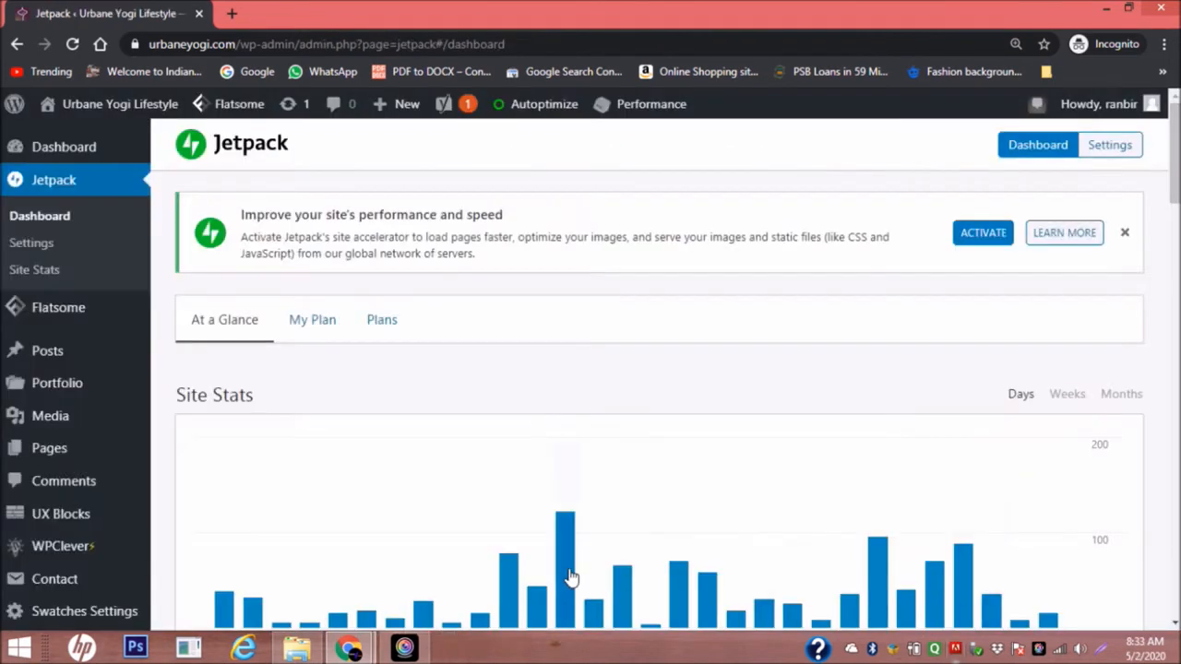
# Open the Footer section of the Flatsome theme options and set the Custom Footer Block to New footer.
pyautogui.moveTo(61, 514)
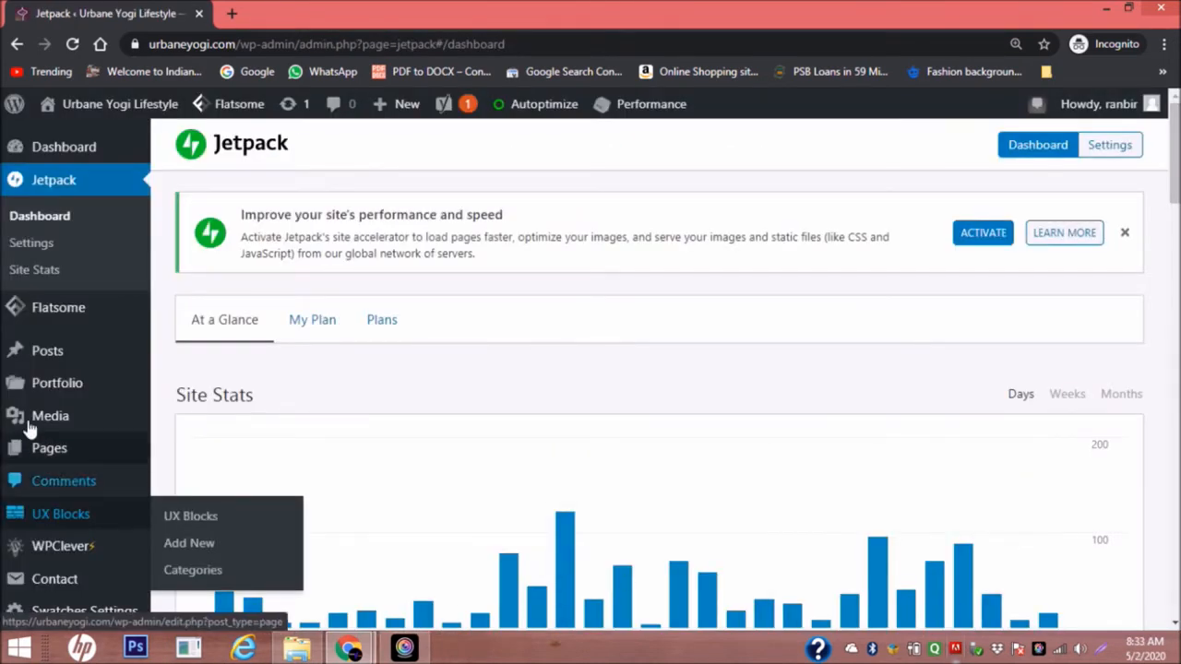
pyautogui.moveTo(57, 317)
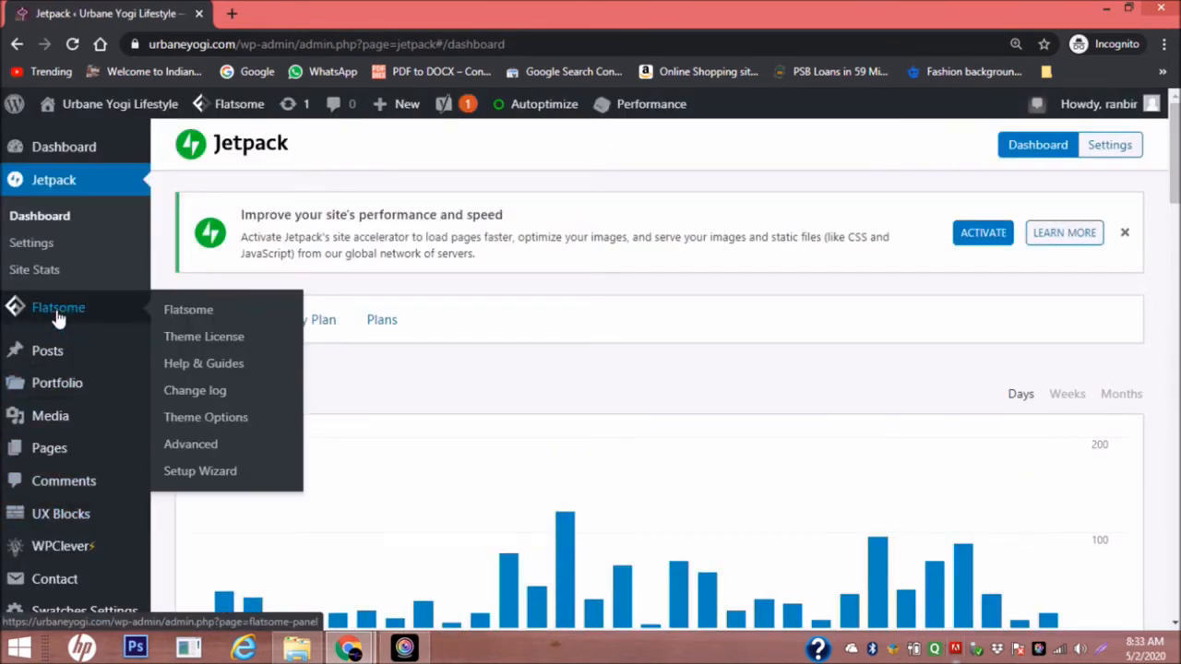
pyautogui.click(209, 420)
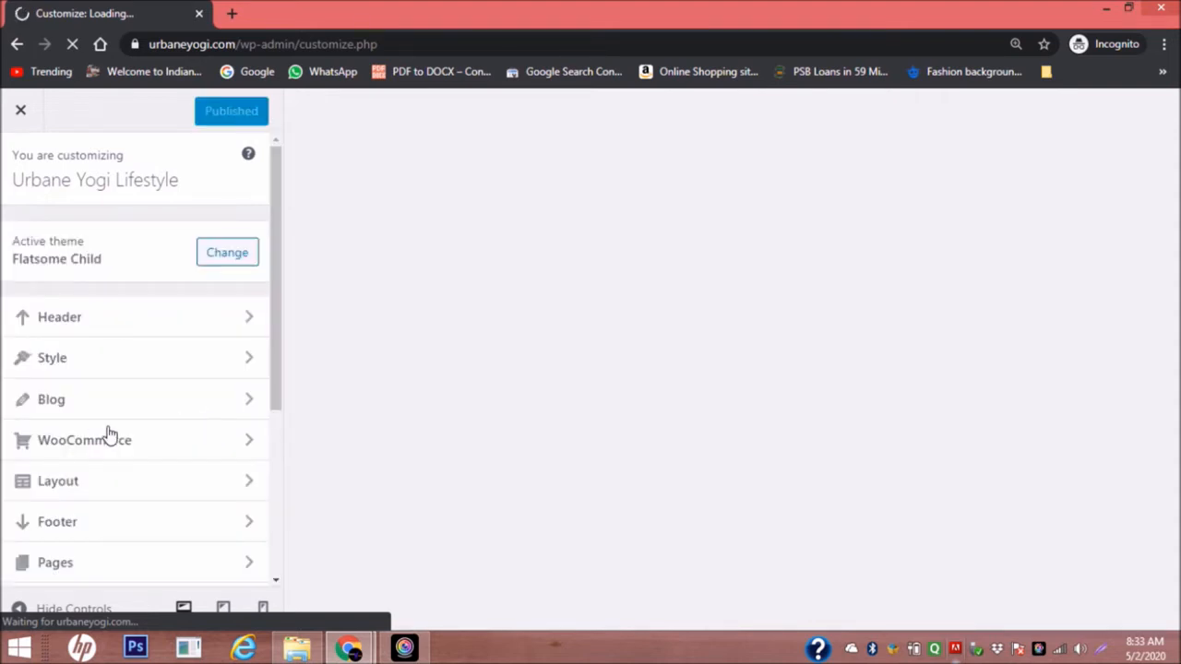
pyautogui.scroll(-2, 111, 430)
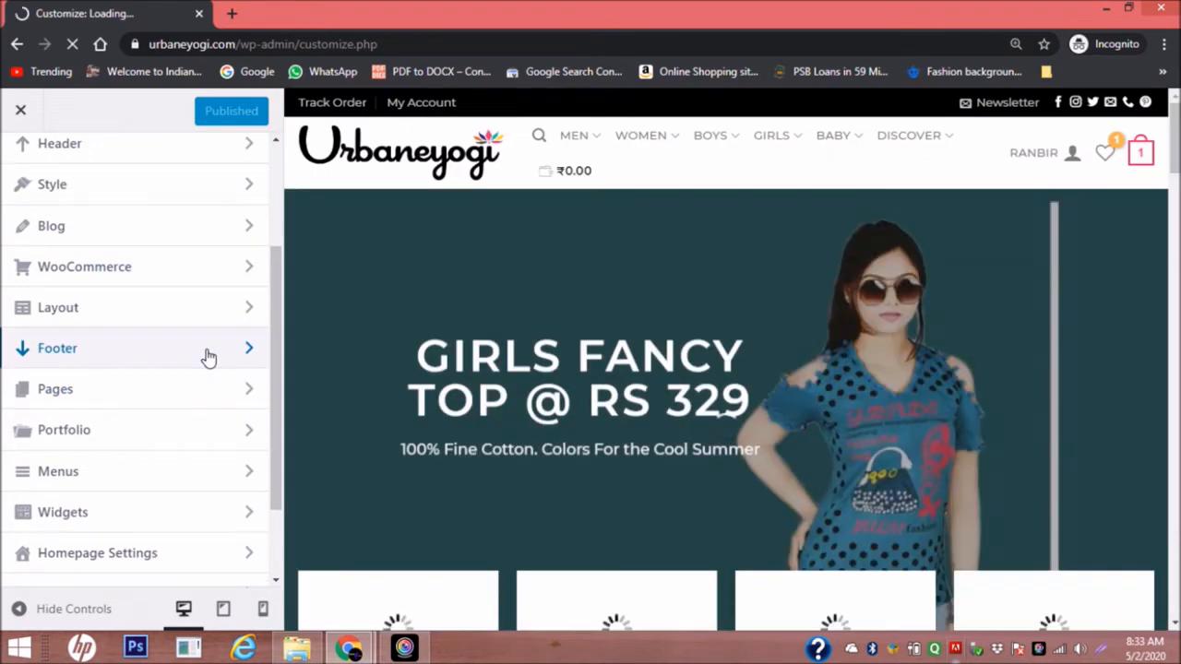
pyautogui.click(209, 358)
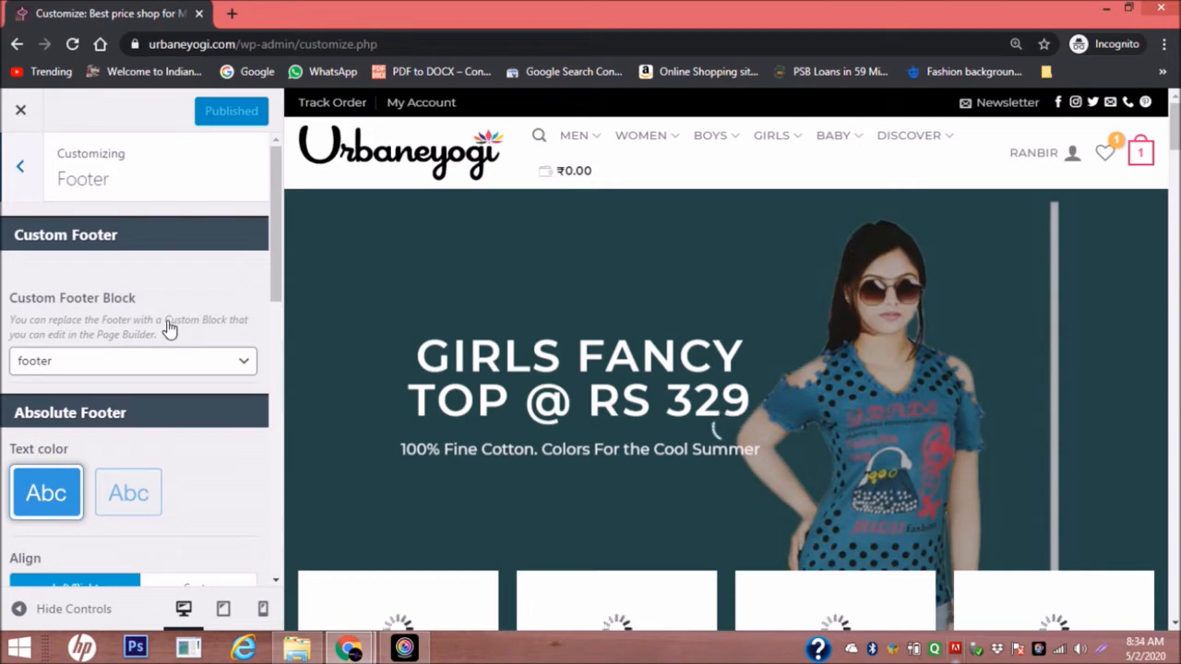
pyautogui.click(219, 369)
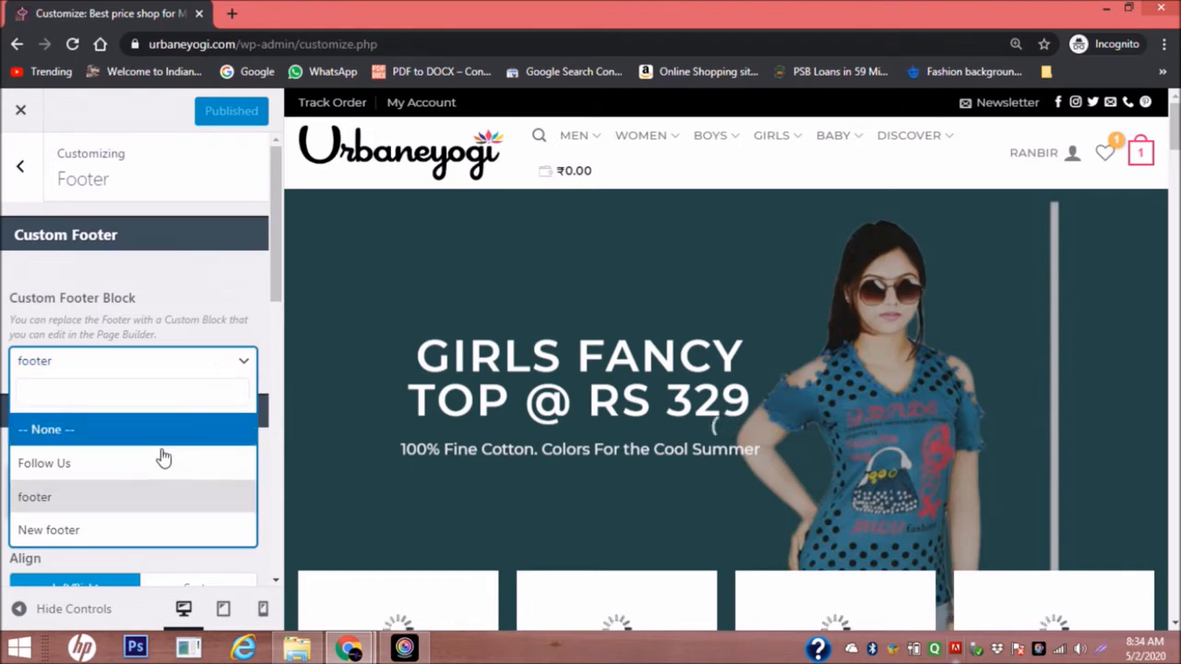
pyautogui.click(108, 531)
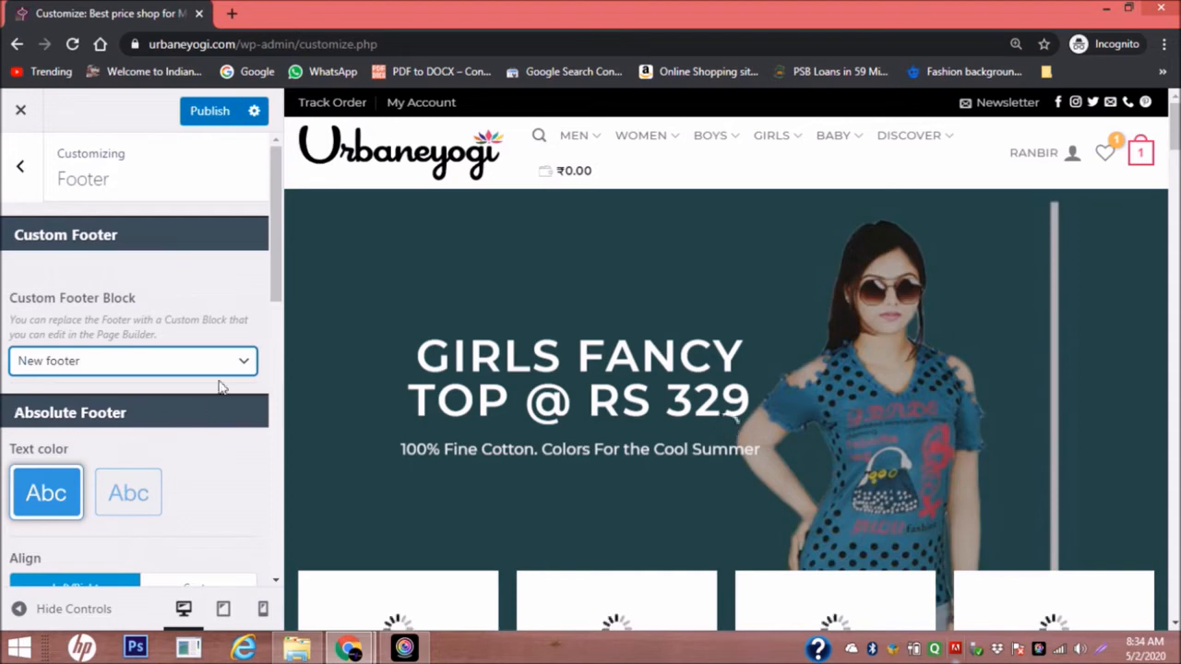
# Look through the remaining footer settings and check the four footer columns at the end of the desktop homepage preview.
pyautogui.scroll(-3, 166, 474)
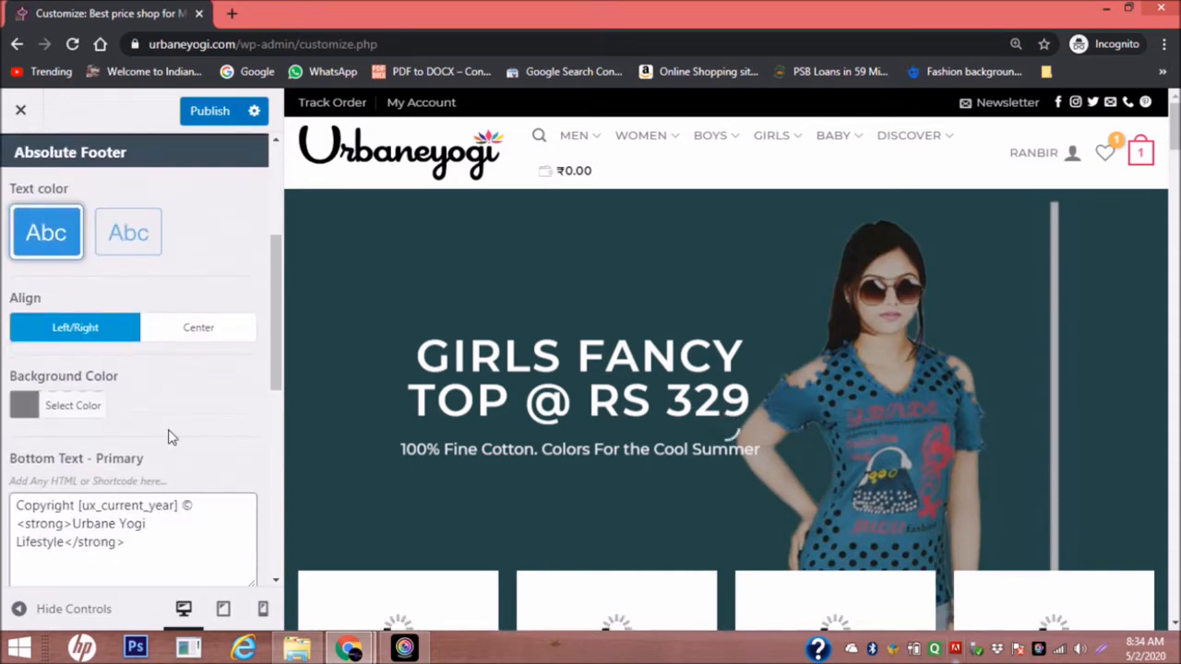
pyautogui.scroll(-4, 162, 368)
pyautogui.scroll(-2, 145, 453)
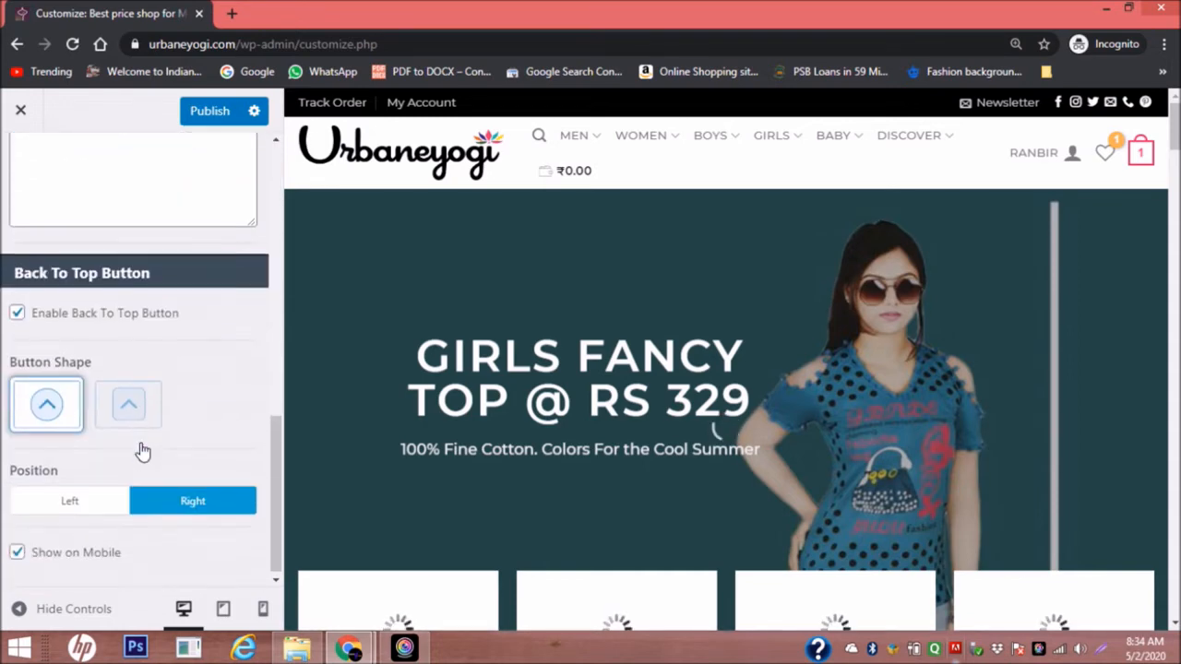
pyautogui.scroll(8, 102, 476)
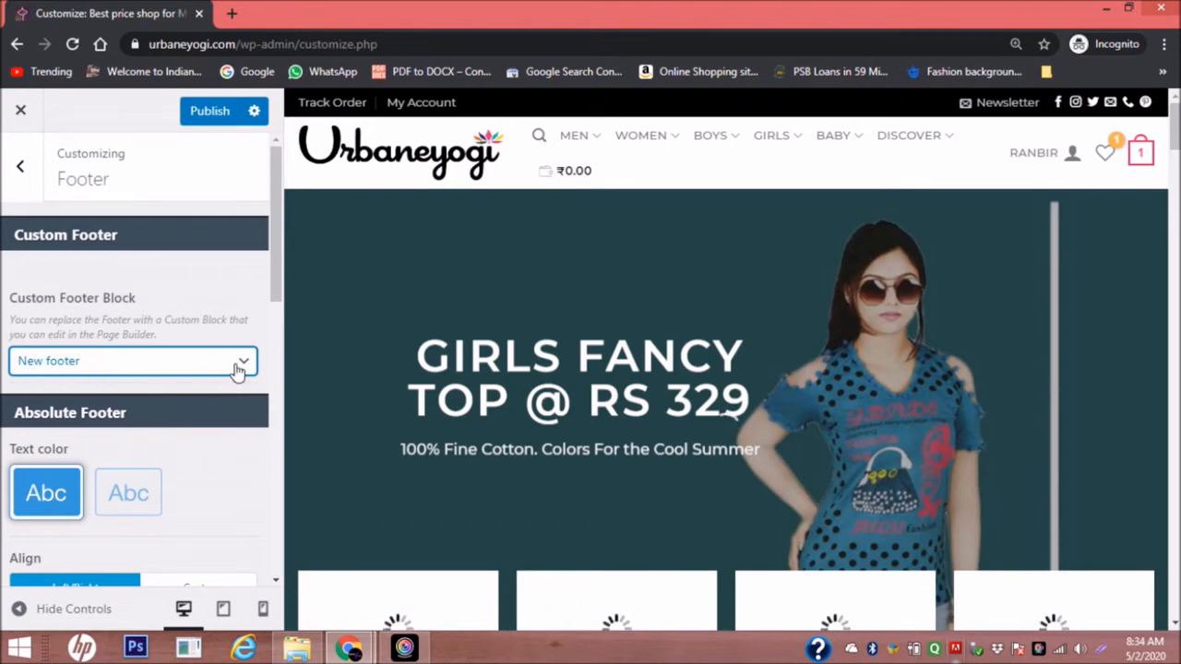
pyautogui.scroll(-6, 719, 426)
pyautogui.scroll(-10, 723, 430)
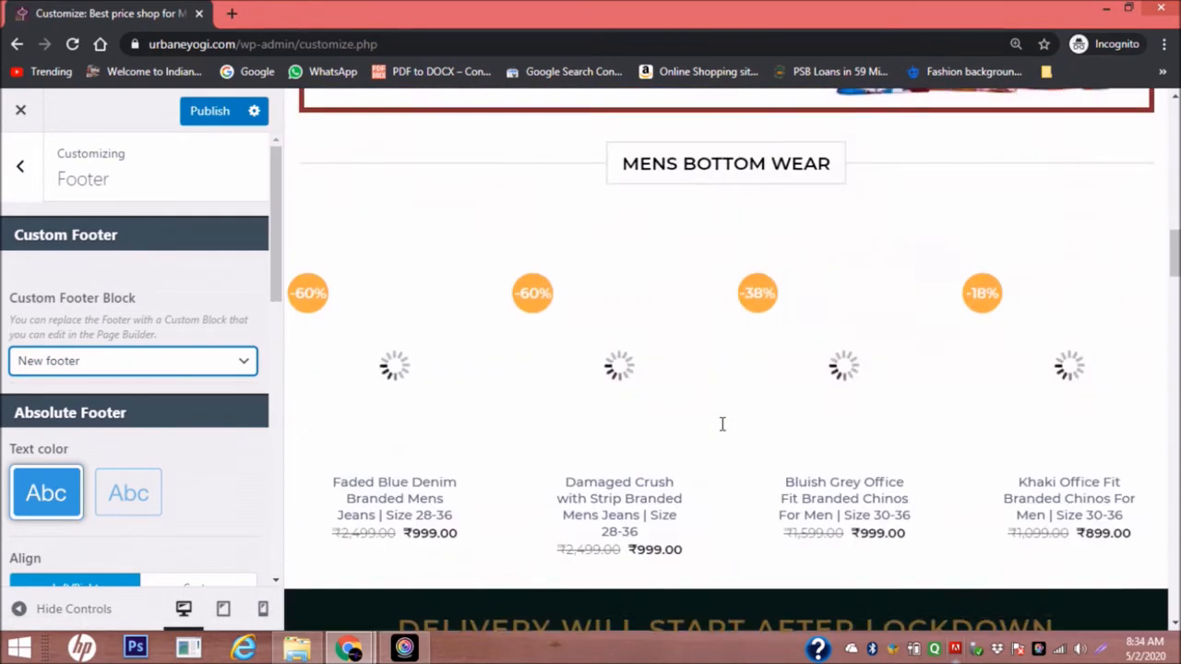
pyautogui.scroll(-10, 726, 426)
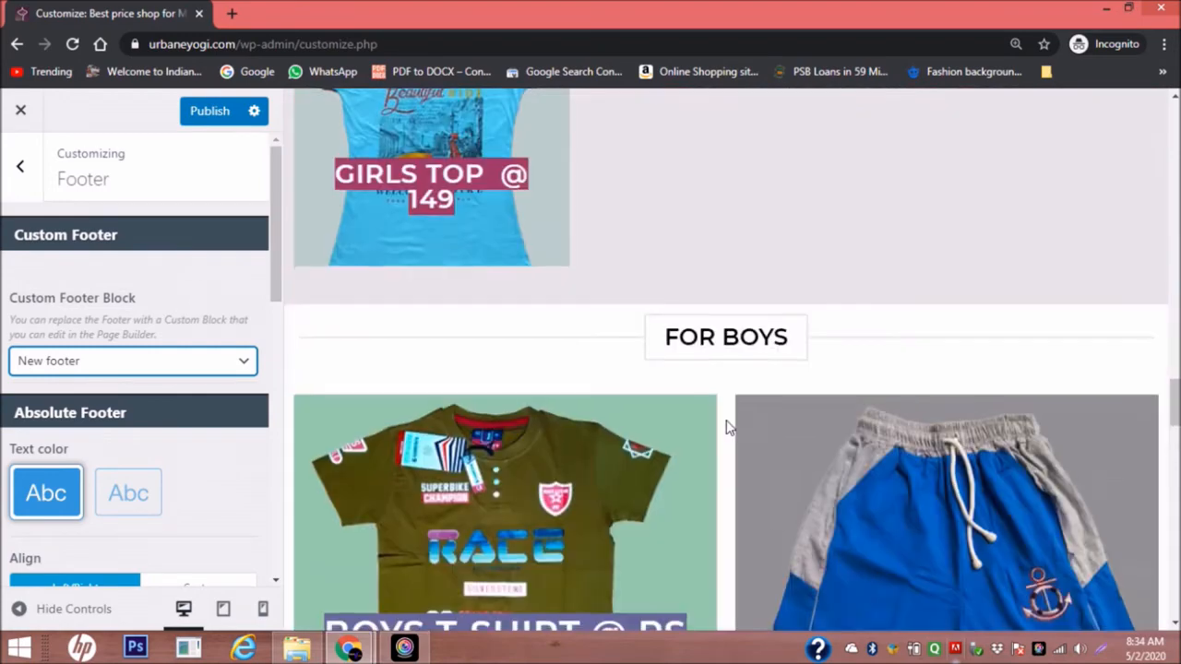
pyautogui.scroll(-4, 729, 426)
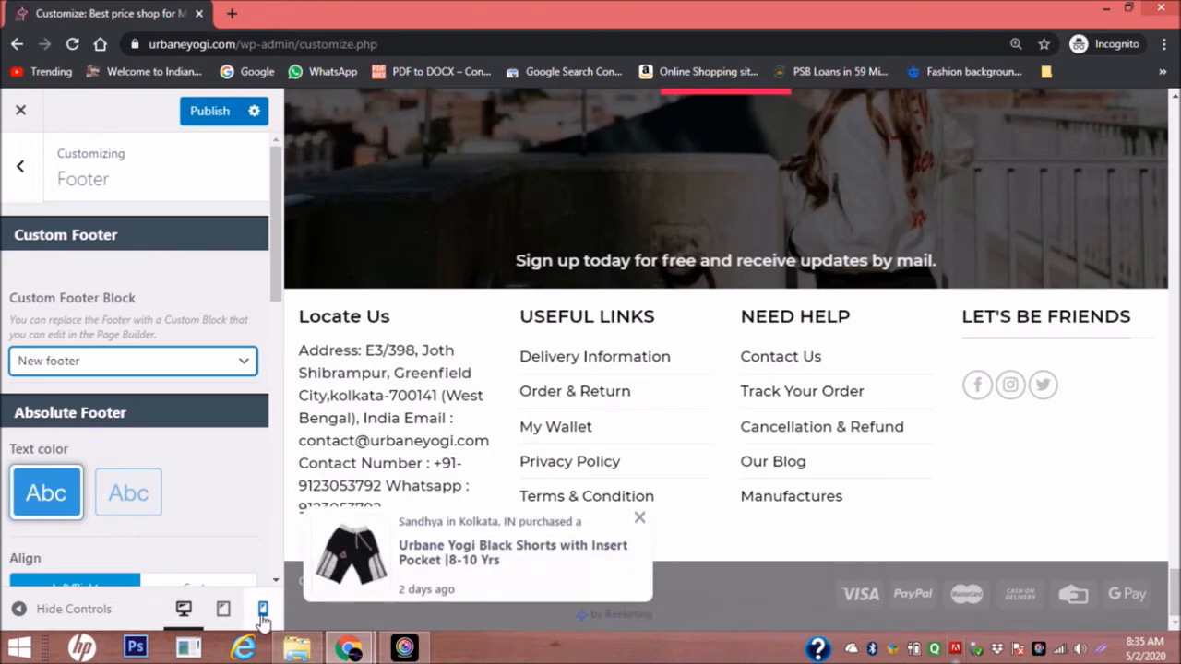
# Switch the preview to mobile and examine how the footer columns, address text and social icons are laid out.
pyautogui.click(262, 612)
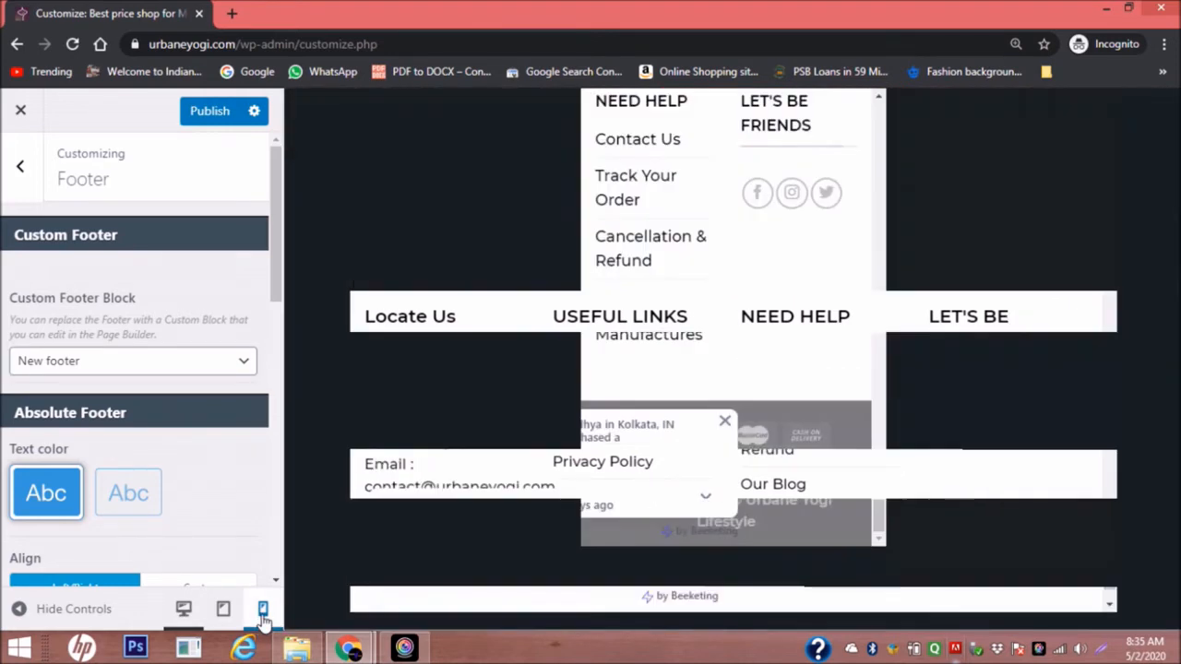
pyautogui.scroll(5, 707, 378)
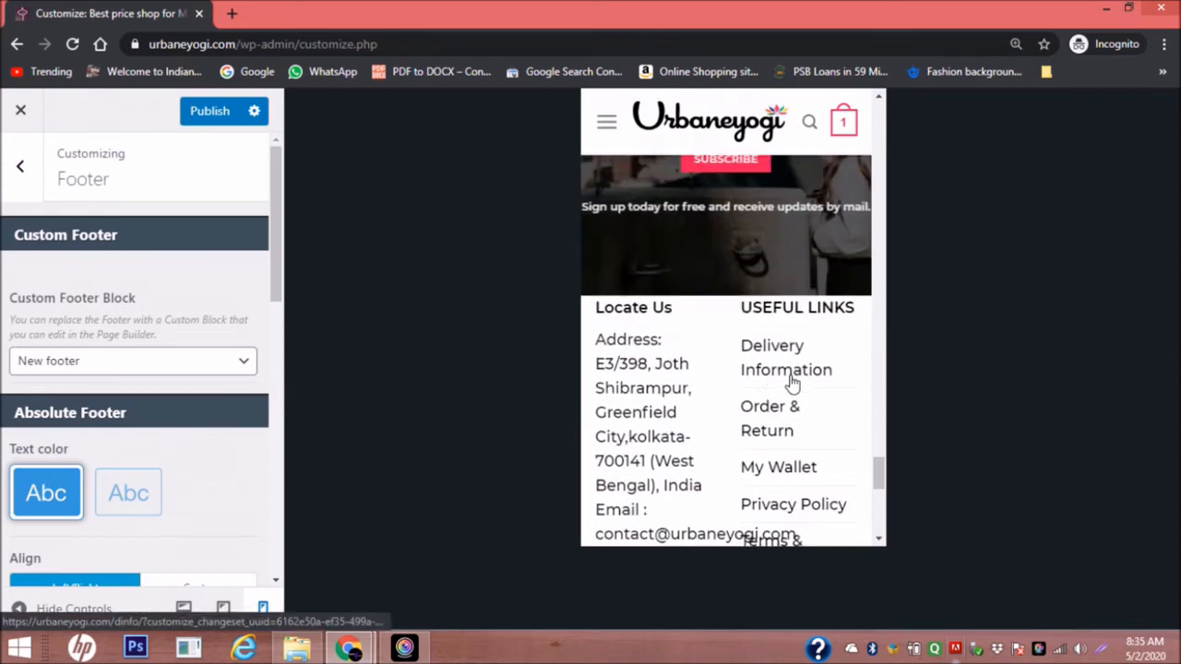
pyautogui.scroll(-1, 751, 382)
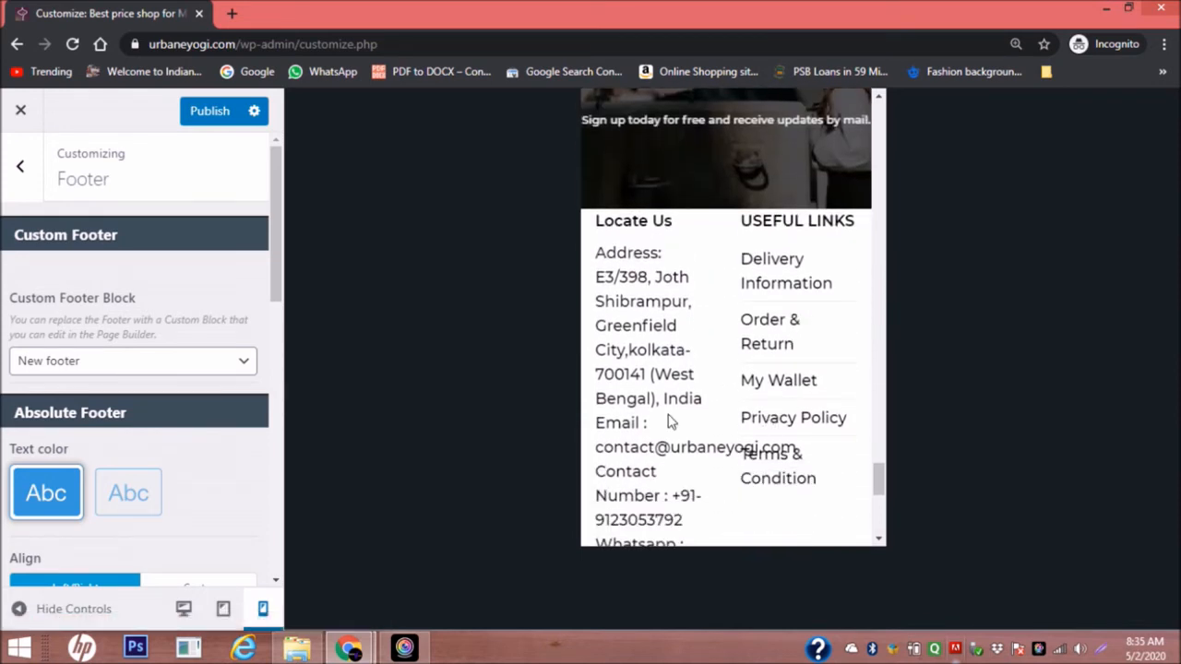
pyautogui.scroll(-2, 780, 369)
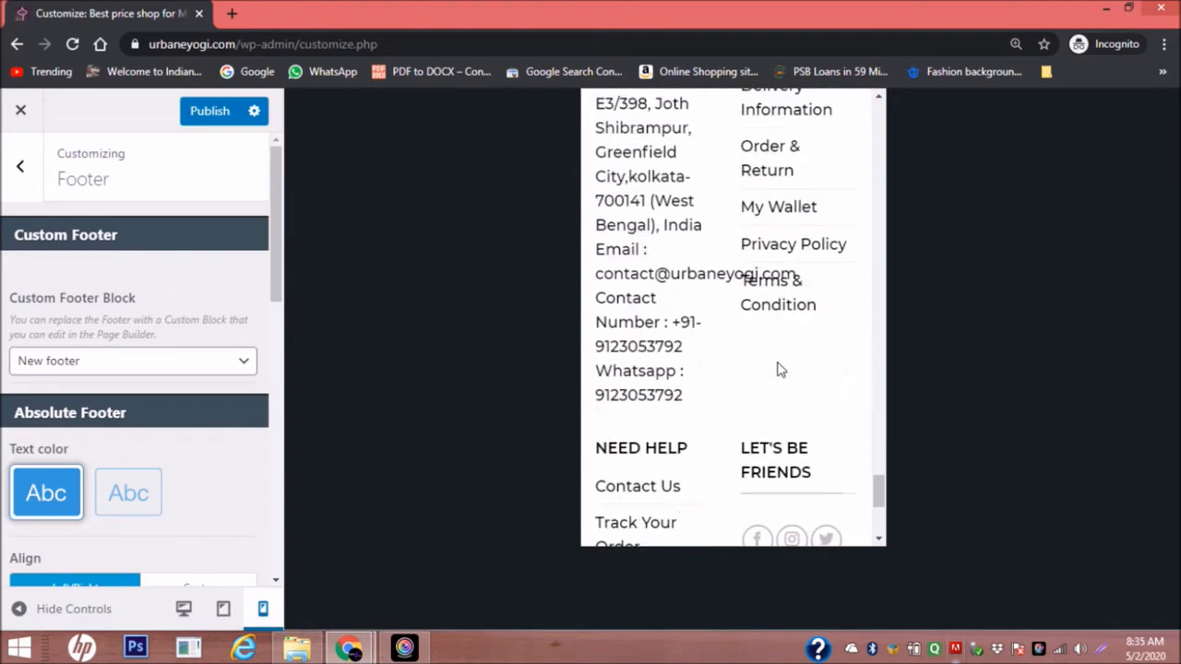
pyautogui.scroll(-2, 693, 341)
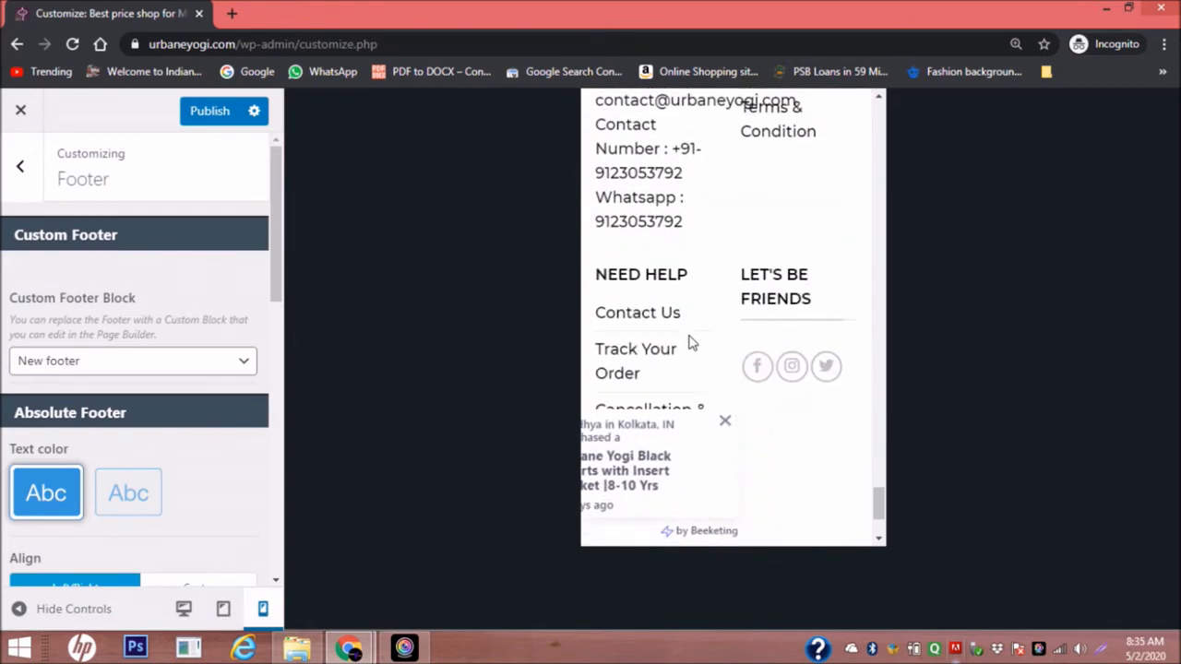
pyautogui.scroll(-2, 728, 351)
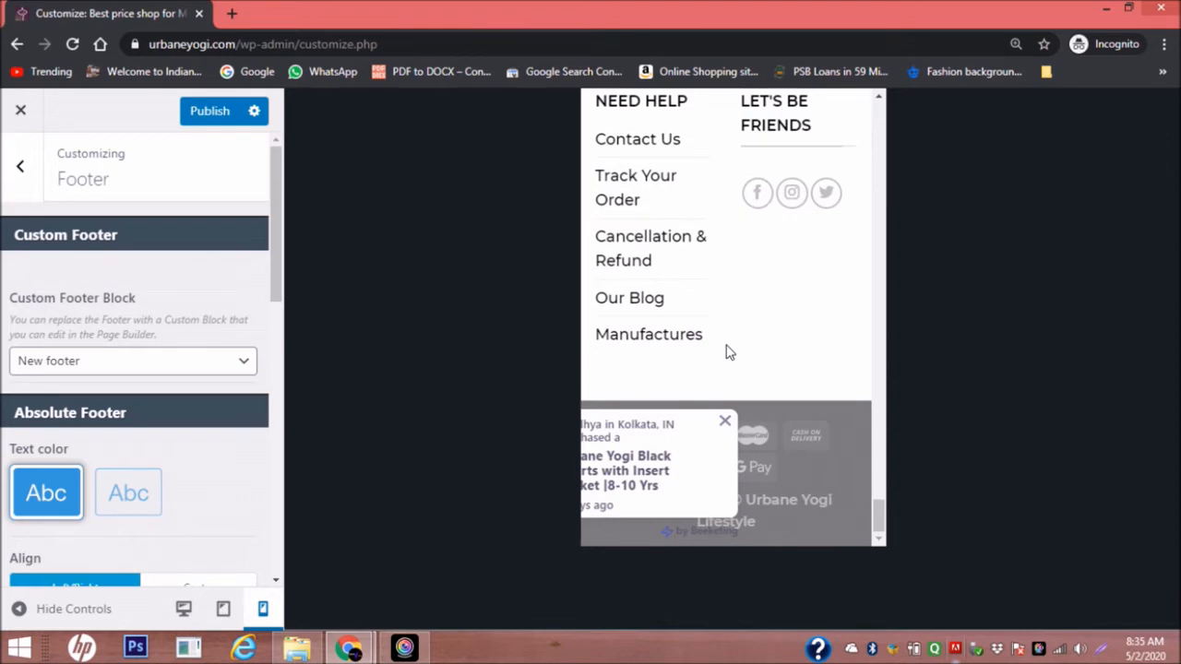
pyautogui.scroll(6, 772, 316)
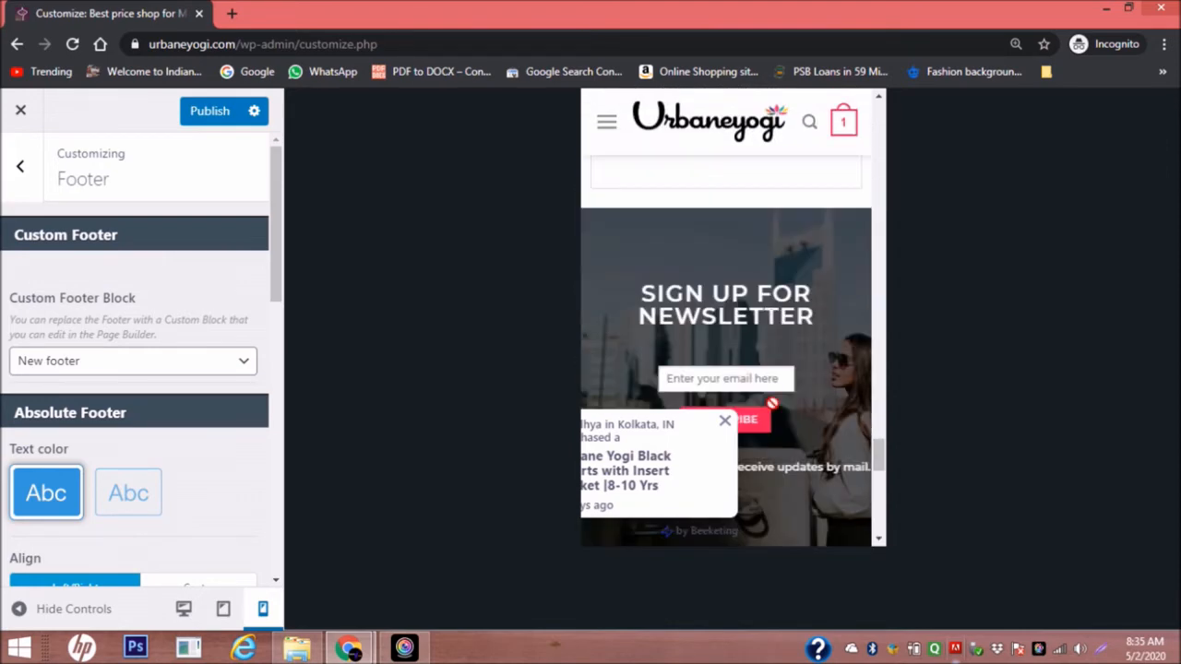
pyautogui.scroll(-5, 789, 406)
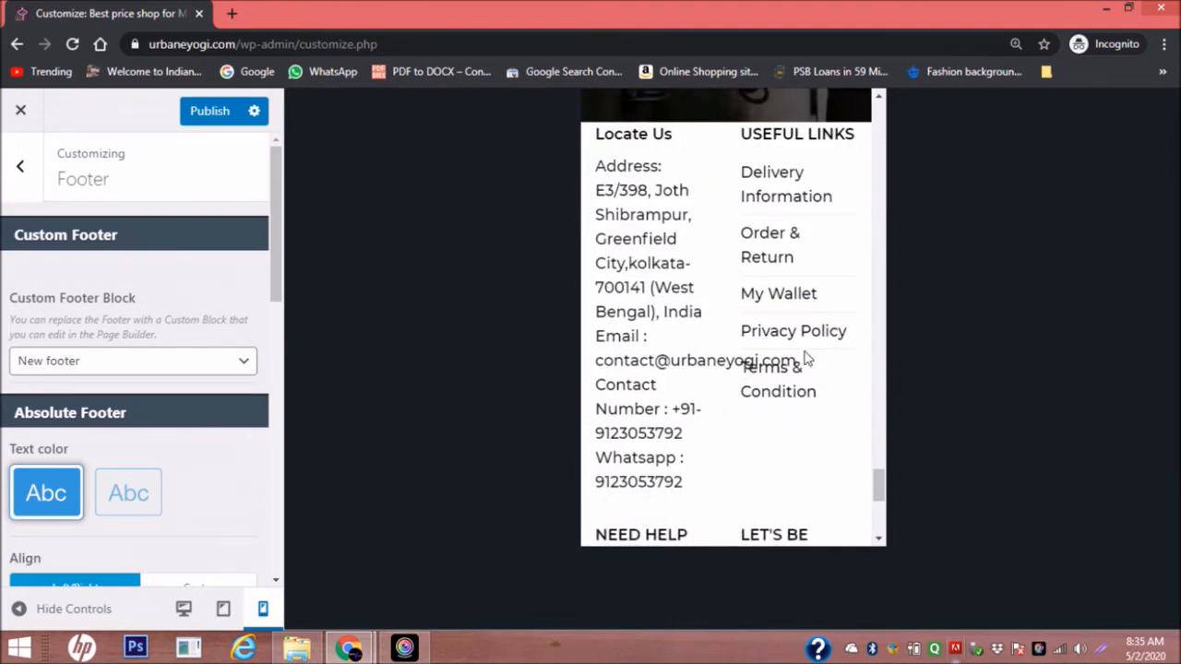
pyautogui.scroll(-4, 794, 351)
pyautogui.scroll(3, 783, 345)
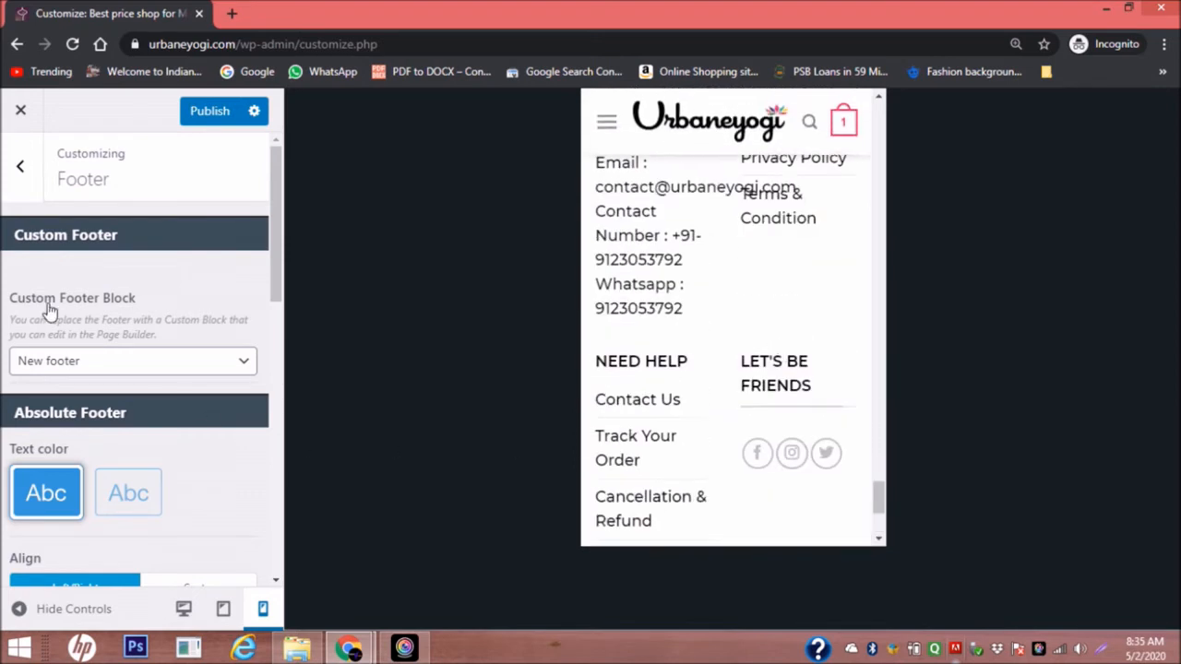
# Leave the theme customizer and discard its unpublished changes.
pyautogui.click(19, 173)
pyautogui.click(21, 111)
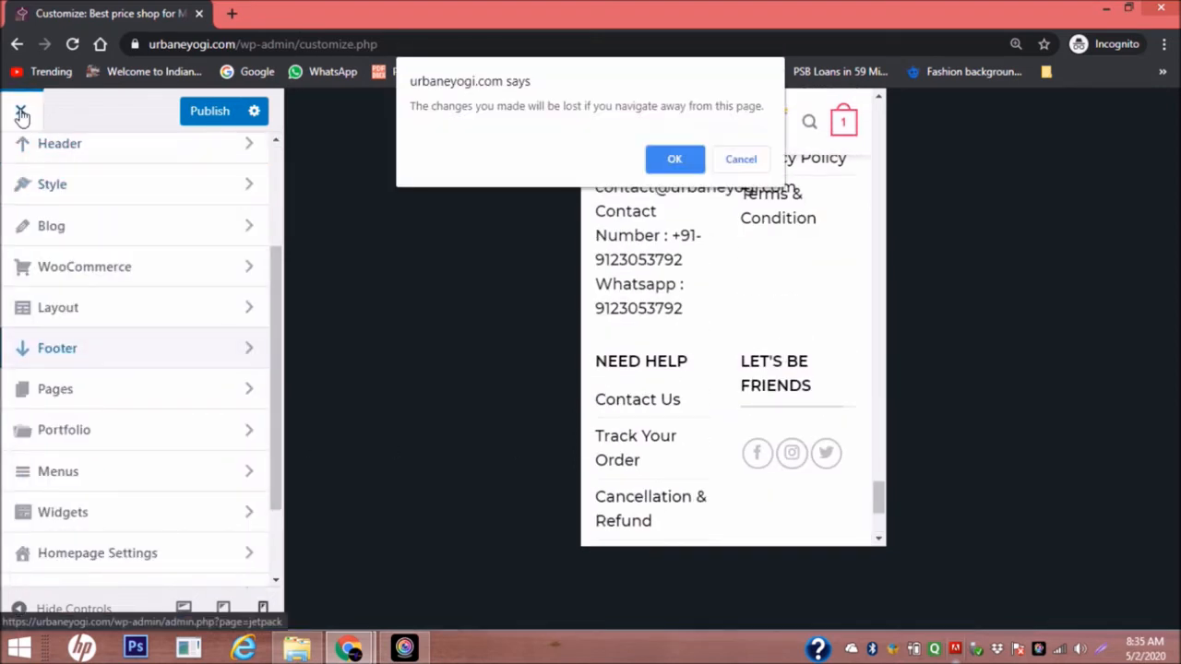
pyautogui.click(680, 169)
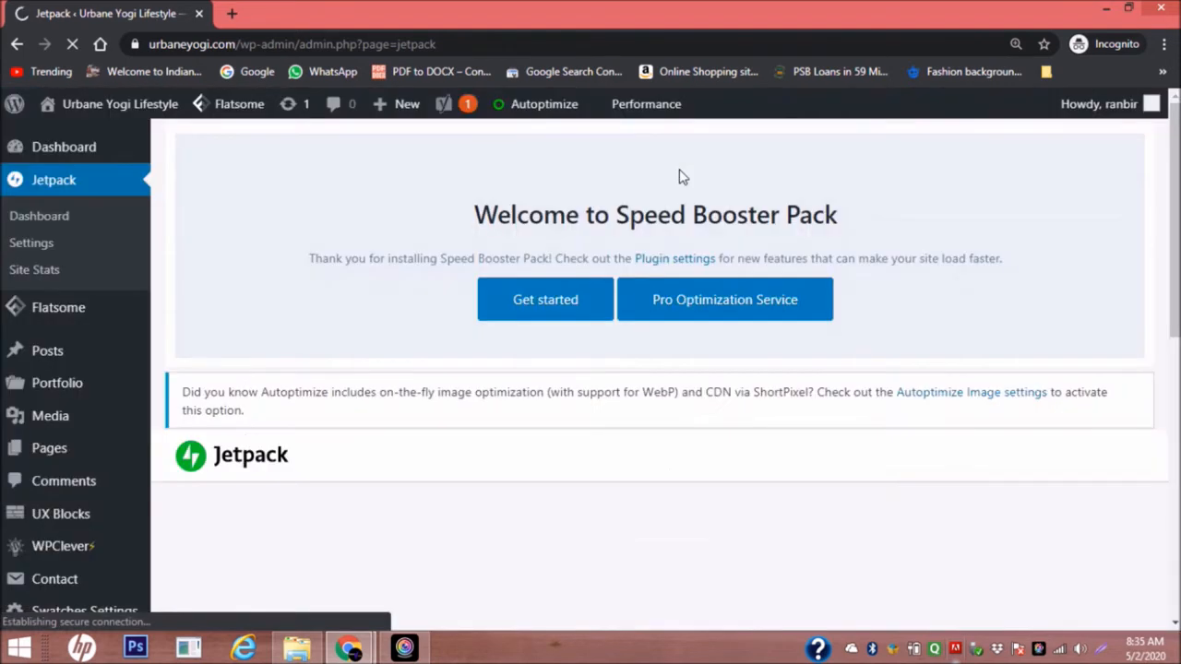
# Go to the list of UX Blocks and open the New footer block in UX Builder.
pyautogui.scroll(-2, 107, 383)
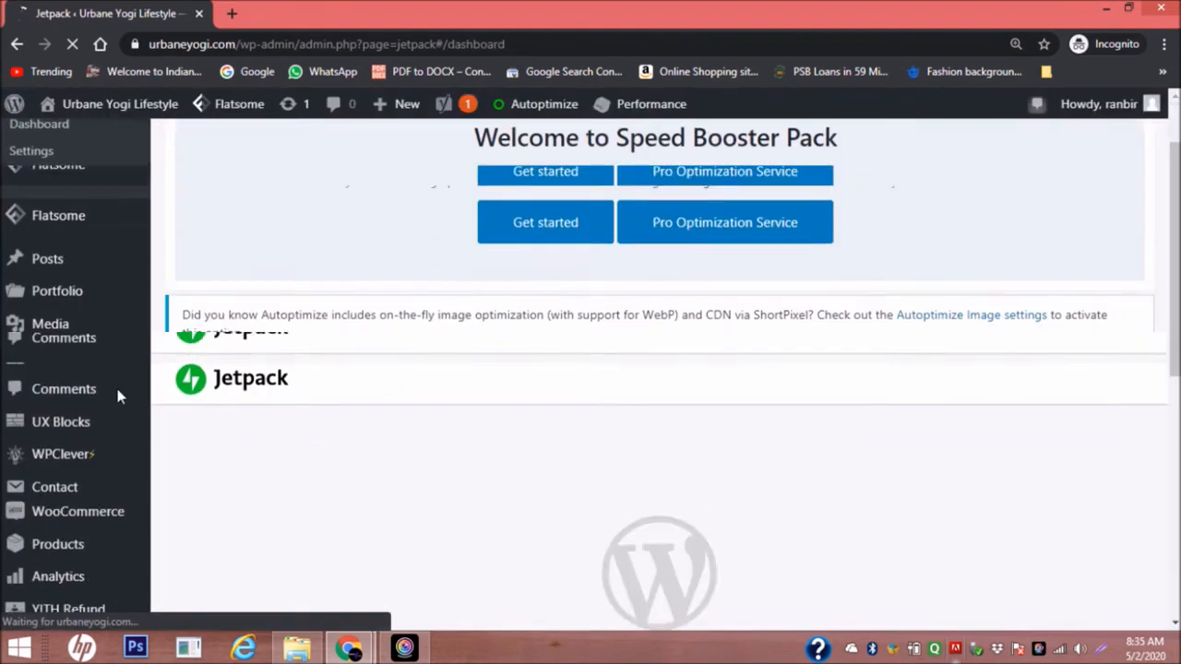
pyautogui.moveTo(77, 545)
pyautogui.scroll(2, 76, 354)
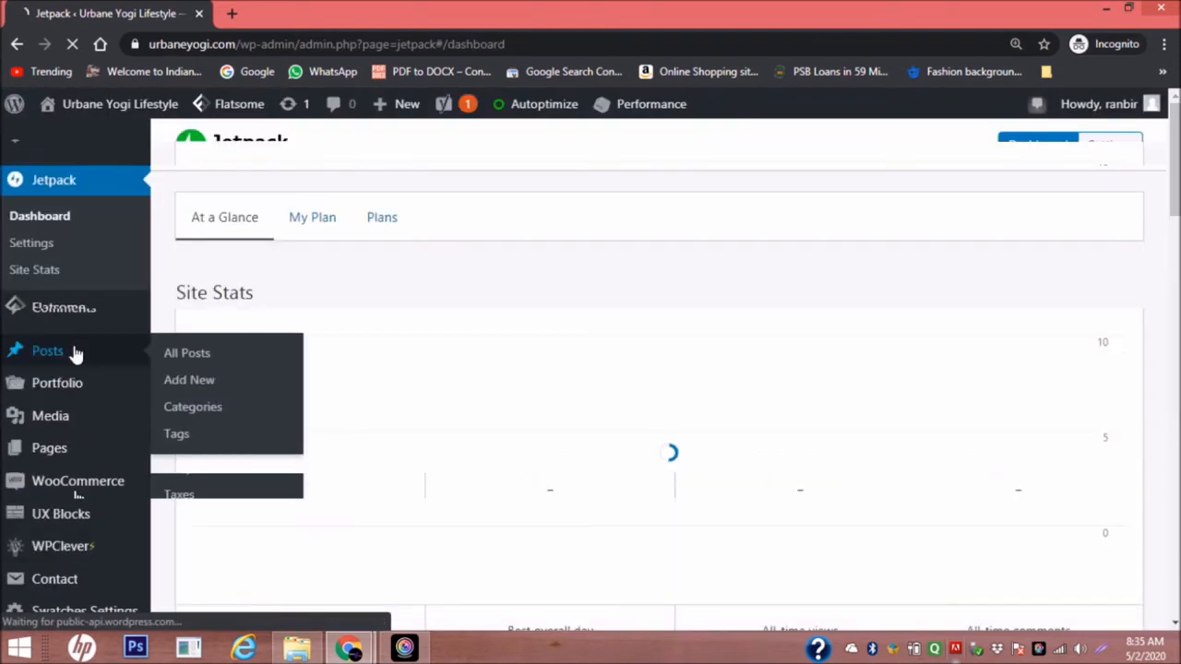
pyautogui.scroll(-1, 74, 403)
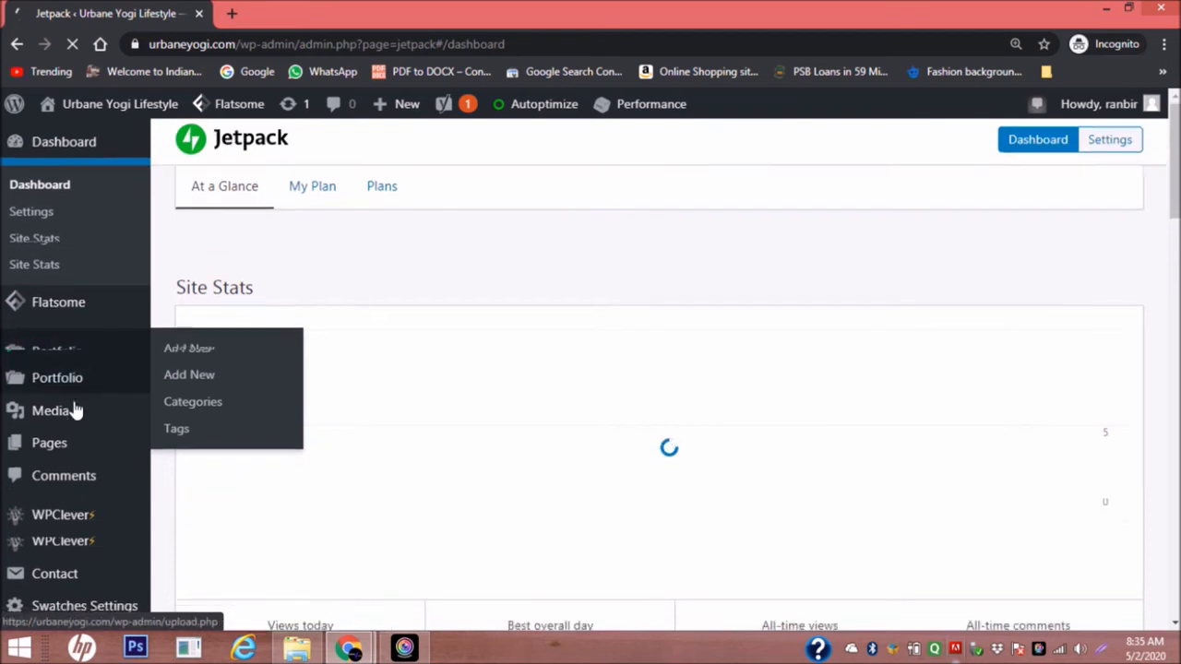
pyautogui.moveTo(72, 429)
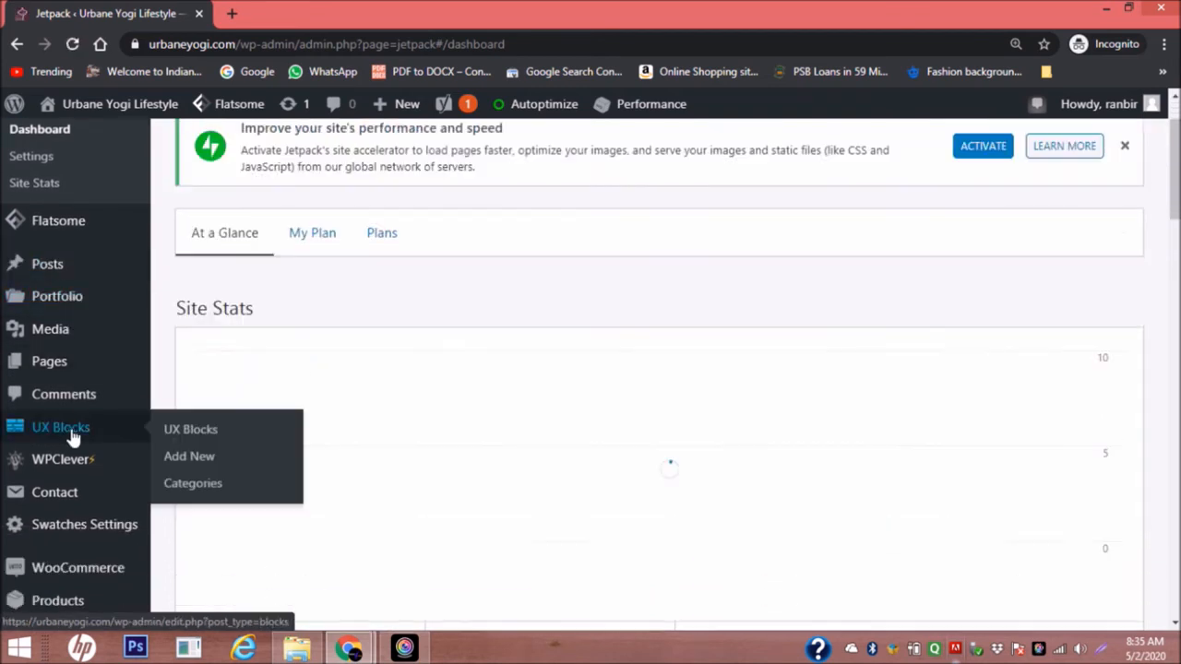
pyautogui.click(198, 430)
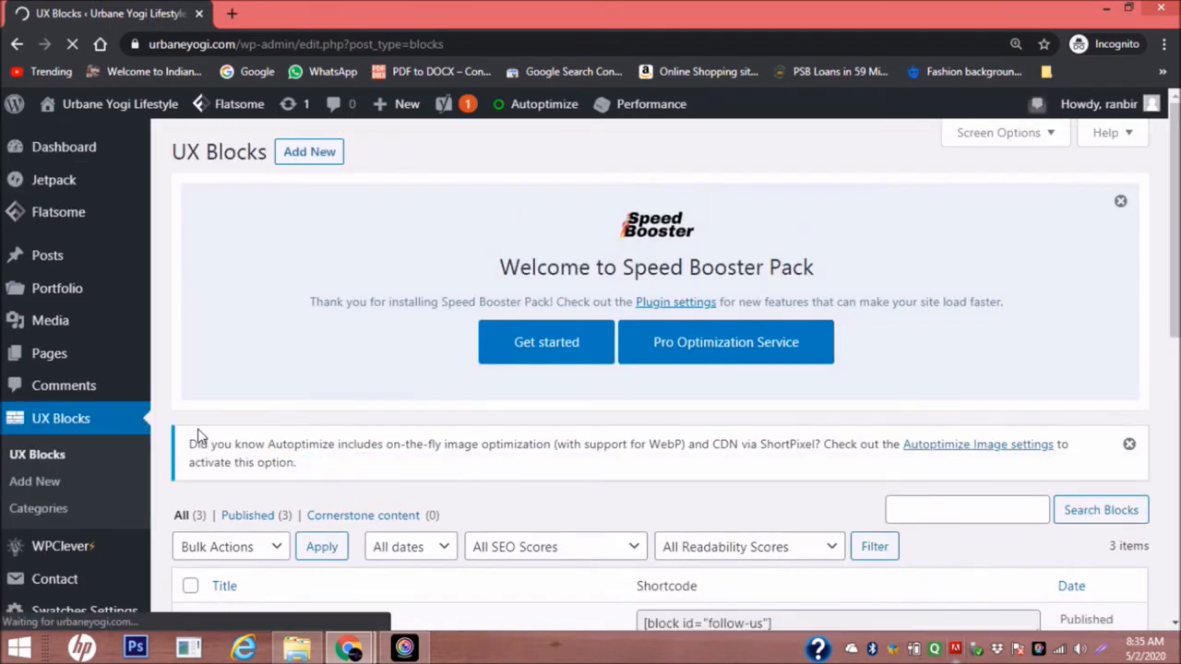
pyautogui.scroll(-5, 470, 505)
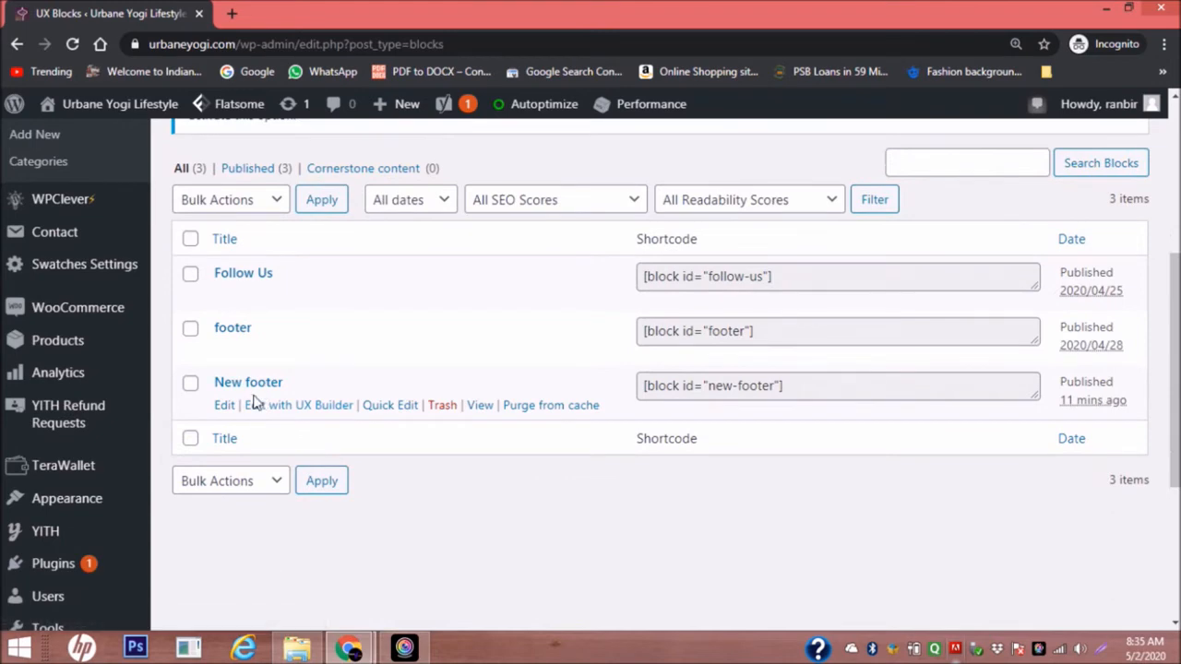
pyautogui.click(297, 411)
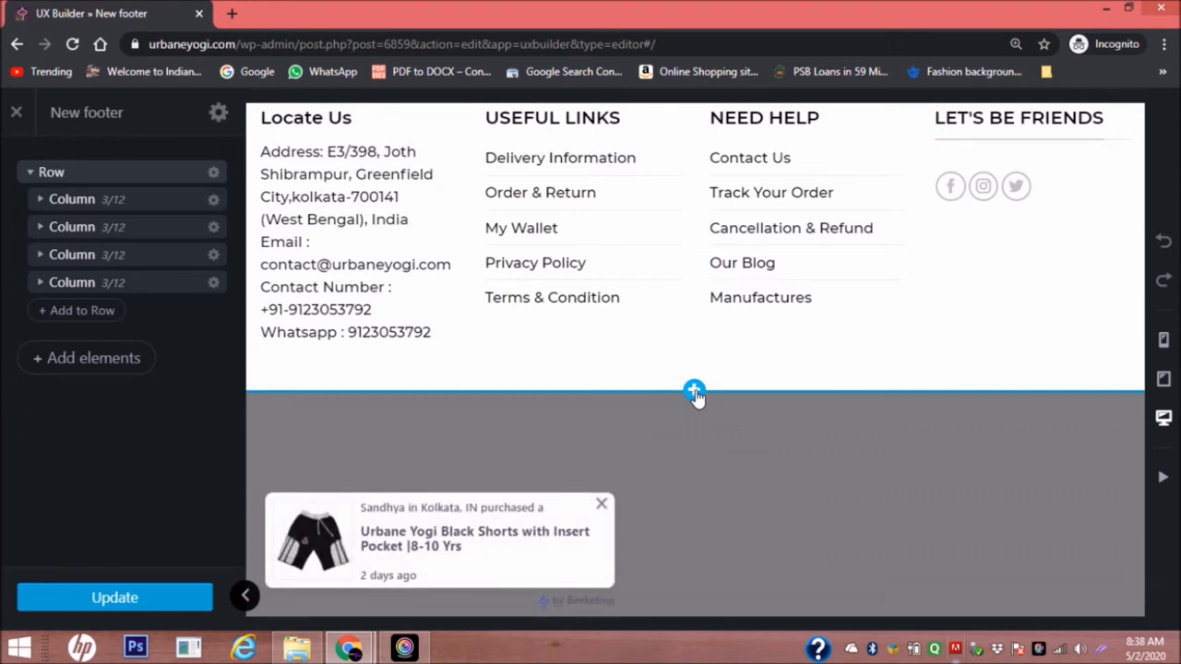
# Add a section with the Default preset below the four-column row.
pyautogui.click(694, 392)
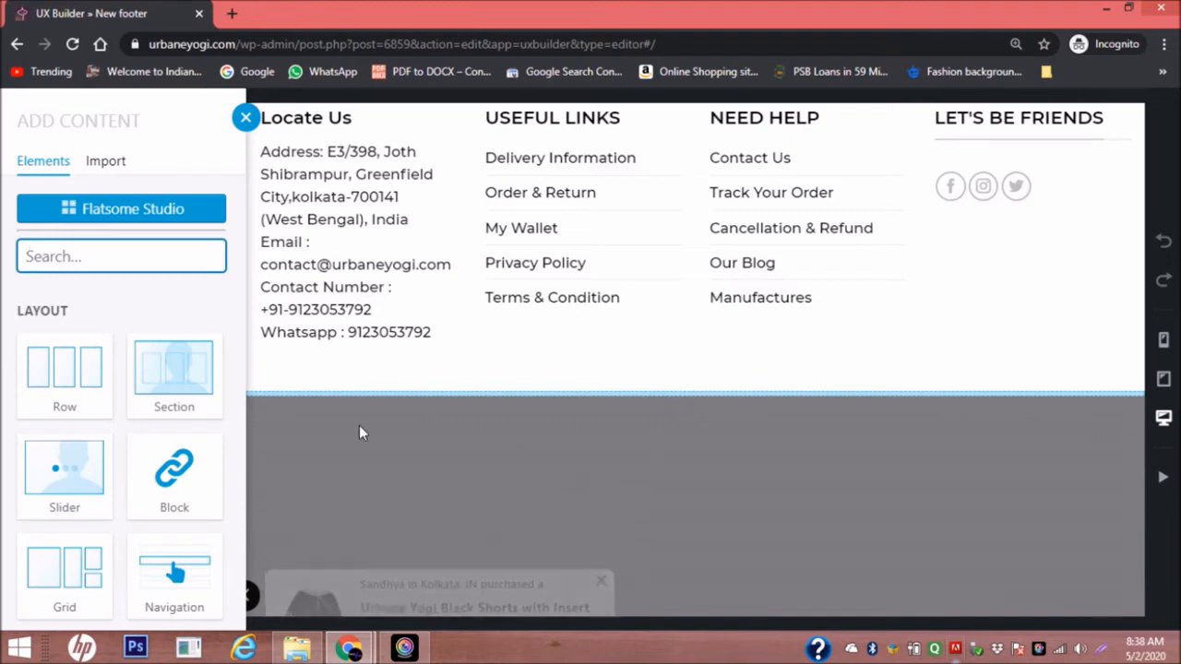
pyautogui.click(183, 407)
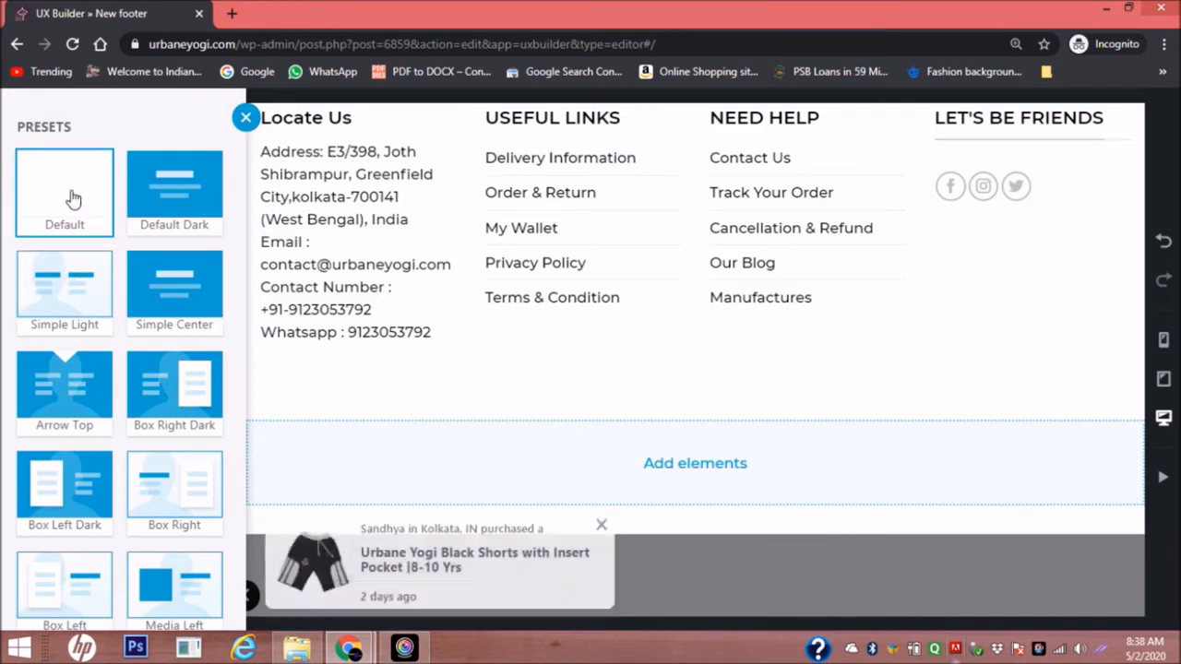
pyautogui.scroll(-5, 175, 581)
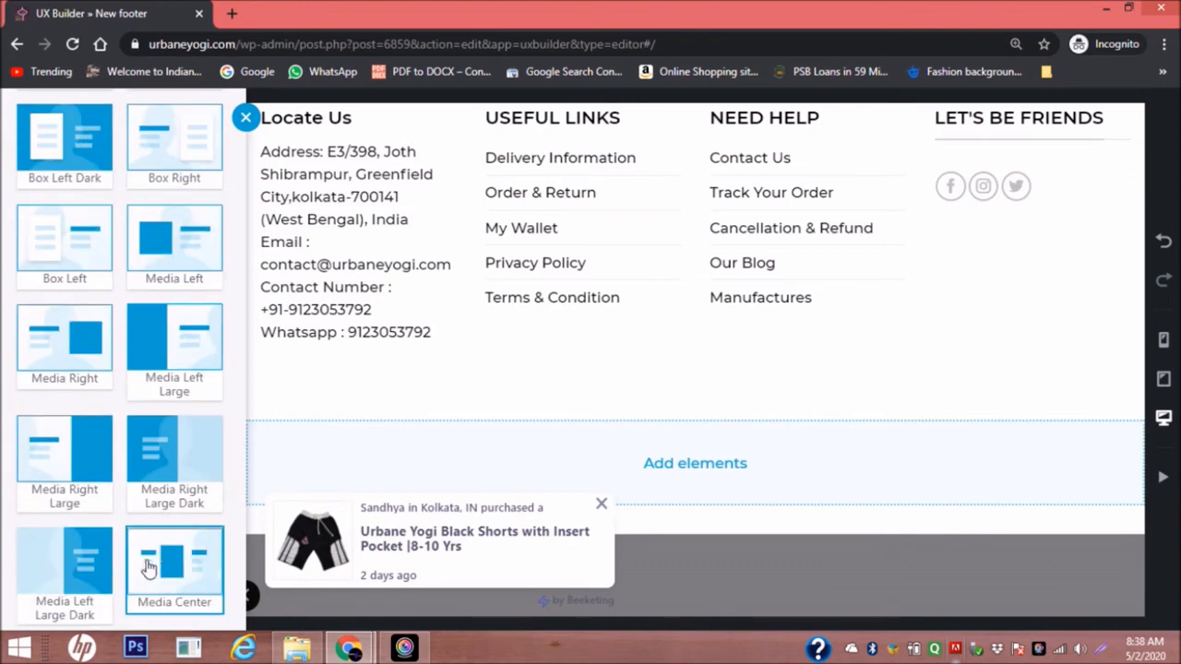
pyautogui.click(161, 572)
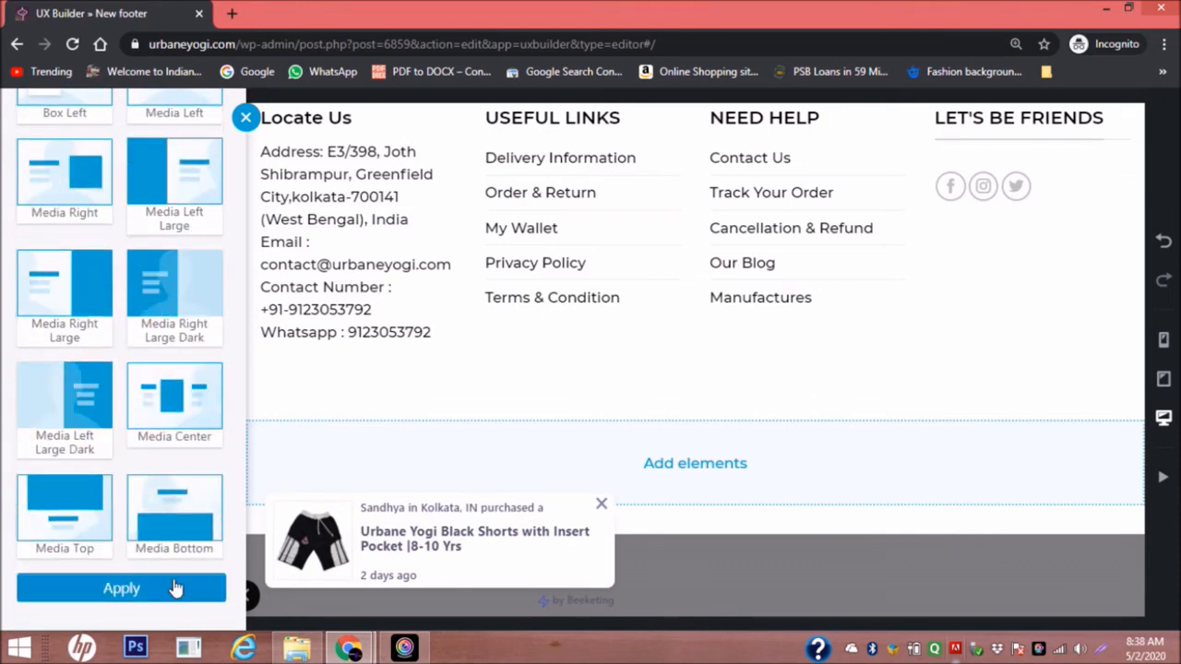
pyautogui.click(176, 588)
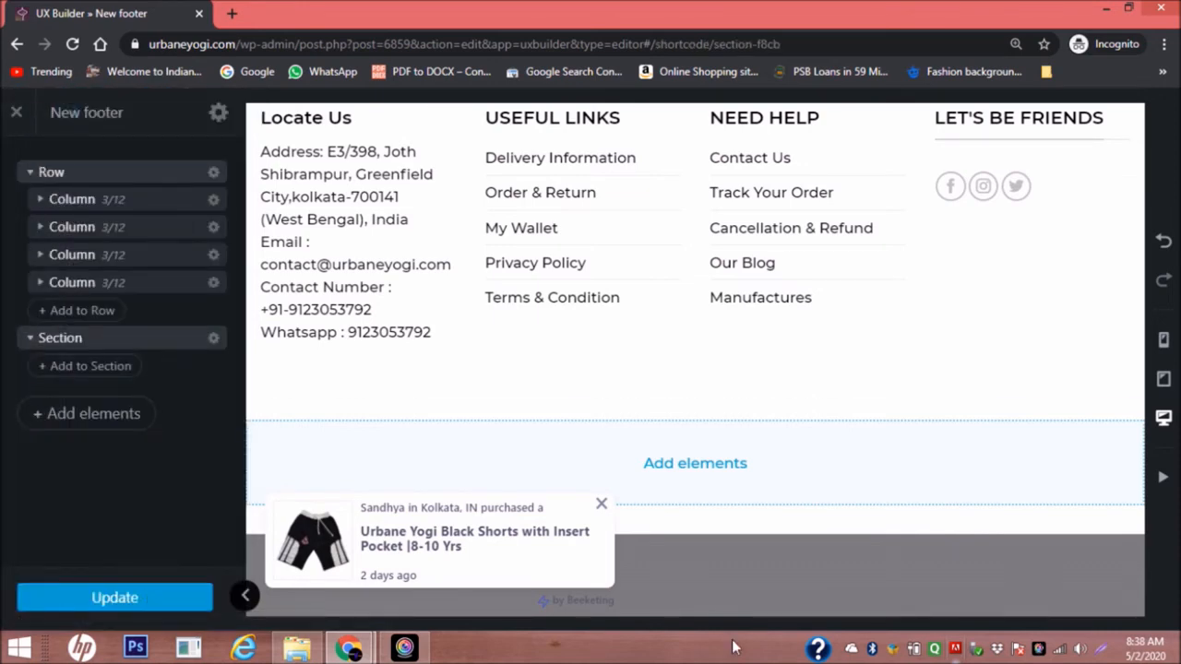
# Set the new section's background color to white and apply the section settings.
pyautogui.click(688, 469)
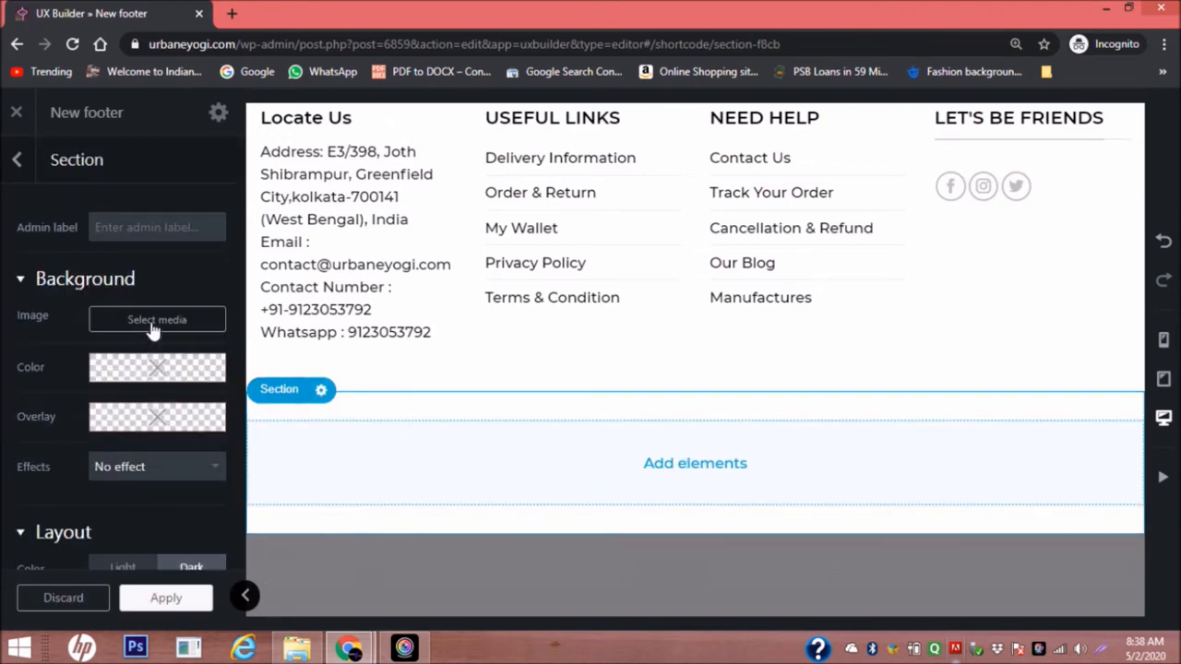
pyautogui.scroll(-2, 129, 309)
pyautogui.scroll(2, 129, 307)
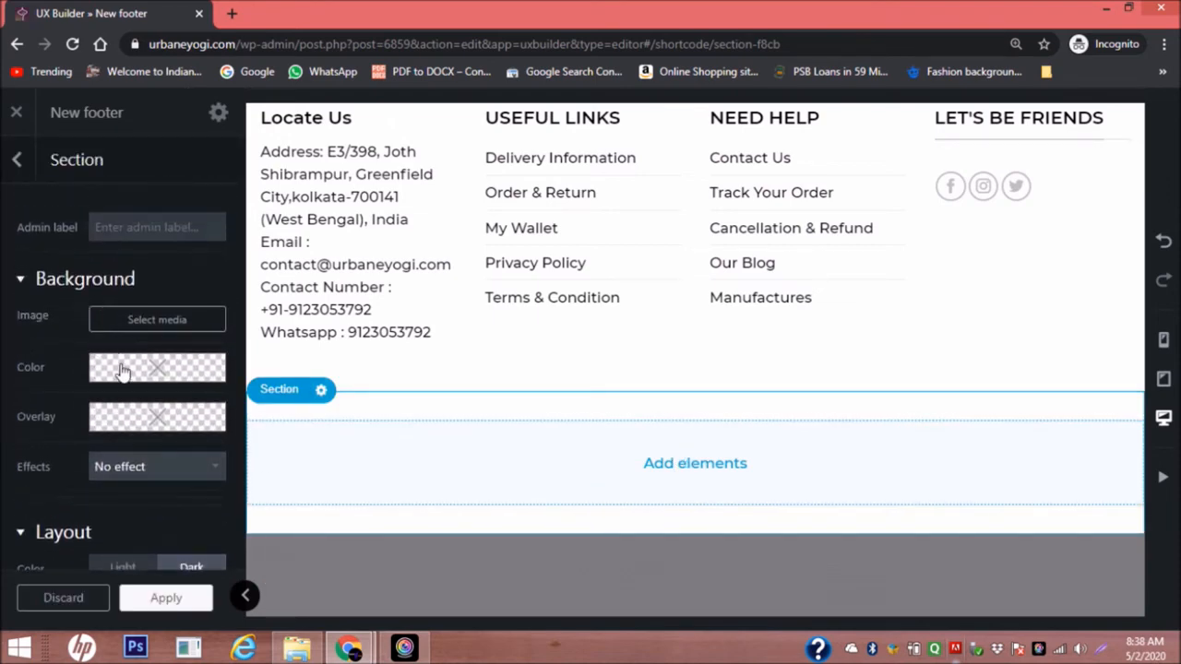
pyautogui.moveTo(124, 369)
pyautogui.click(162, 342)
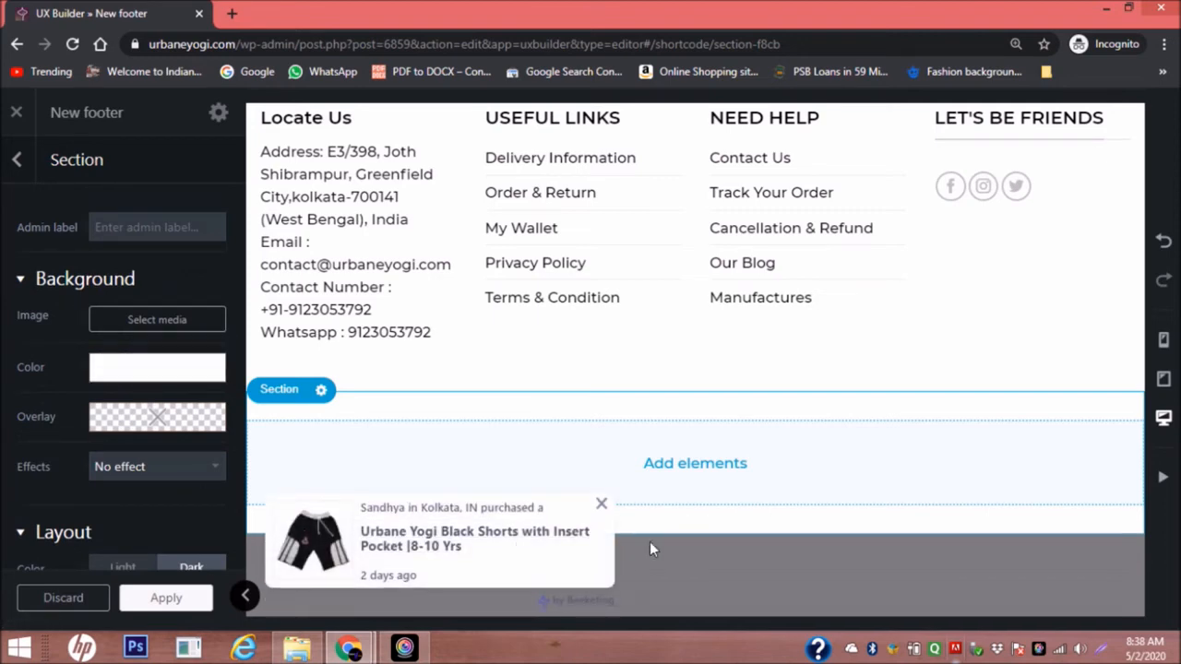
pyautogui.click(692, 471)
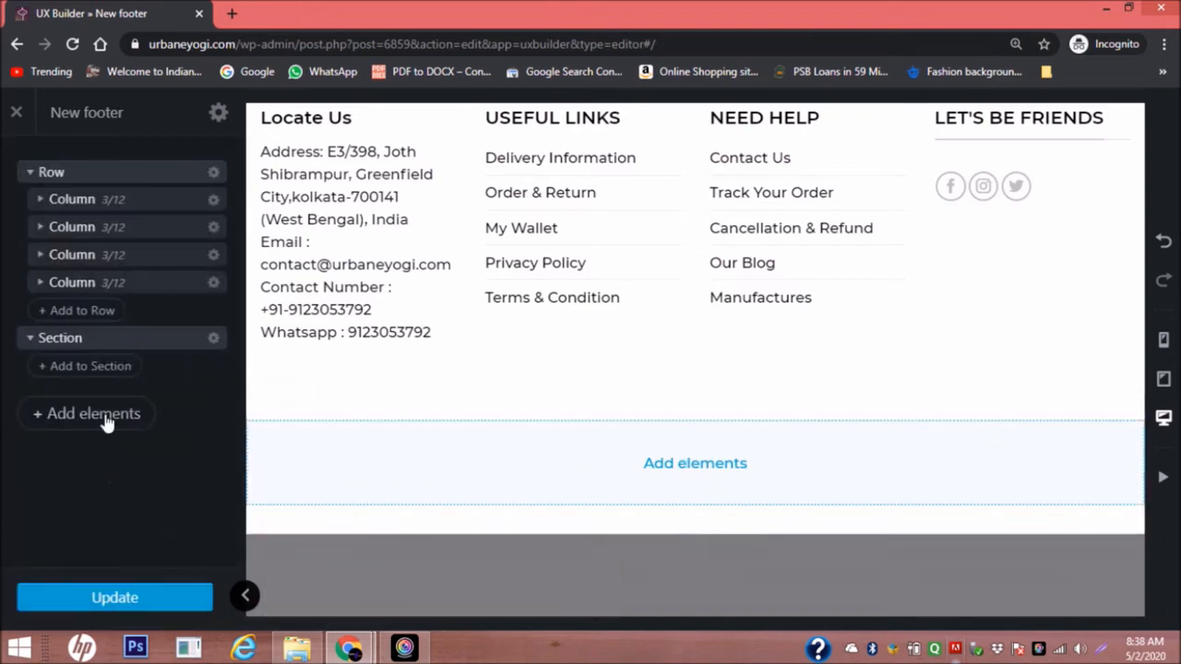
# Insert an Accordion element into the empty section below the footer columns.
pyautogui.click(694, 464)
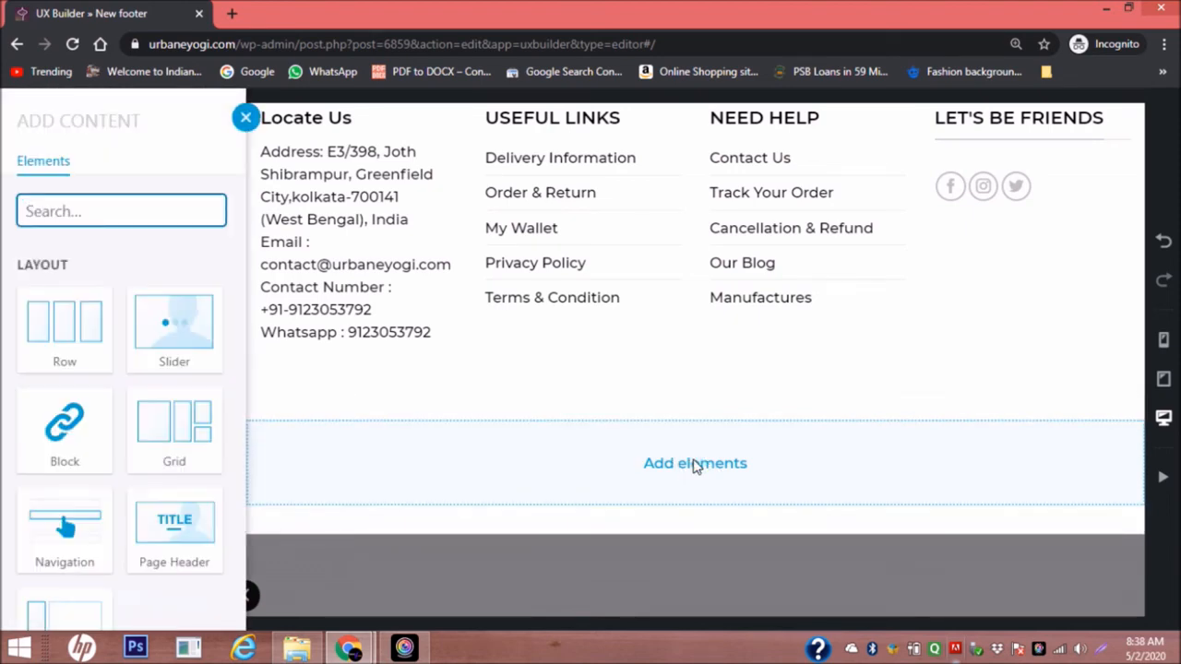
pyautogui.scroll(-2, 199, 454)
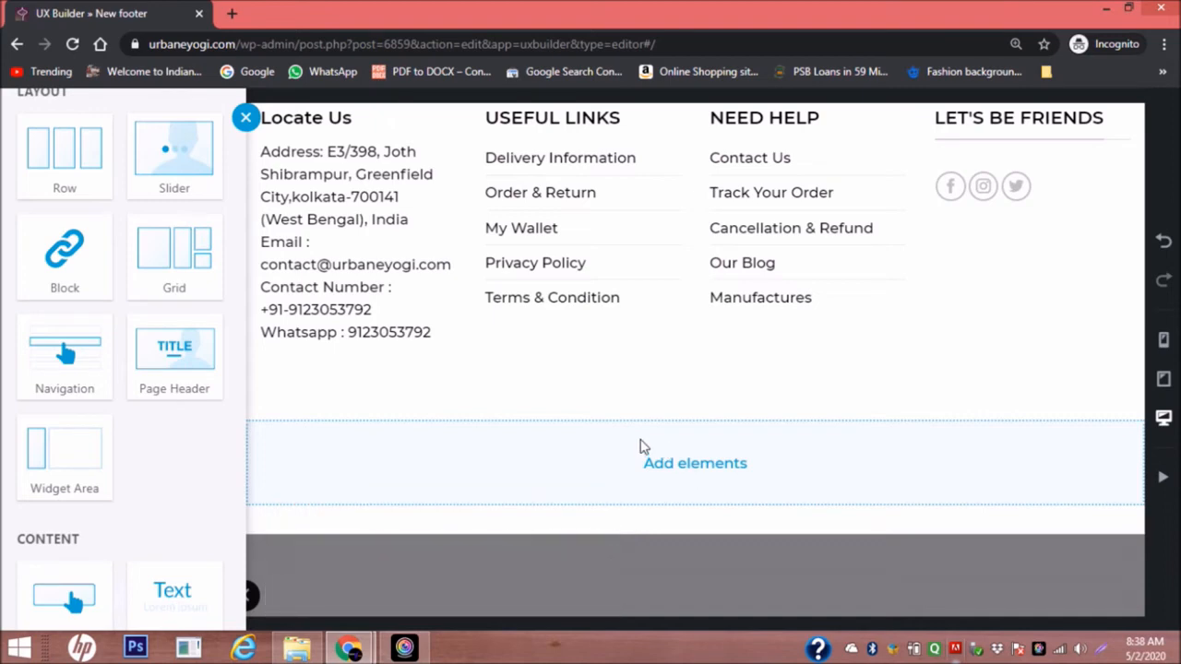
pyautogui.scroll(-4, 190, 474)
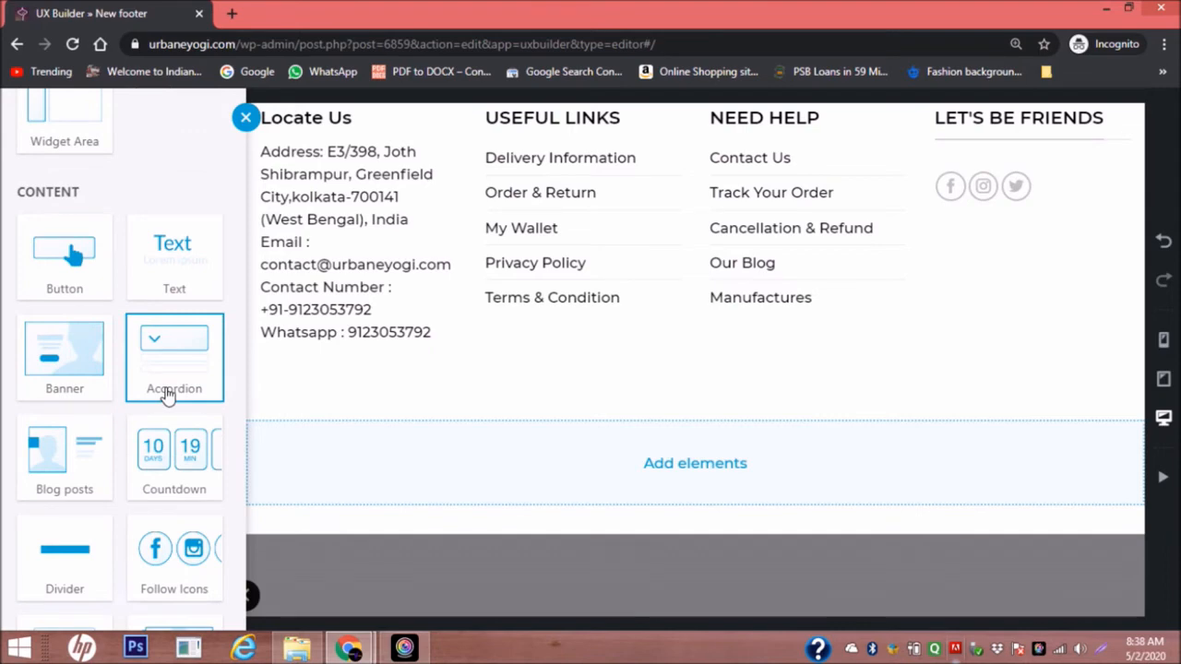
pyautogui.click(167, 394)
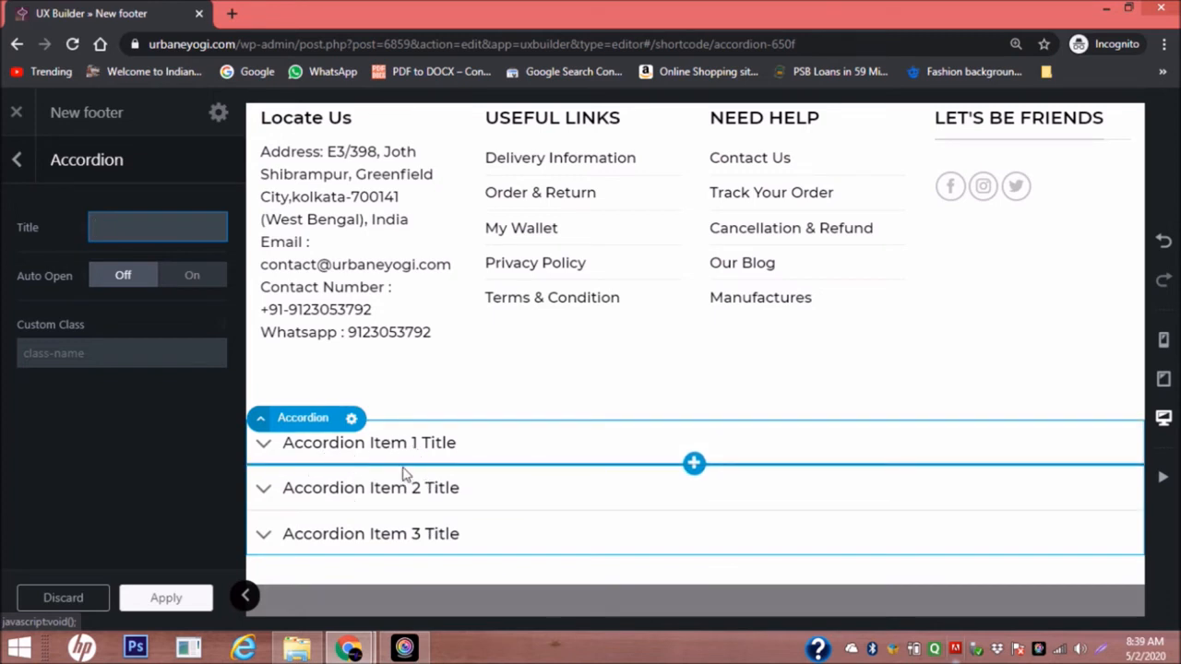
# Expand the first accordion panel and set its title to Locate Us.
pyautogui.click(264, 445)
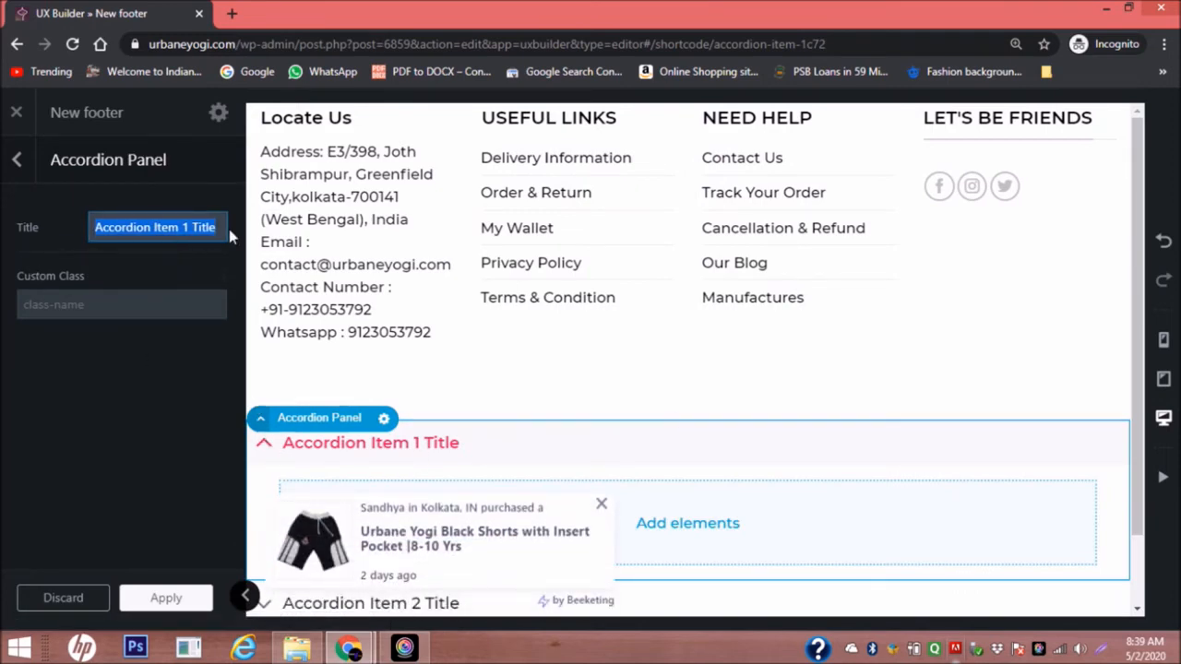
pyautogui.write('Loca')
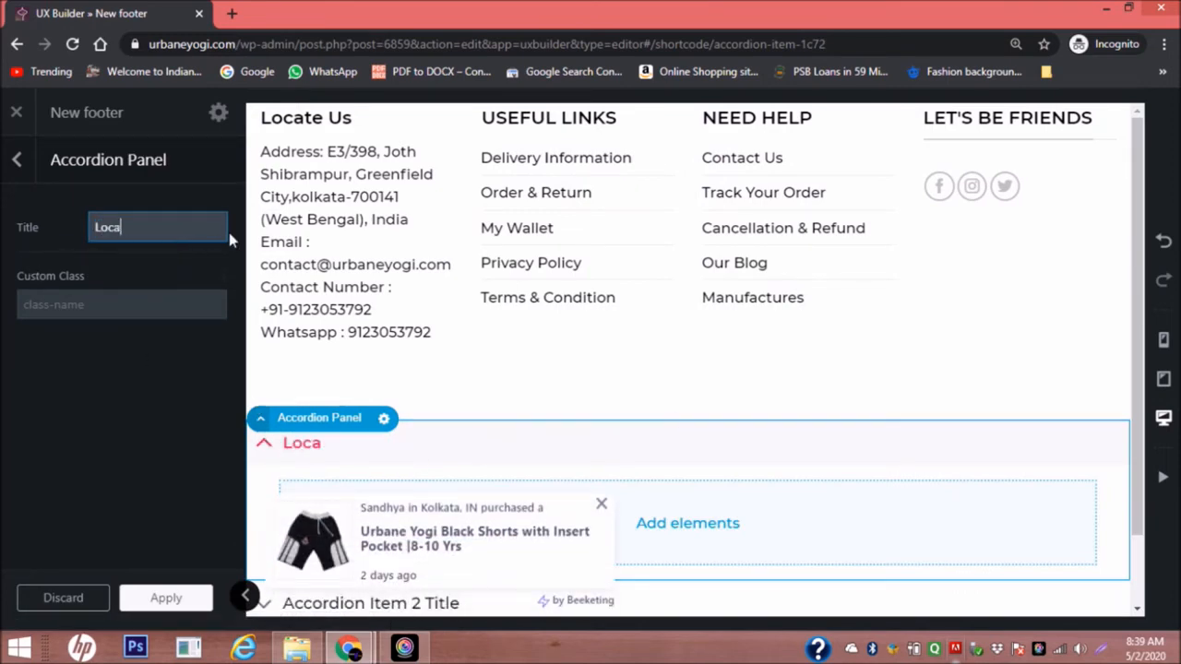
pyautogui.write('te Us')
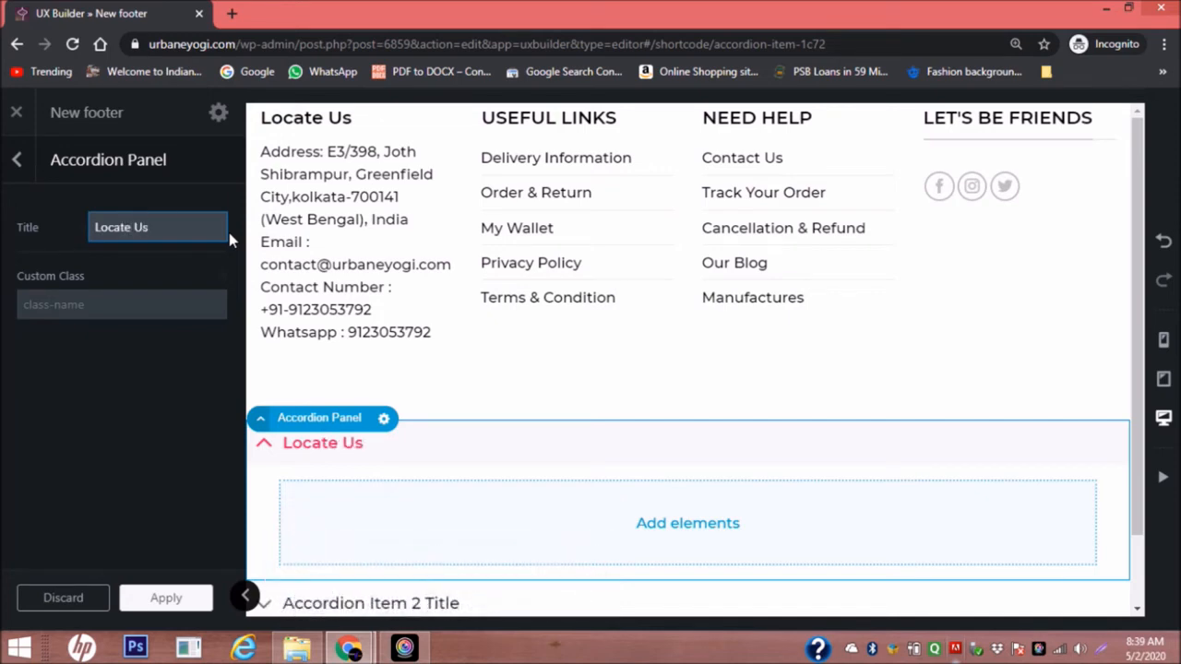
# Add a Text element with the Paragraph preset inside the Locate Us accordion panel.
pyautogui.click(688, 523)
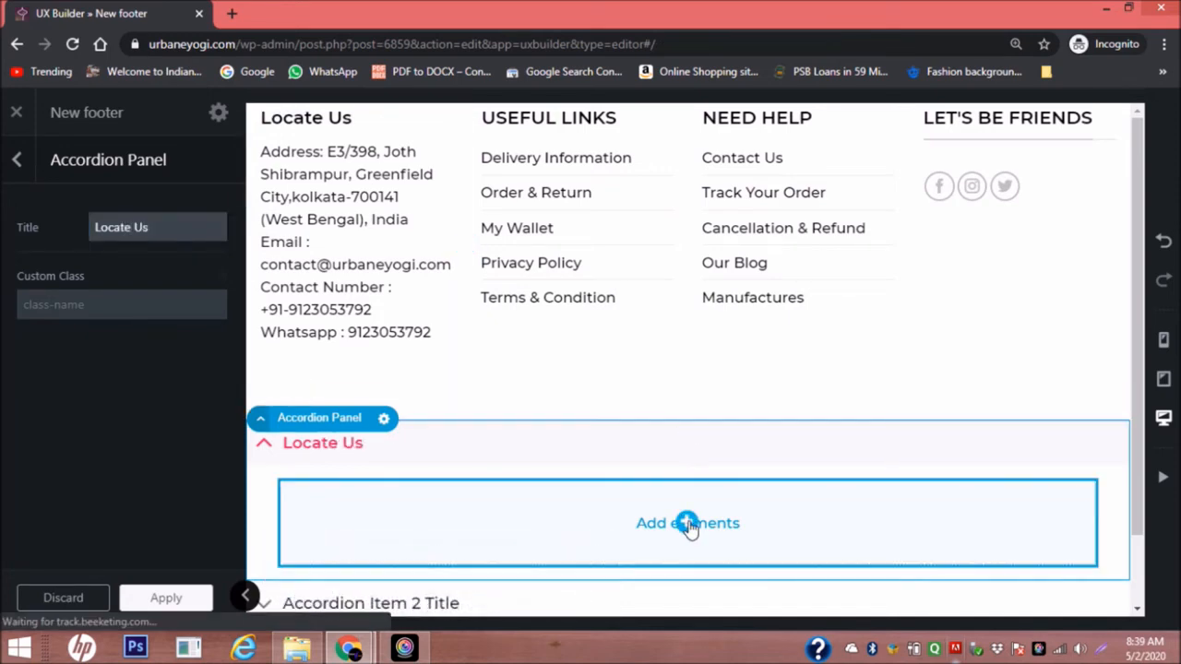
pyautogui.scroll(-1, 691, 527)
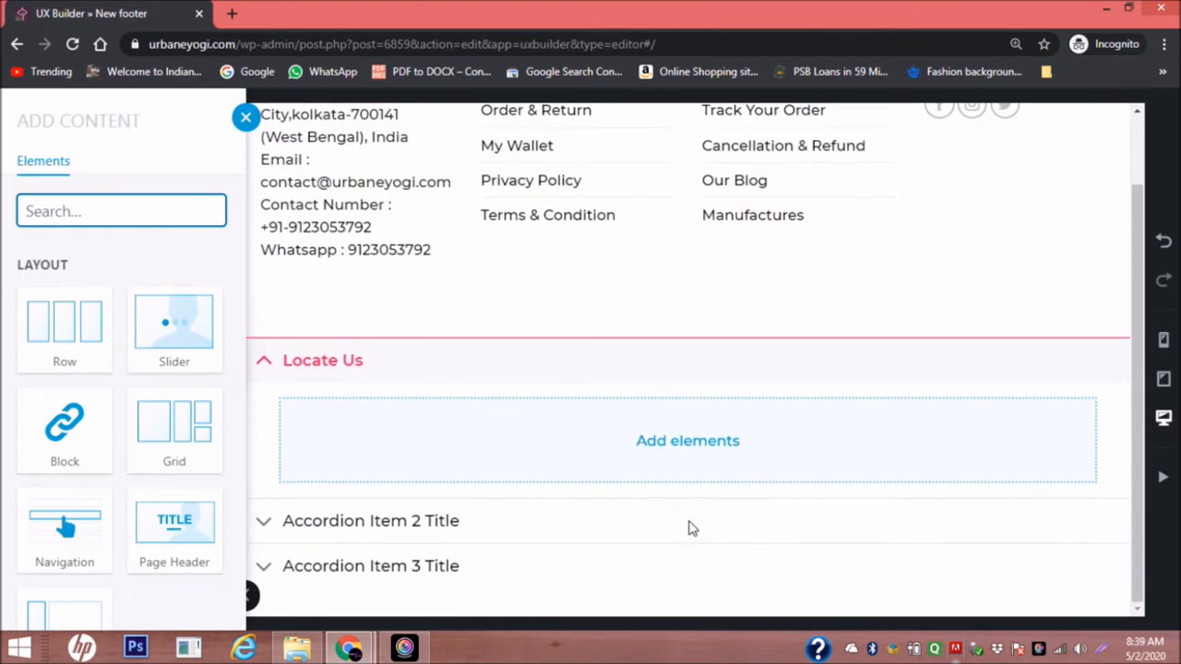
pyautogui.scroll(-4, 184, 412)
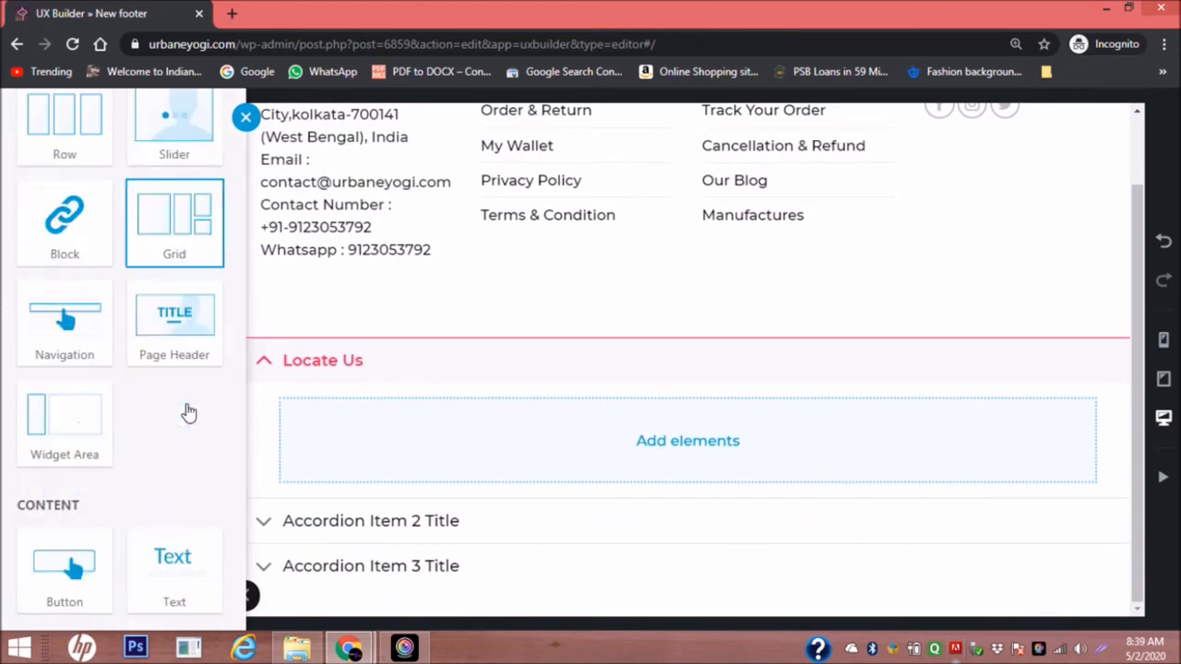
pyautogui.click(187, 411)
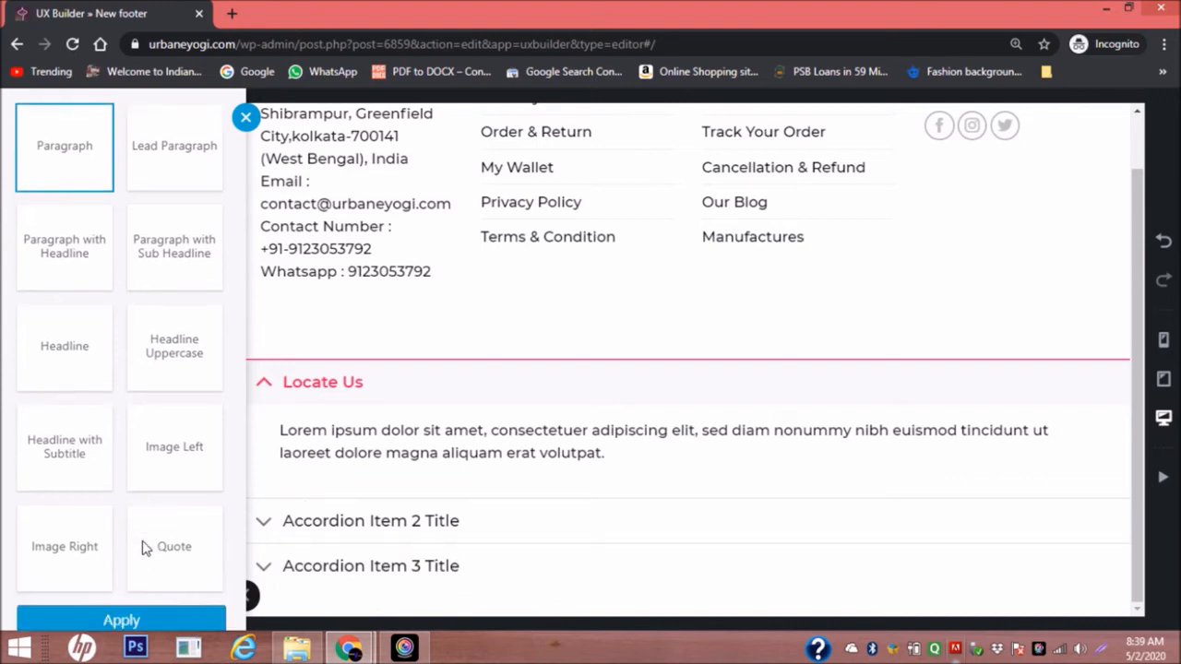
pyautogui.scroll(-1, 145, 554)
pyautogui.click(121, 588)
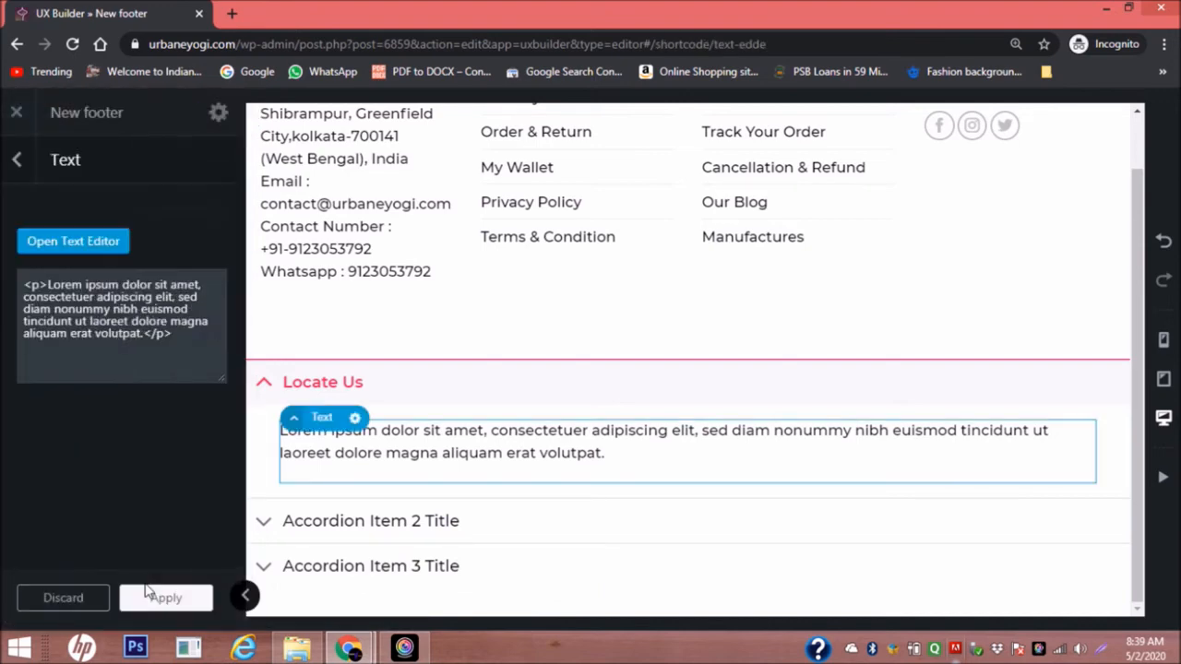
# Open the new paragraph in the text editor and delete its placeholder text.
pyautogui.click(76, 243)
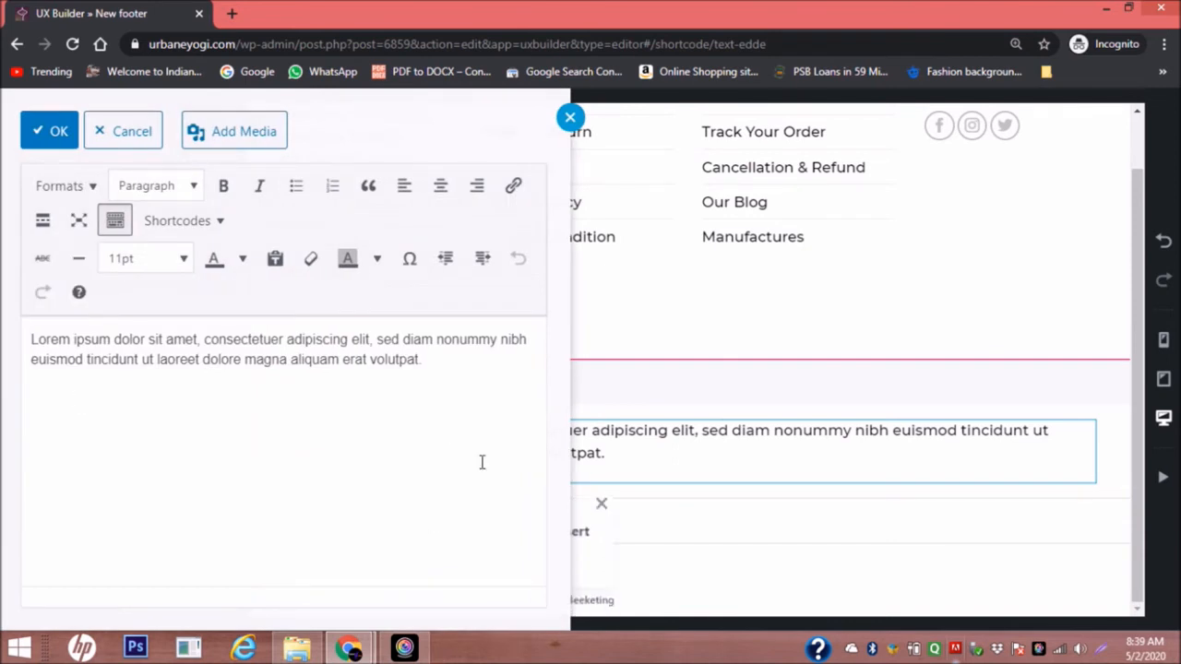
pyautogui.moveTo(430, 365); pyautogui.dragTo(26, 347)
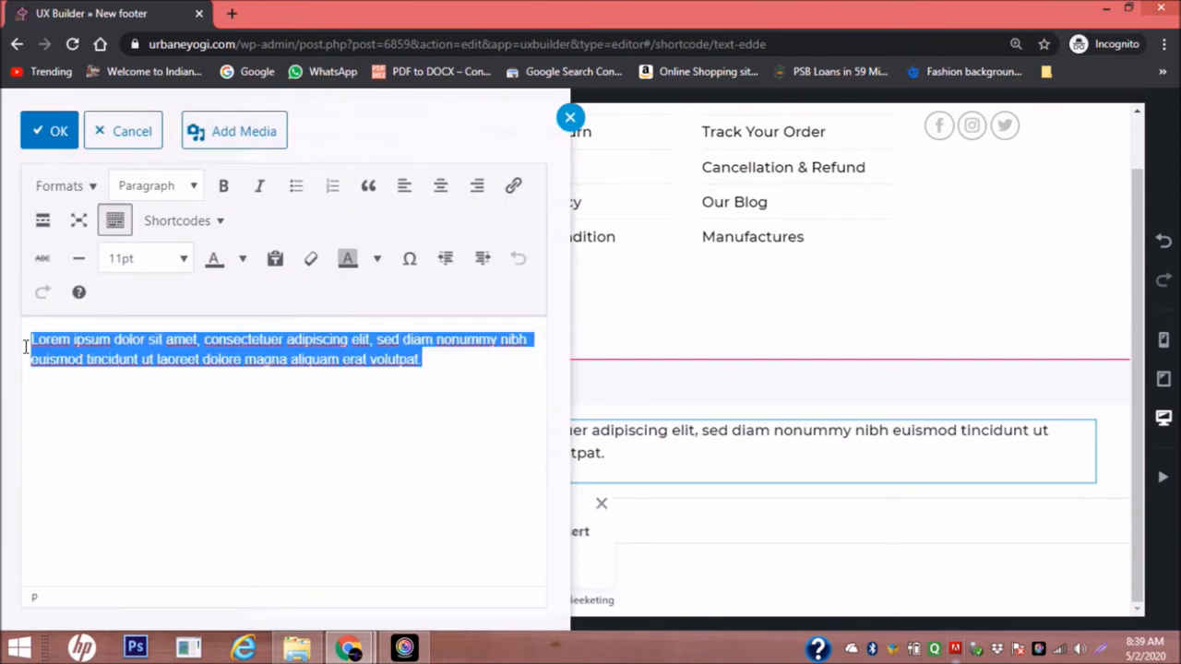
pyautogui.press('BackSpace')
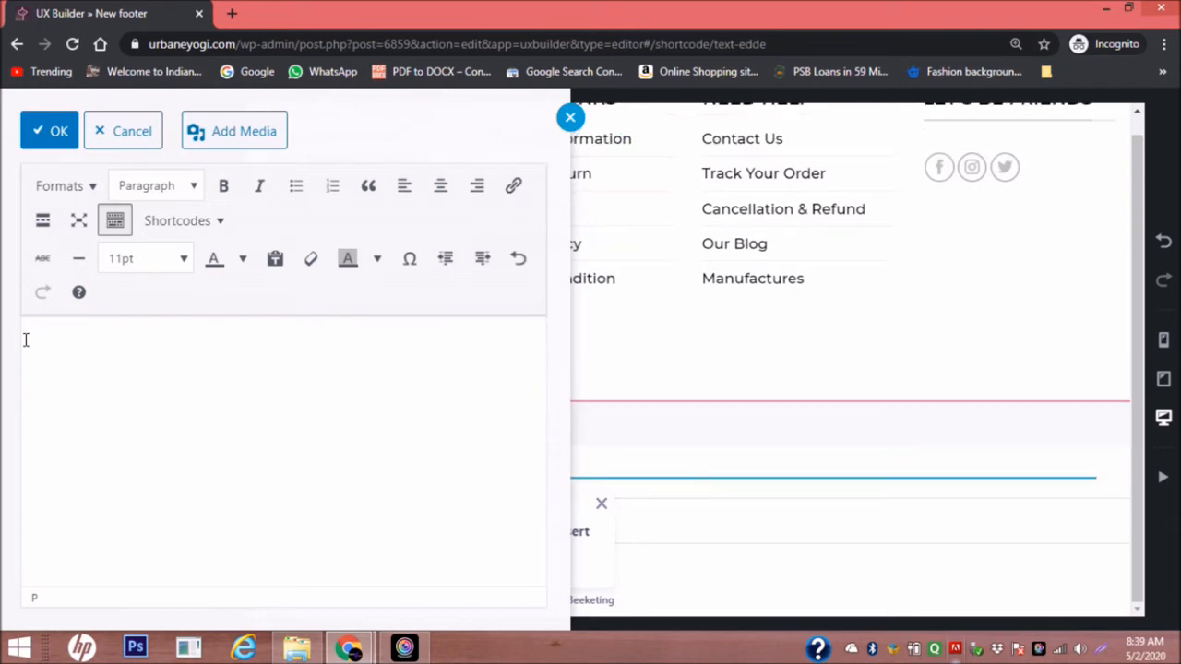
# Copy the address and contact details from the live site's LOCATE US footer column into the empty Locate Us paragraph.
pyautogui.moveTo(321, 633)
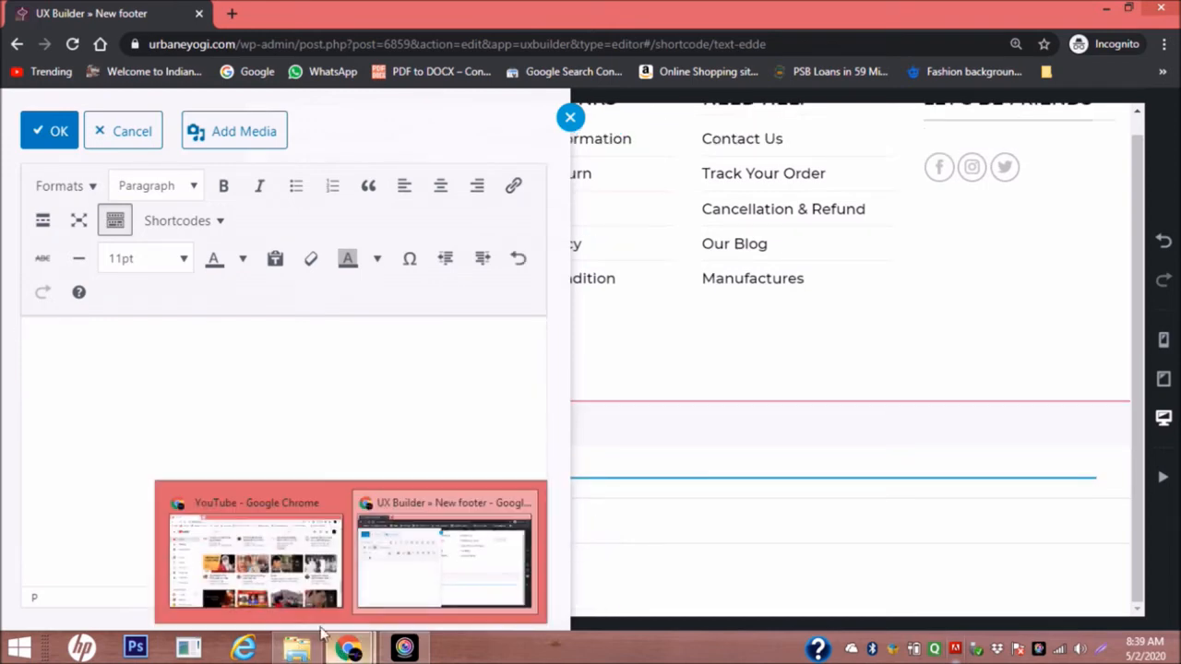
pyautogui.click(253, 554)
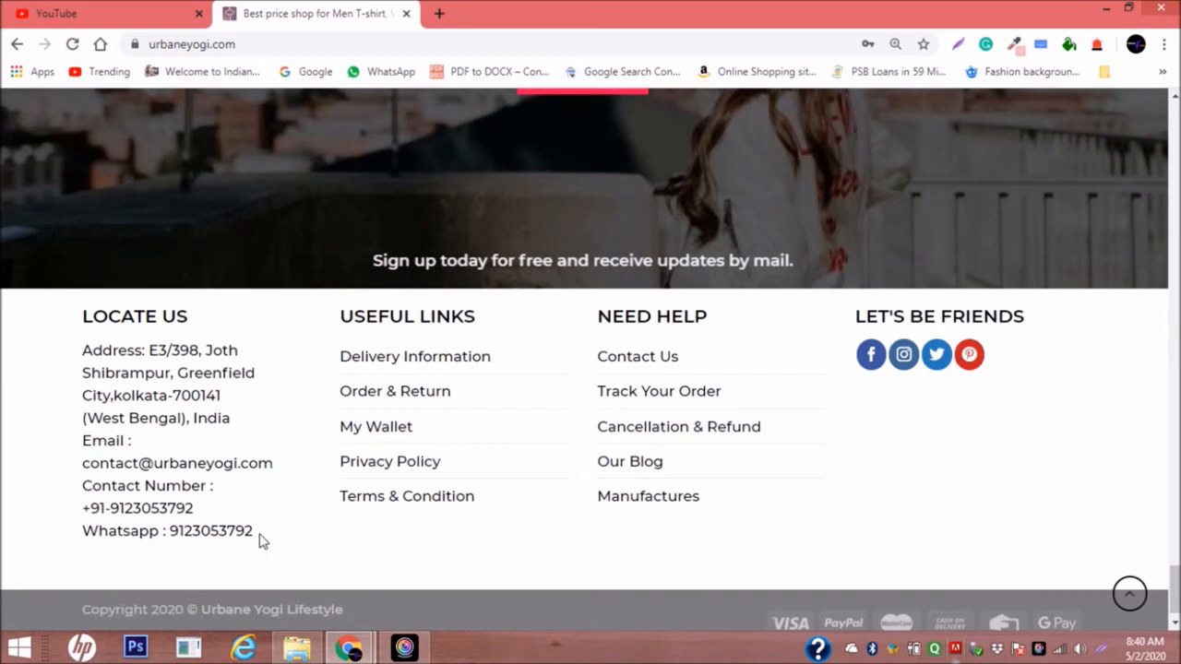
pyautogui.moveTo(261, 543); pyautogui.dragTo(74, 360)
pyautogui.hotkey('ctrl', 'c')
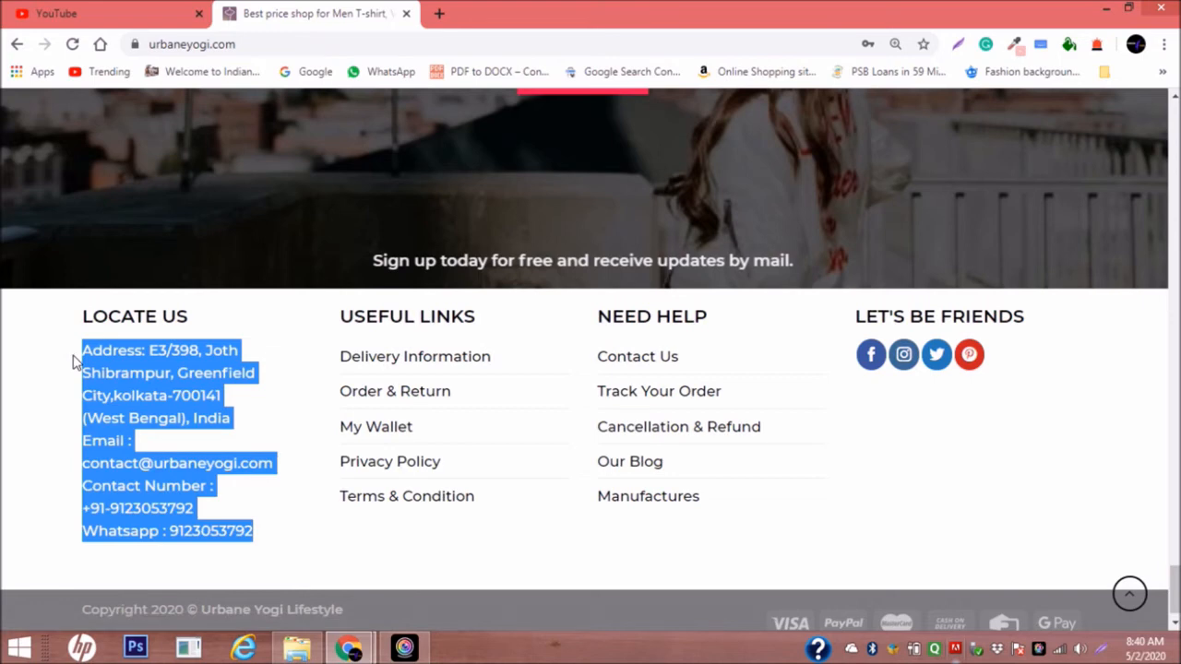
pyautogui.moveTo(353, 648)
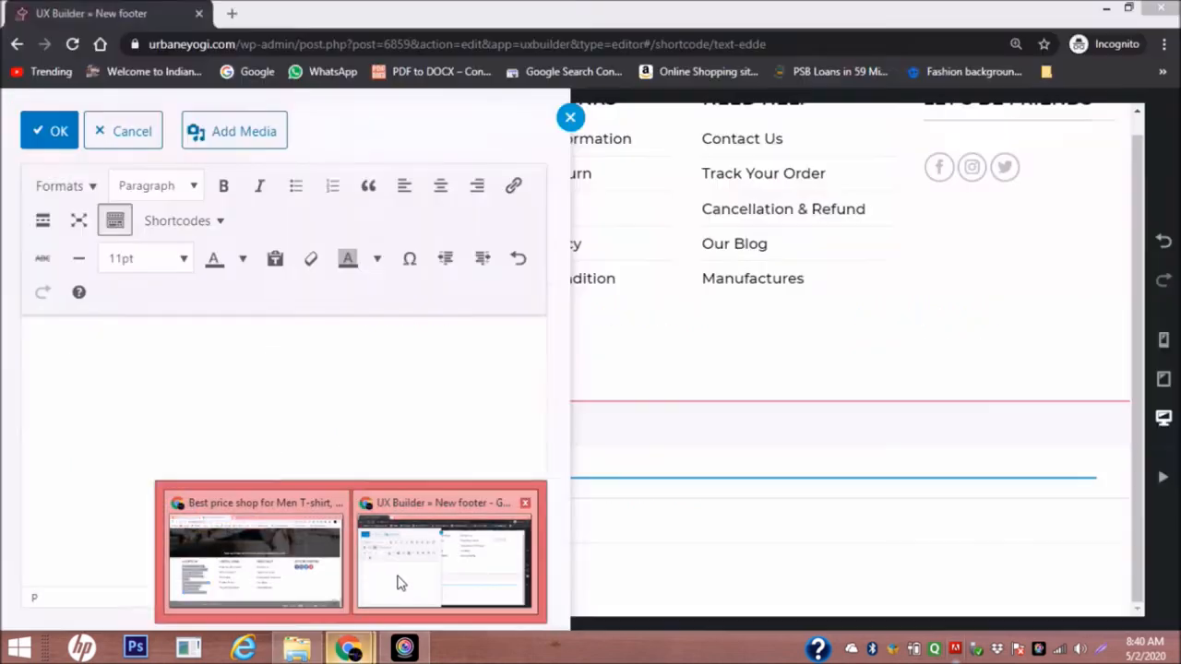
pyautogui.click(400, 582)
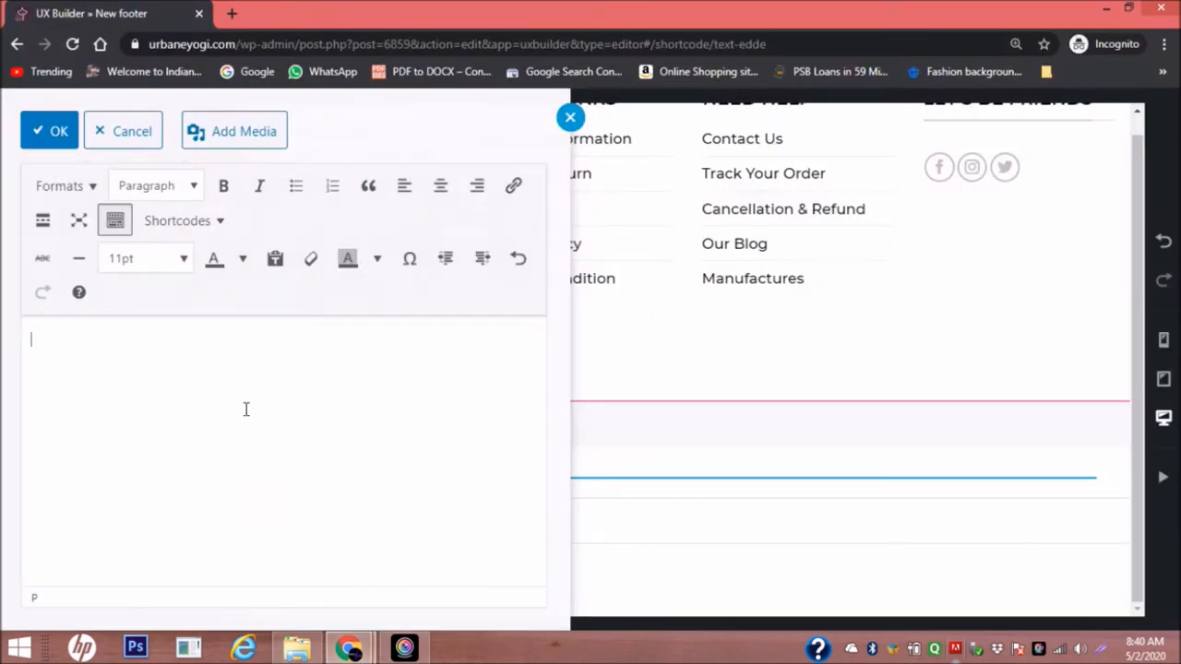
pyautogui.hotkey('ctrl', 'v')
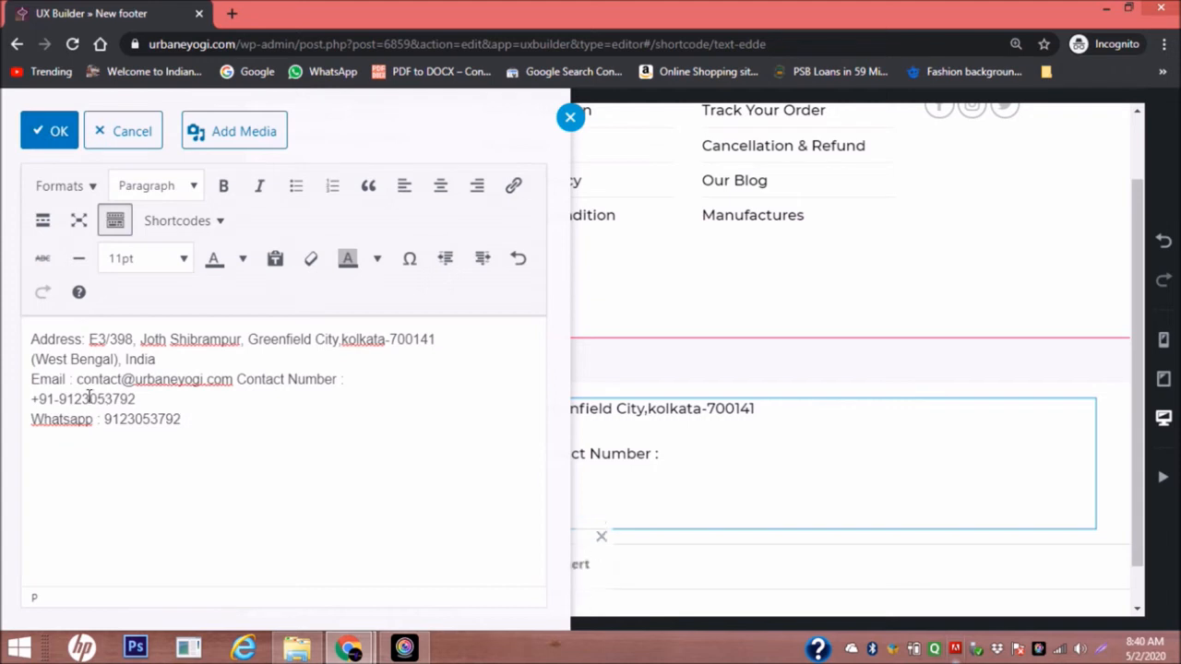
# Colour all of the pasted Locate Us contact text black and accept the text edit.
pyautogui.moveTo(181, 419); pyautogui.dragTo(22, 334)
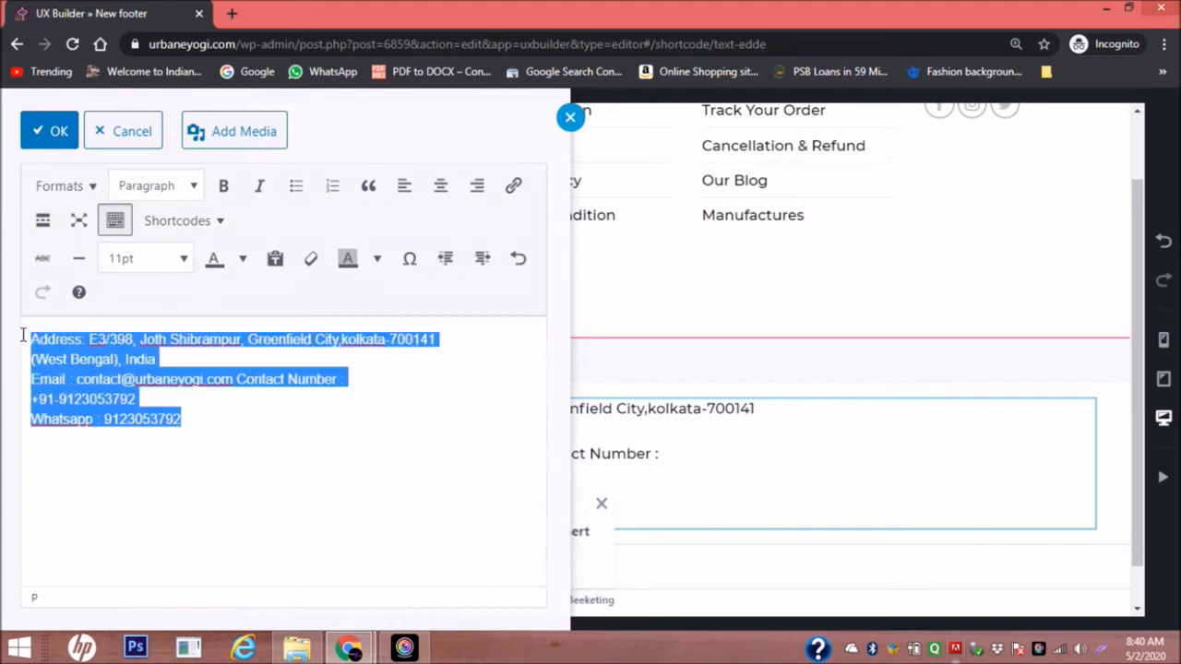
pyautogui.click(242, 259)
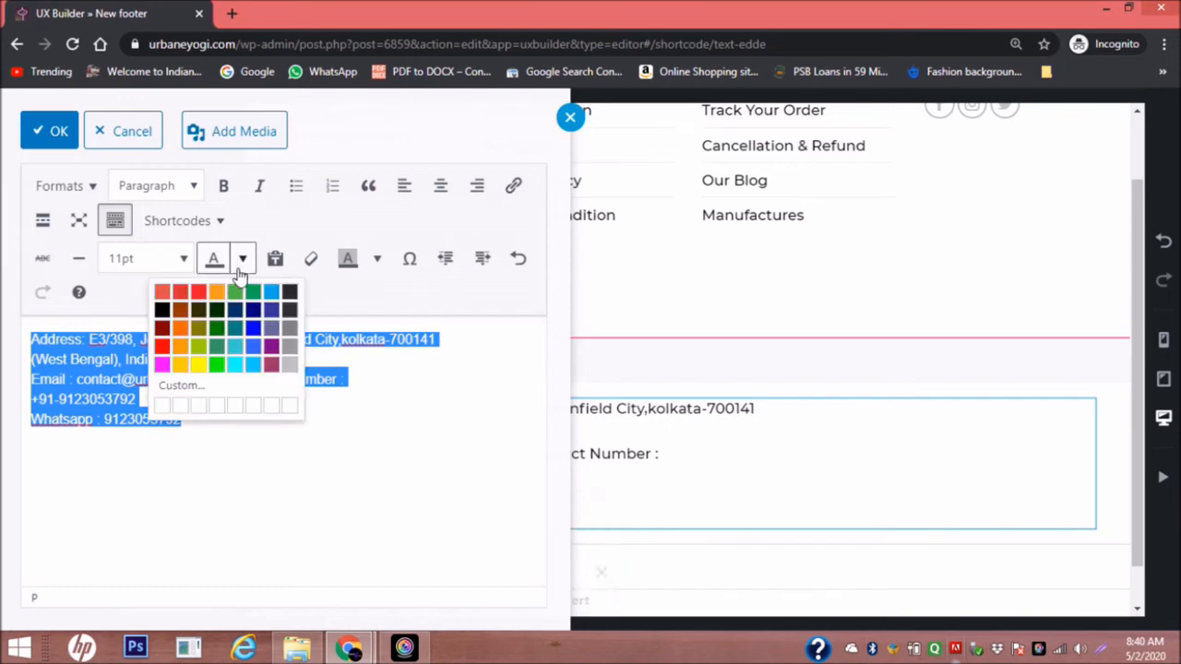
pyautogui.click(163, 310)
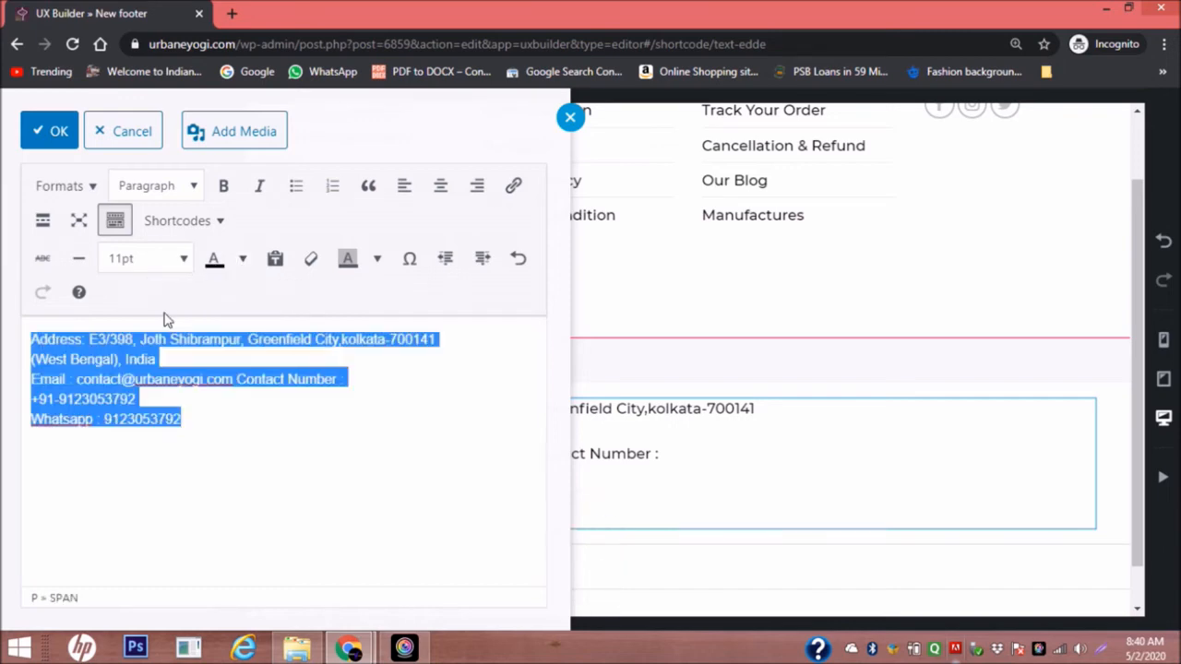
pyautogui.click(48, 131)
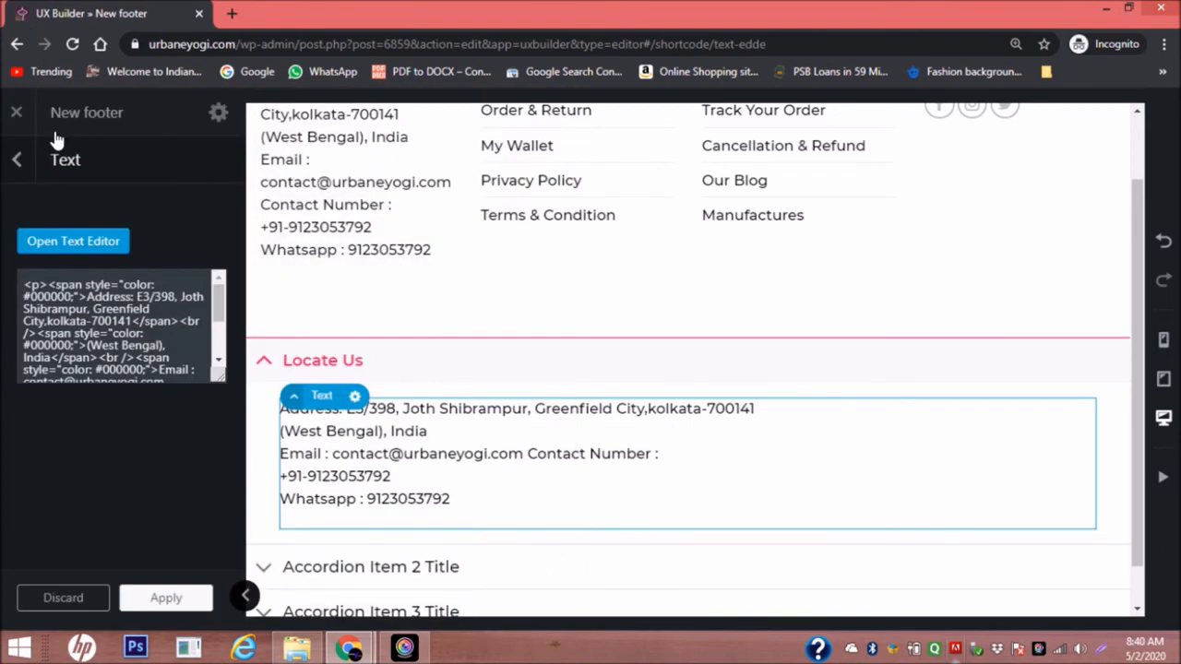
# Expand the second accordion panel and set its title to USEFUL LINKS, matching the live site's footer heading.
pyautogui.scroll(-1, 469, 406)
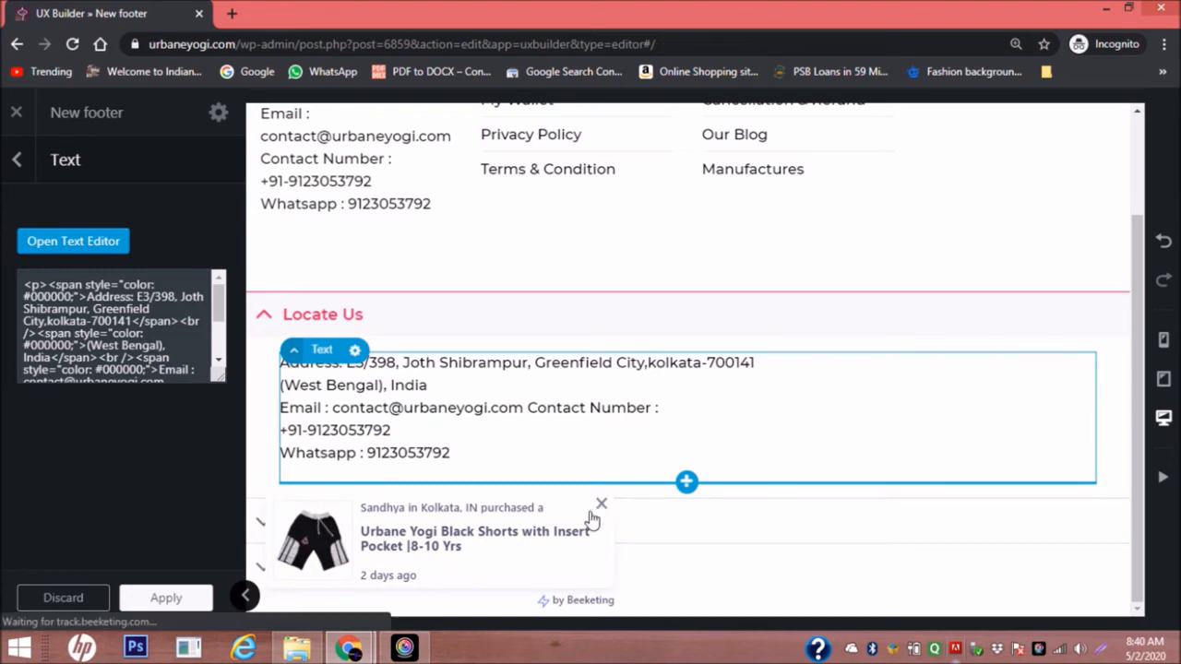
pyautogui.click(497, 534)
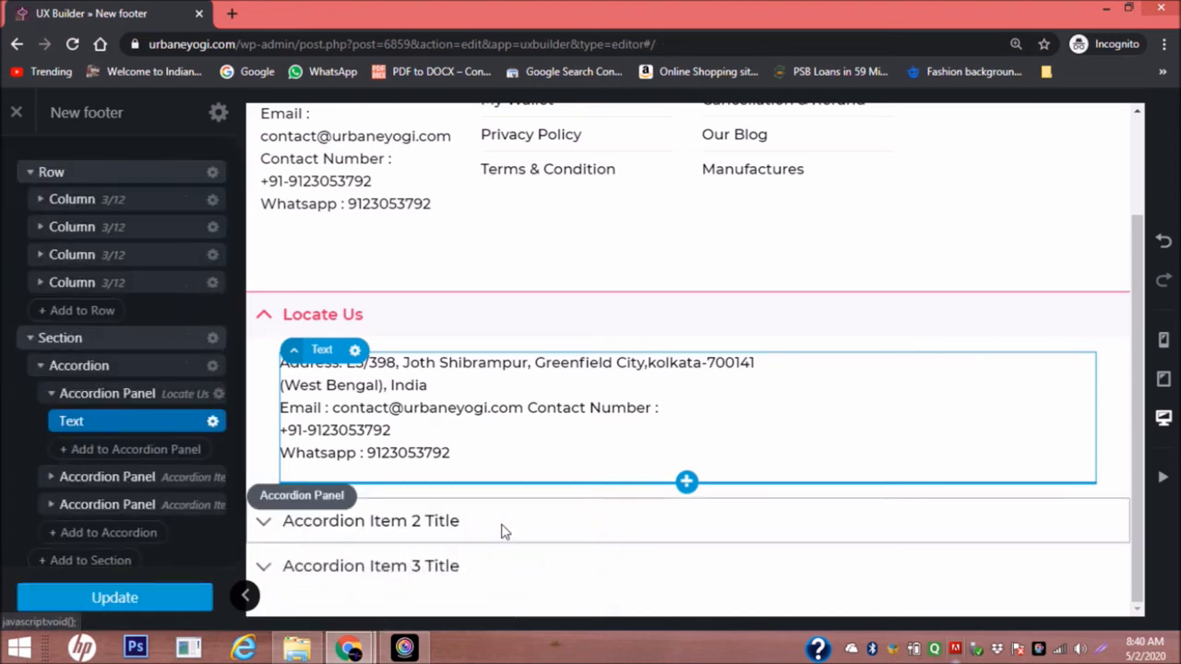
pyautogui.click(392, 526)
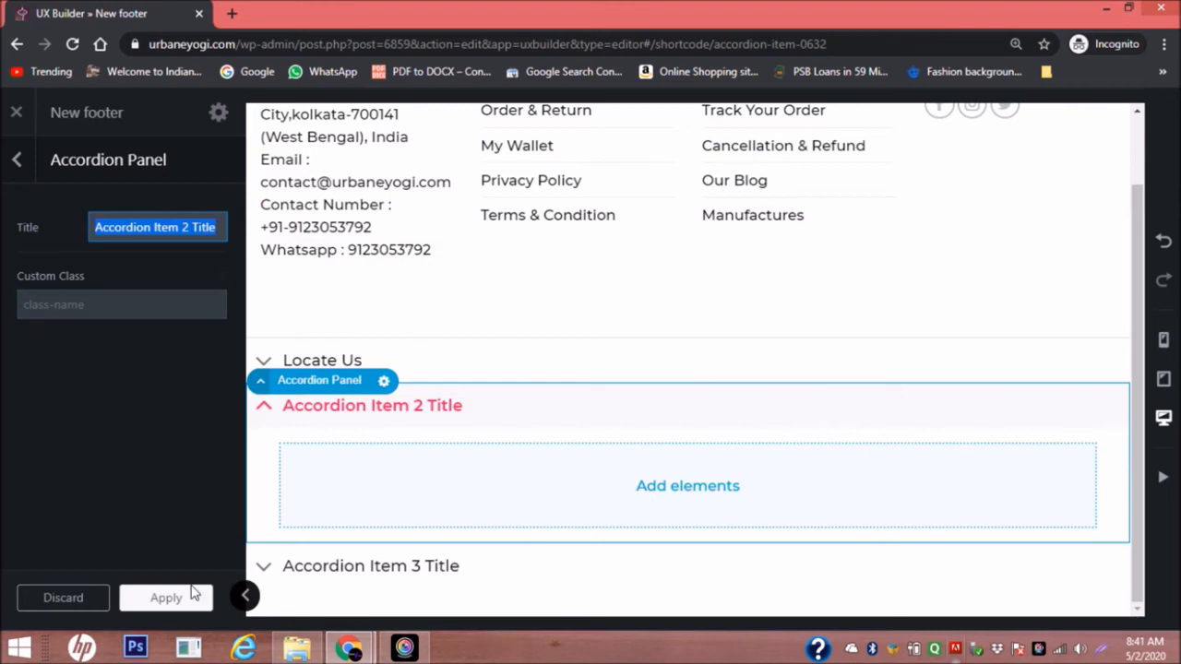
pyautogui.moveTo(349, 648)
pyautogui.click(303, 594)
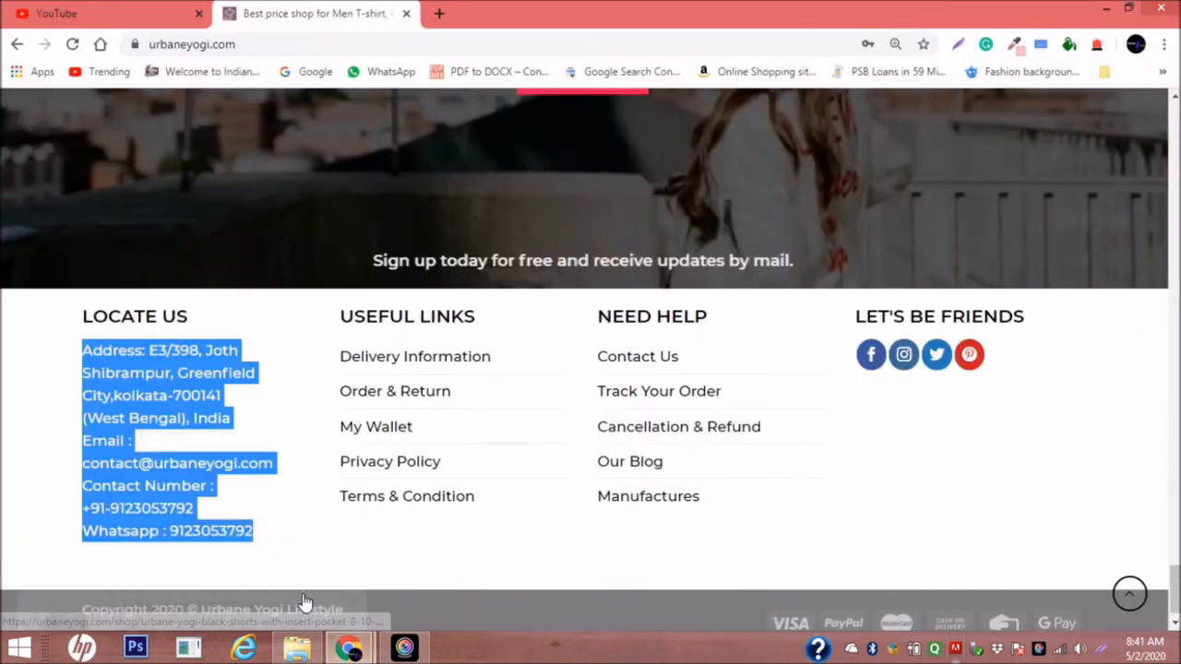
pyautogui.hotkey('alt', 'Tab')
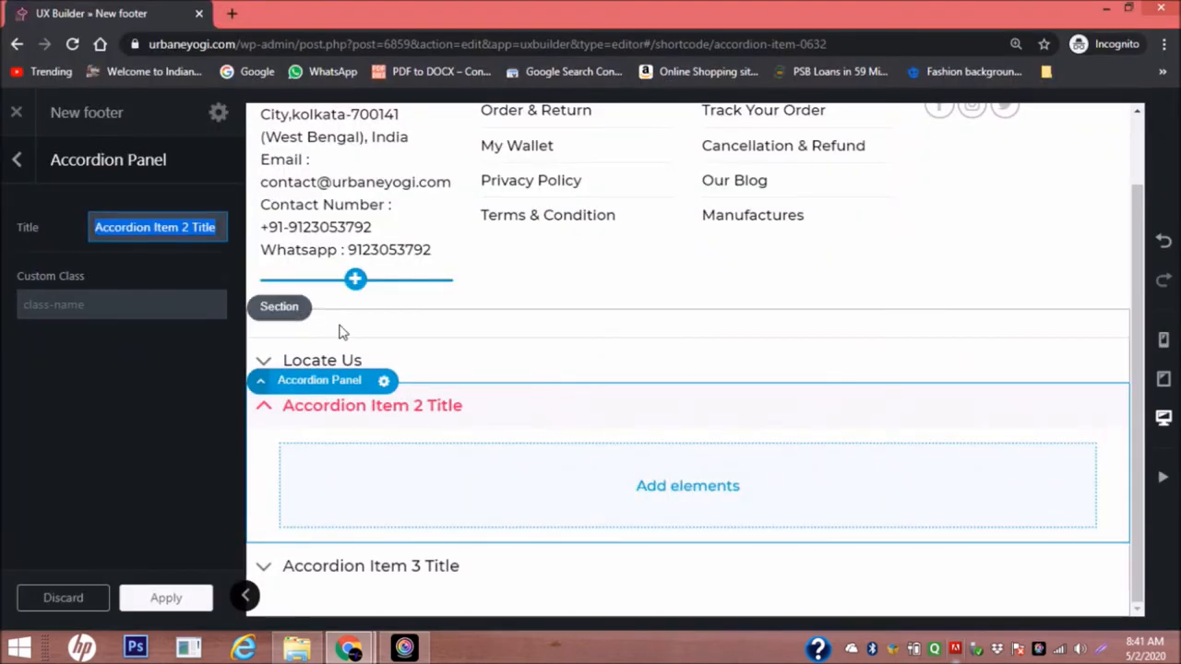
pyautogui.write('USEFUL')
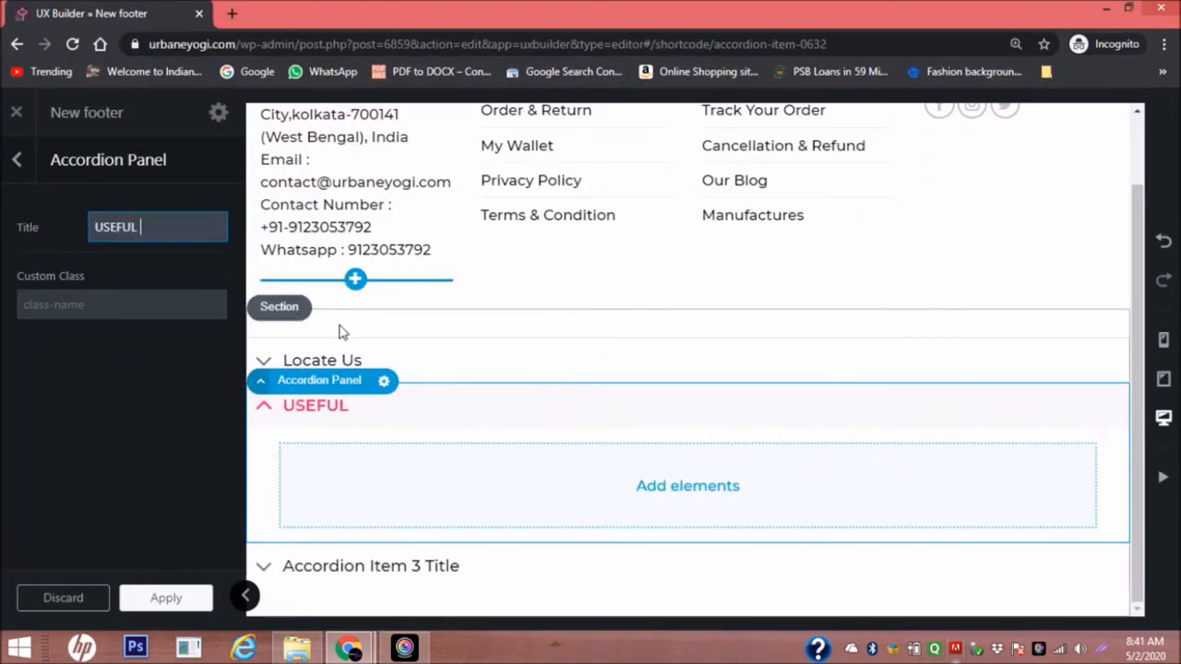
pyautogui.write(' LINKS')
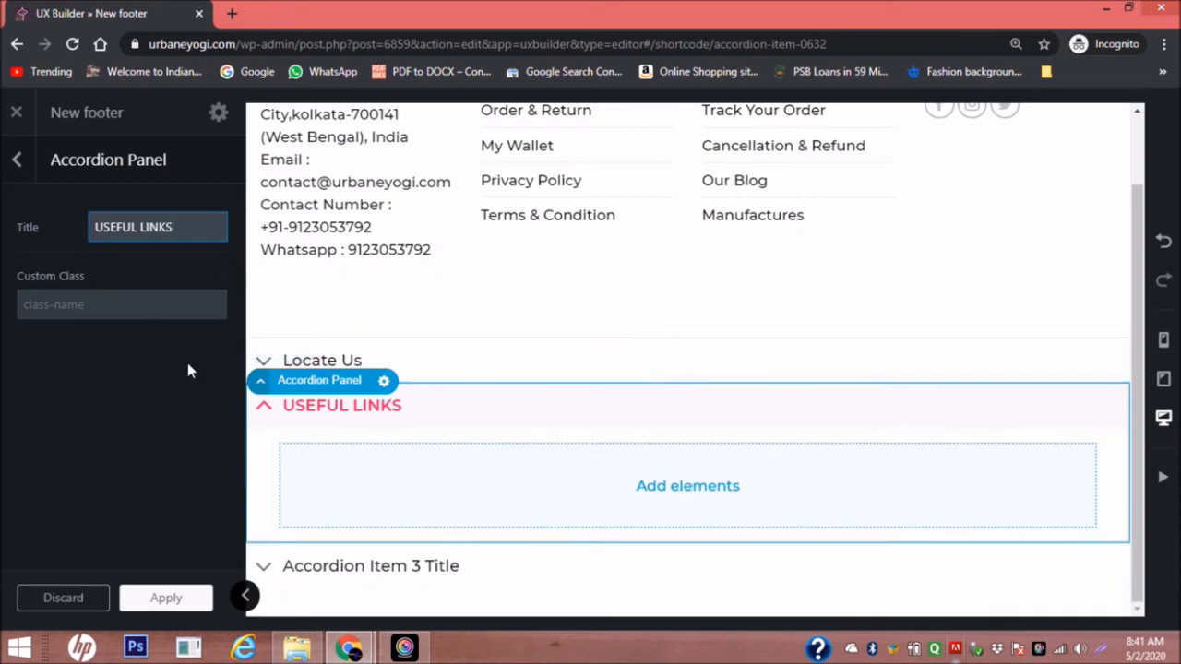
pyautogui.click(184, 601)
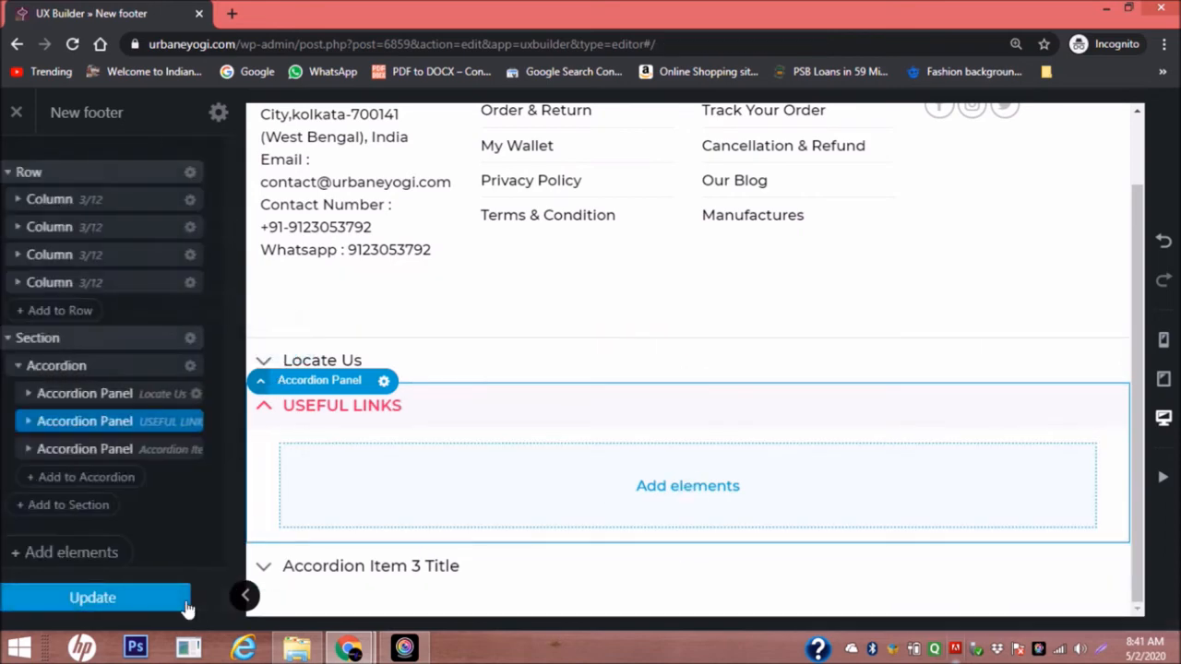
# Add a Text element with the Paragraph preset inside the USEFUL LINKS accordion panel.
pyautogui.click(690, 489)
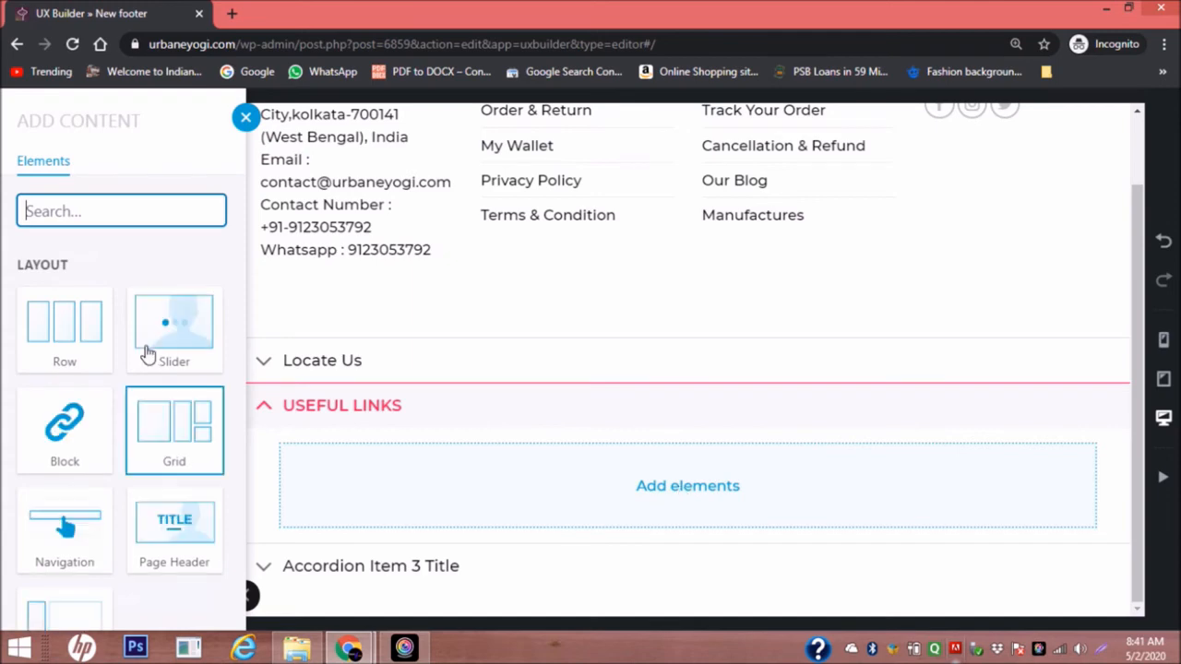
pyautogui.scroll(-3, 148, 360)
pyautogui.scroll(-2, 148, 433)
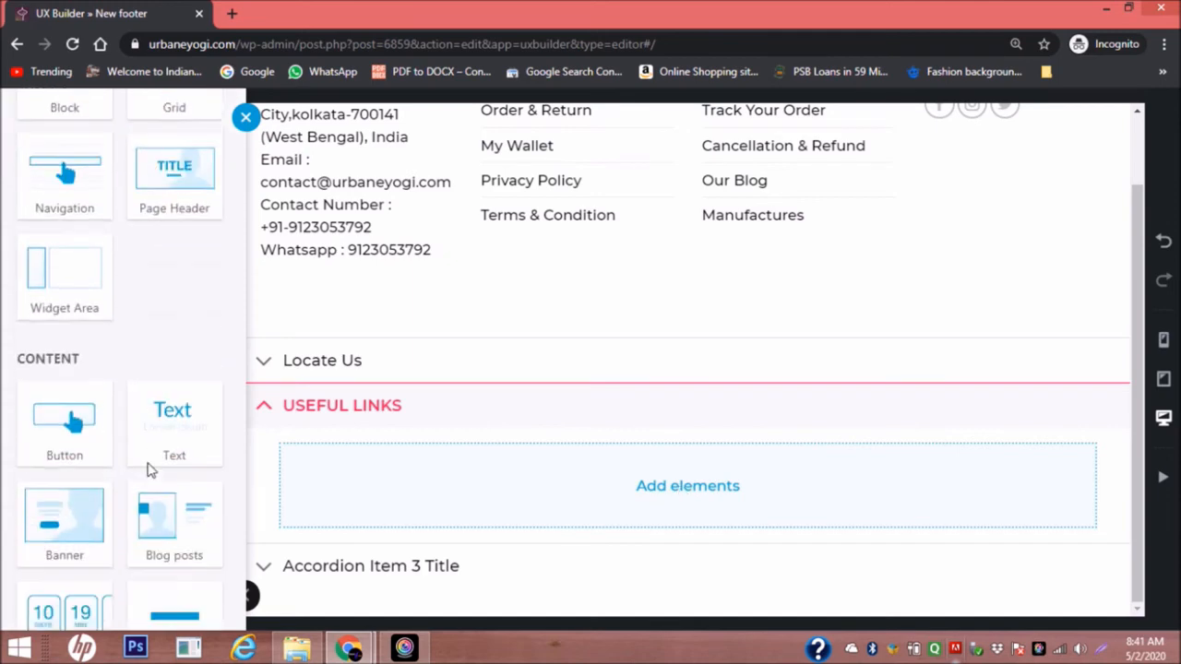
pyautogui.click(173, 386)
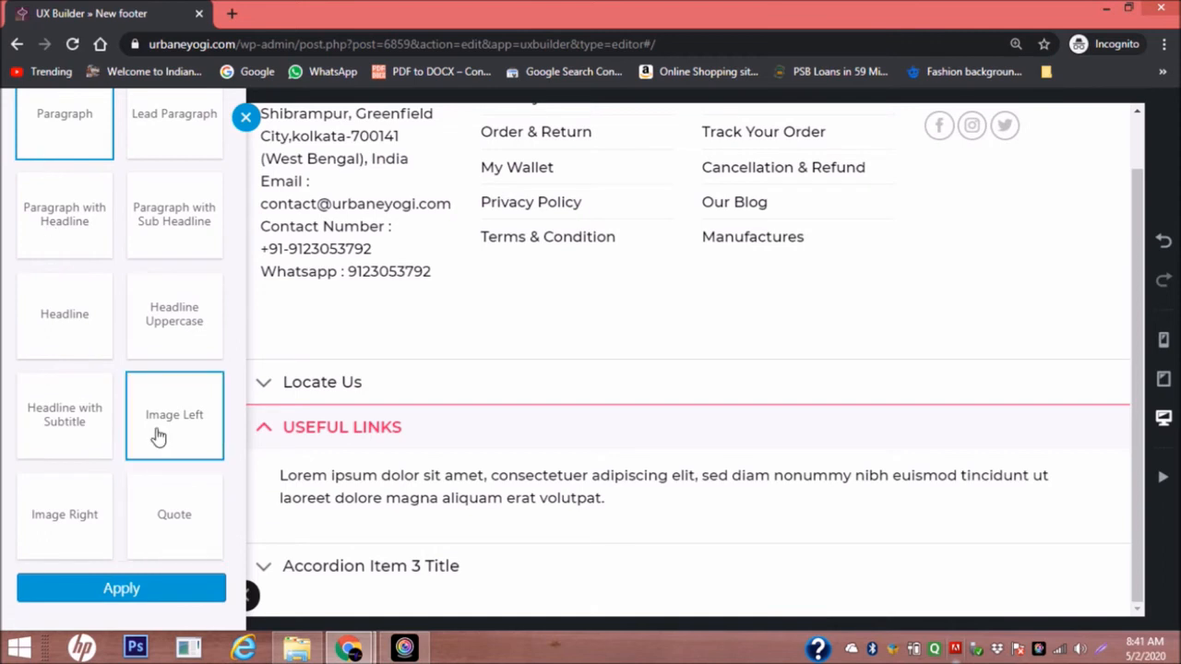
pyautogui.click(166, 595)
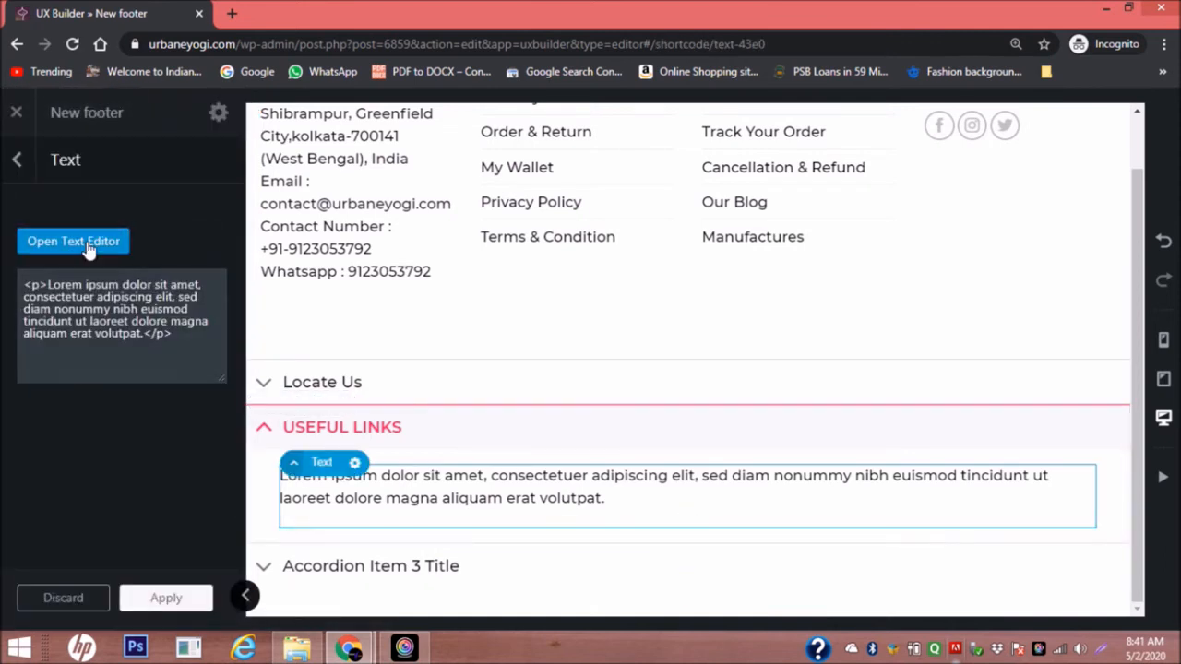
# Open the USEFUL LINKS paragraph in the text editor and delete its placeholder text.
pyautogui.click(89, 243)
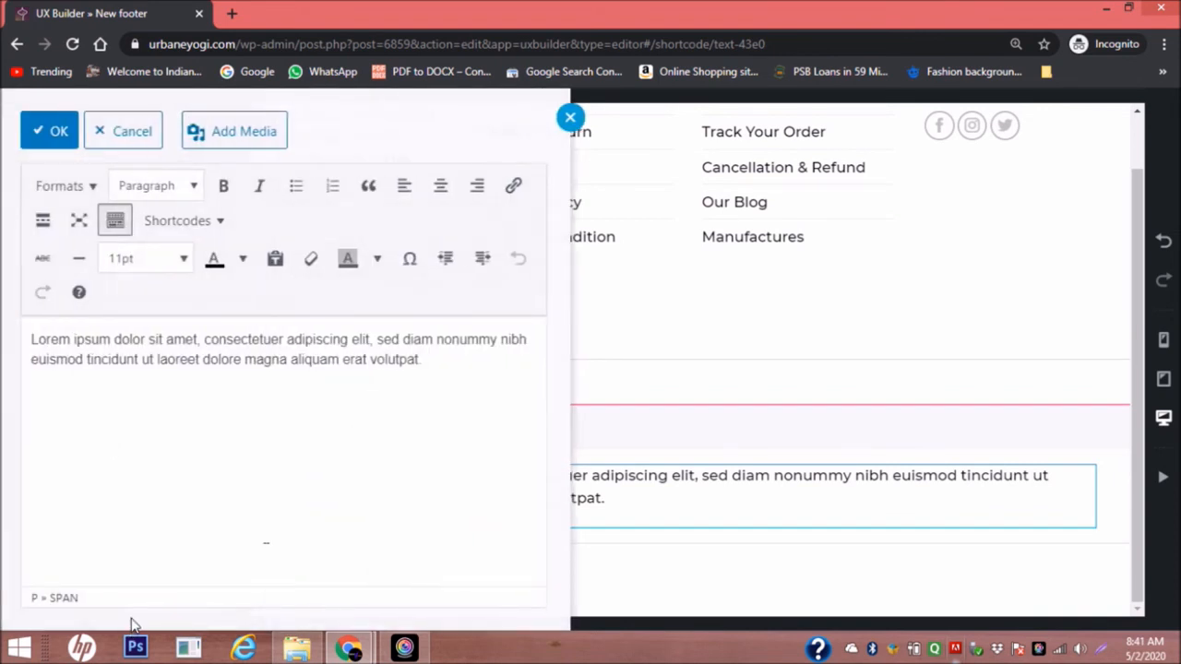
pyautogui.moveTo(421, 359); pyautogui.dragTo(28, 343)
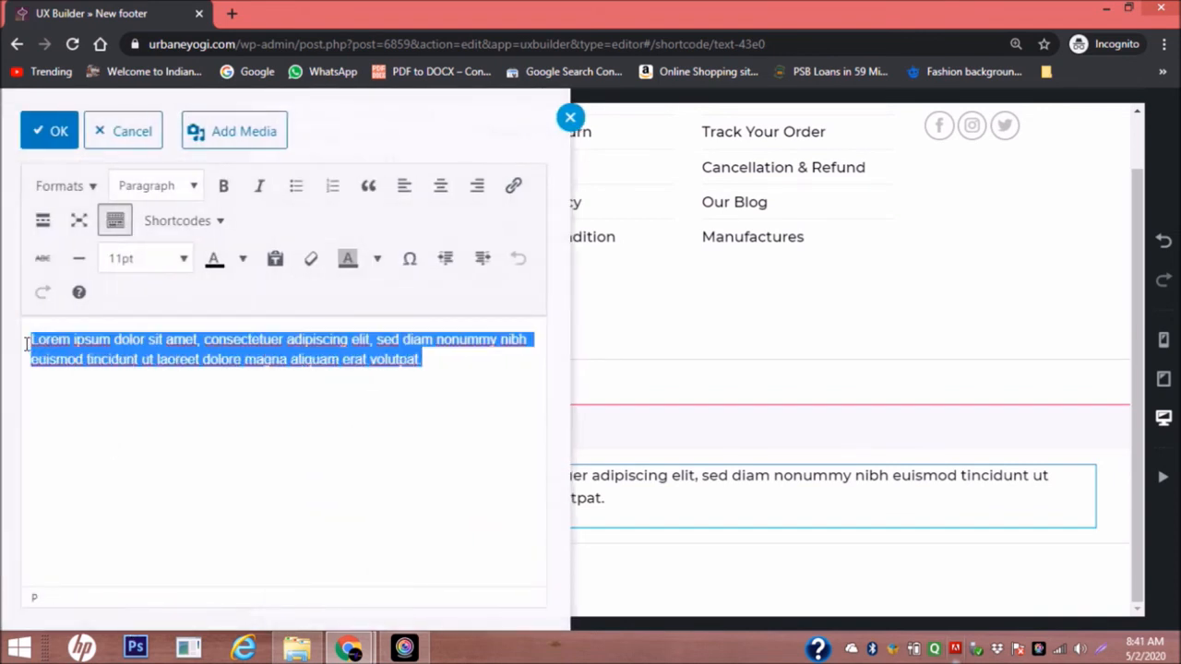
pyautogui.press('BackSpace')
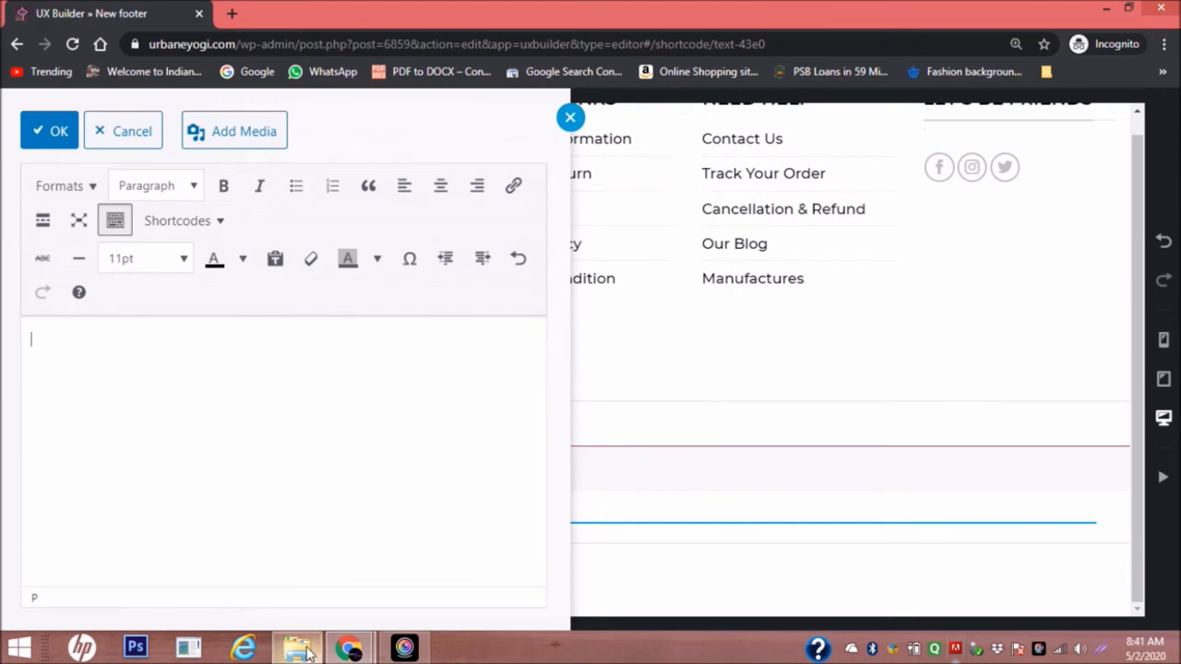
# Copy the five links, Delivery Information through Terms & Condition, from the live site's footer into the empty USEFUL LINKS paragraph.
pyautogui.moveTo(349, 648)
pyautogui.click(310, 598)
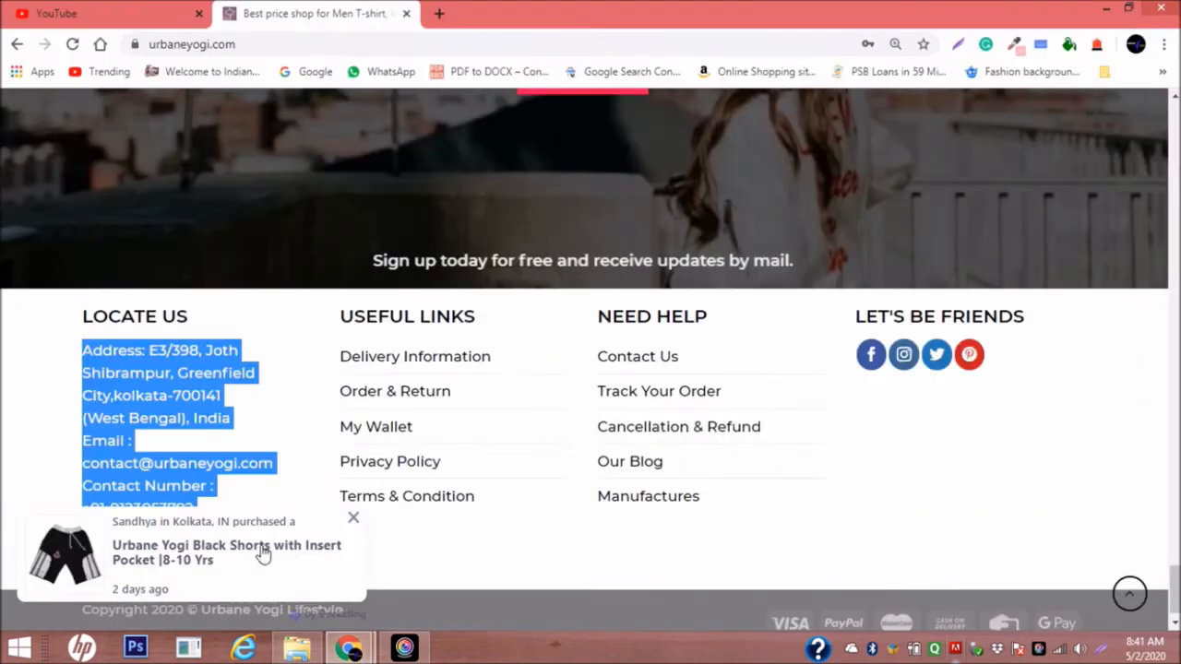
pyautogui.moveTo(337, 356); pyautogui.dragTo(486, 506)
pyautogui.hotkey('ctrl', 'c')
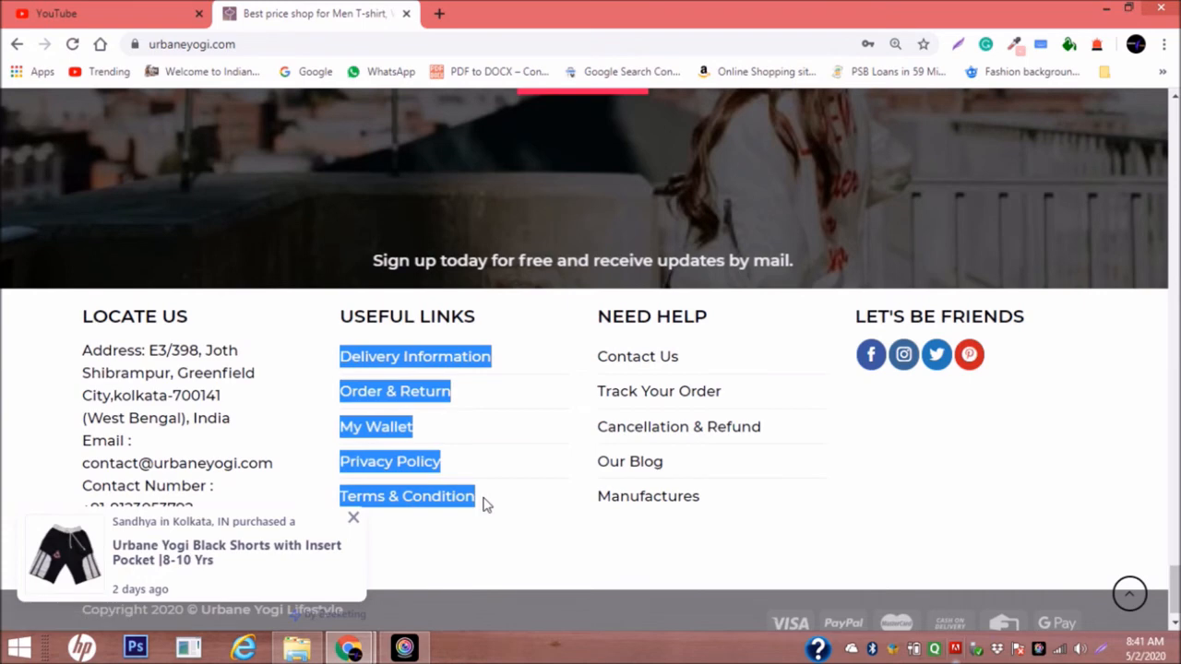
pyautogui.hotkey('alt', 'Tab')
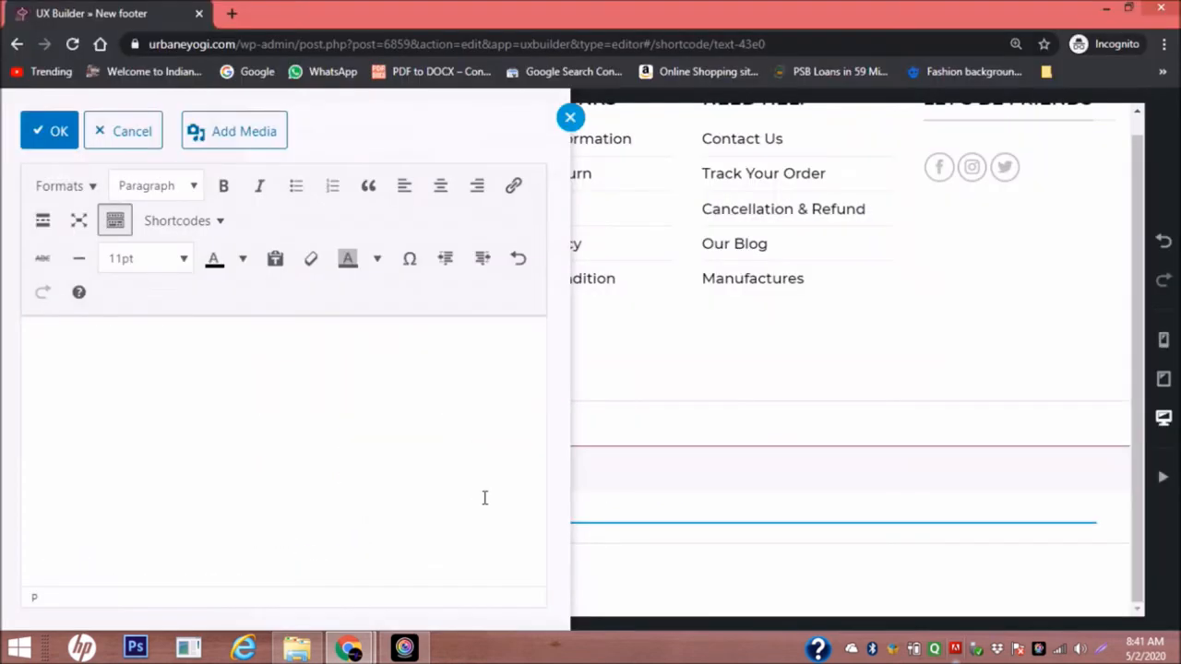
pyautogui.hotkey('ctrl', 'v')
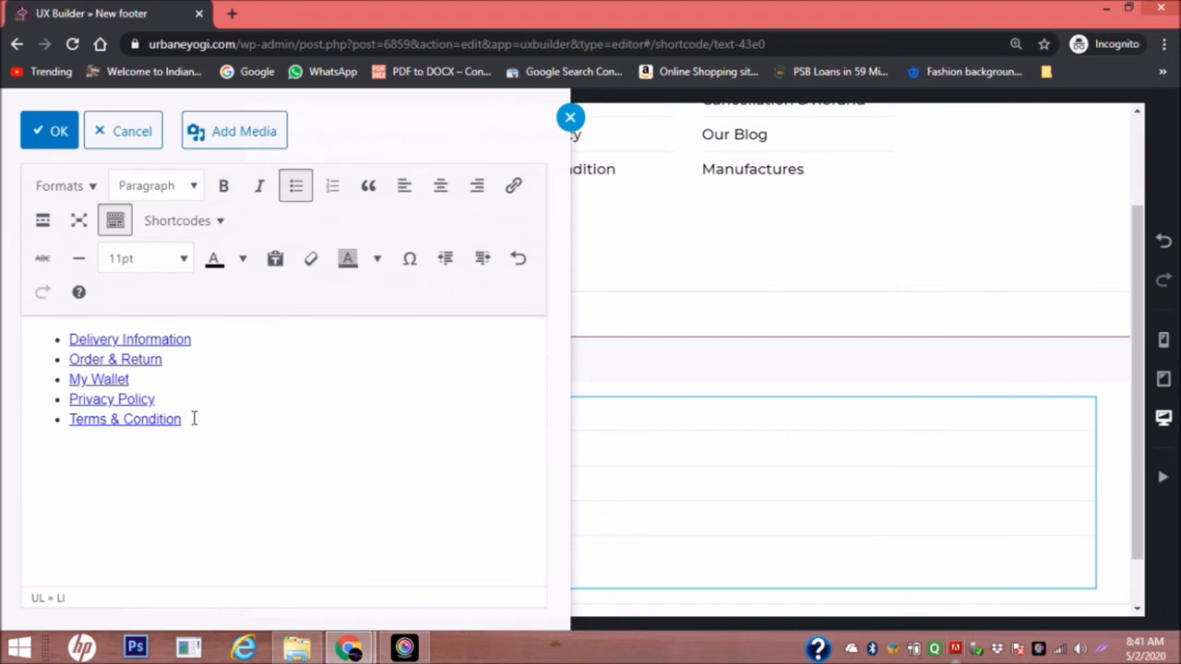
# Colour all five pasted useful links black and accept the text edit.
pyautogui.moveTo(180, 420); pyautogui.dragTo(55, 342)
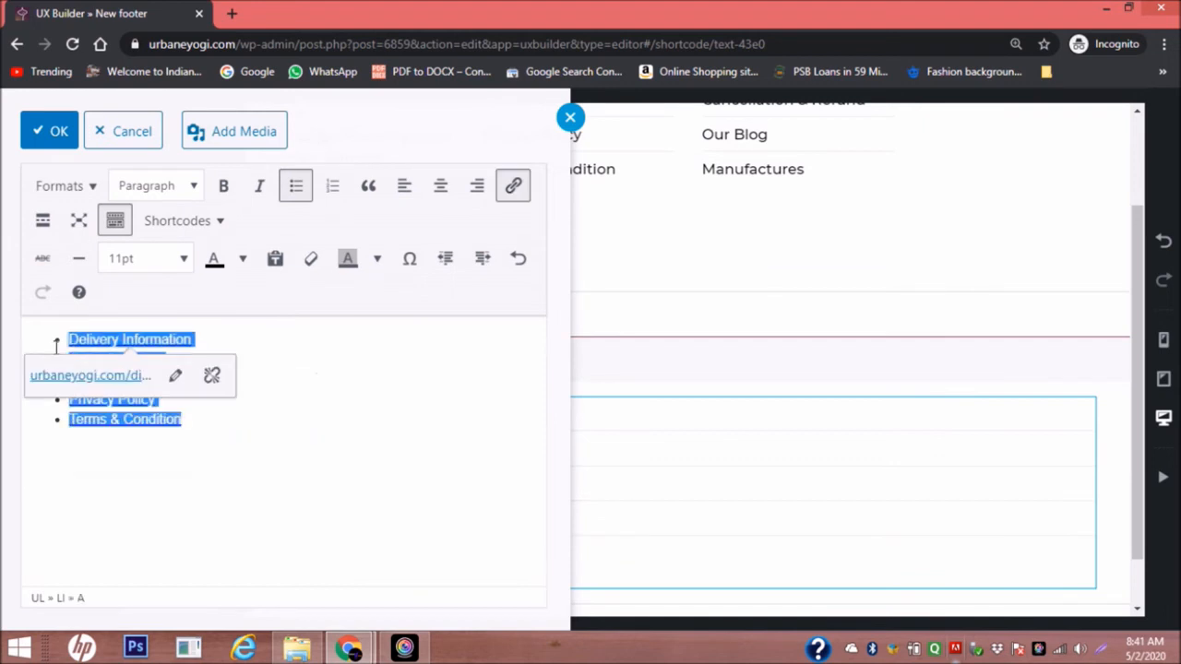
pyautogui.click(216, 263)
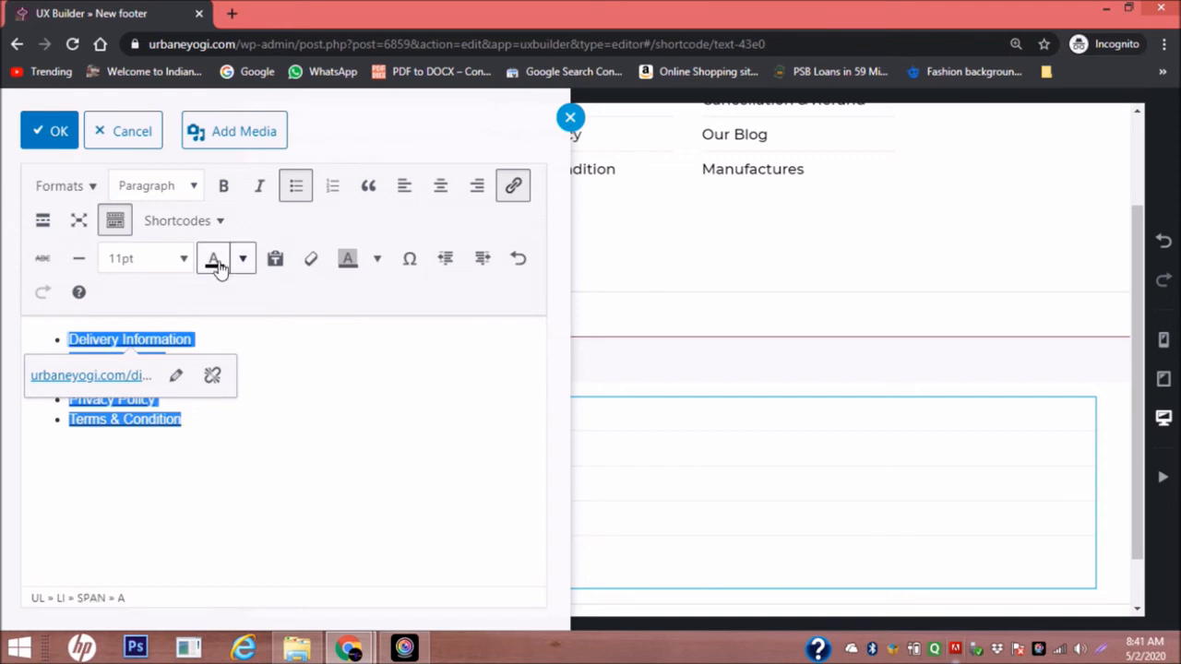
pyautogui.click(308, 473)
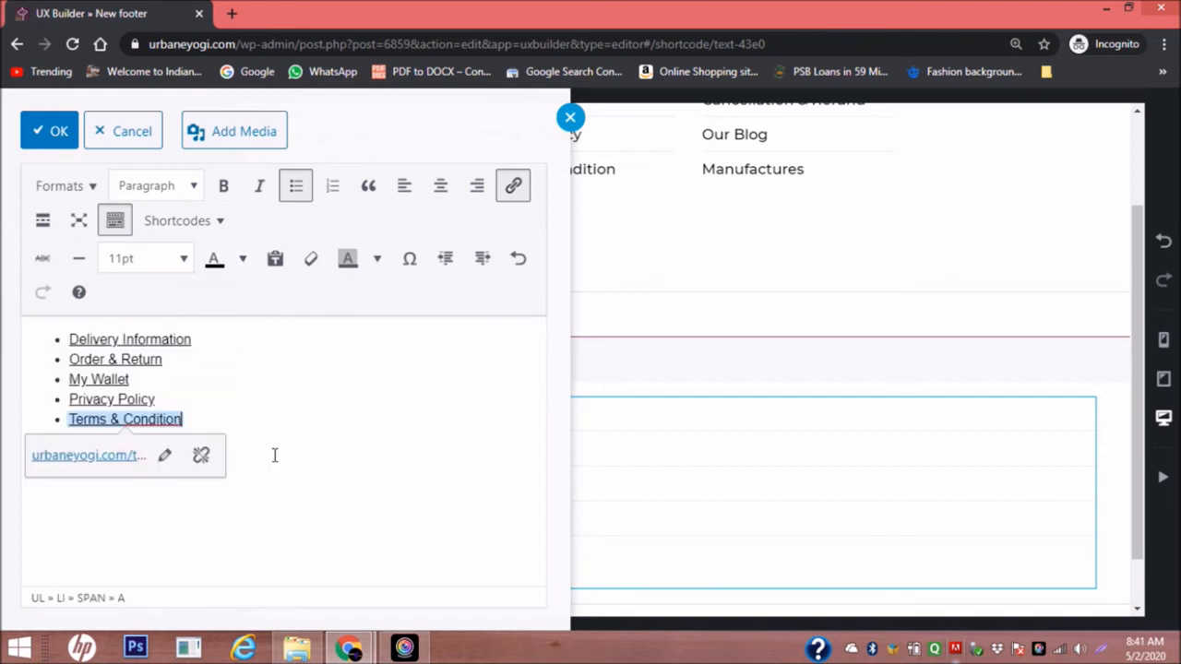
pyautogui.click(39, 131)
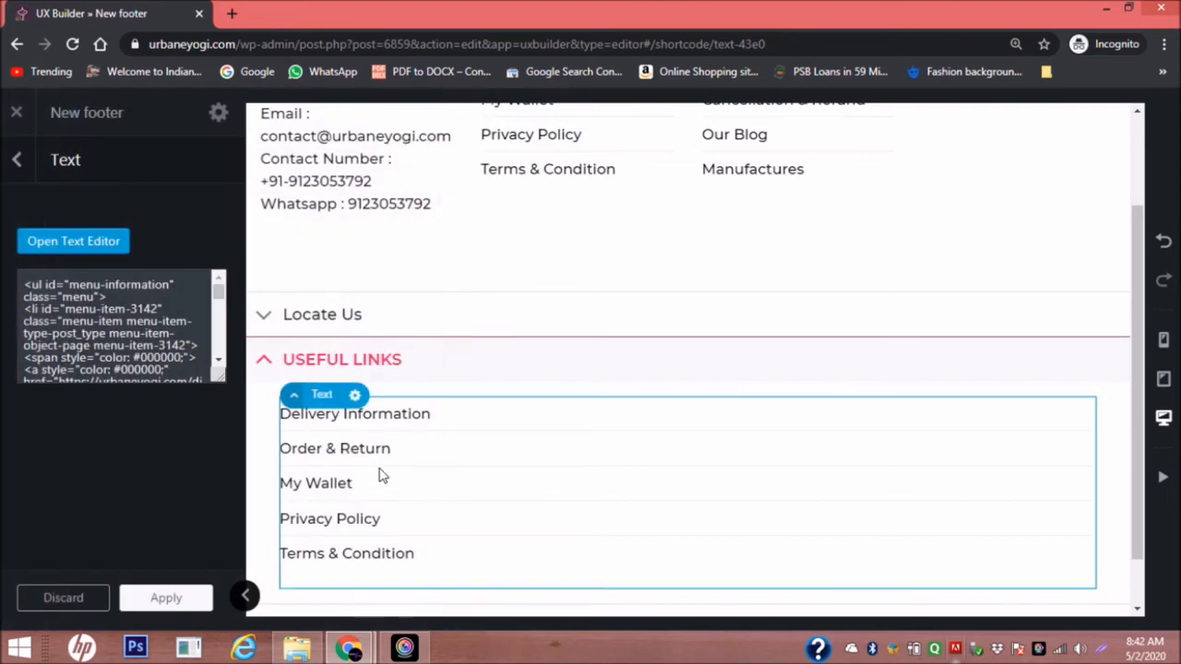
# Expand the third accordion panel, set its title to NEED HELP and apply the change.
pyautogui.scroll(-1, 401, 420)
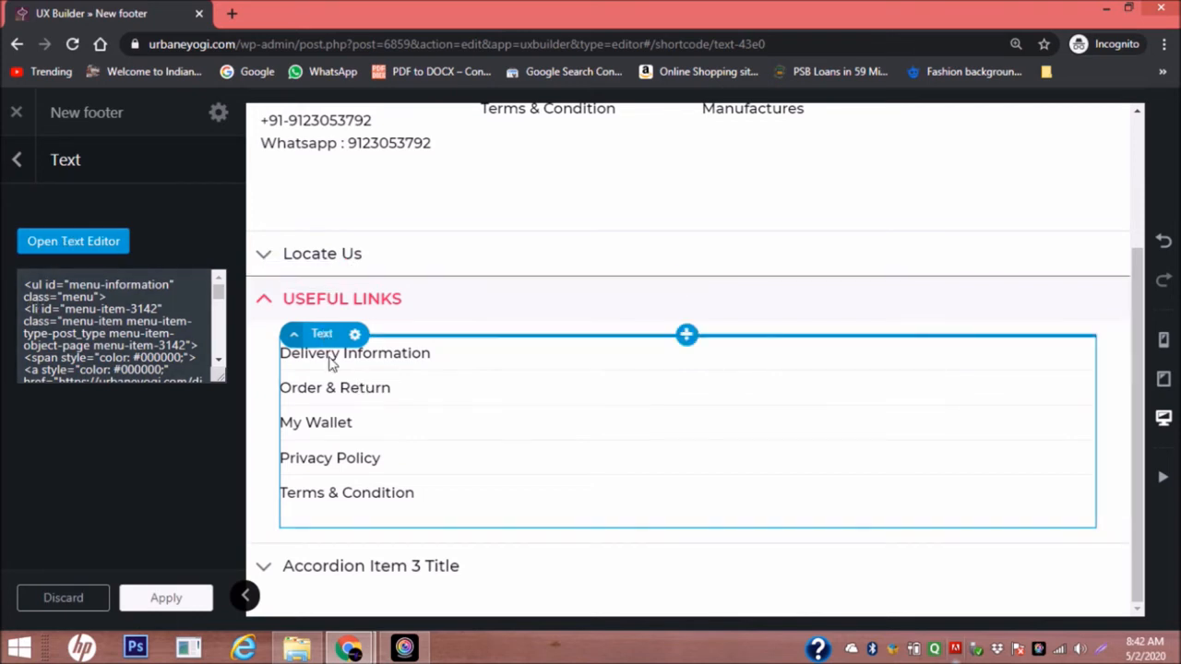
pyautogui.click(274, 574)
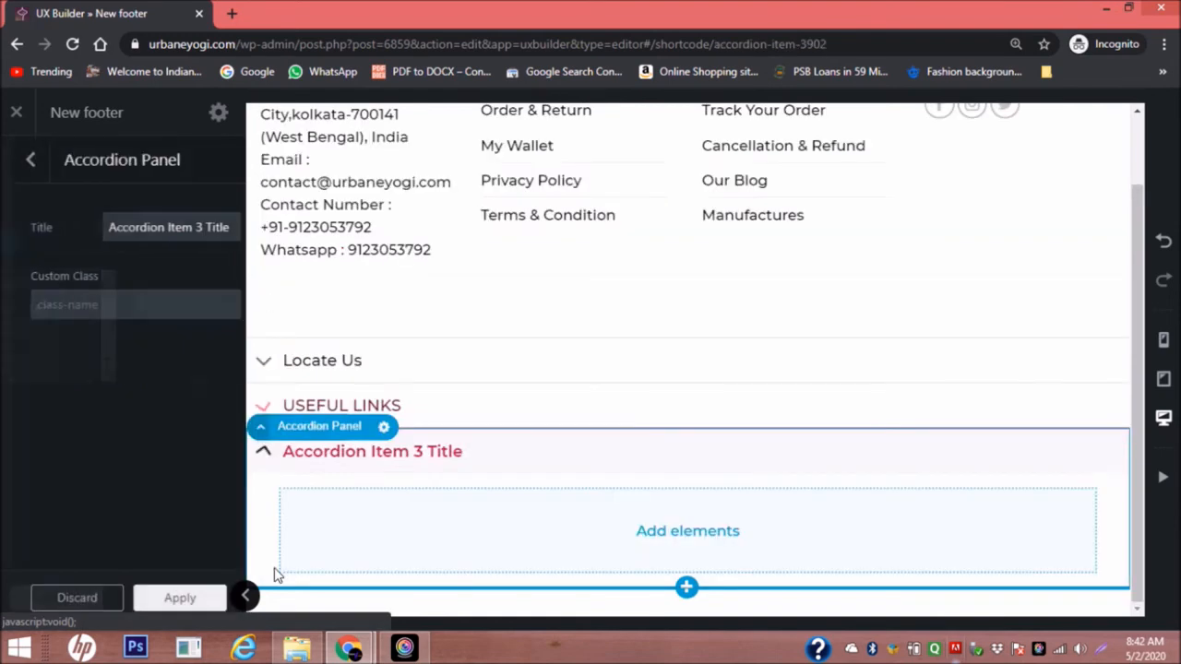
pyautogui.tripleClick(189, 228)
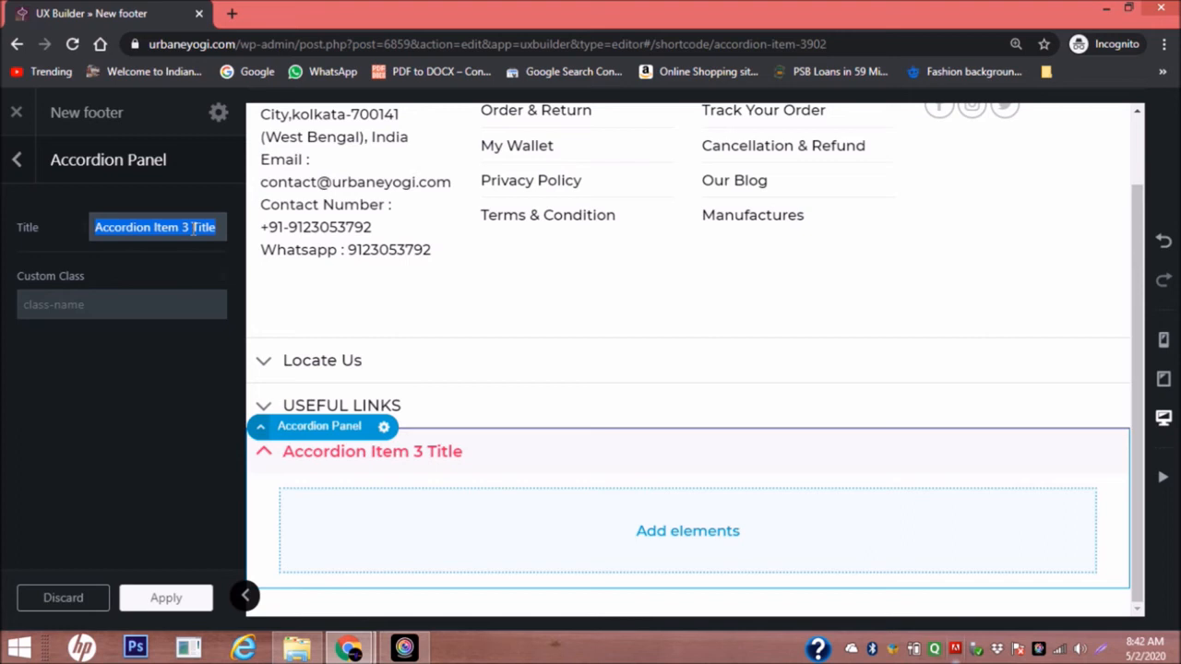
pyautogui.write('N')
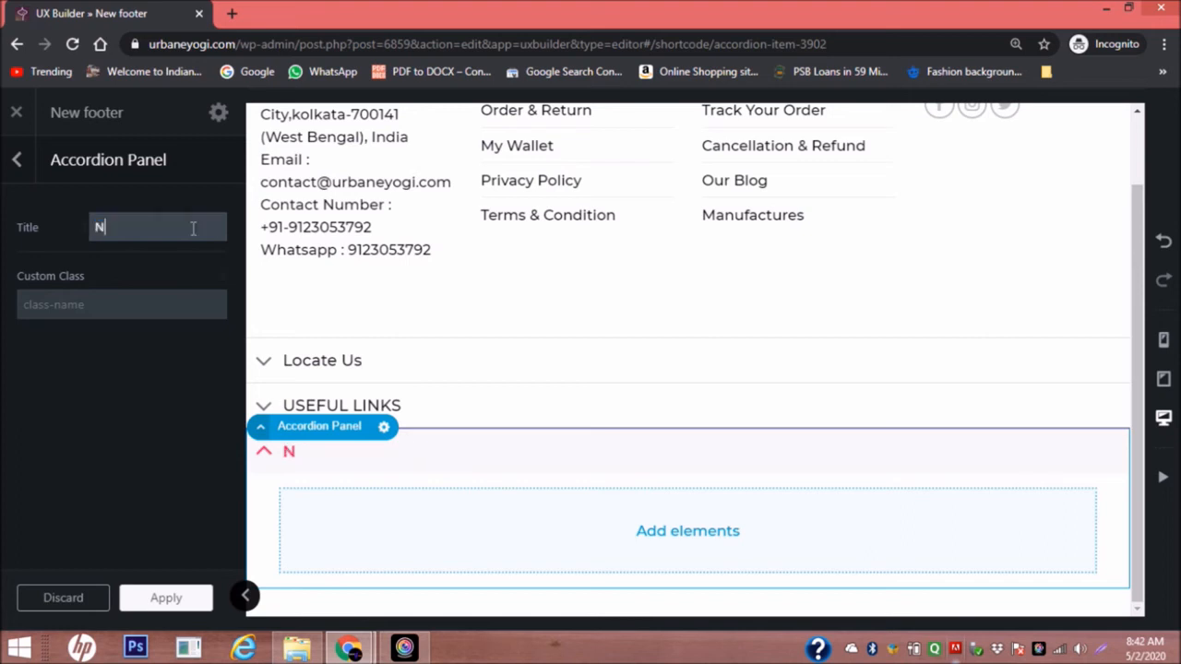
pyautogui.write('EED HELP')
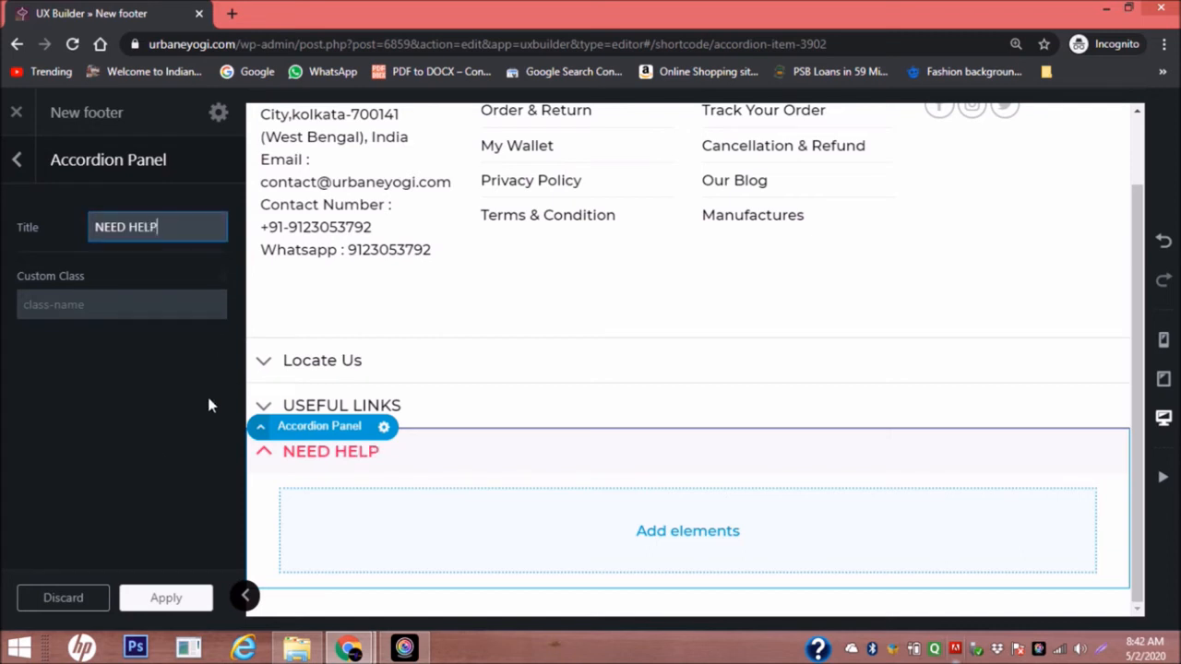
pyautogui.click(161, 600)
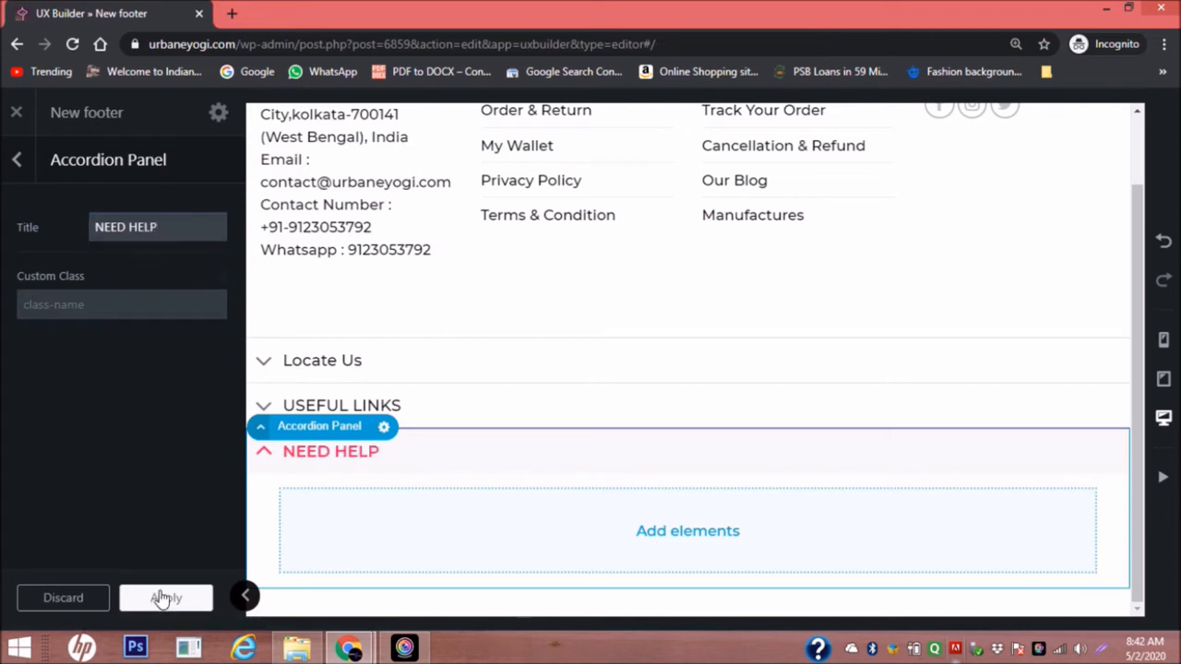
# Add a Text element with the Paragraph preset inside the NEED HELP accordion panel.
pyautogui.click(691, 536)
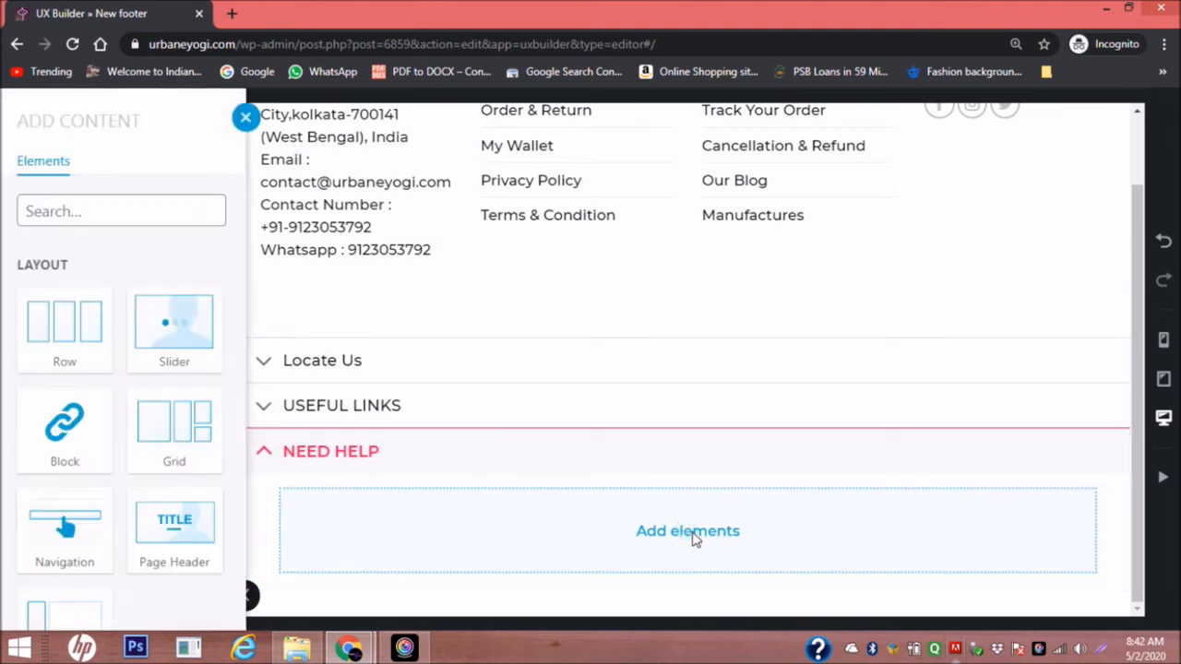
pyautogui.scroll(-5, 19, 438)
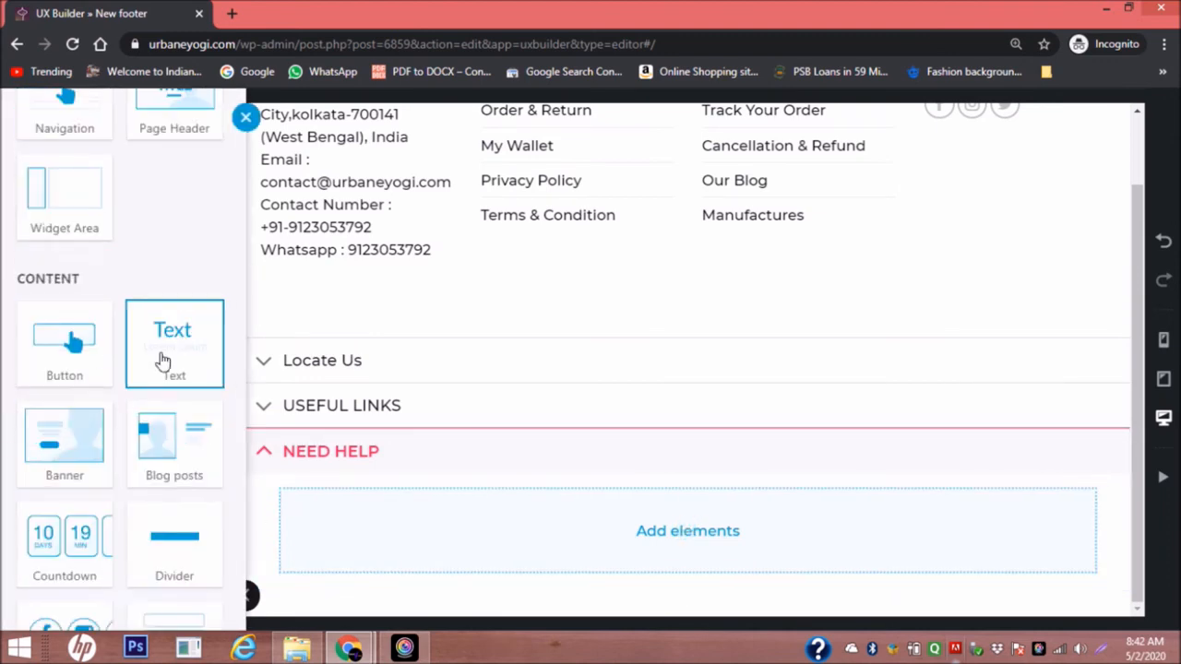
pyautogui.click(162, 359)
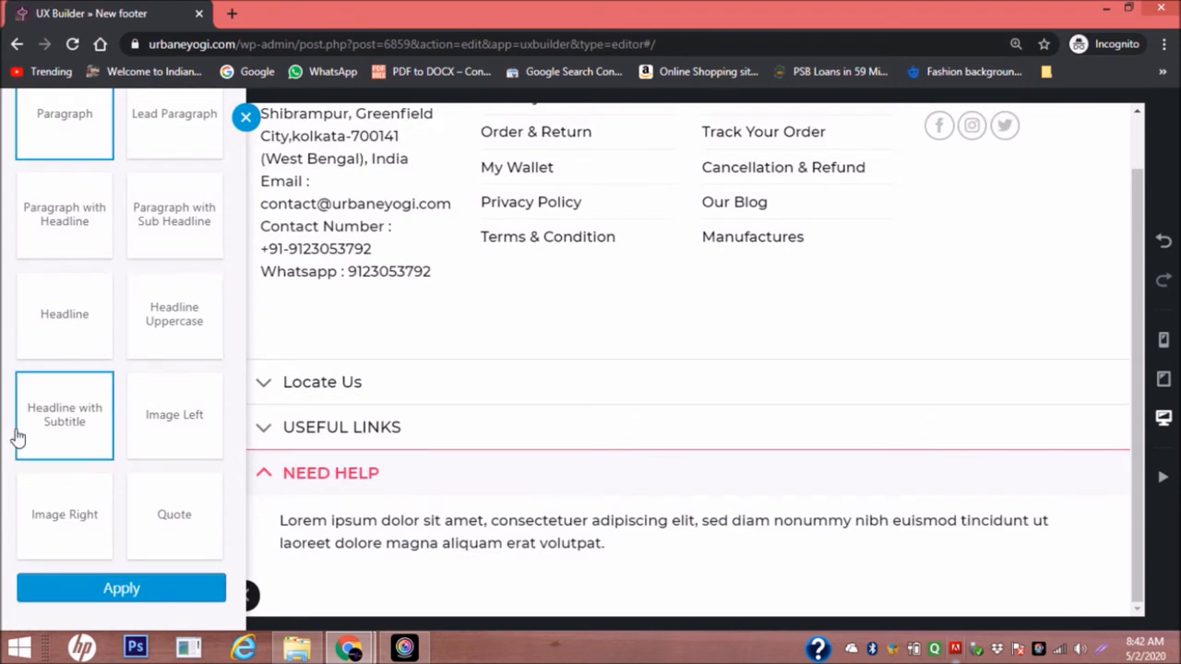
pyautogui.click(69, 587)
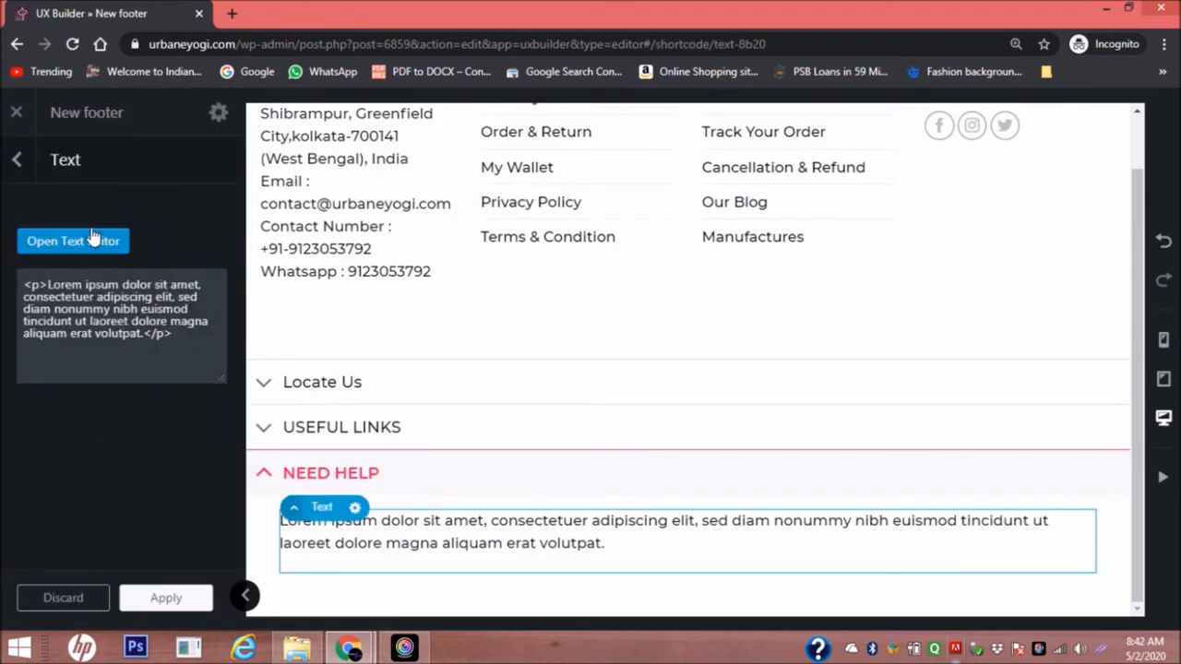
# Open the NEED HELP paragraph in the text editor and delete its placeholder text.
pyautogui.click(91, 239)
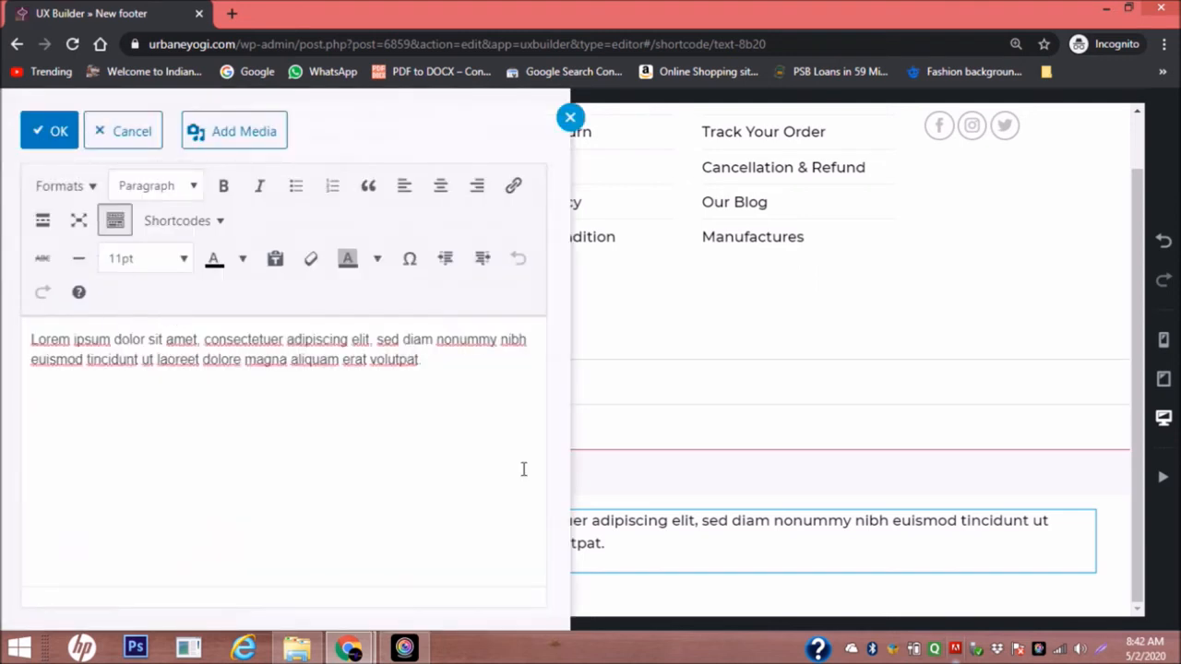
pyautogui.moveTo(423, 361); pyautogui.dragTo(26, 343)
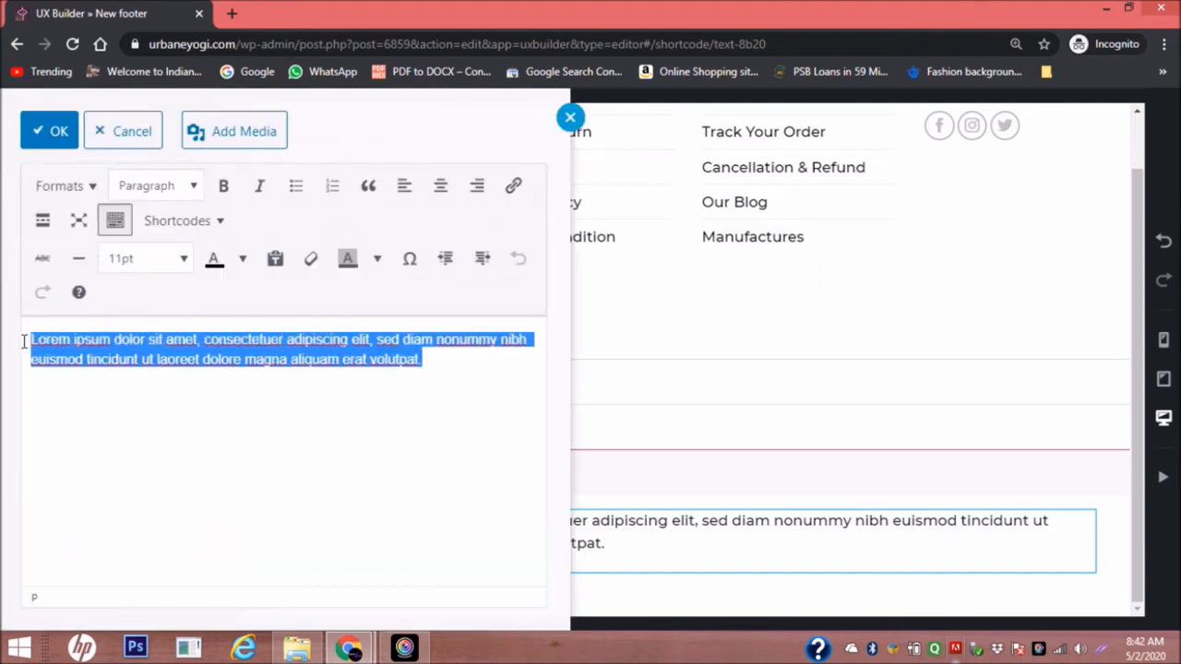
pyautogui.press('Delete')
# Copy the five links, Contact Us through Manufactures, from the live site's footer into the empty NEED HELP paragraph.
pyautogui.hotkey('alt', 'Tab')
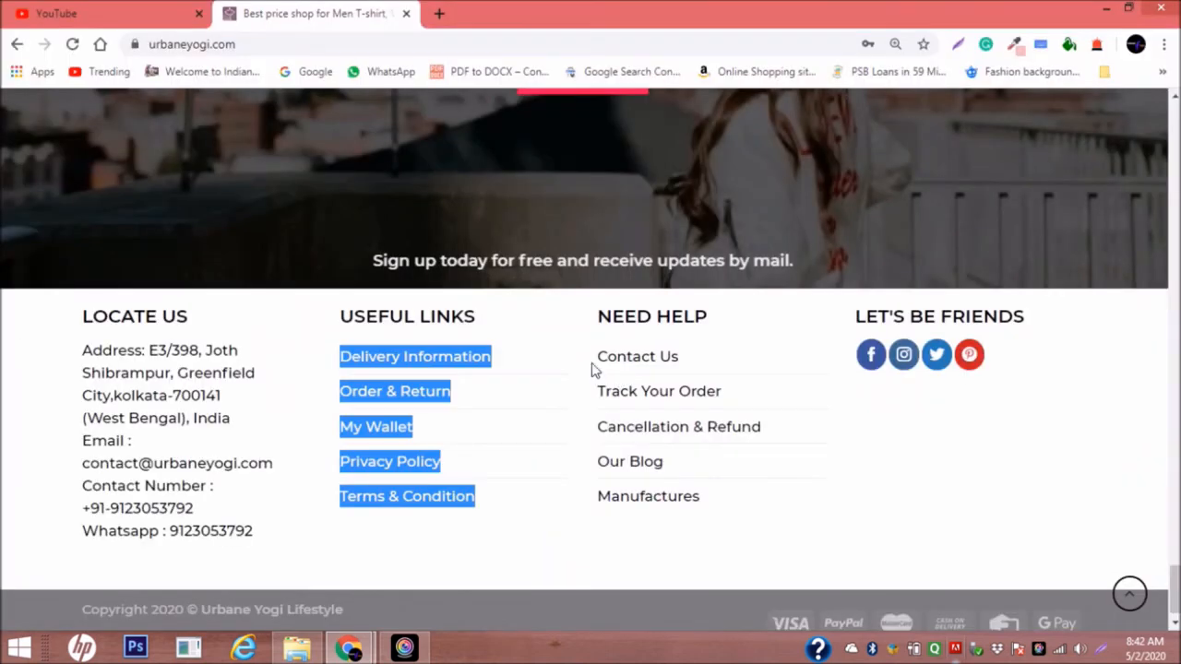
pyautogui.moveTo(594, 370); pyautogui.dragTo(703, 514)
pyautogui.hotkey('ctrl', 'c')
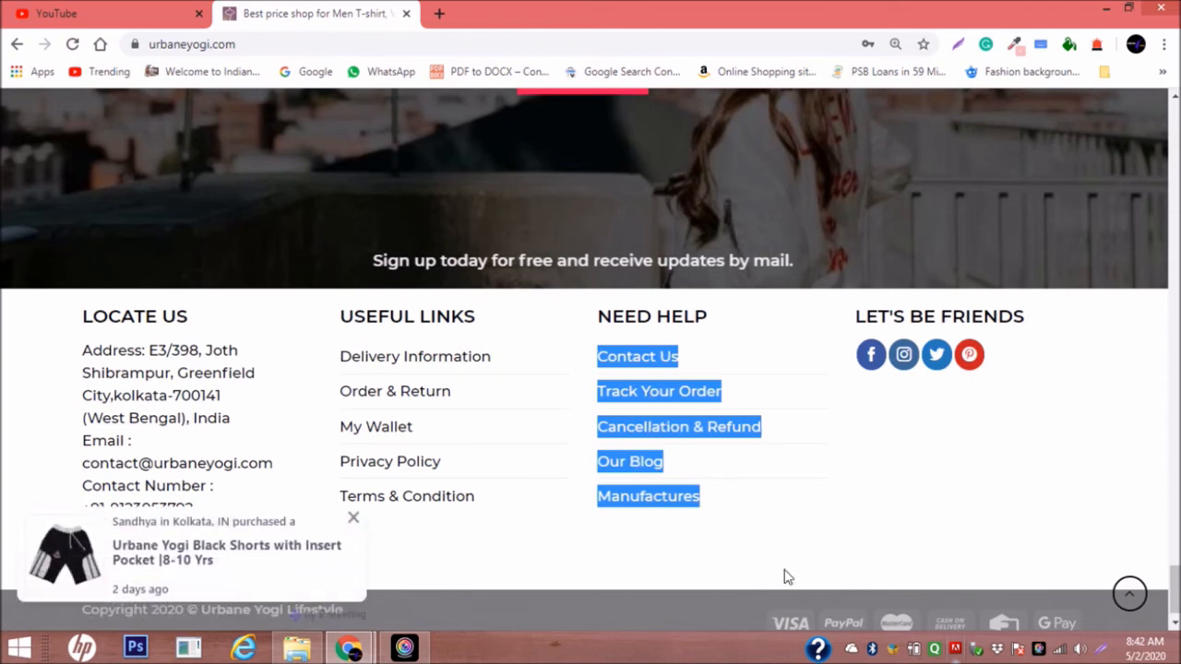
pyautogui.hotkey('alt', 'Tab')
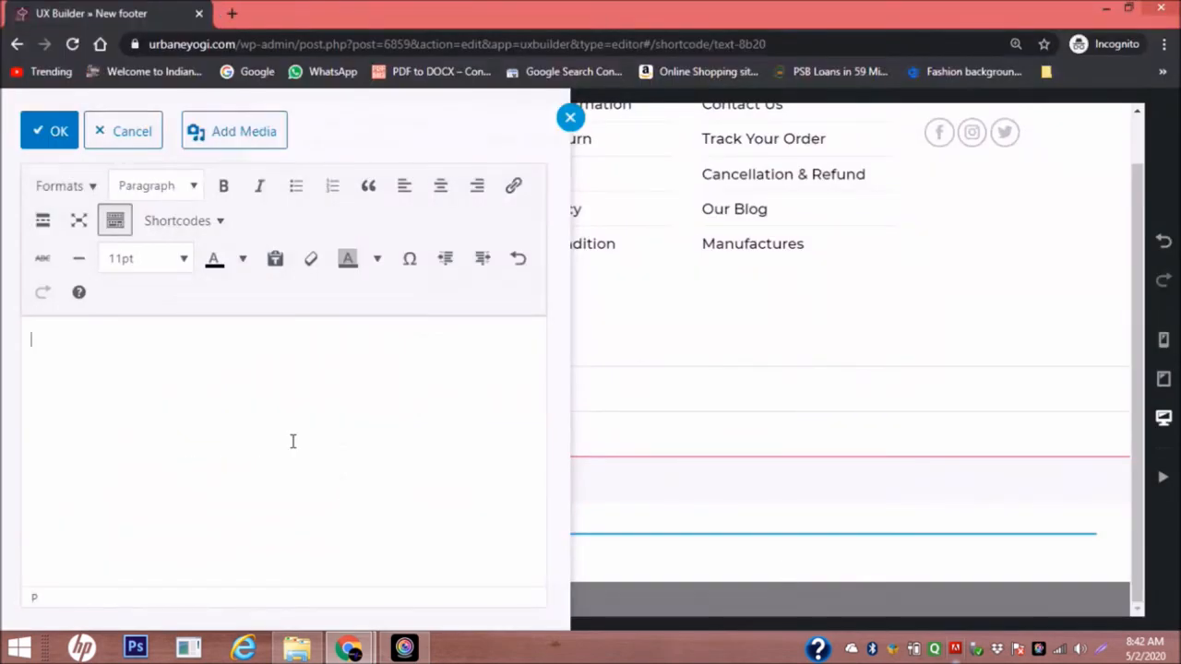
pyautogui.hotkey('ctrl', 'v')
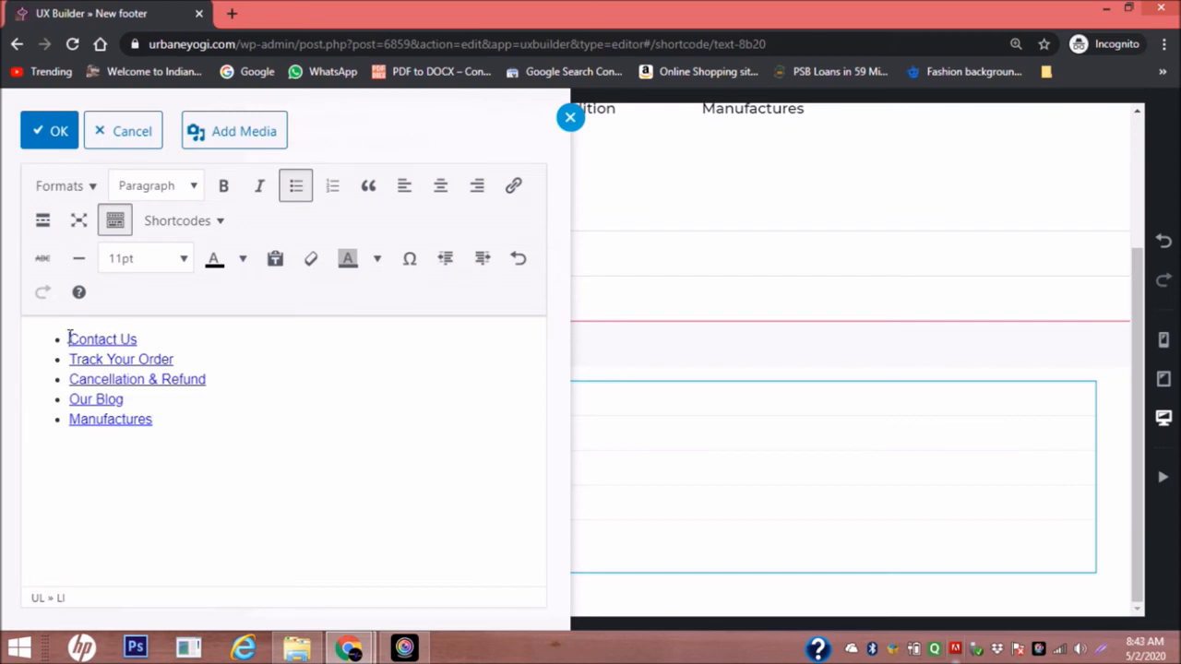
# Colour all five pasted NEED HELP links black and accept the text edit.
pyautogui.moveTo(70, 339); pyautogui.dragTo(152, 338)
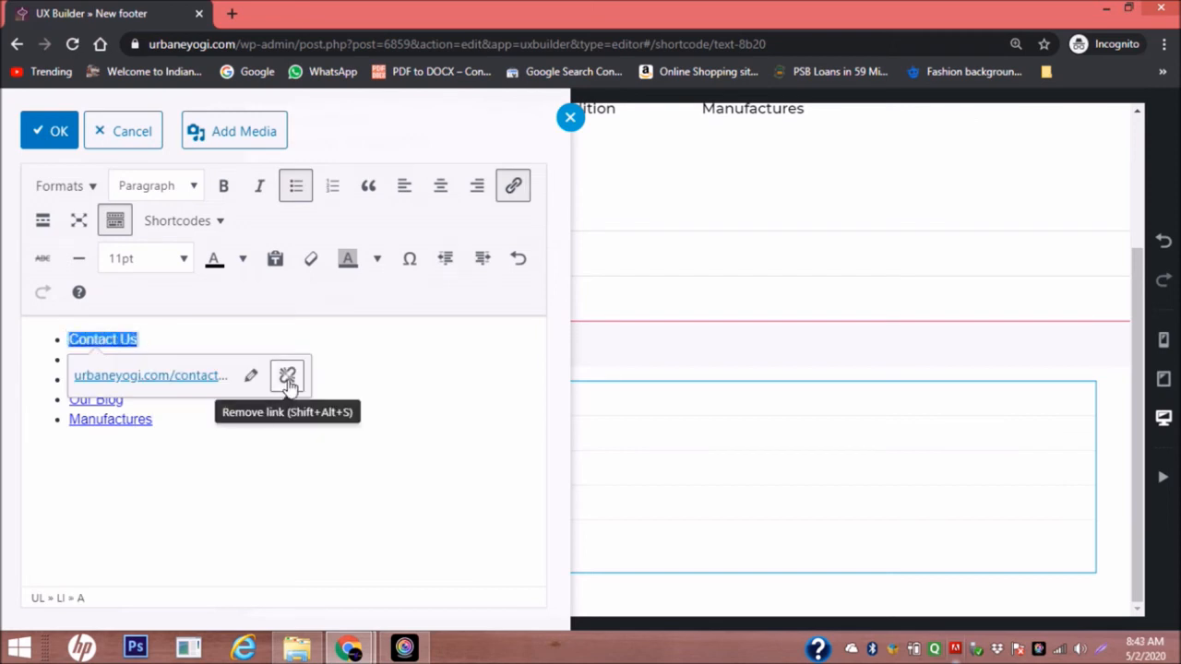
pyautogui.click(249, 447)
pyautogui.moveTo(184, 420); pyautogui.dragTo(47, 330)
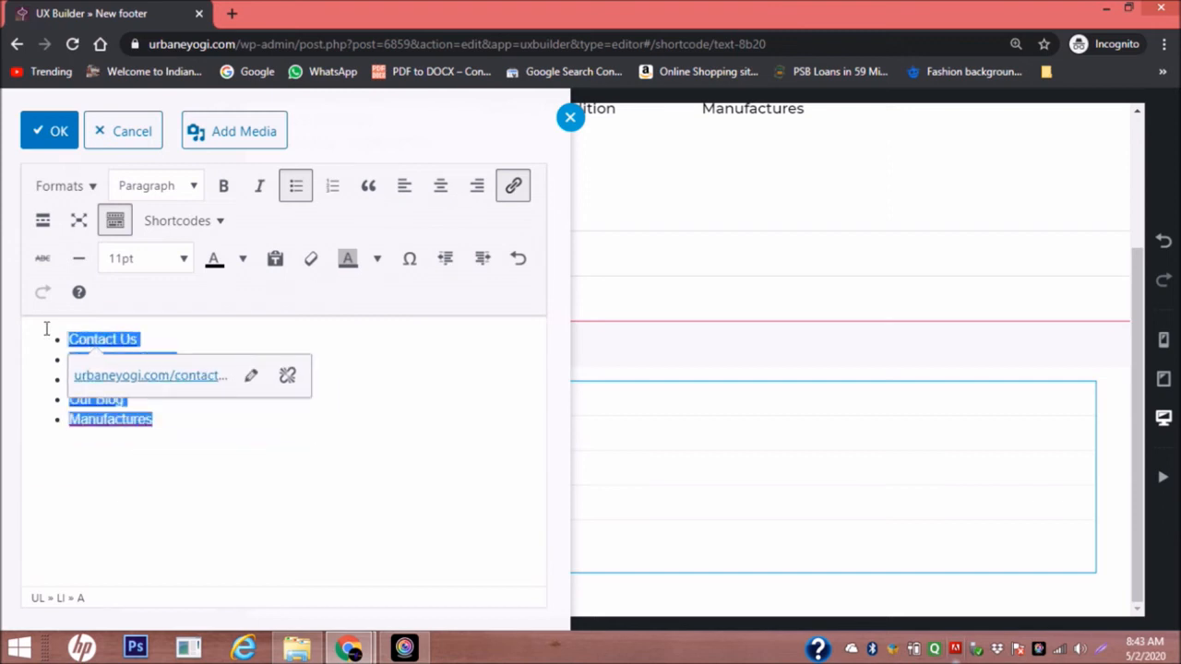
pyautogui.click(216, 263)
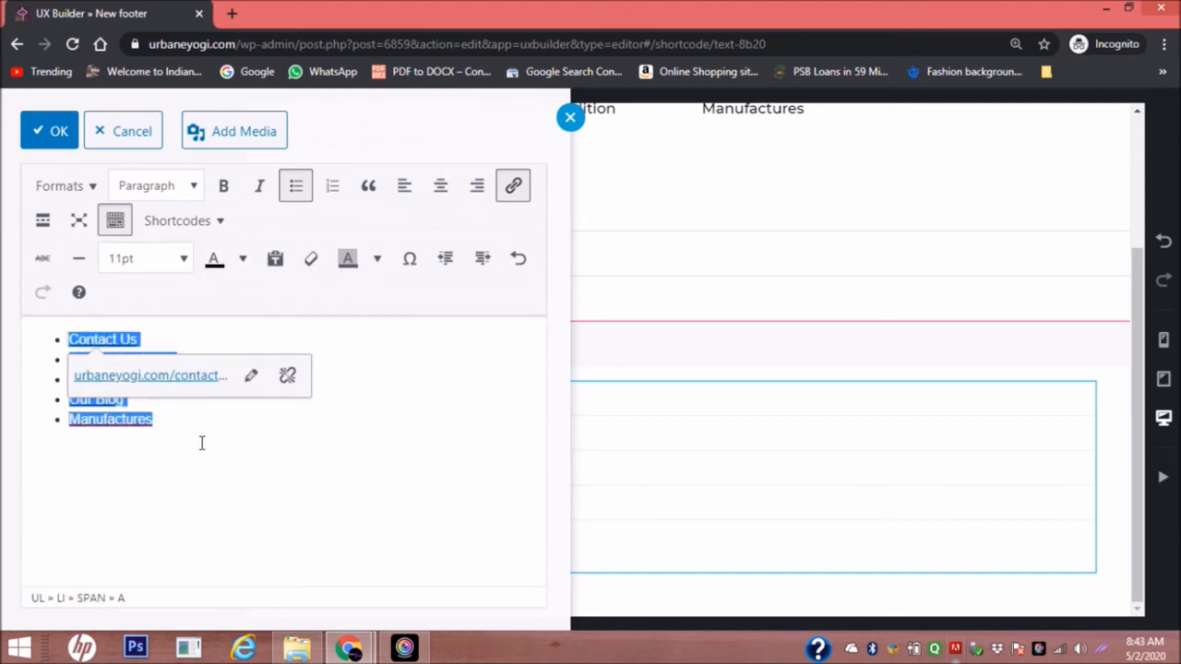
pyautogui.click(202, 443)
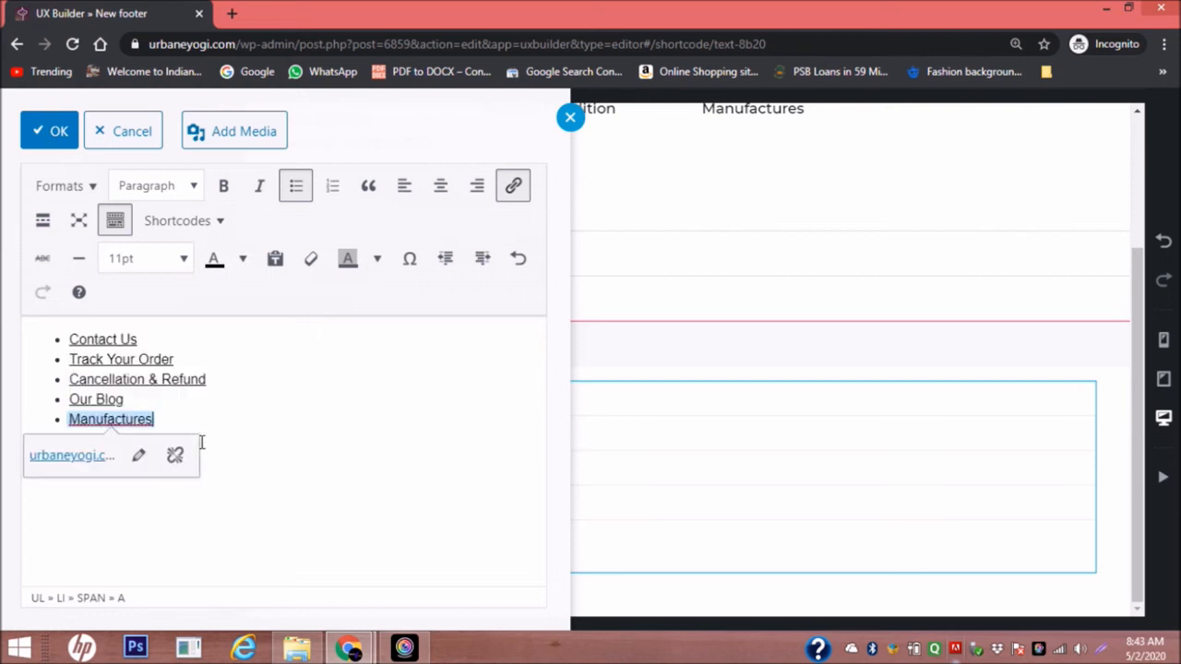
pyautogui.click(56, 129)
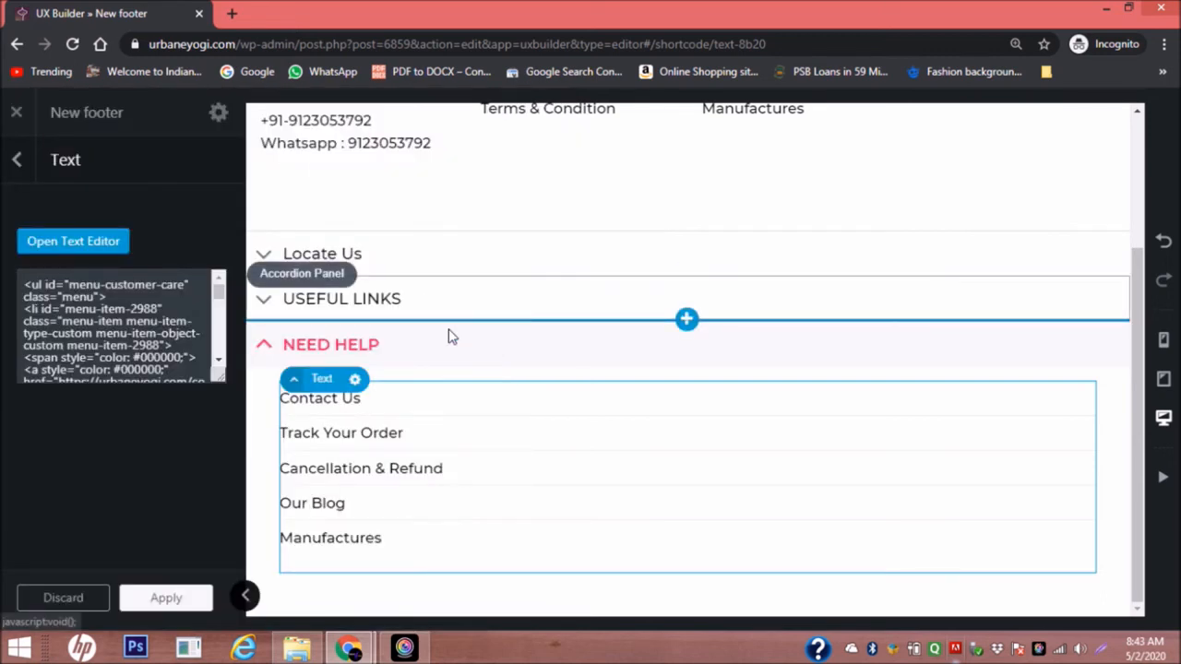
# Collapse the NEED HELP panel, add a new accordion panel below it and open the new panel's settings.
pyautogui.click(266, 349)
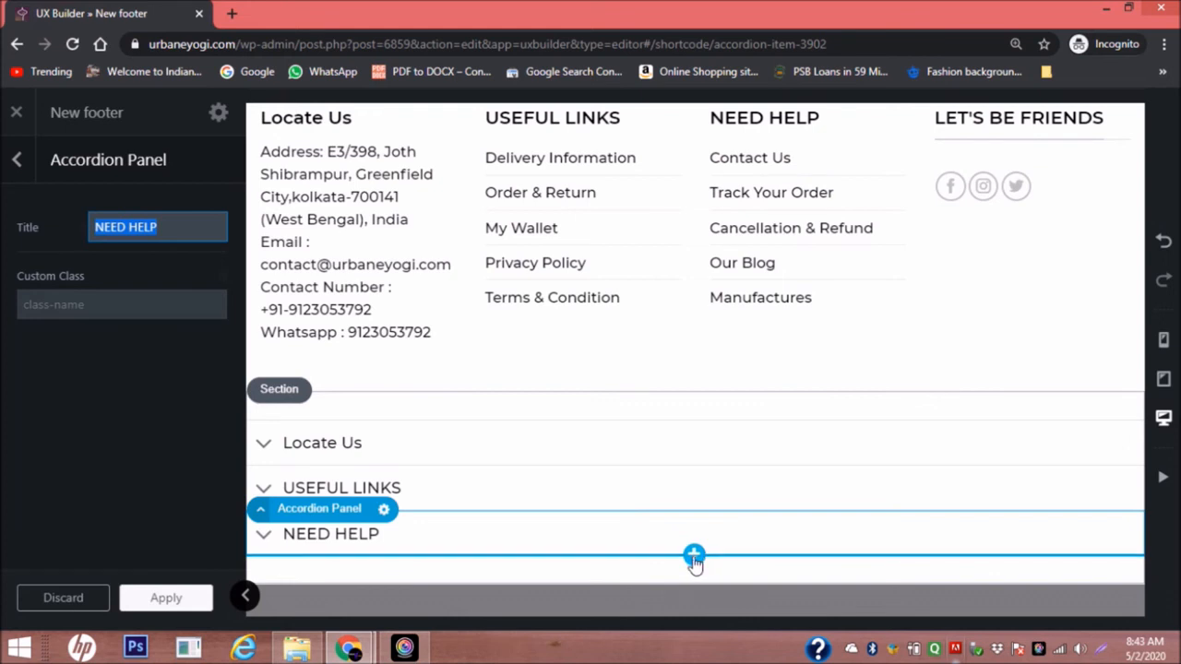
pyautogui.click(694, 556)
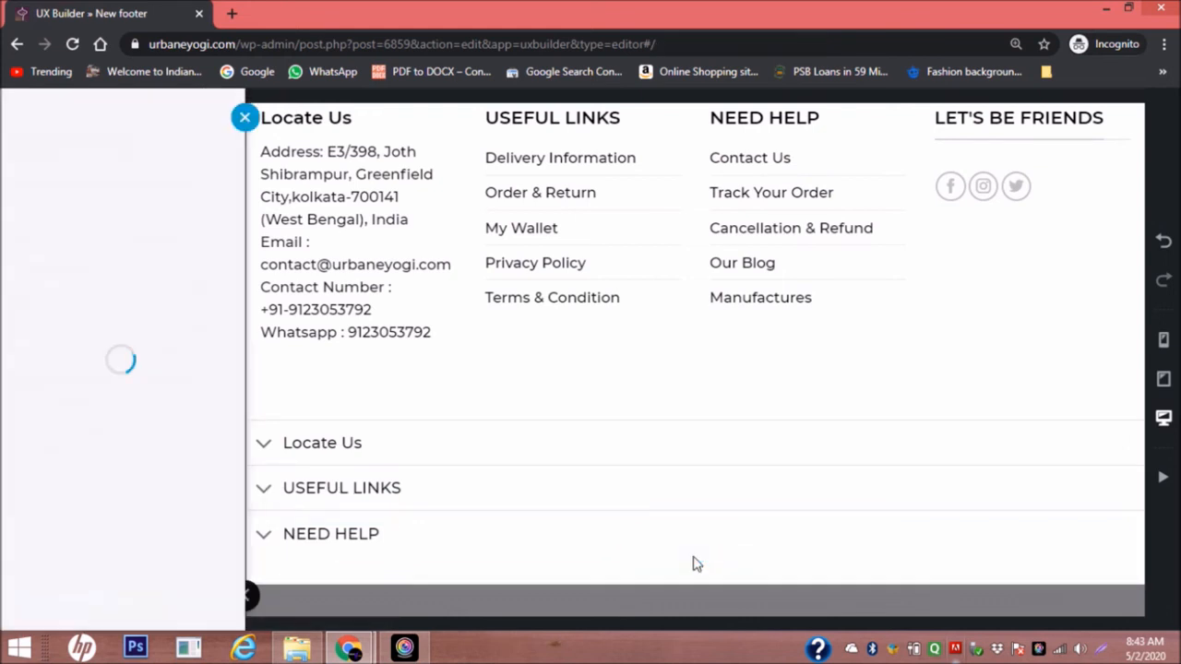
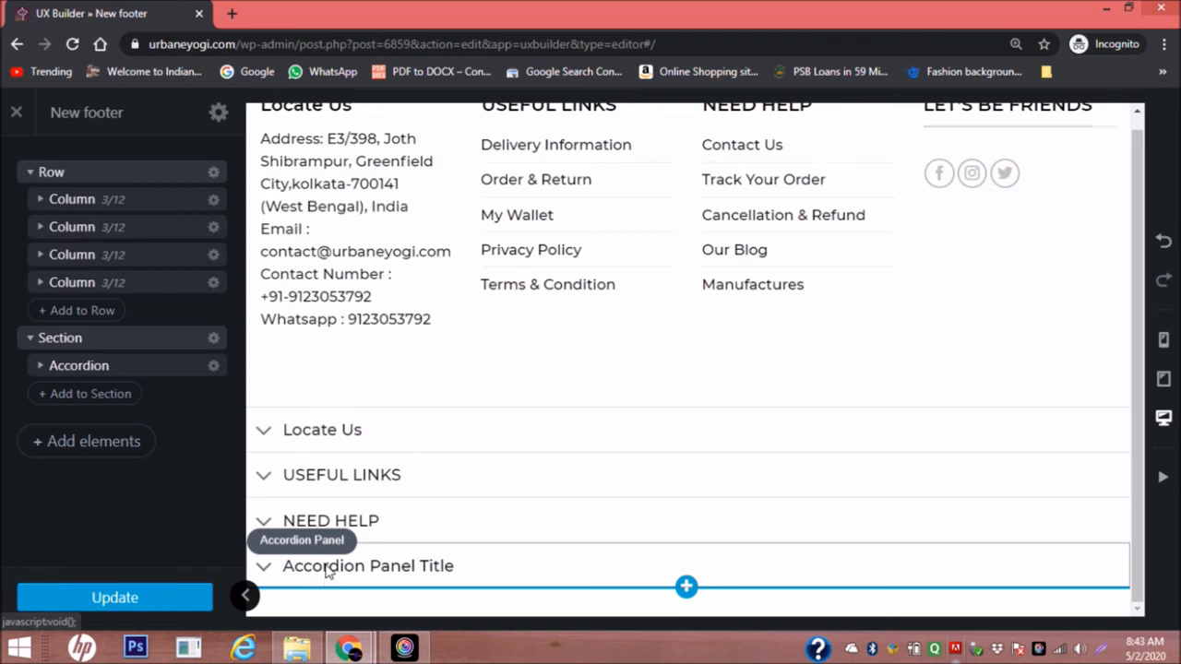
pyautogui.click(268, 567)
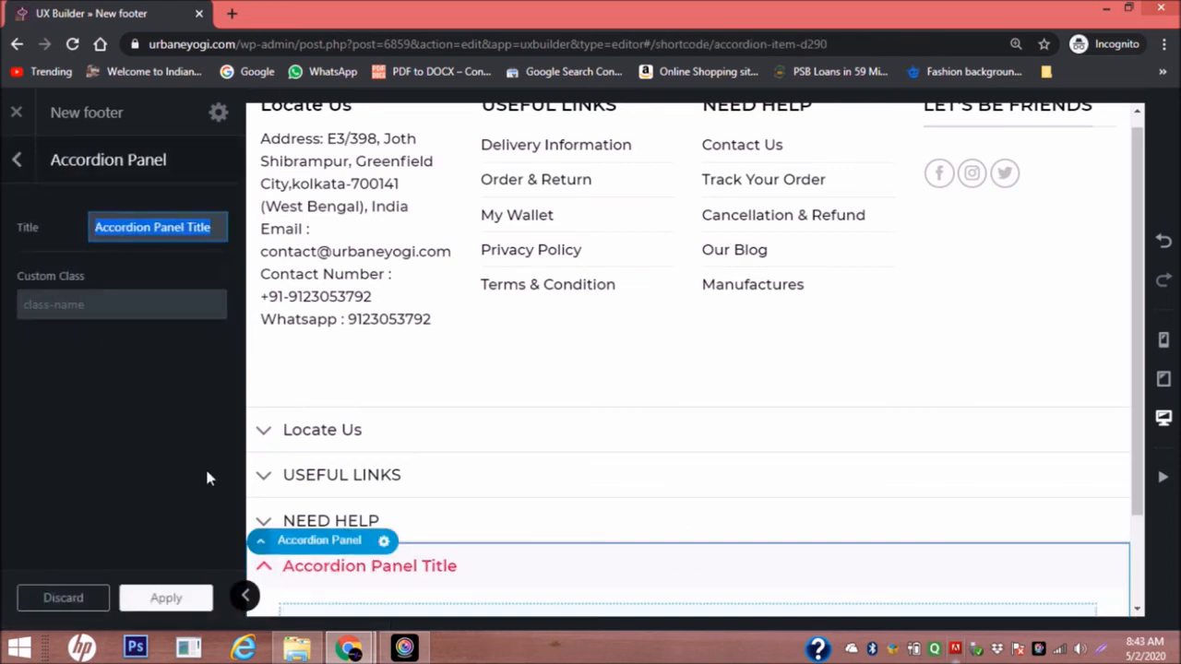
pyautogui.write('f')
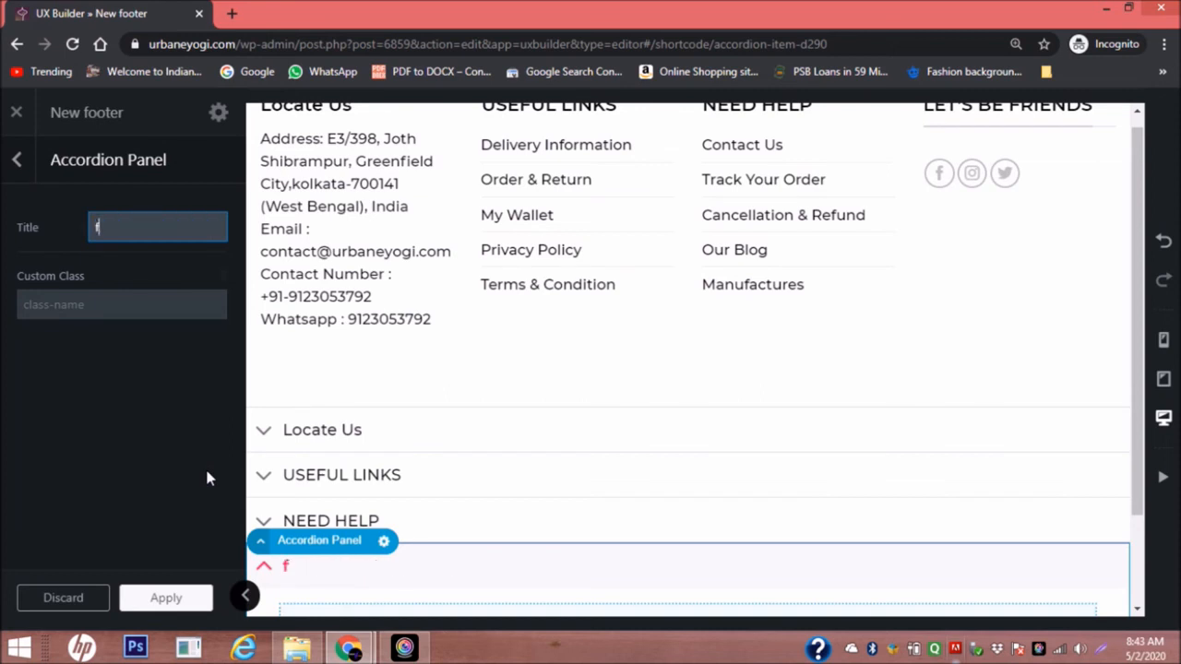
pyautogui.press('BackSpace')
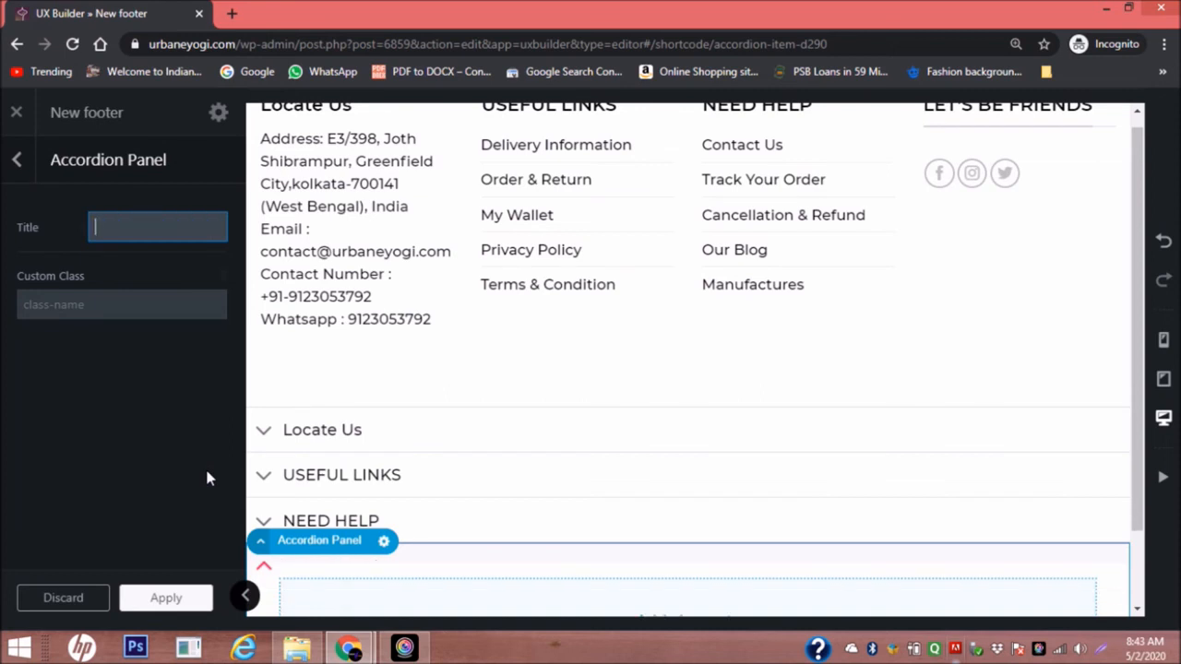
pyautogui.write('FOLLOW')
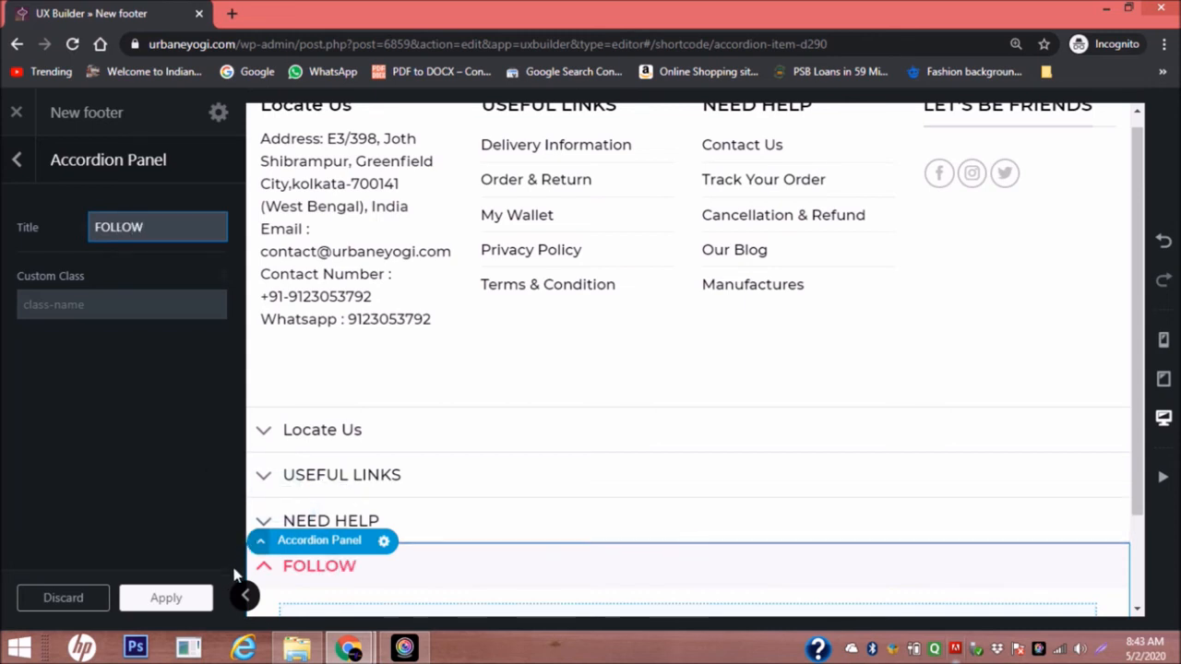
pyautogui.press('BackSpace')
pyautogui.press('BackSpace')
pyautogui.press('BackSpace')
pyautogui.press('BackSpace')
pyautogui.press('BackSpace')
pyautogui.press('BackSpace')
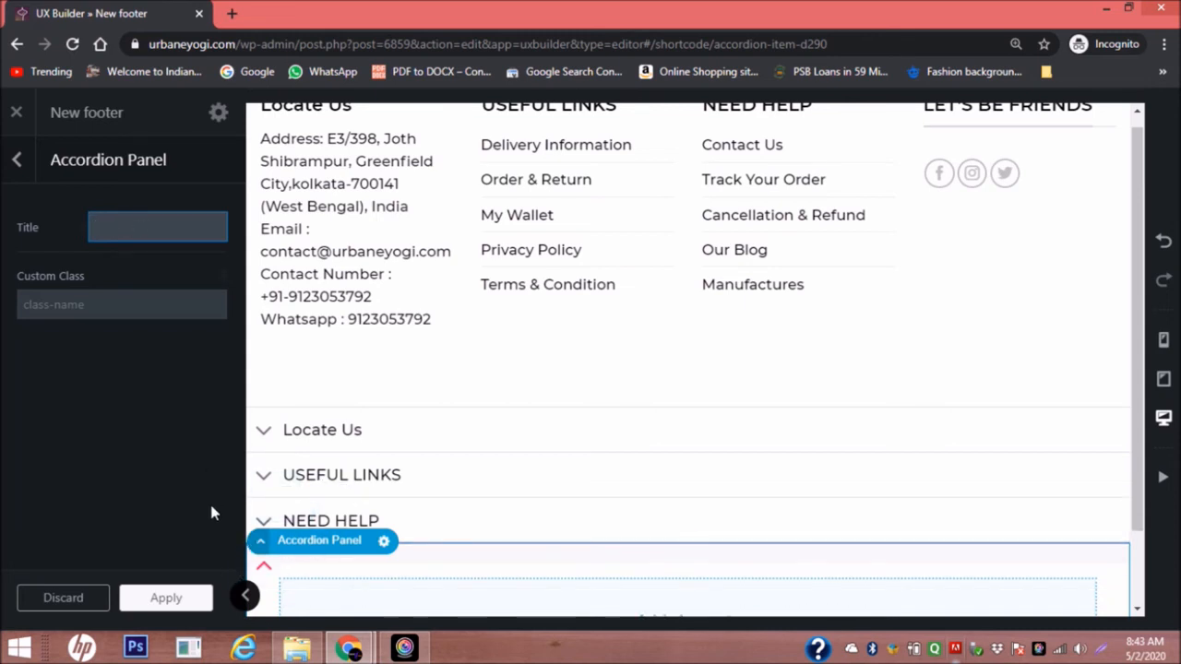
# Set the fourth accordion panel's title to LET'S BE FRIENDS and apply the change.
pyautogui.write('LETS')
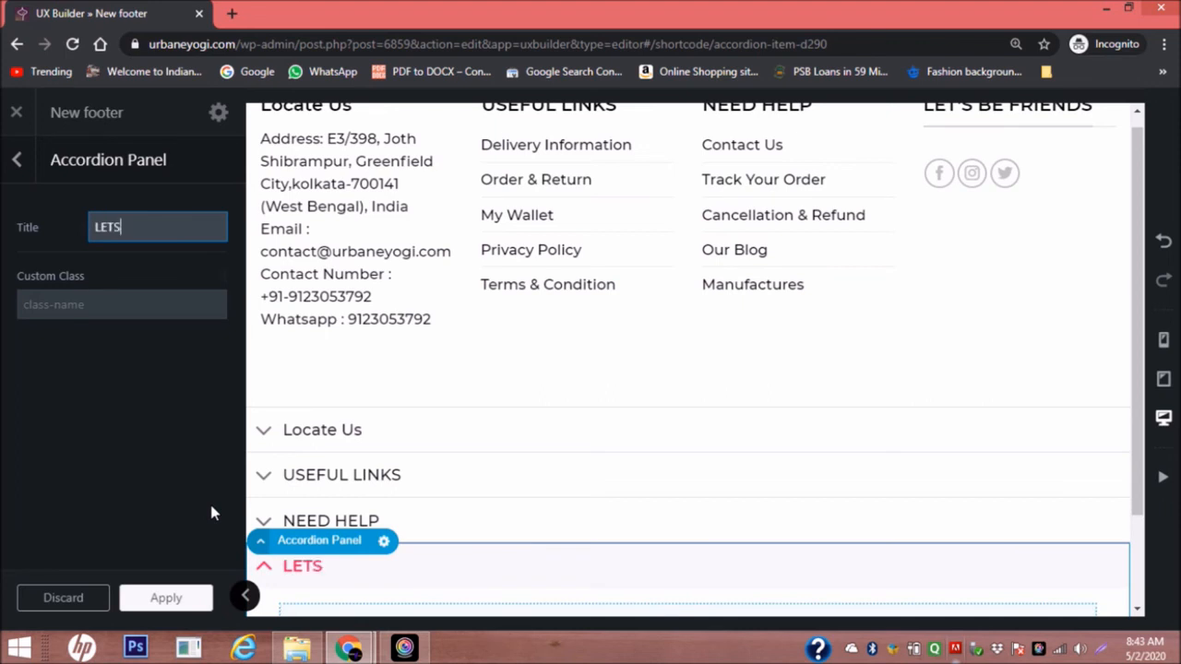
pyautogui.press('BackSpace')
pyautogui.write("'S BE FRIENDS")
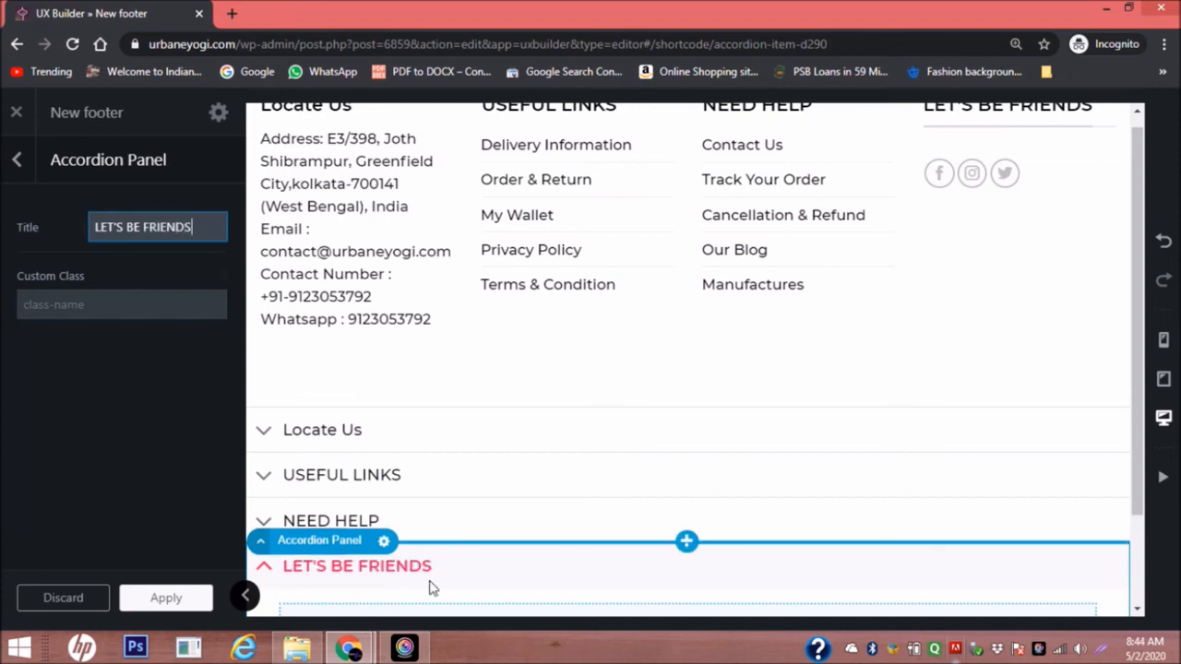
pyautogui.scroll(-1, 490, 544)
pyautogui.click(165, 600)
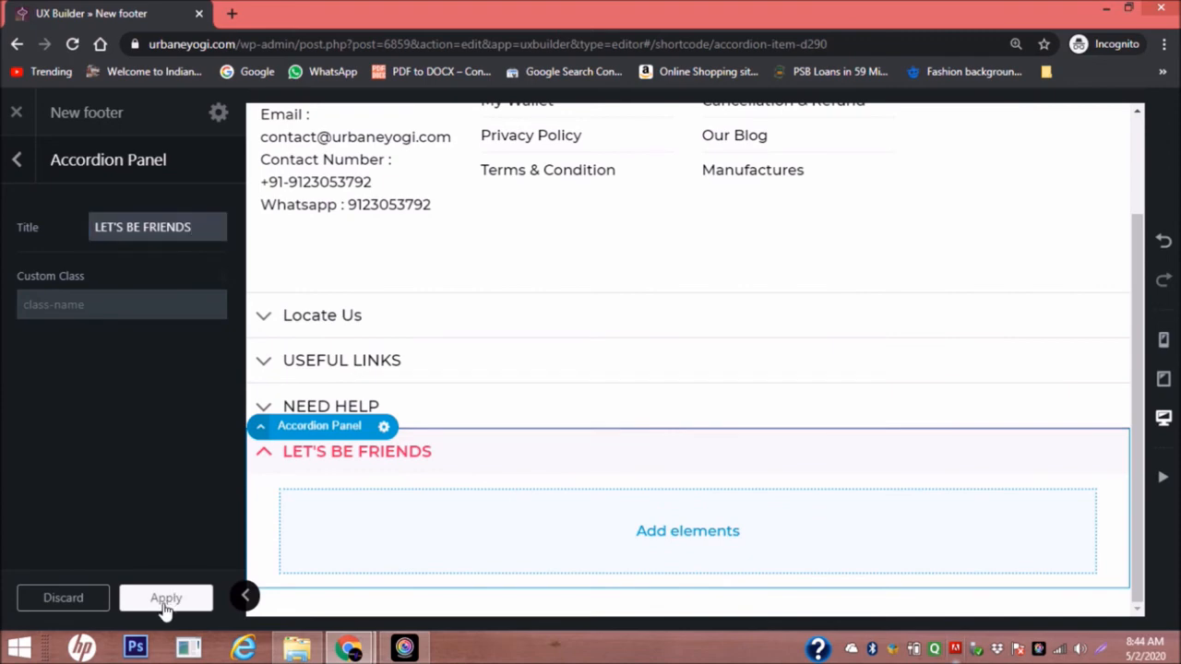
# Add a Follow Icons element to the empty LET'S BE FRIENDS accordion panel.
pyautogui.click(687, 533)
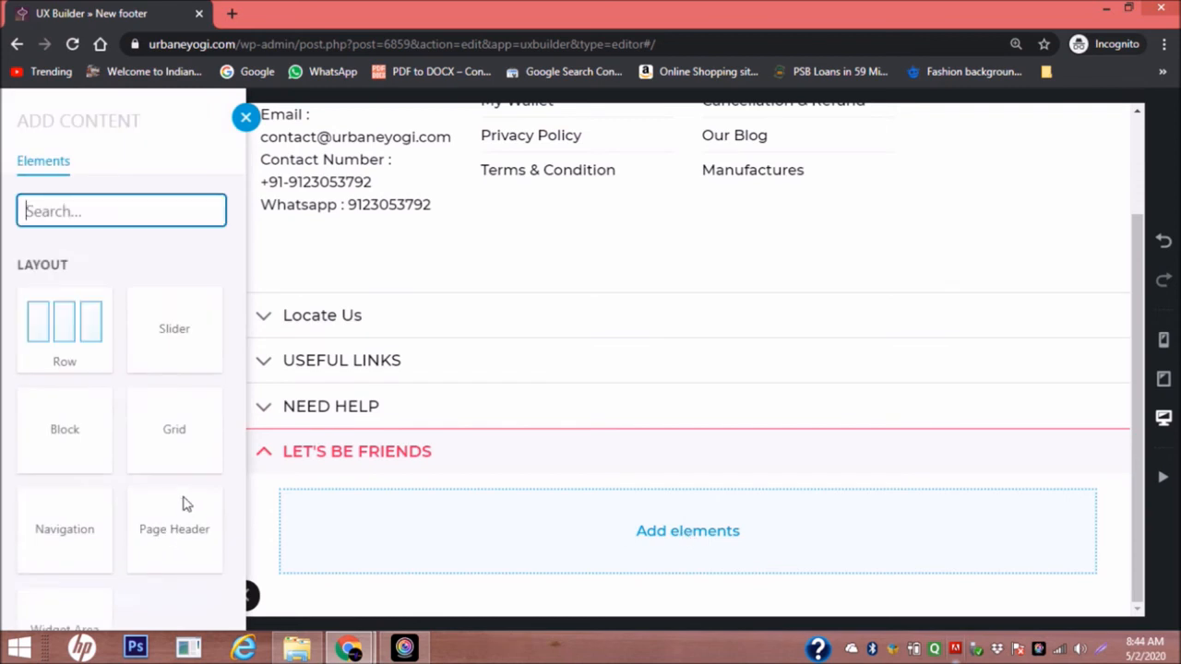
pyautogui.scroll(-9, 166, 390)
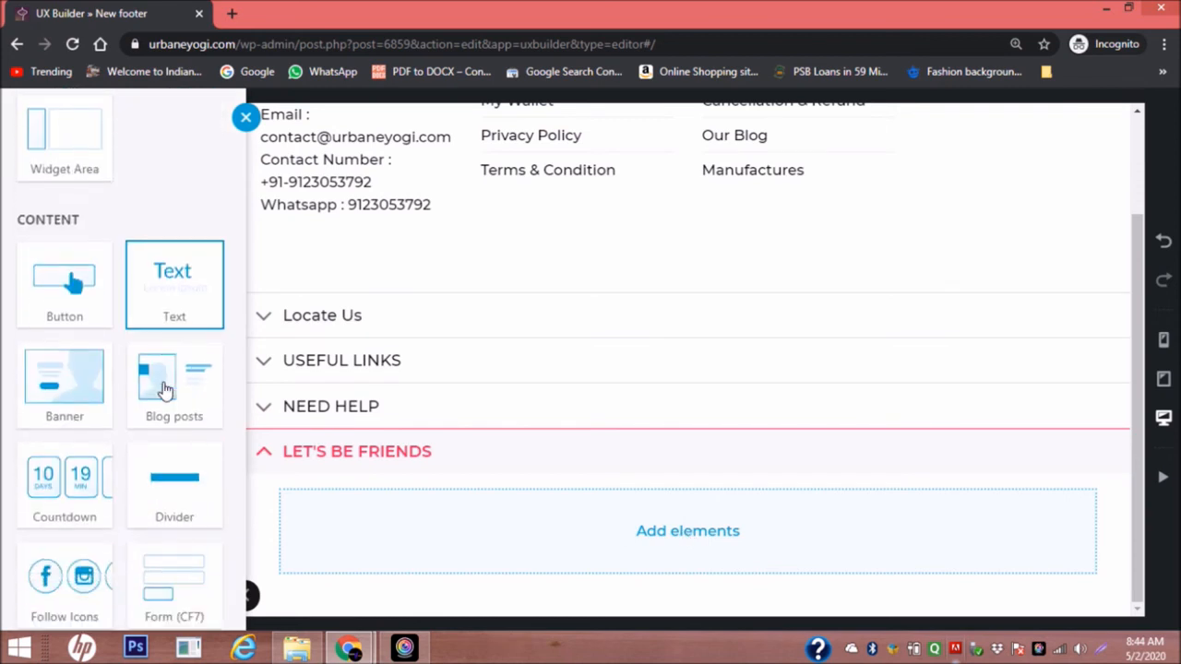
pyautogui.scroll(-2, 166, 389)
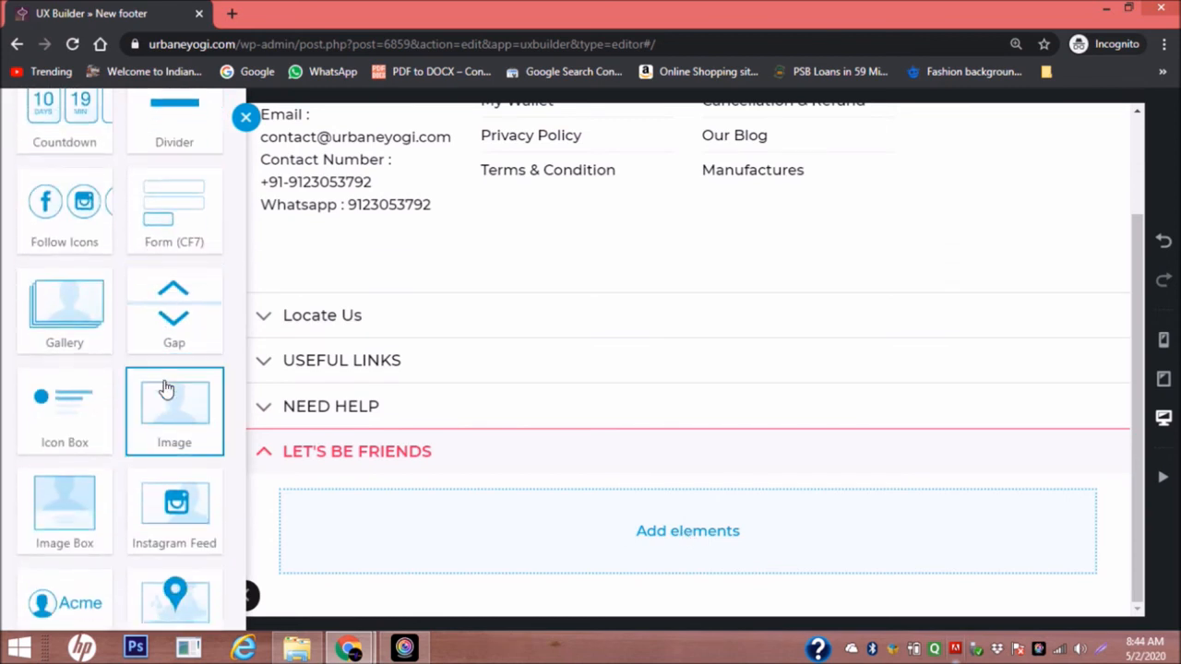
pyautogui.click(76, 244)
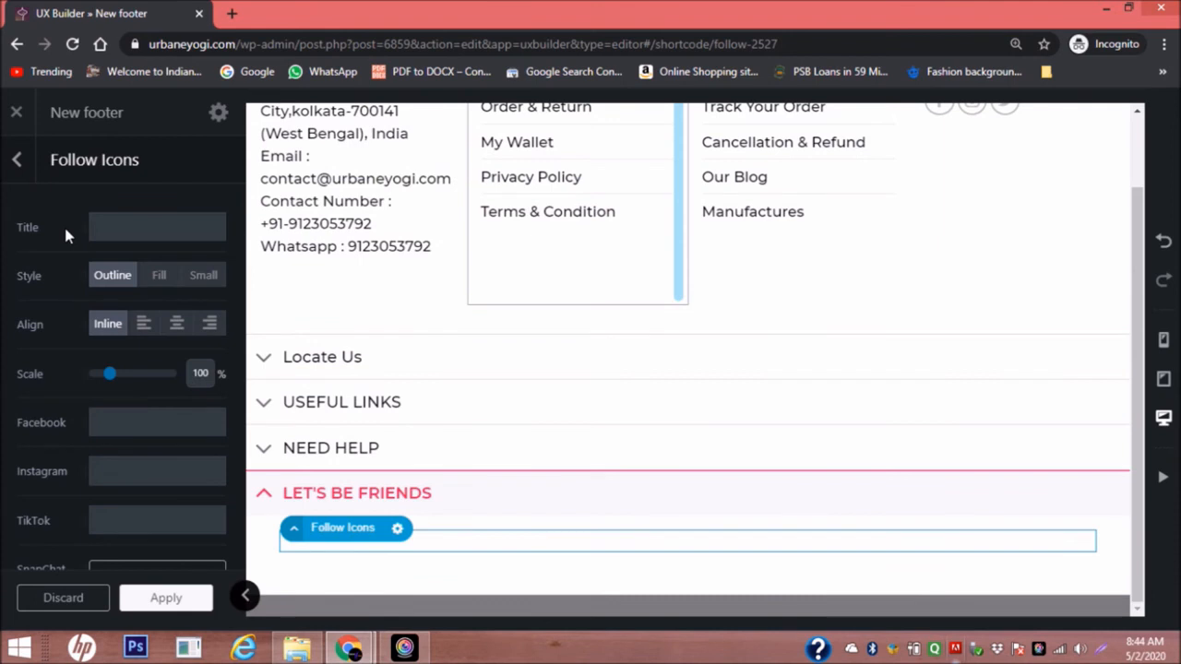
# Open the Facebook, Instagram and Twitter profiles in separate browser tabs from the live site's footer.
pyautogui.scroll(-2, 64, 235)
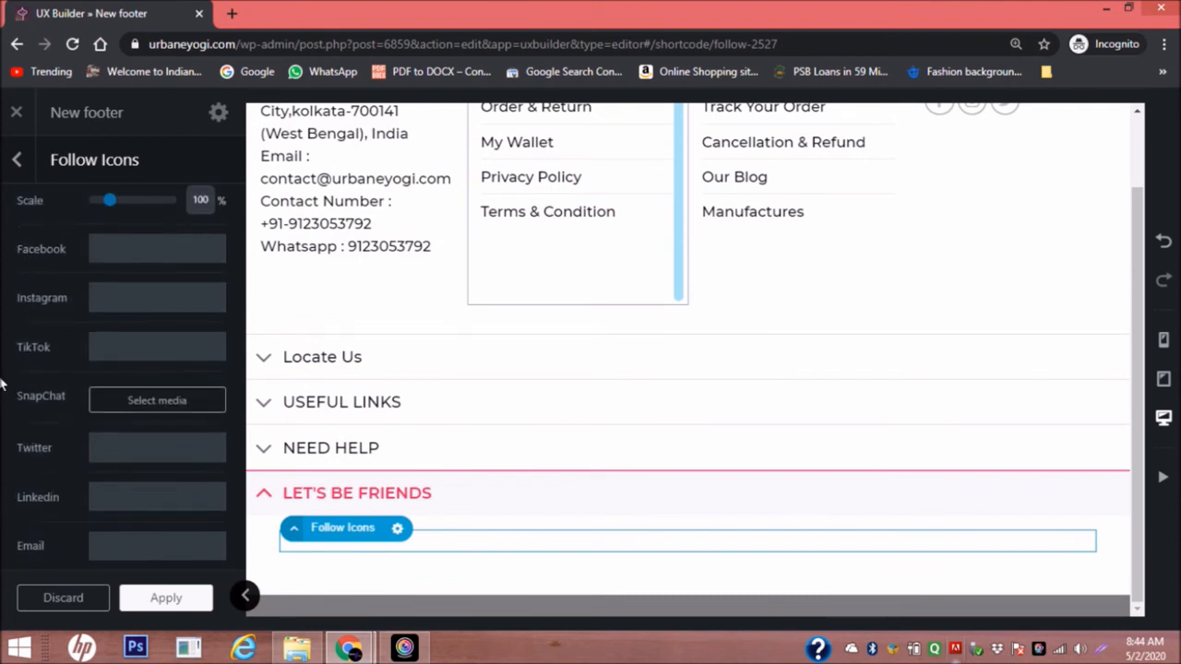
pyautogui.click(120, 245)
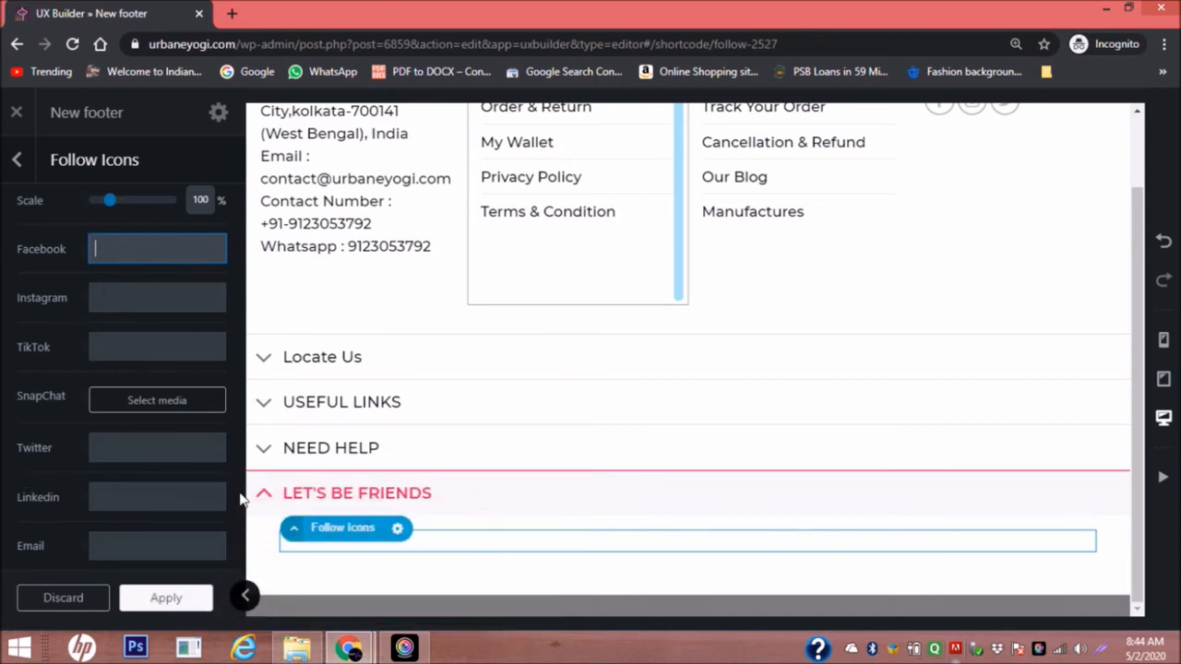
pyautogui.moveTo(348, 649)
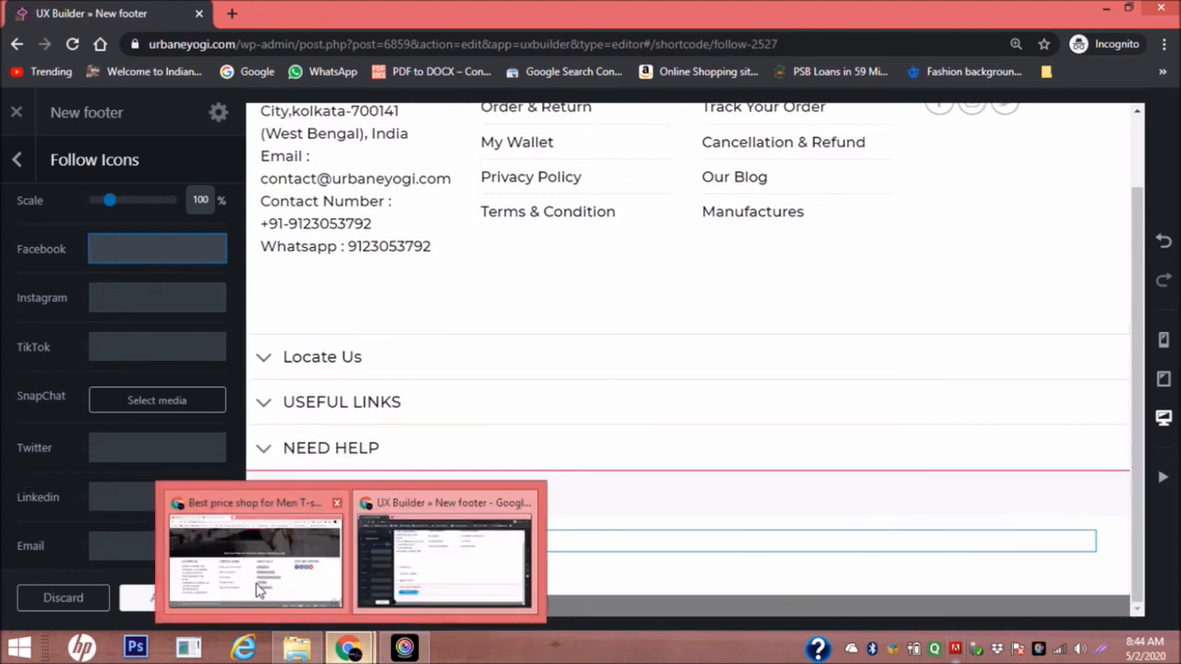
pyautogui.click(259, 591)
pyautogui.click(870, 356)
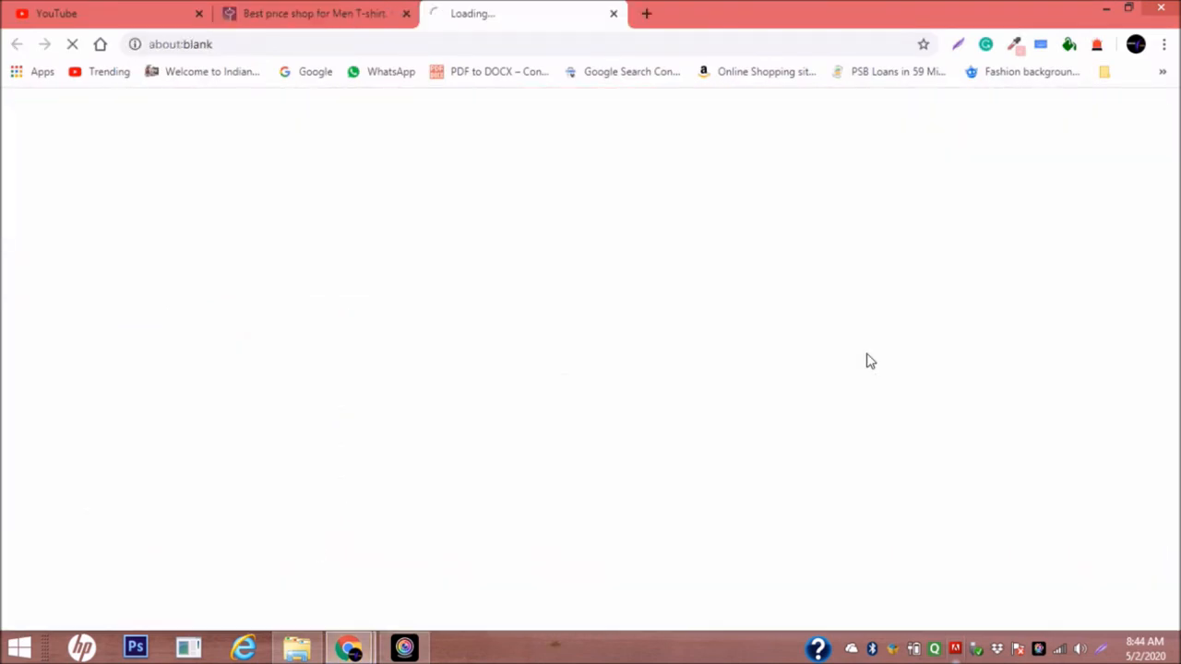
pyautogui.click(318, 13)
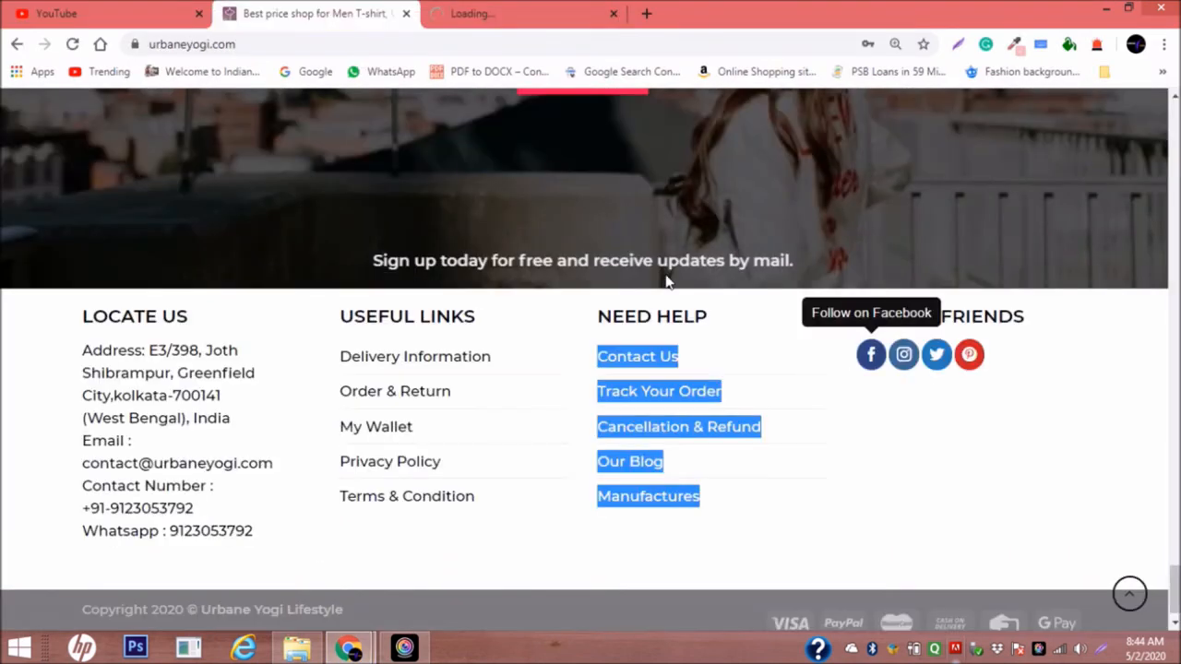
pyautogui.click(904, 355)
pyautogui.click(338, 21)
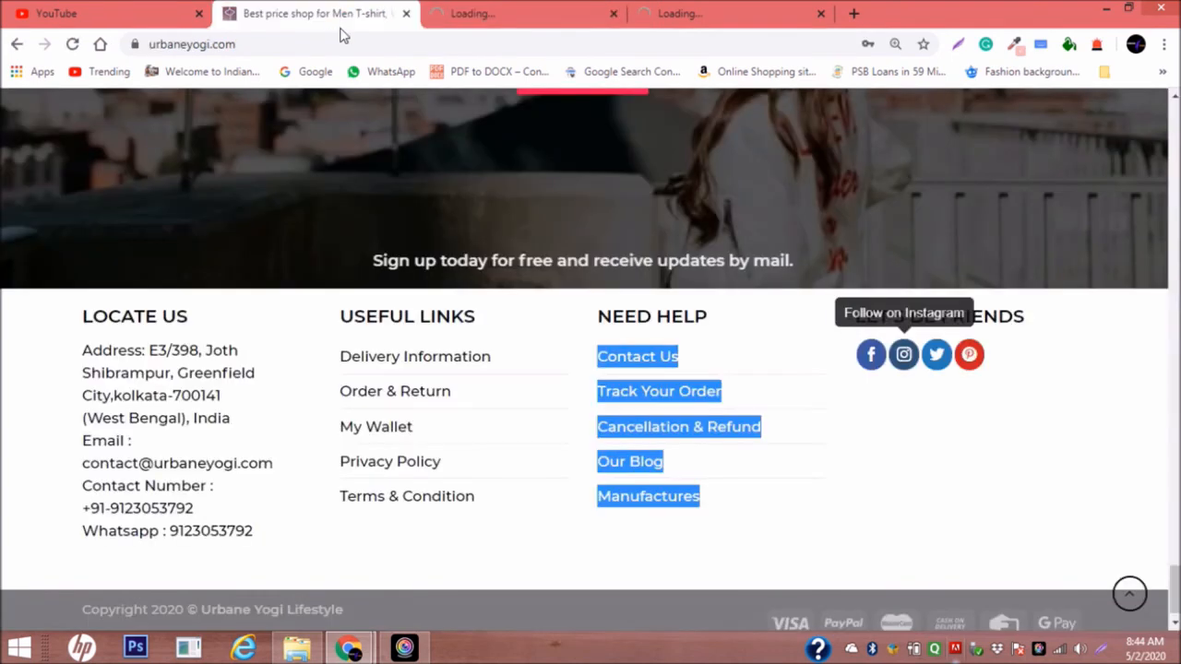
pyautogui.click(936, 354)
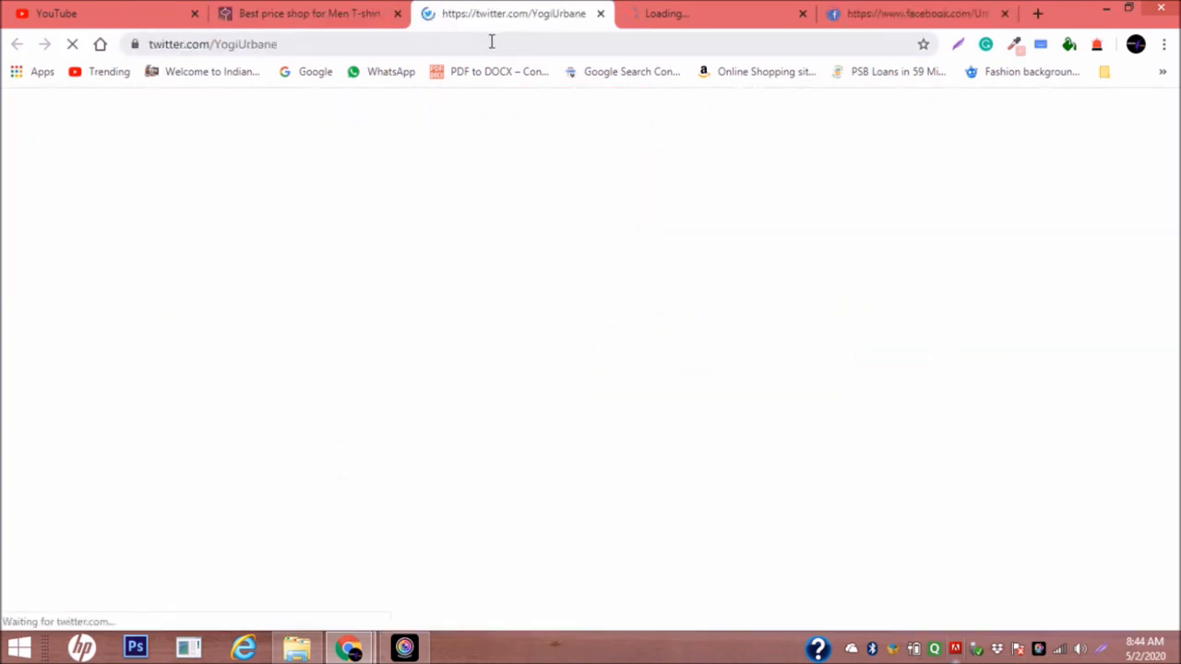
pyautogui.click(874, 15)
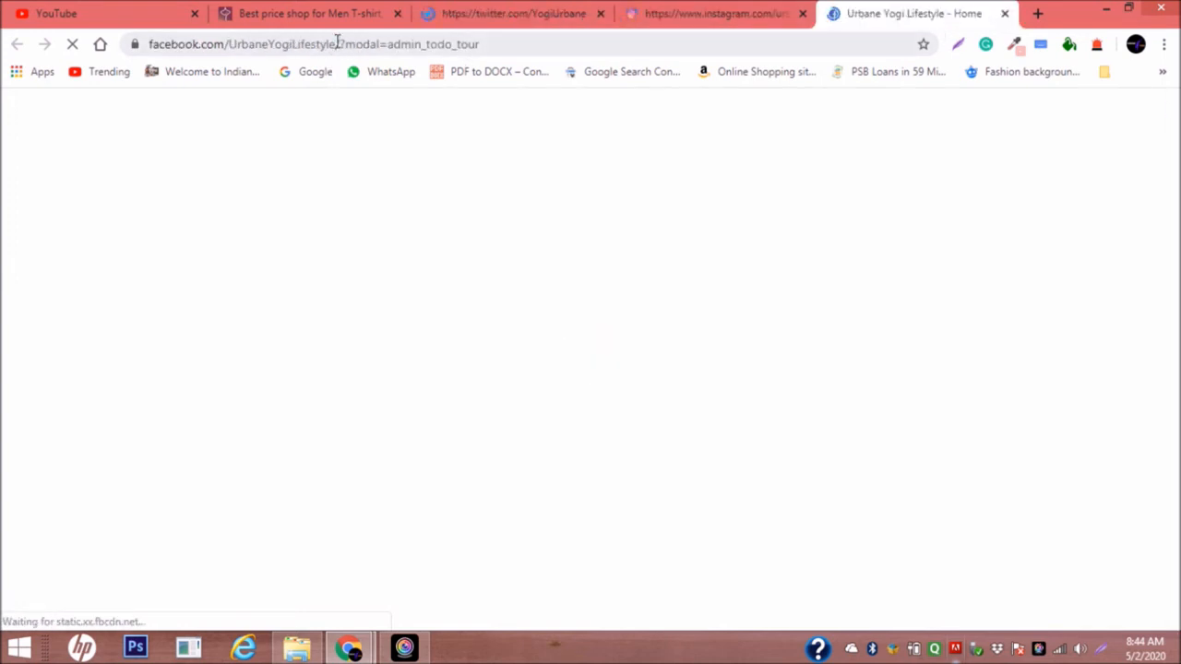
pyautogui.moveTo(337, 43); pyautogui.dragTo(116, 73)
pyautogui.hotkey('ctrl', 'c')
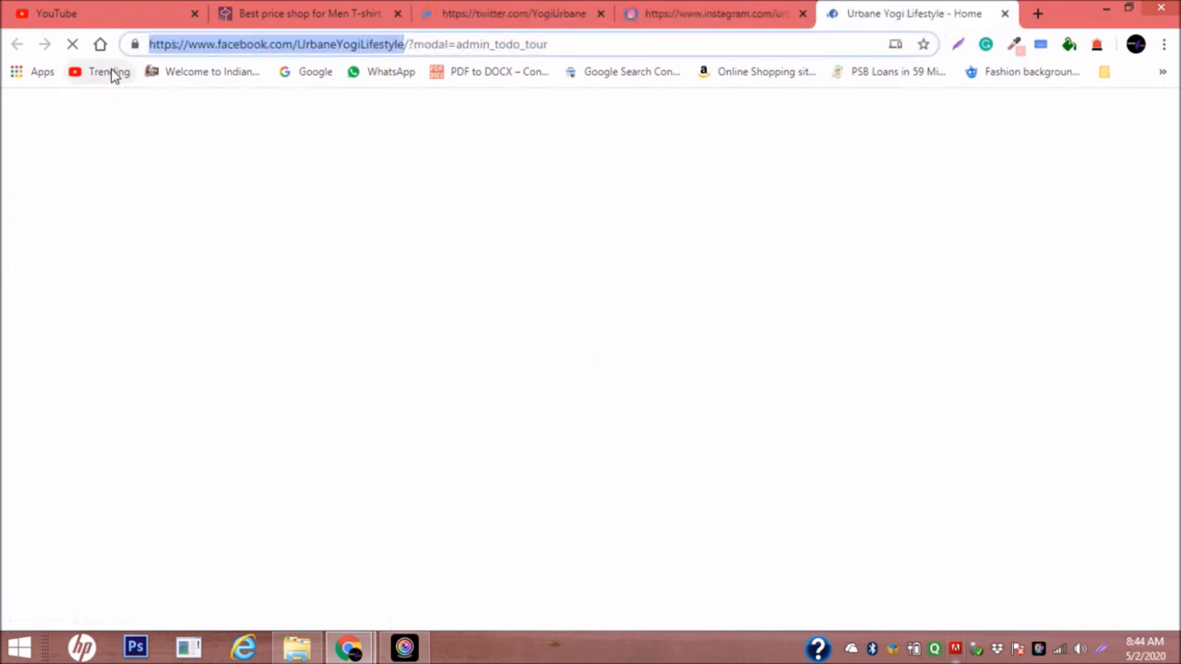
pyautogui.hotkey('alt', 'Tab')
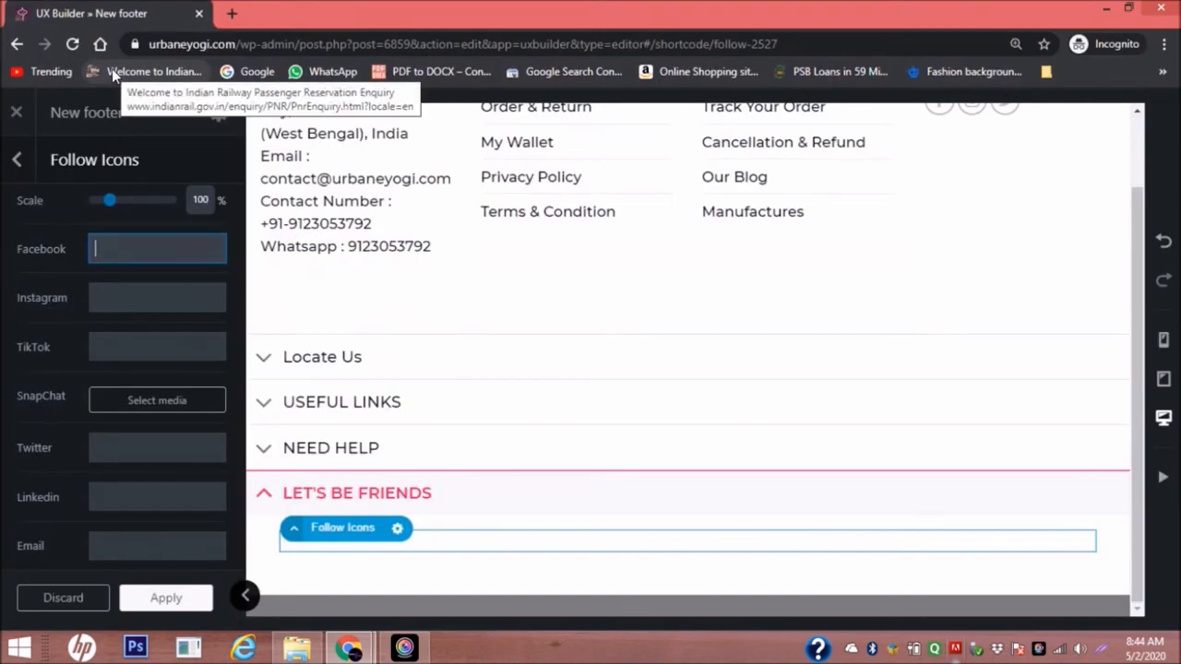
pyautogui.hotkey('ctrl', 'v')
# Copy the profile addresses instagram.com/urbaneyogi/ and twitter.com/YogiUrbane into the Follow Icons' Instagram and Twitter links.
pyautogui.click(112, 297)
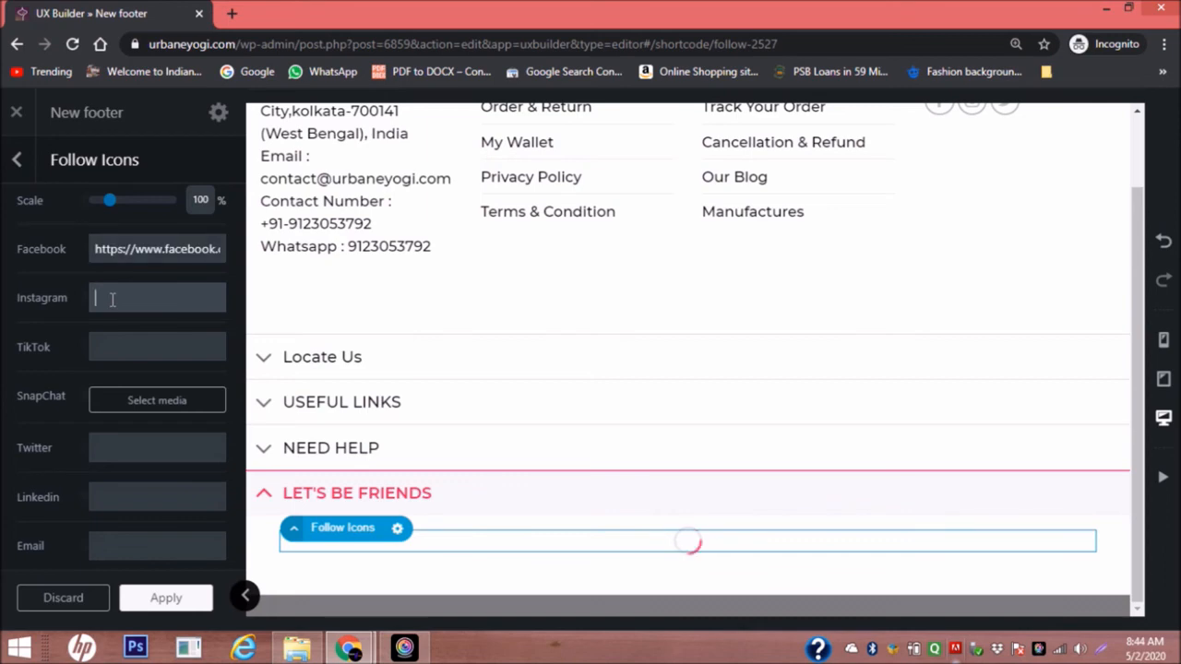
pyautogui.hotkey('alt', 'Tab')
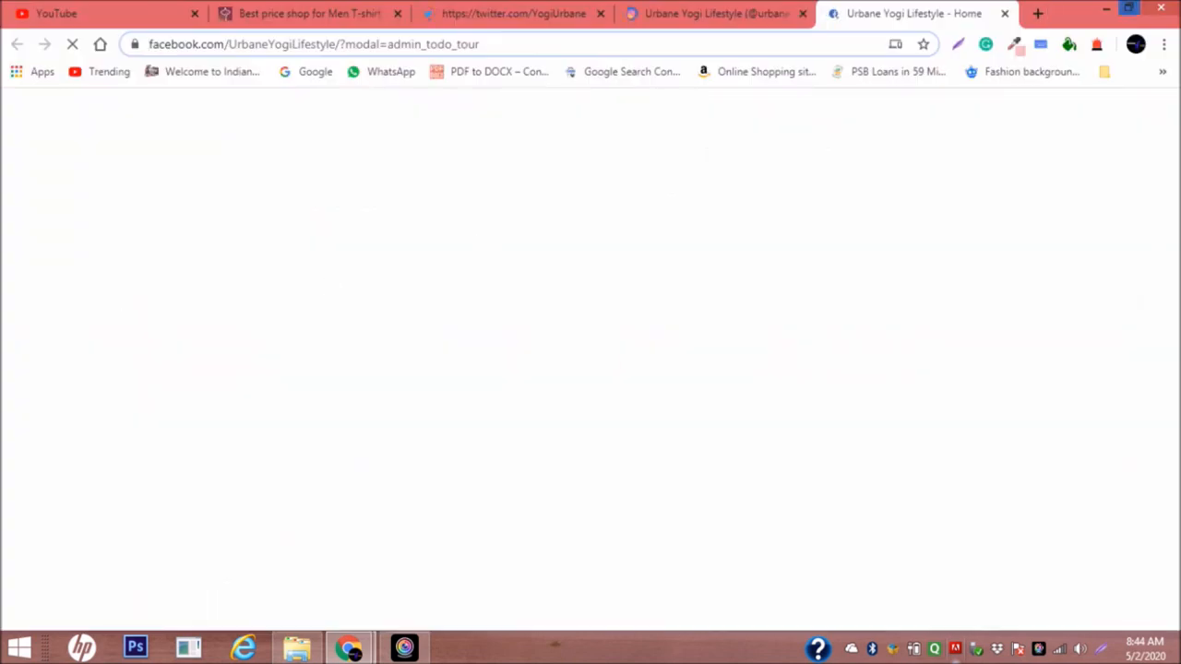
pyautogui.click(691, 9)
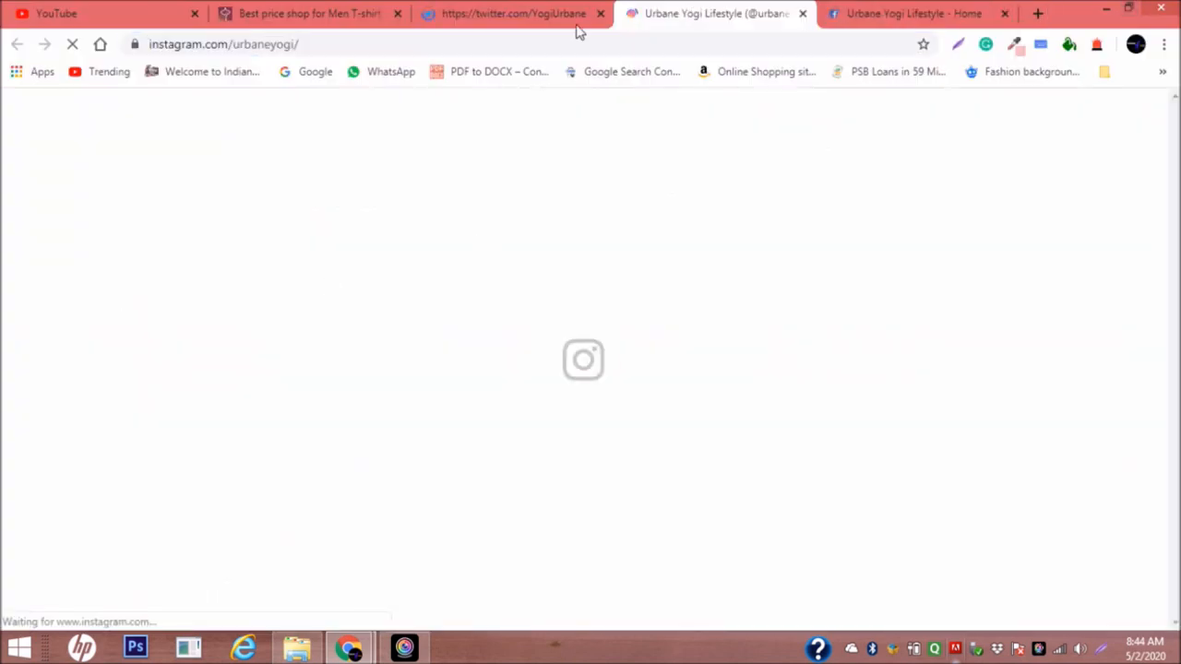
pyautogui.click(298, 44)
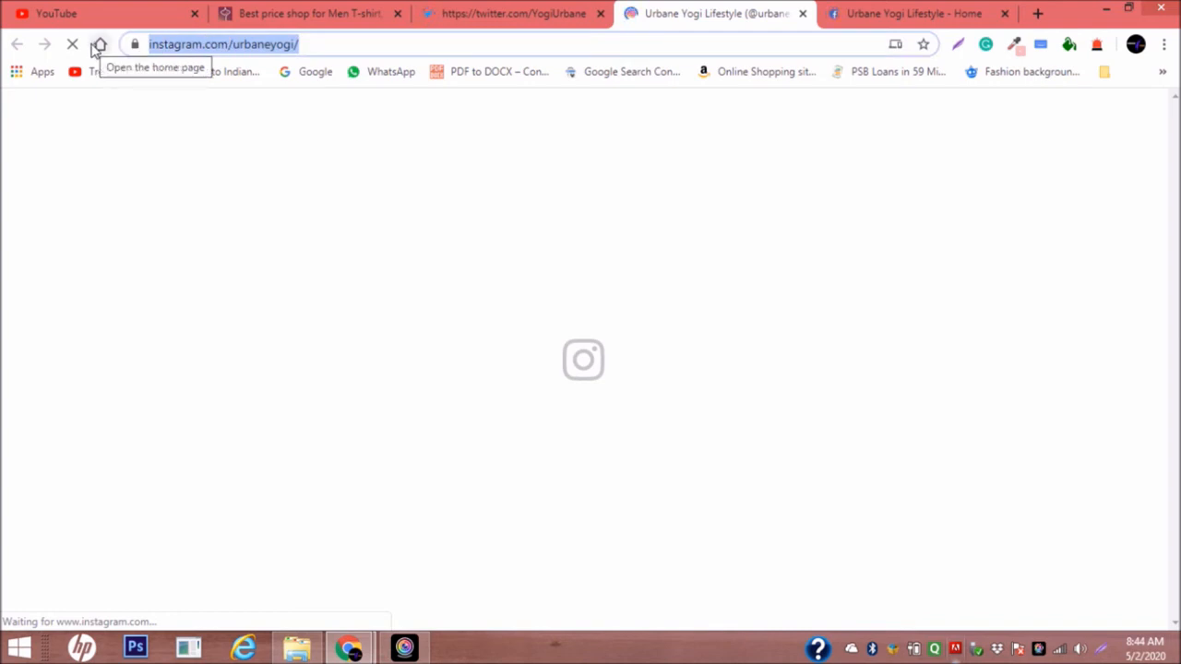
pyautogui.hotkey('alt', 'Tab')
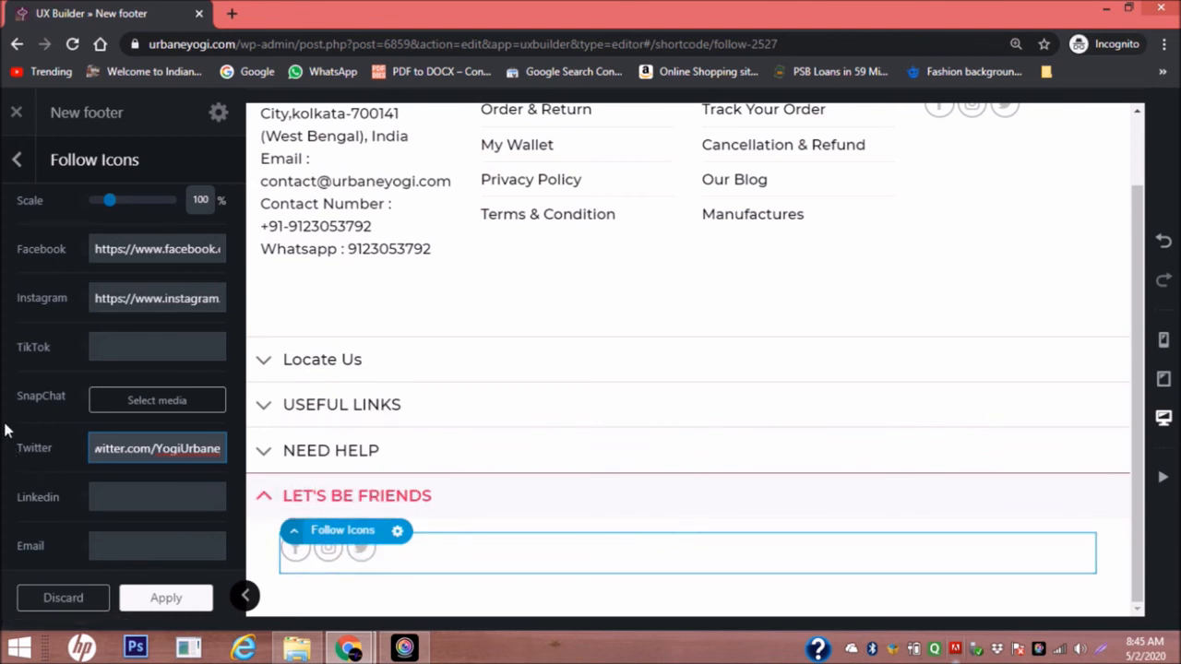
# Set the Follow Icons' style to Fill, apply it and update the footer block.
pyautogui.scroll(3, 48, 367)
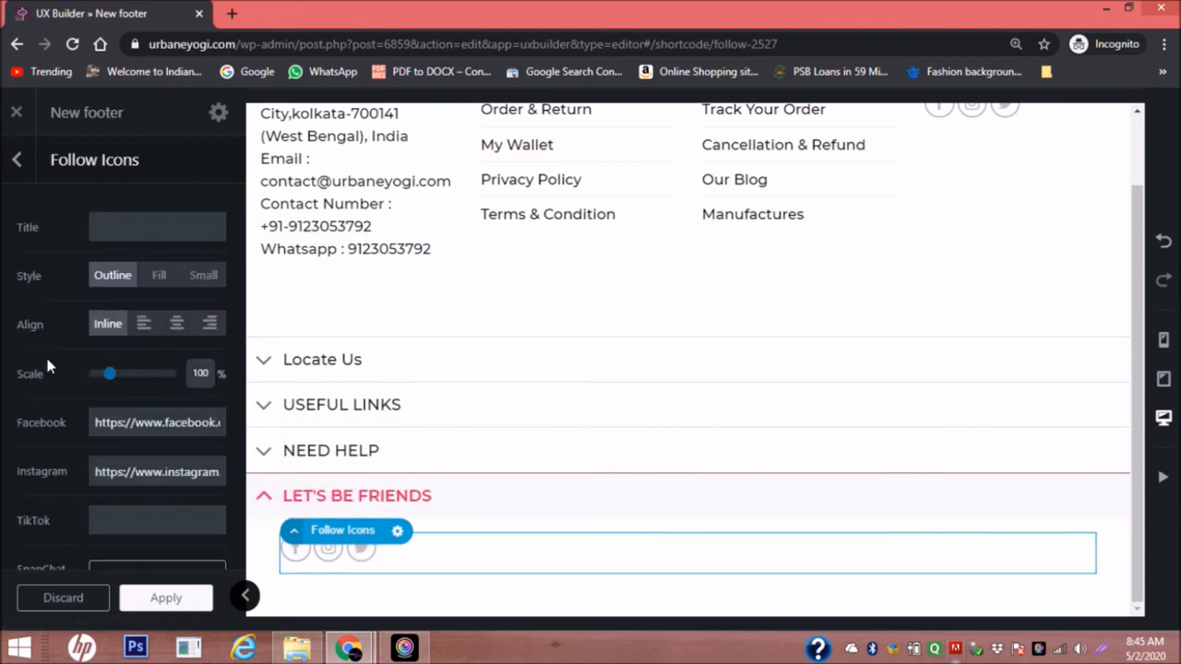
pyautogui.click(159, 279)
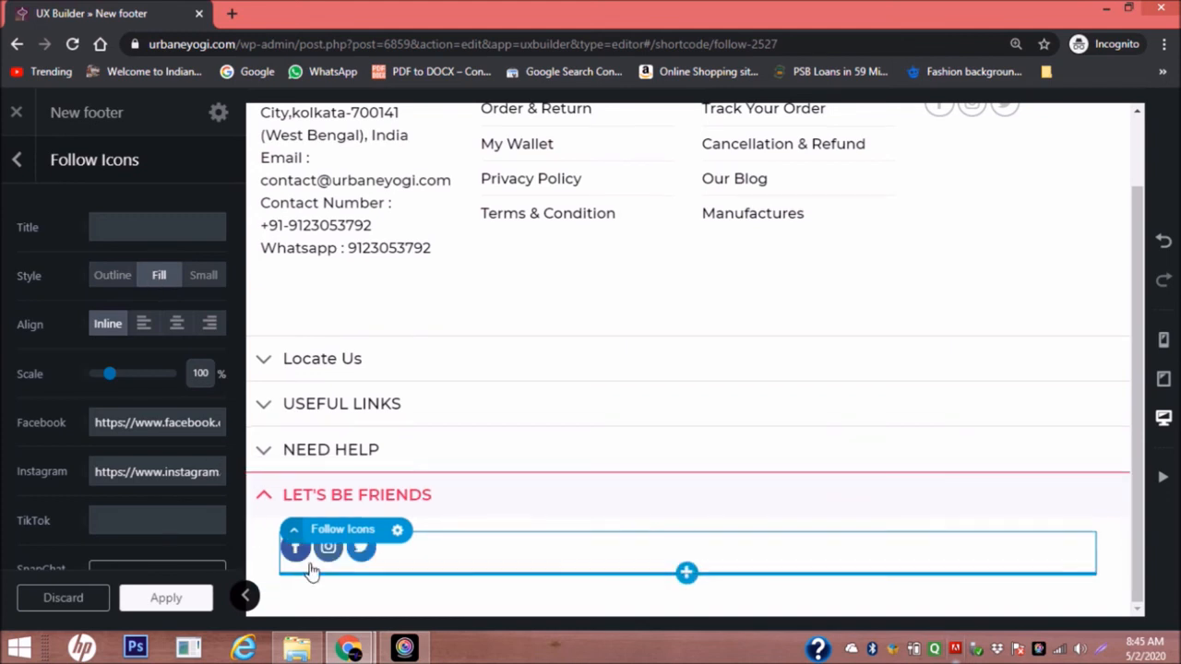
pyautogui.click(166, 600)
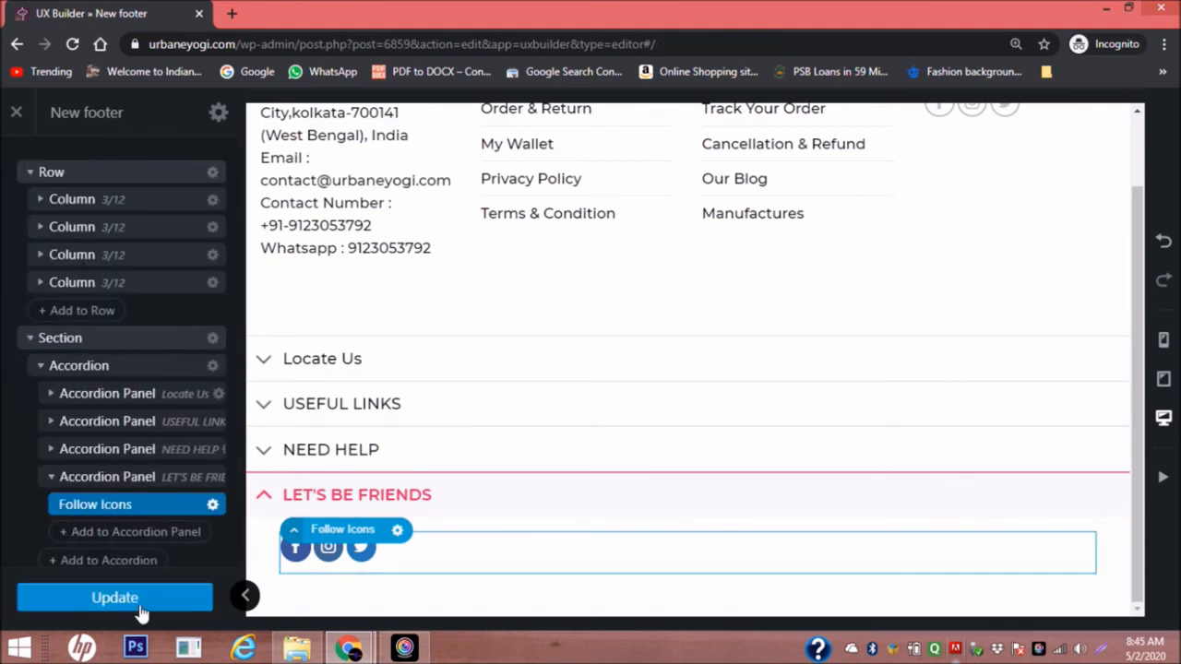
pyautogui.click(141, 602)
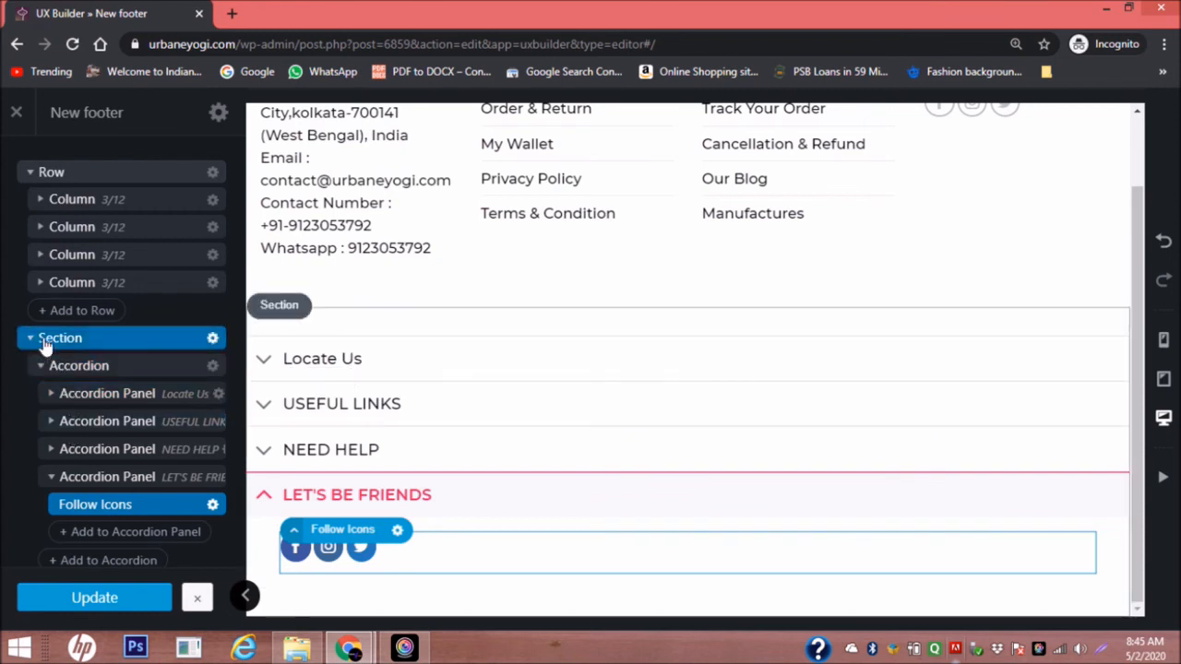
# In the accordion section's options, set its advanced visibility to Only for Mobile.
pyautogui.click(212, 340)
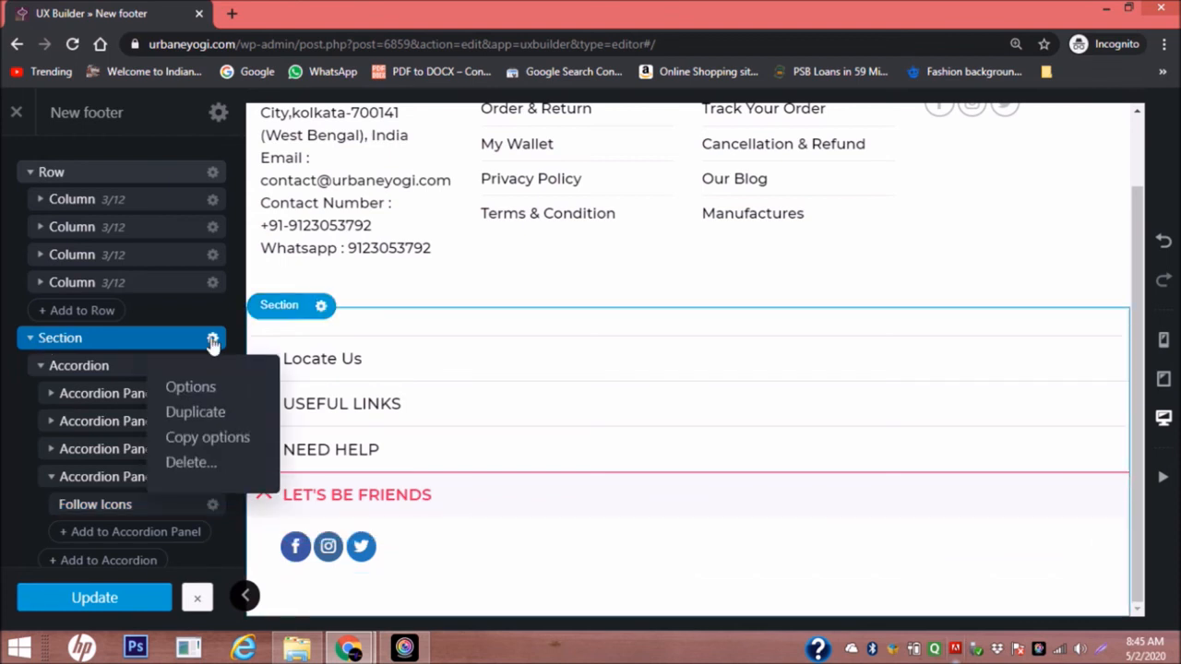
pyautogui.click(191, 388)
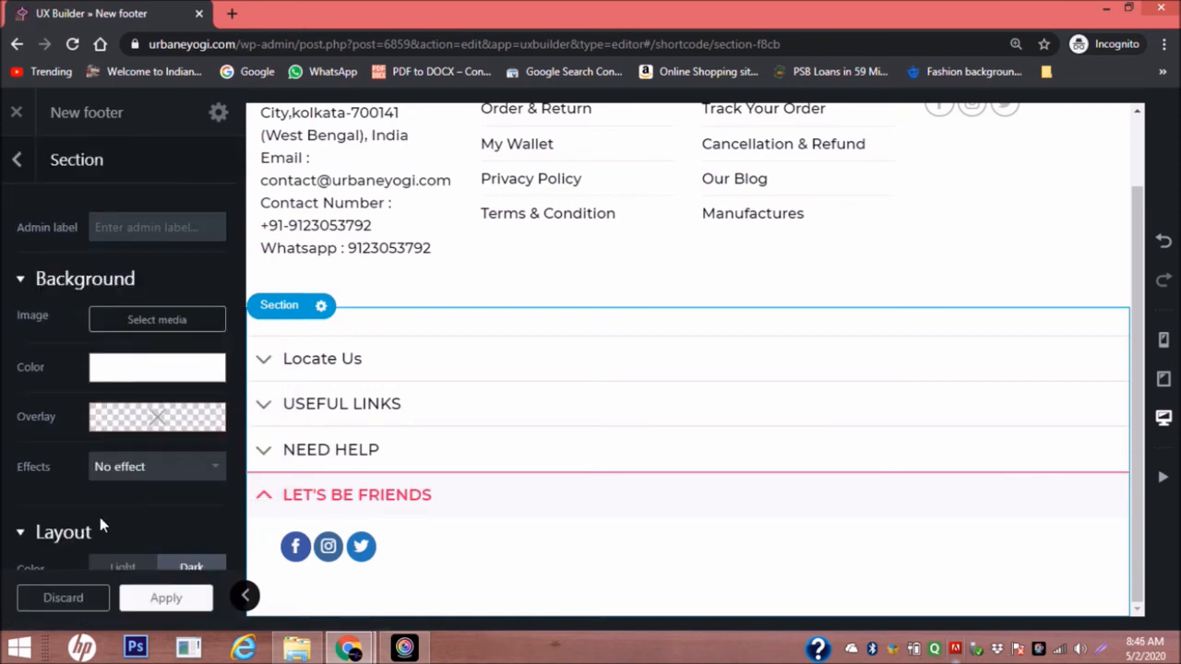
pyautogui.scroll(-5, 97, 512)
pyautogui.scroll(-3, 64, 515)
pyautogui.scroll(10, 51, 510)
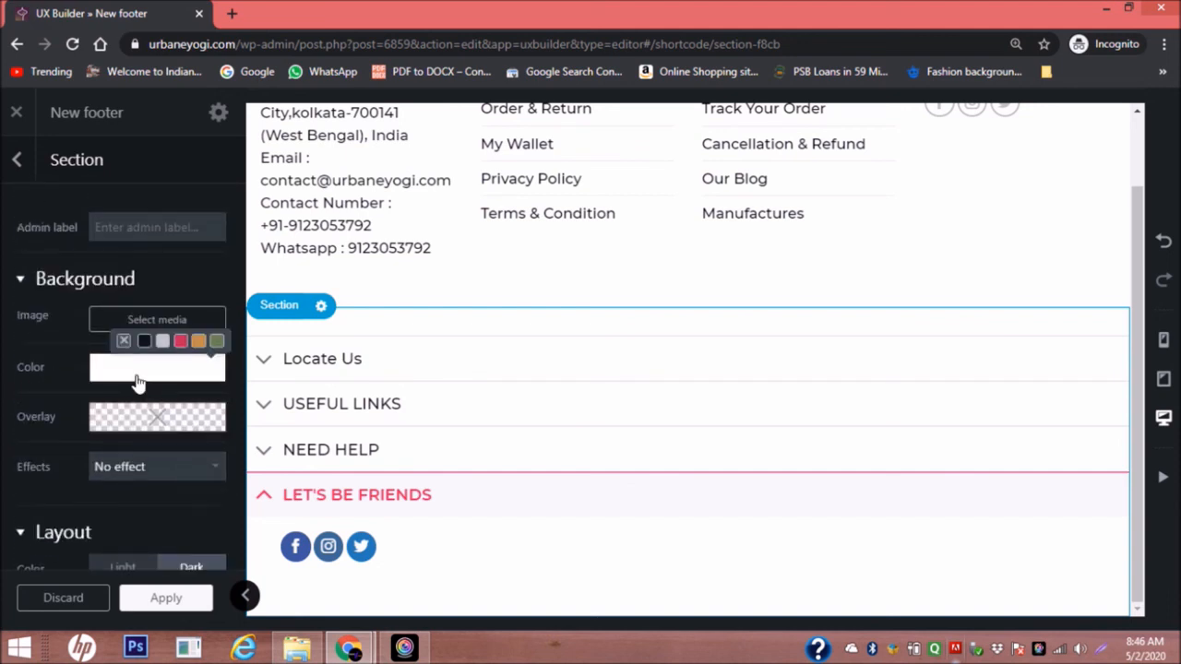
pyautogui.scroll(-10, 111, 406)
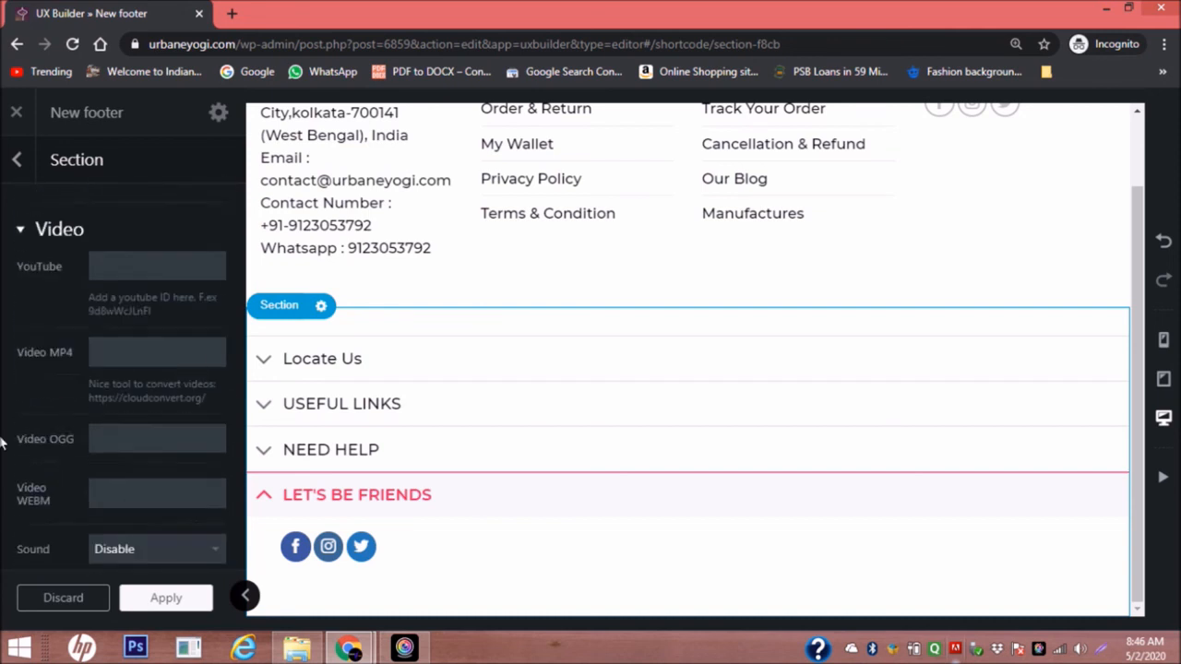
pyautogui.scroll(-2, 2, 444)
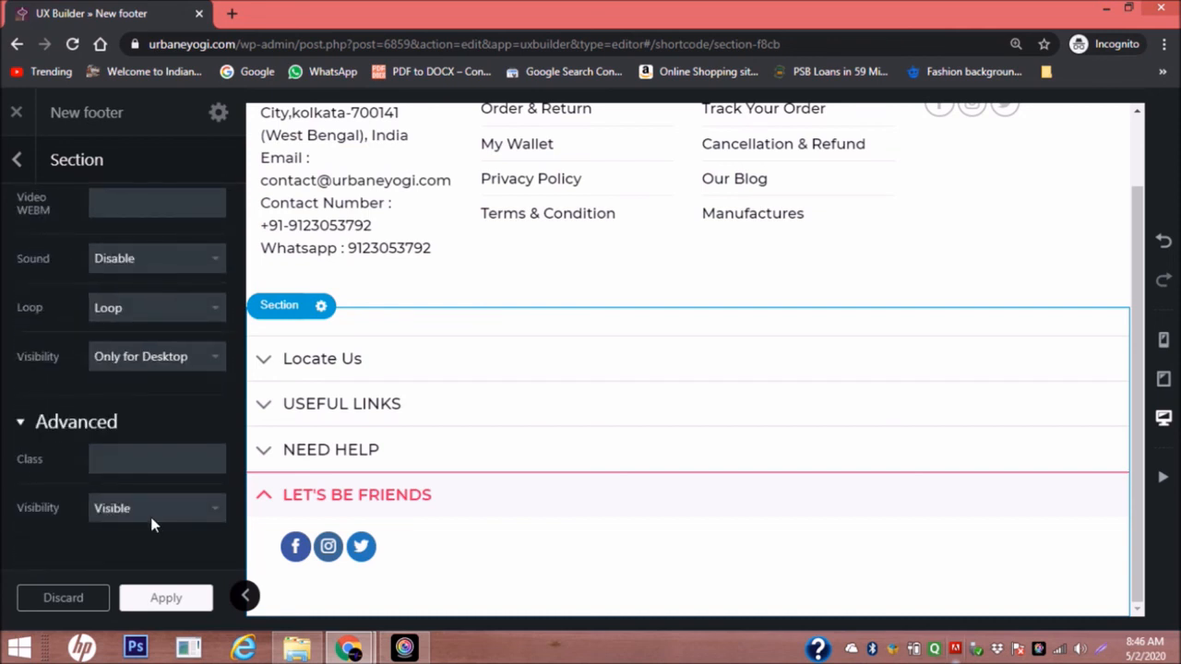
pyautogui.click(200, 513)
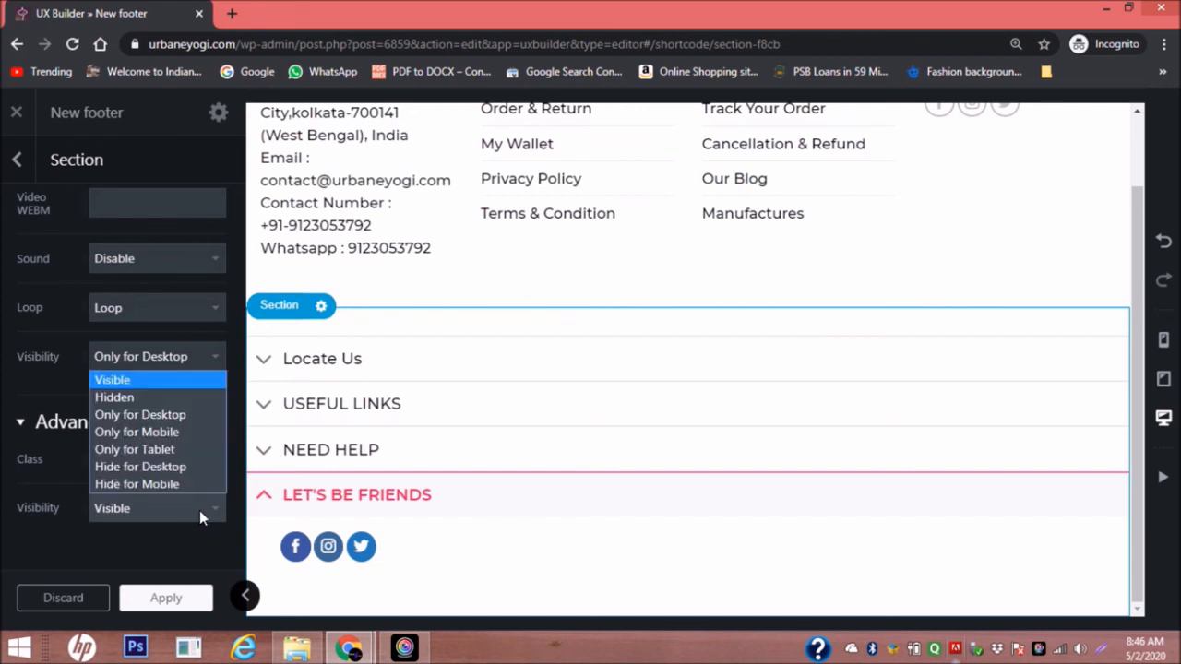
pyautogui.click(125, 433)
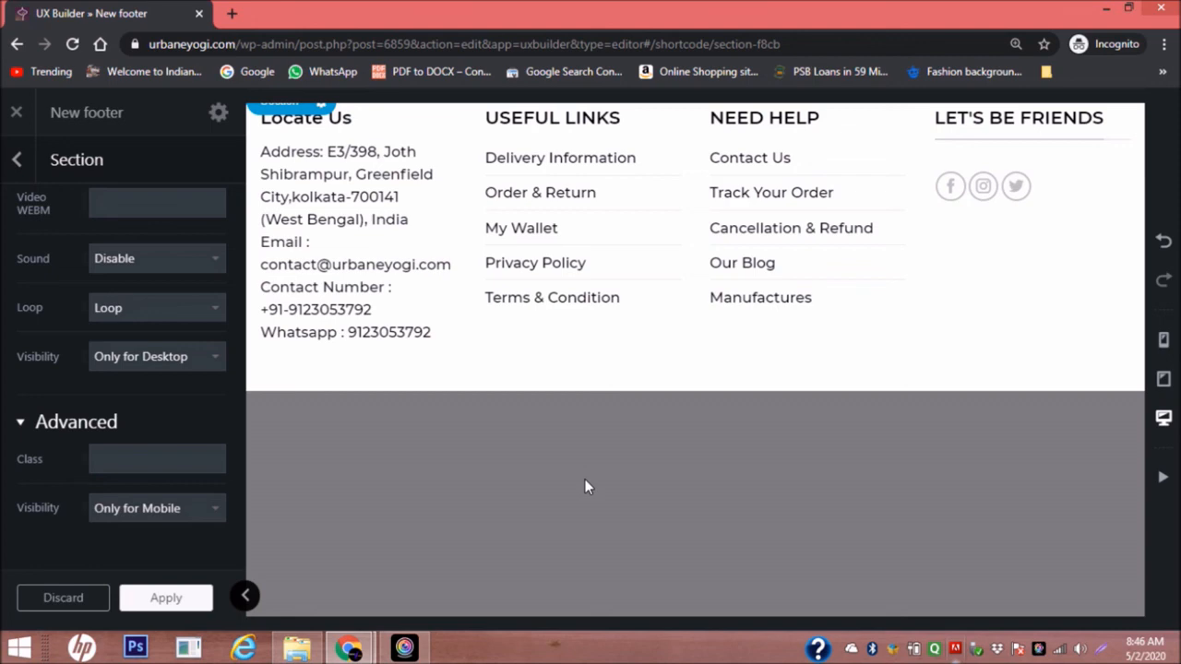
# Preview the footer in mobile view and apply the section's options.
pyautogui.click(1165, 341)
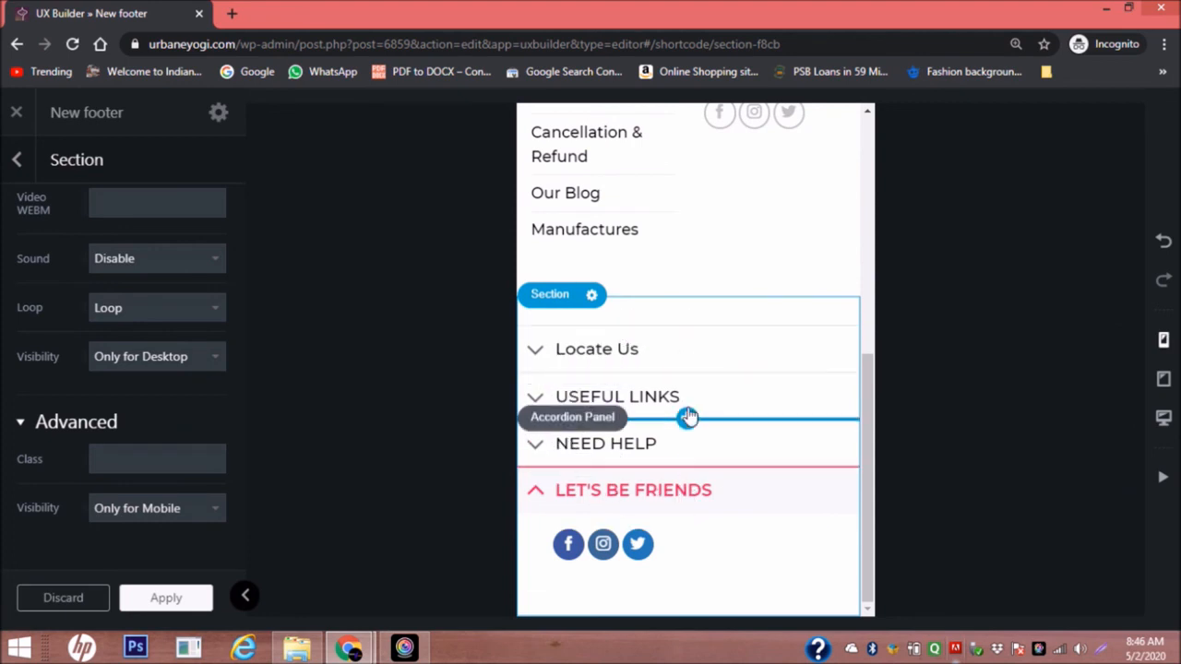
pyautogui.scroll(1, 693, 370)
pyautogui.scroll(5, 693, 370)
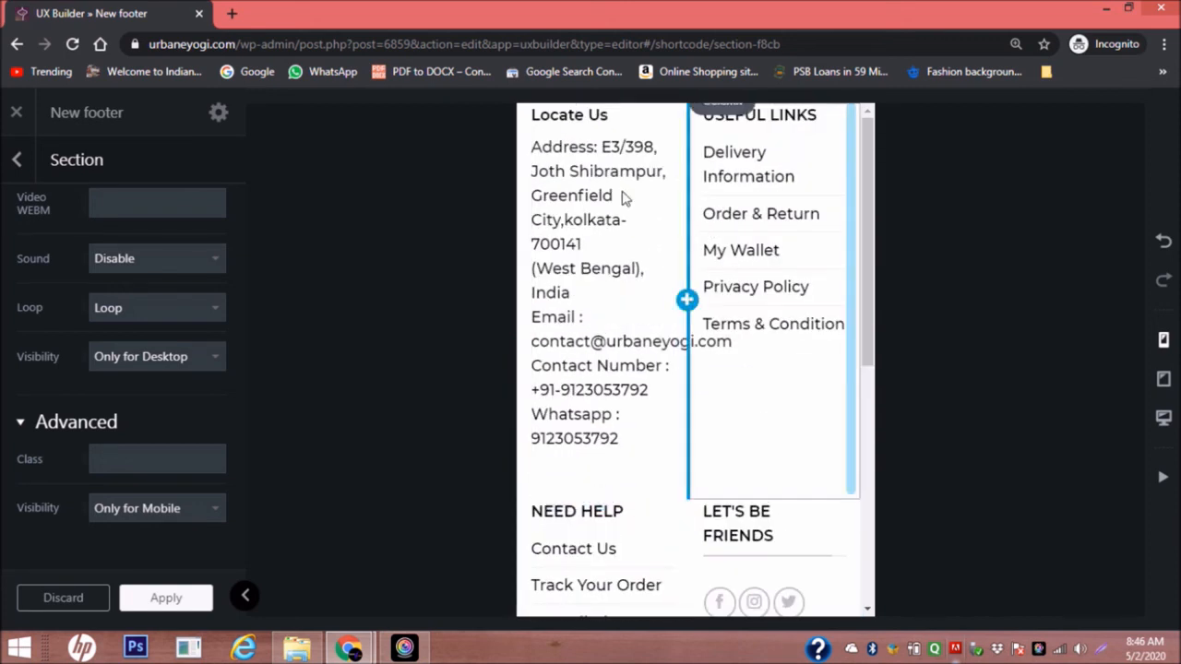
pyautogui.click(135, 602)
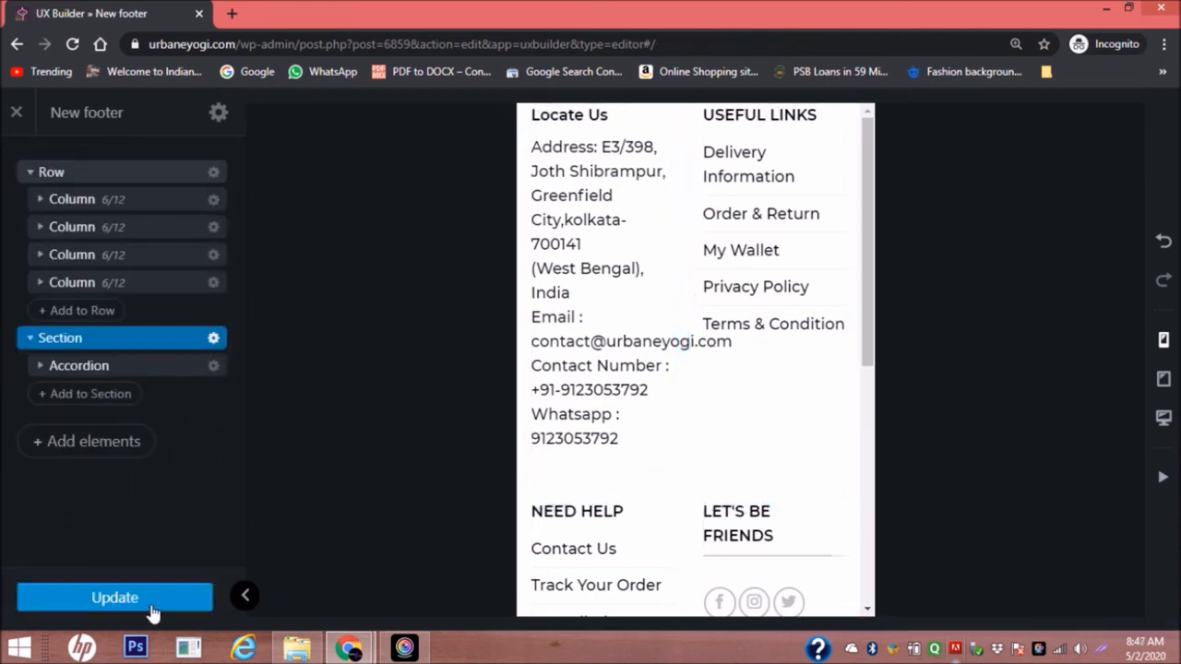
# In the four-column row's options, set its advanced visibility to Only for Desktop, apply it and update the footer block.
pyautogui.click(109, 174)
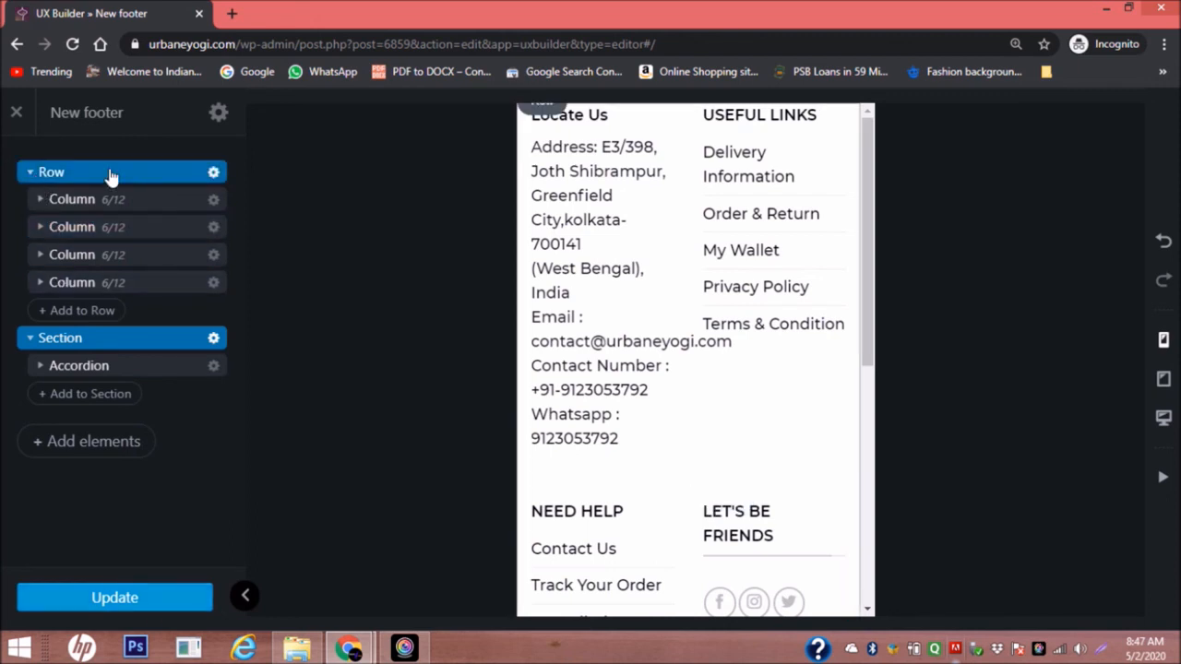
pyautogui.click(214, 172)
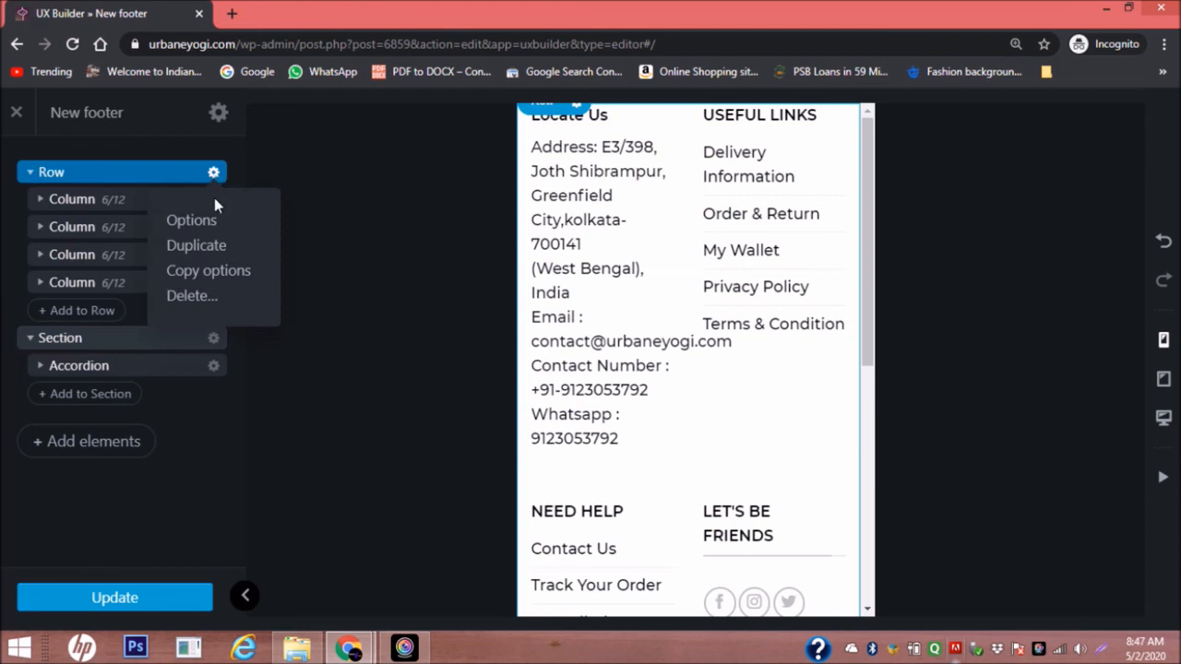
pyautogui.click(212, 220)
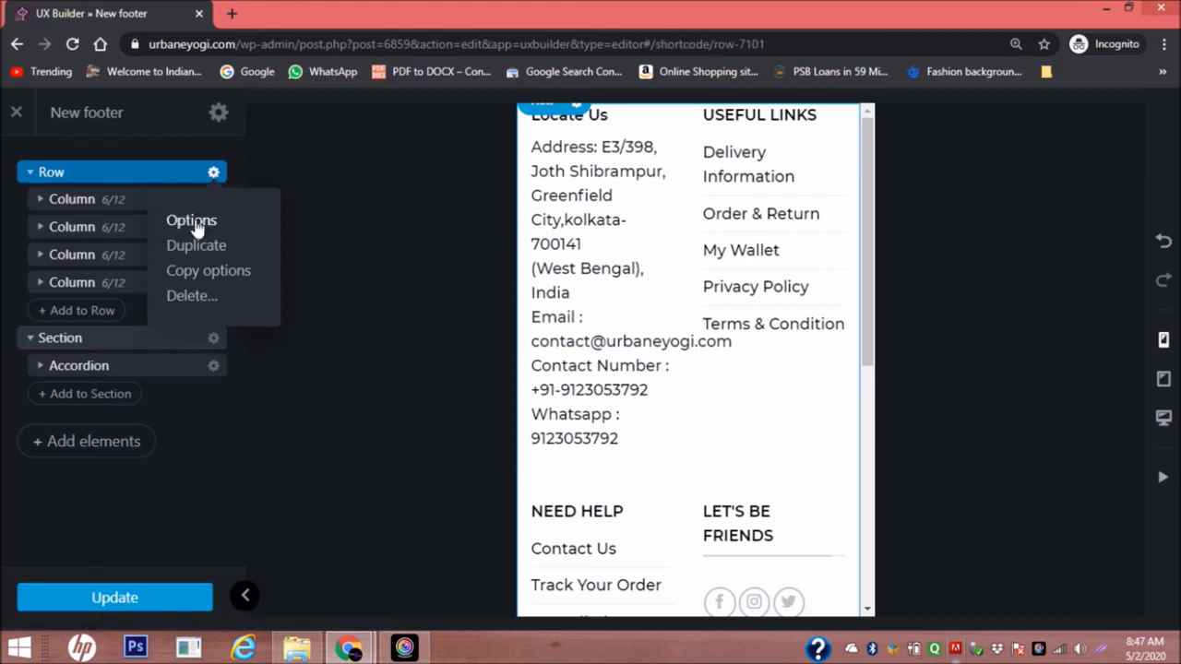
pyautogui.click(194, 221)
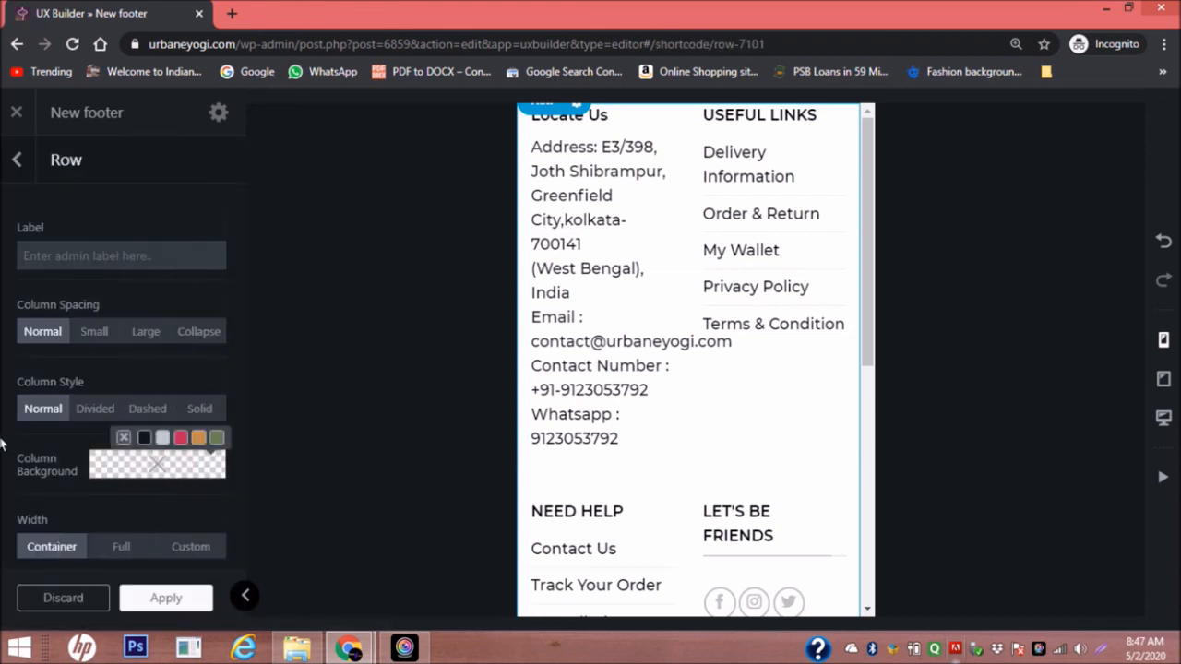
pyautogui.scroll(-8, 2, 444)
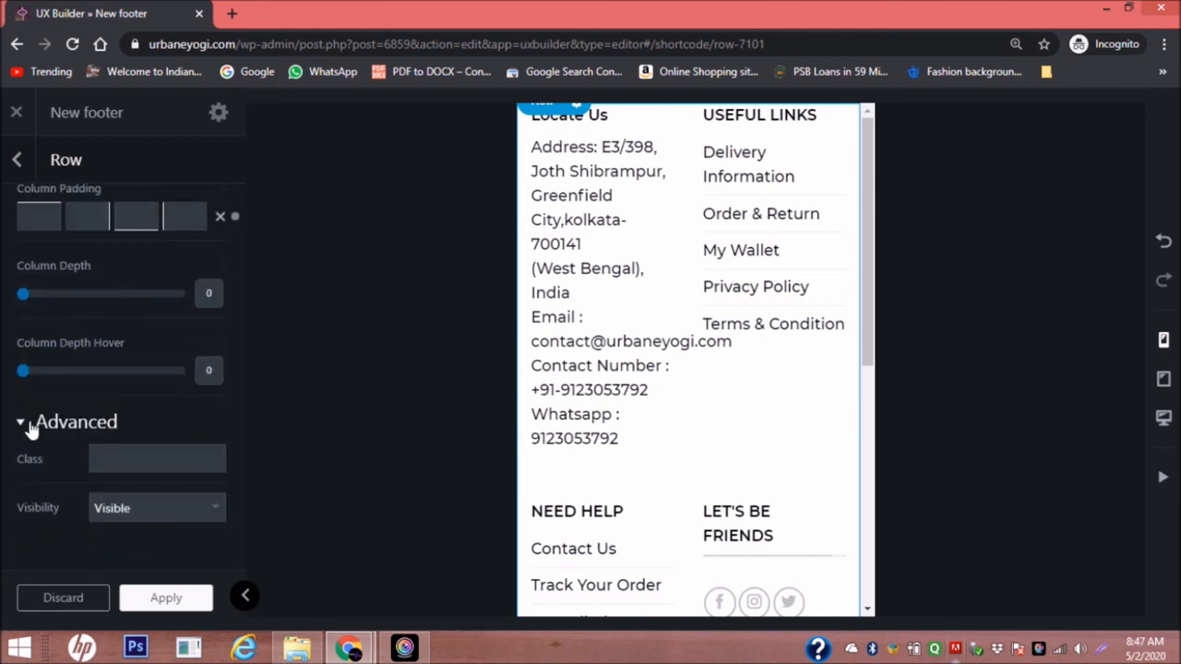
pyautogui.click(194, 515)
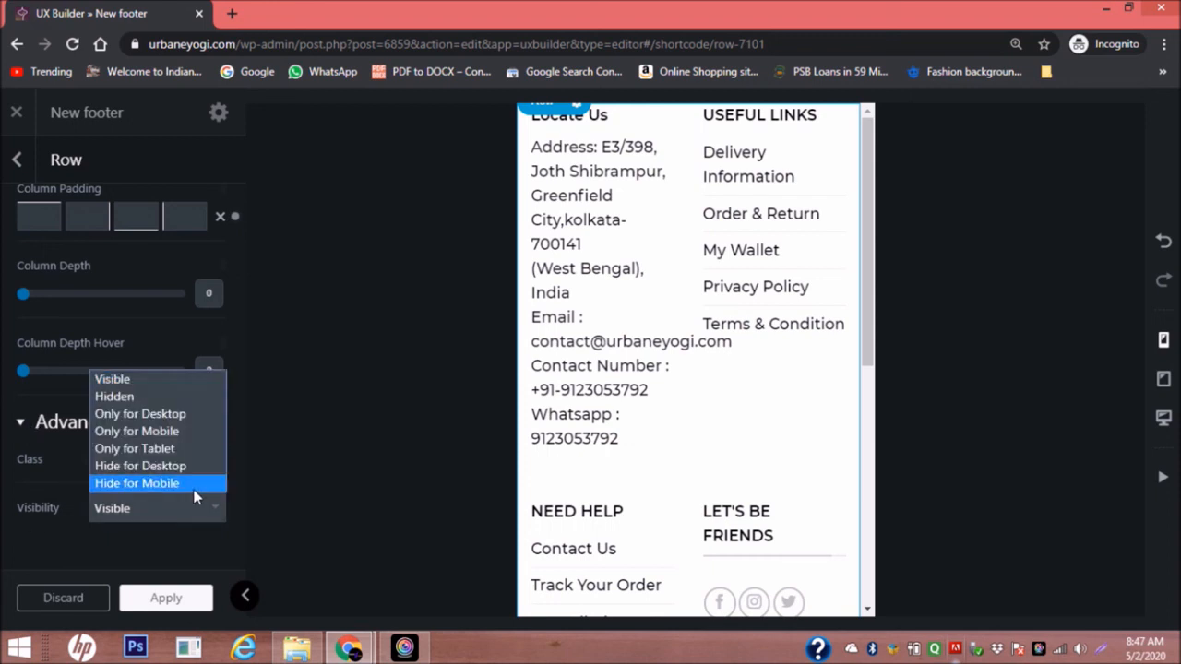
pyautogui.click(181, 416)
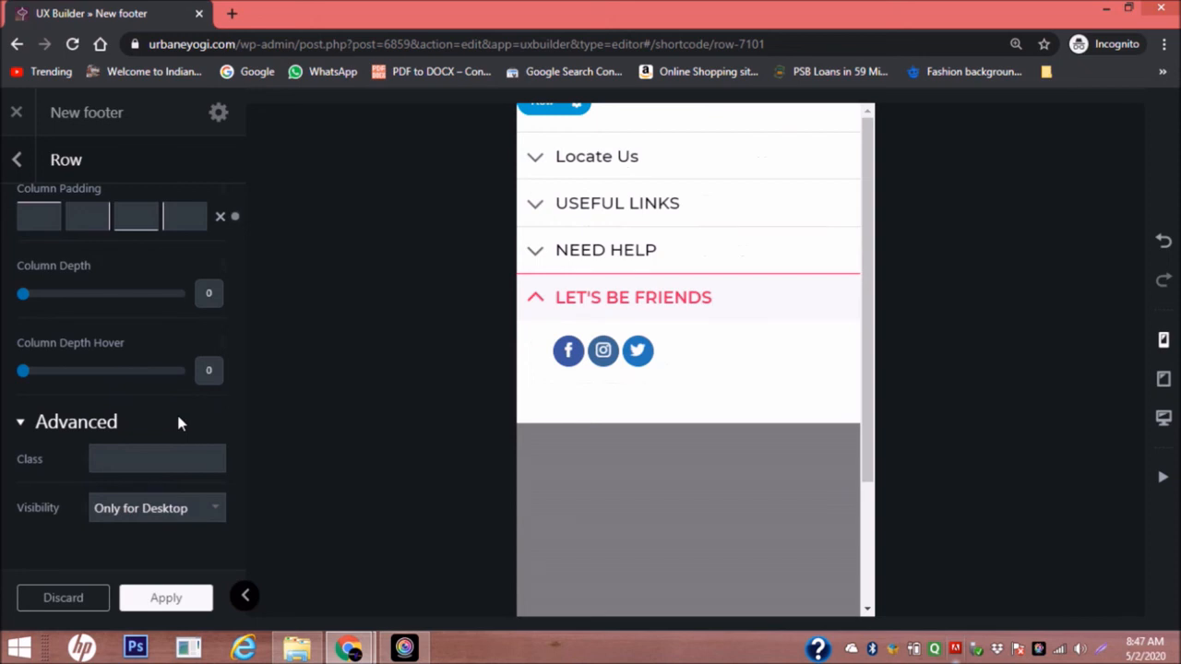
pyautogui.click(187, 602)
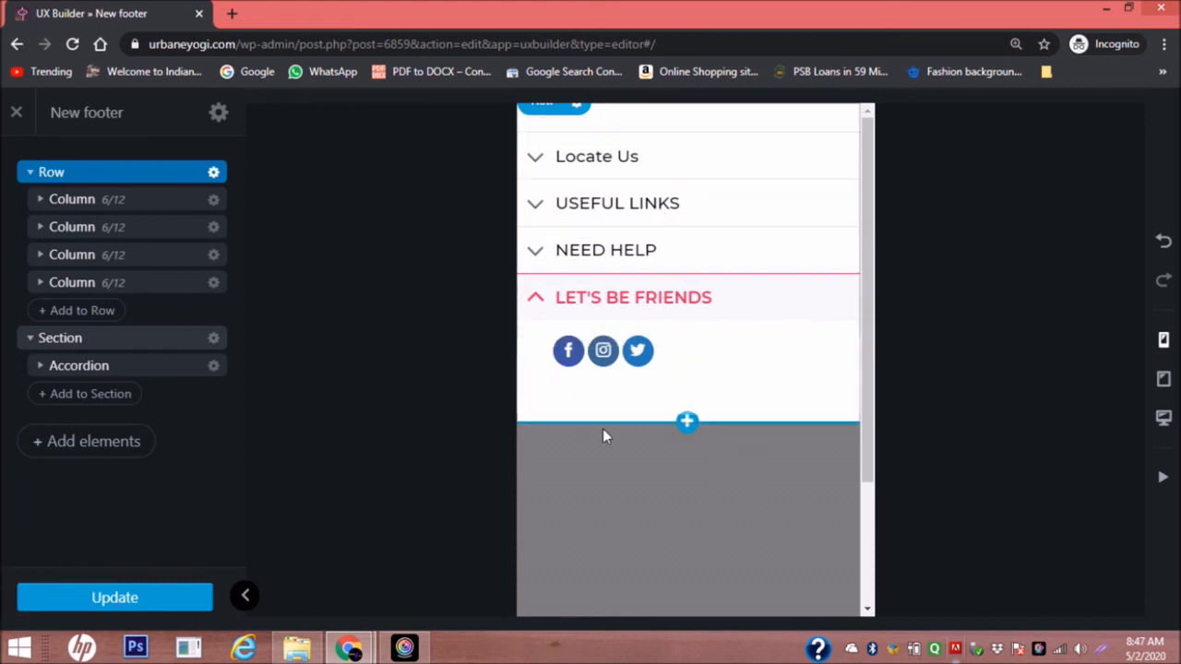
pyautogui.click(37, 599)
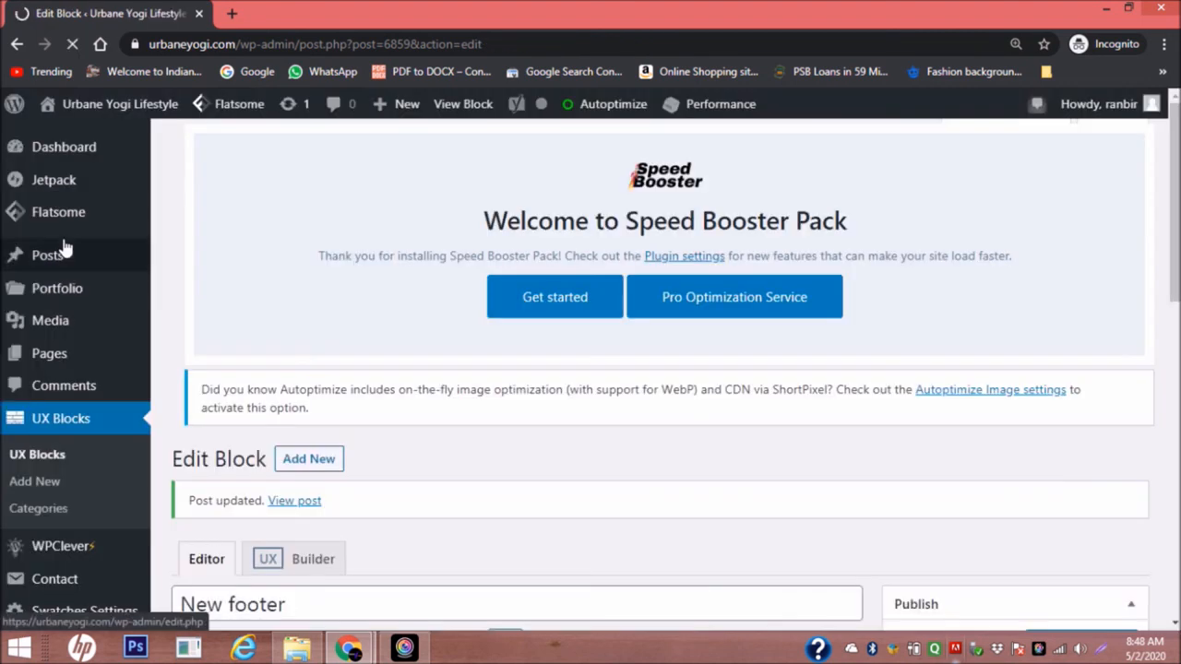
# Open the Flatsome theme's footer customization settings and choose New footer as the Custom Footer Block.
pyautogui.click(71, 216)
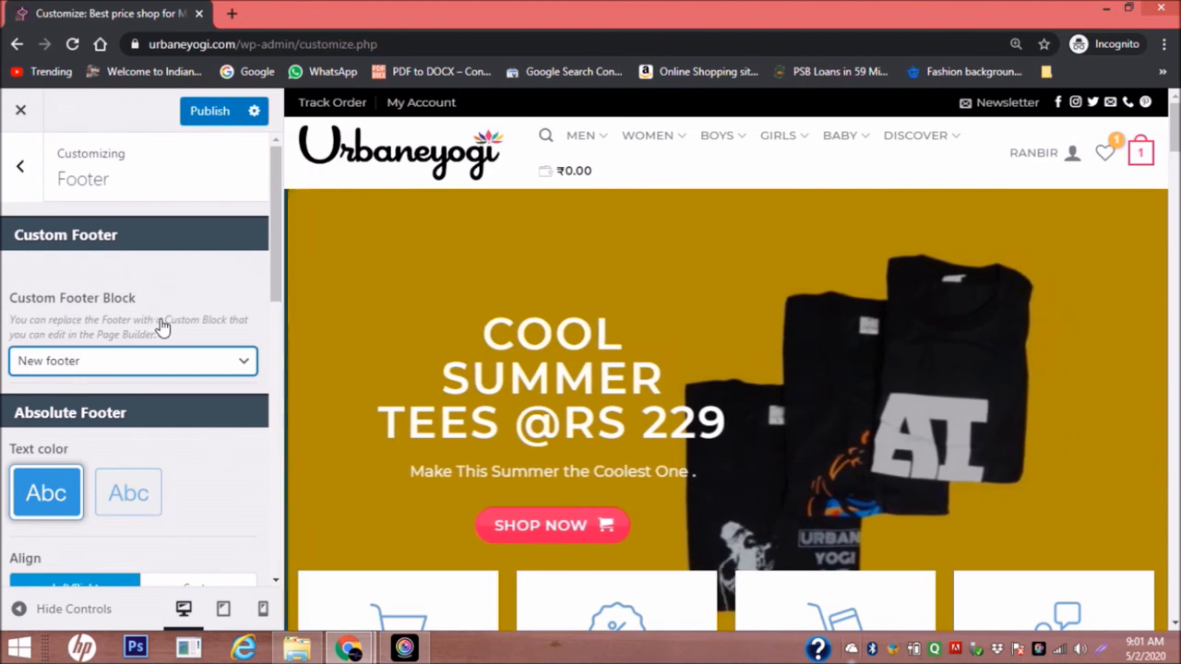
pyautogui.click(134, 369)
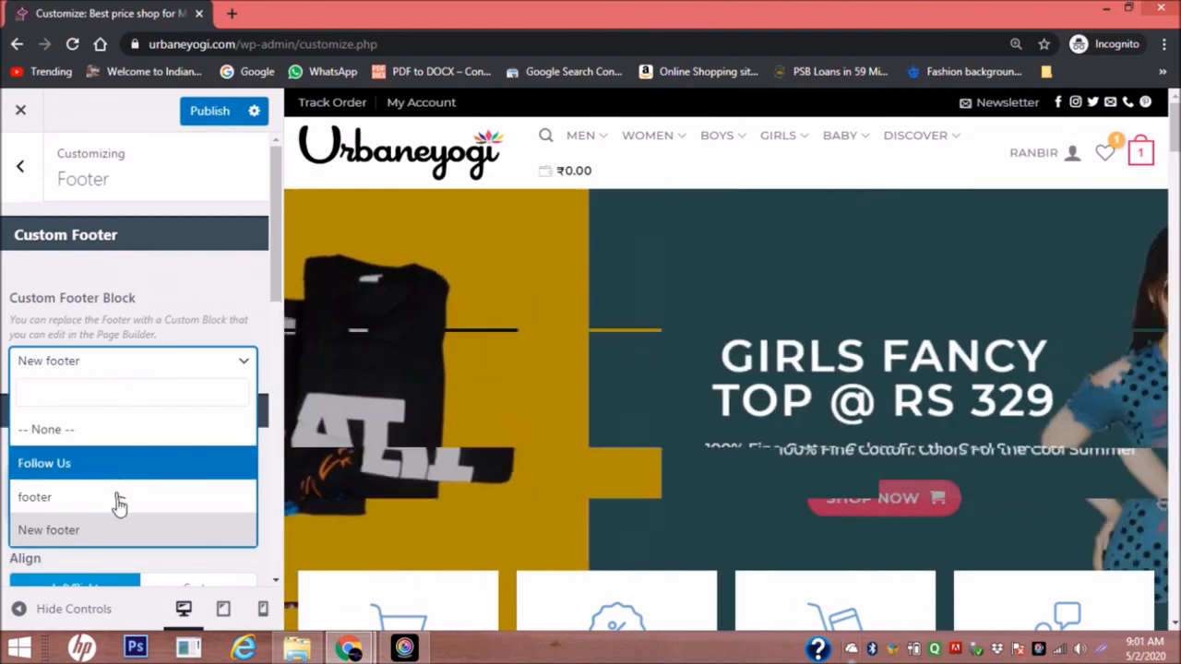
pyautogui.click(123, 531)
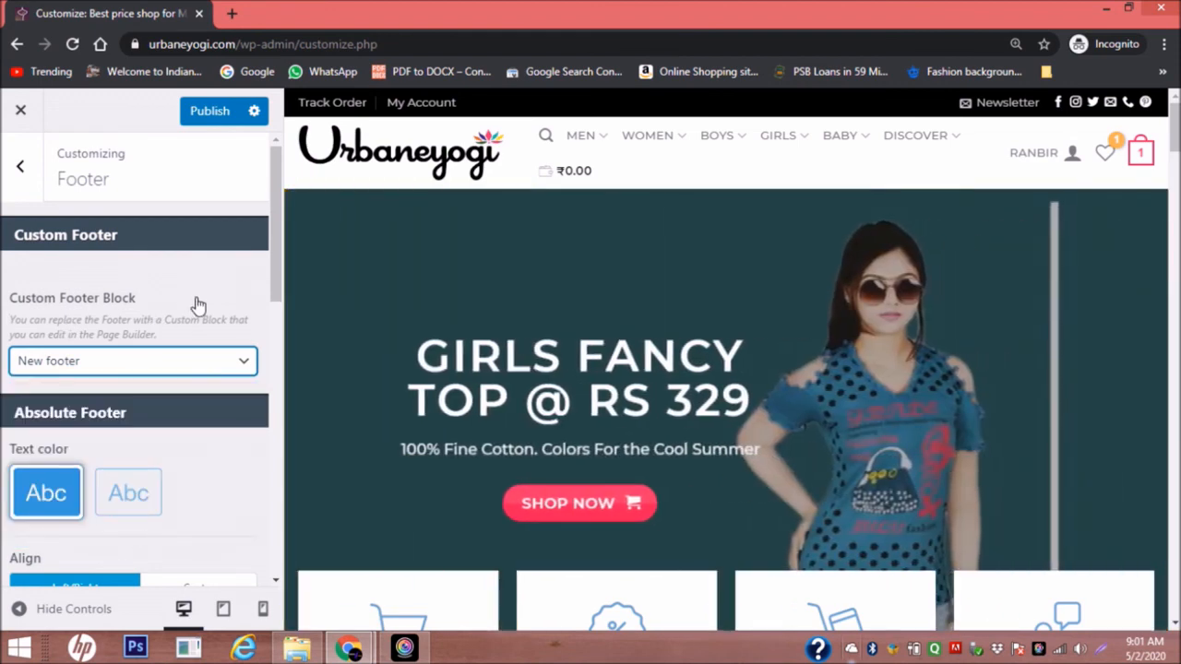
# Examine the four-column footer at the end of the home page in the desktop preview.
pyautogui.scroll(-8, 657, 346)
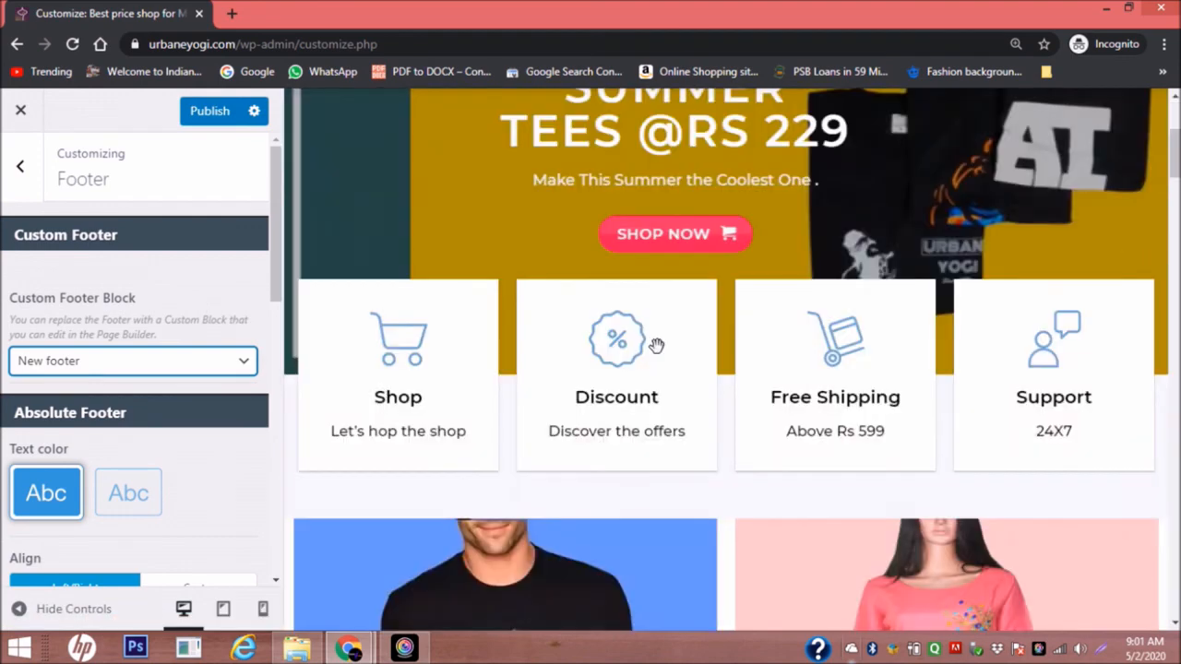
pyautogui.scroll(-10, 660, 350)
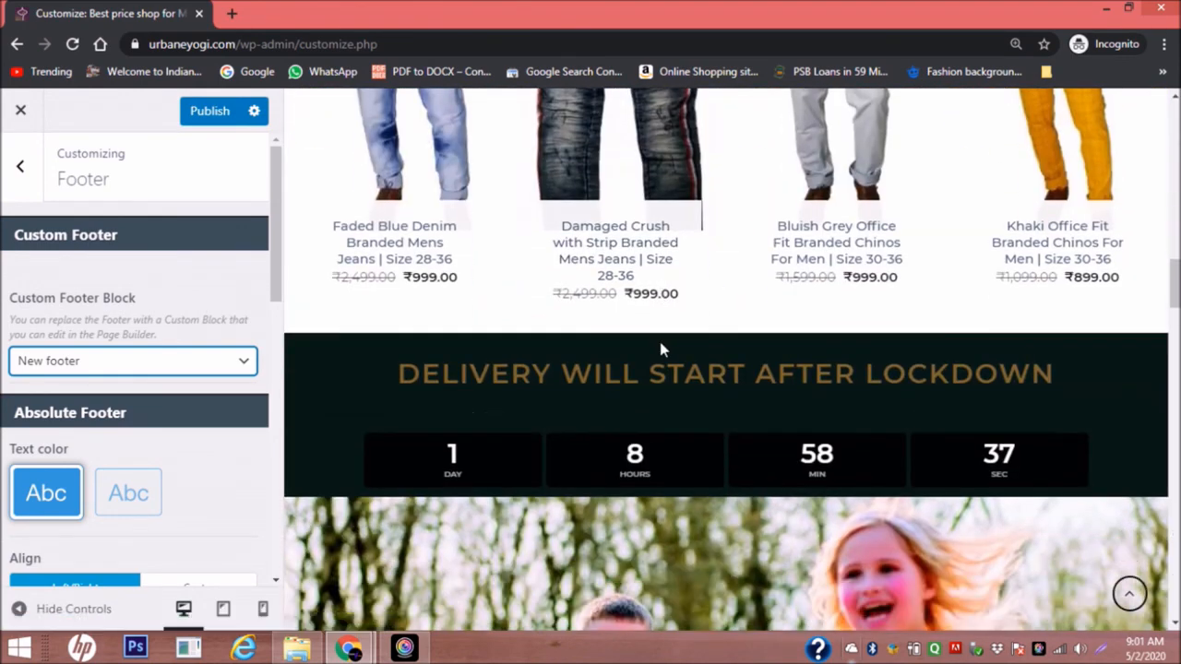
pyautogui.scroll(-15, 666, 351)
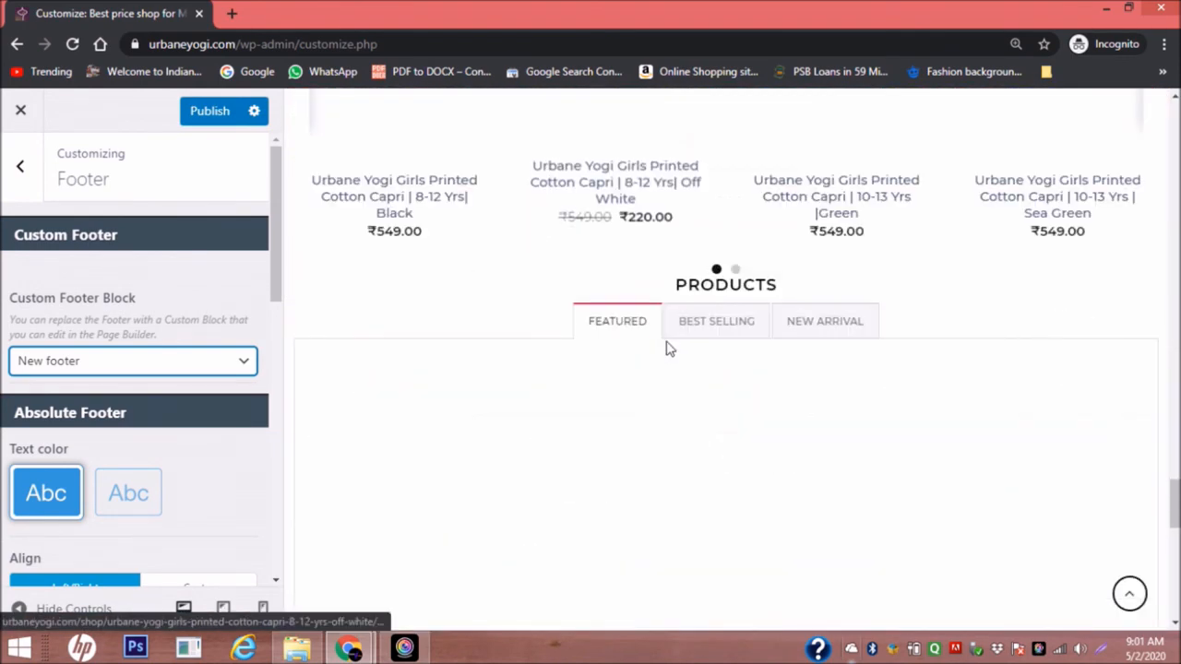
pyautogui.scroll(-4, 666, 350)
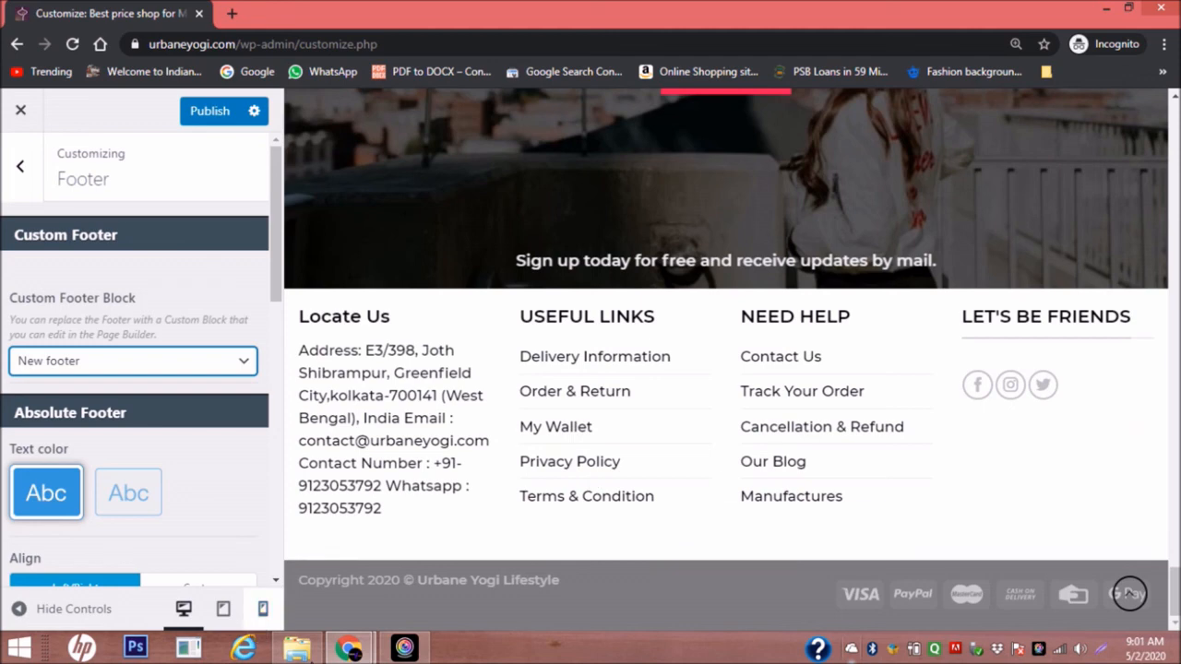
# Switch the preview to mobile and check the footer accordion's Locate Us, USEFUL LINKS, NEED HELP and LET'S BE FRIENDS panels.
pyautogui.click(263, 614)
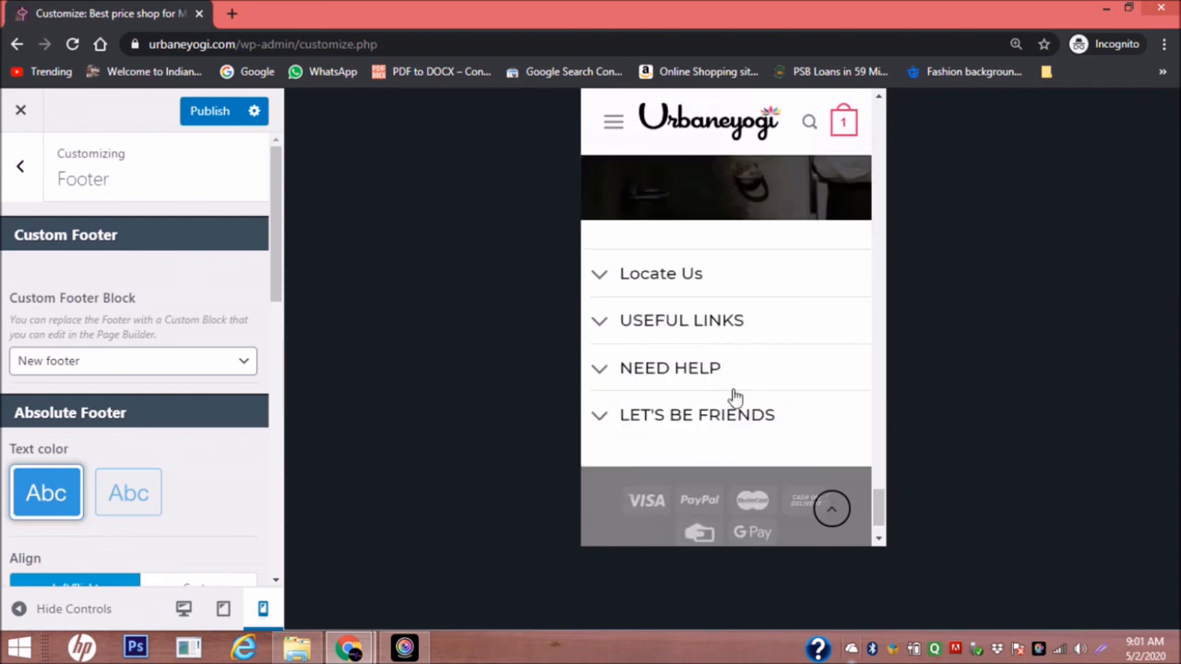
pyautogui.scroll(2, 734, 396)
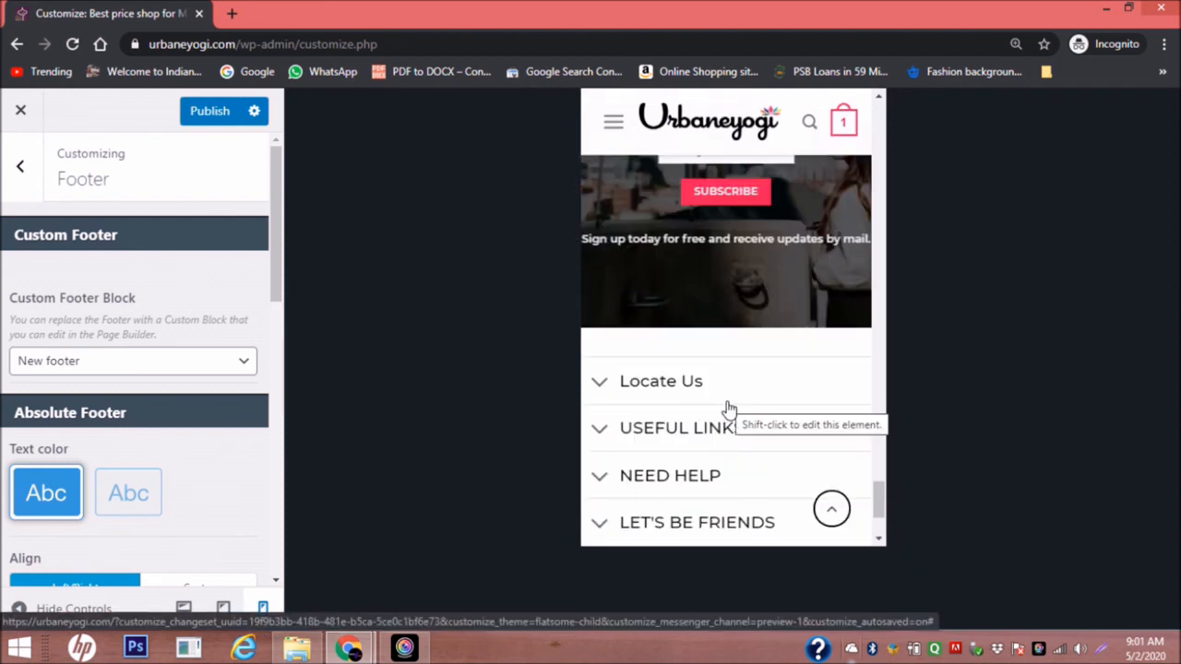
pyautogui.click(602, 385)
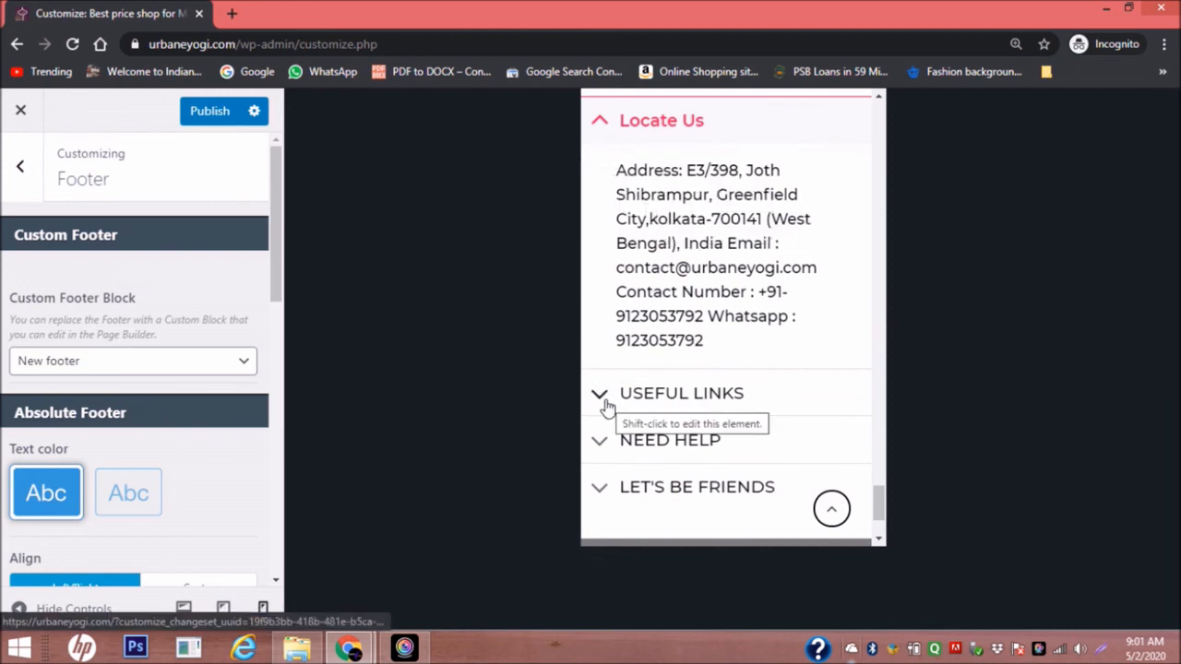
pyautogui.click(606, 407)
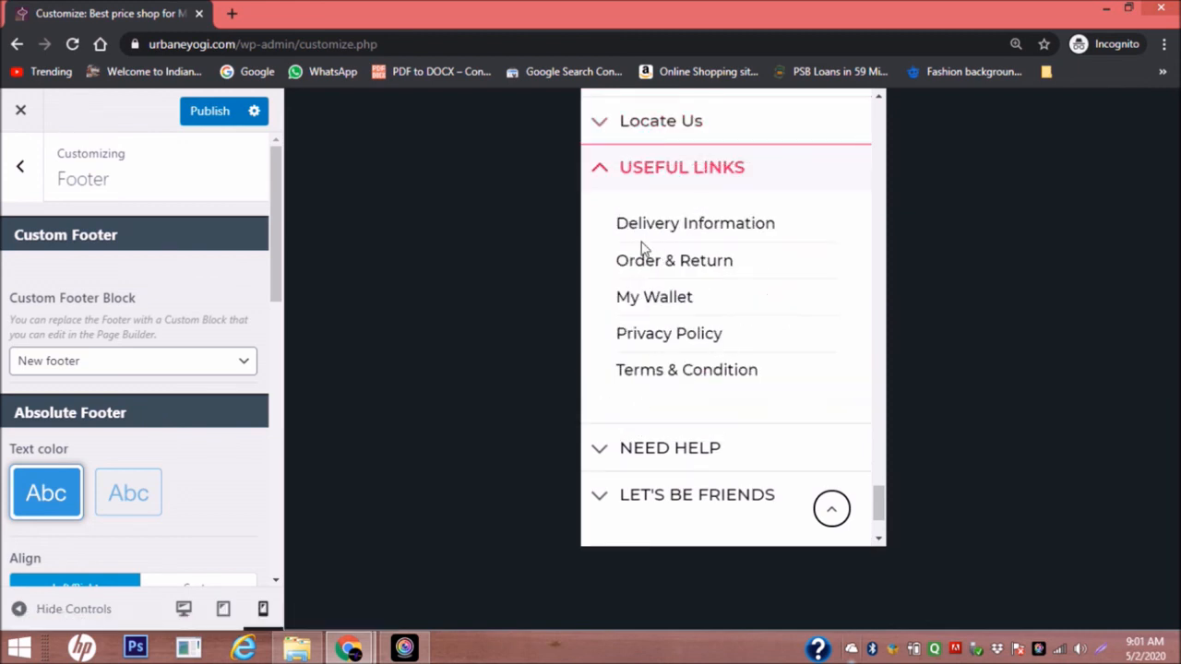
pyautogui.scroll(-2, 683, 378)
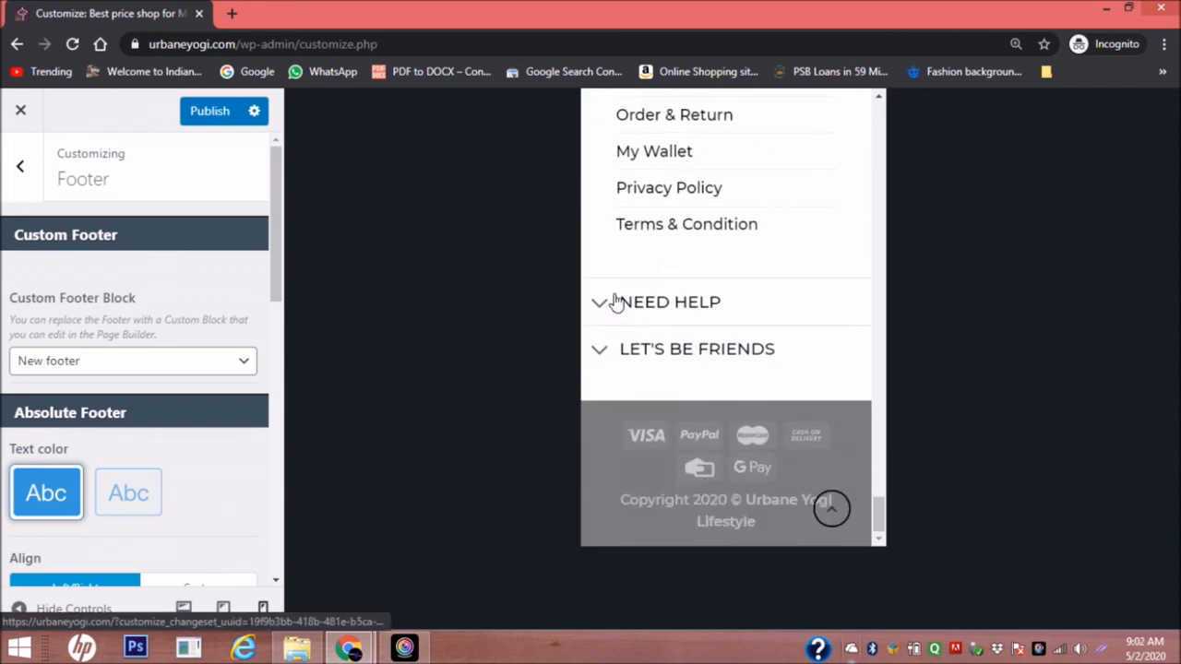
pyautogui.click(602, 308)
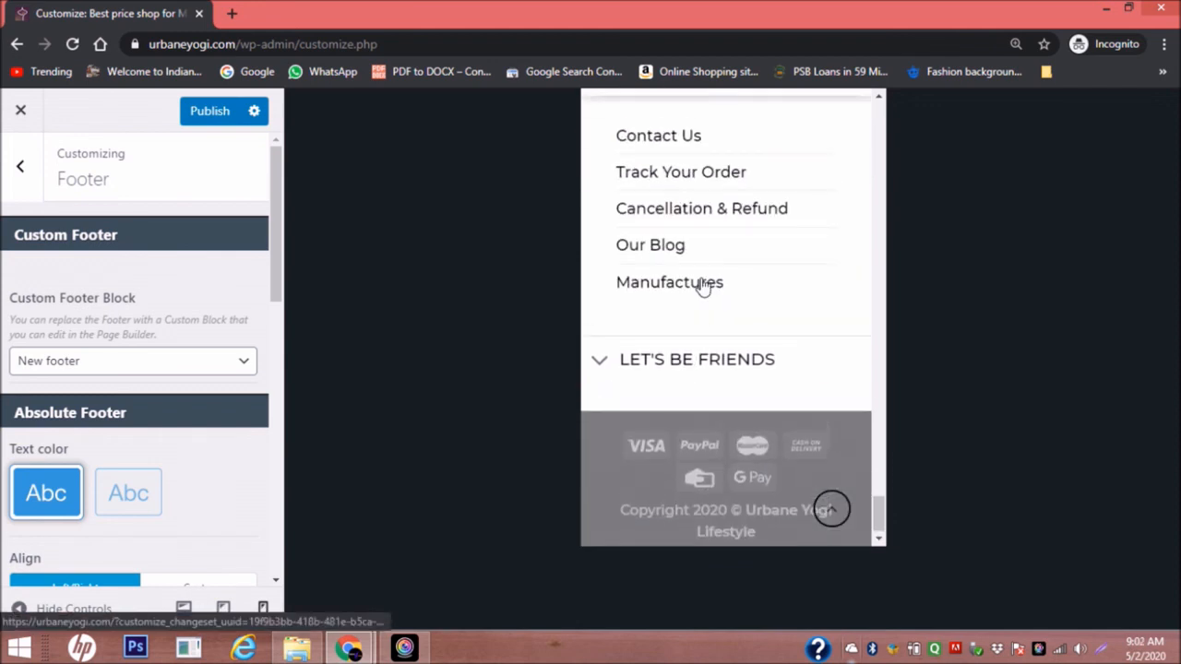
pyautogui.scroll(1, 703, 286)
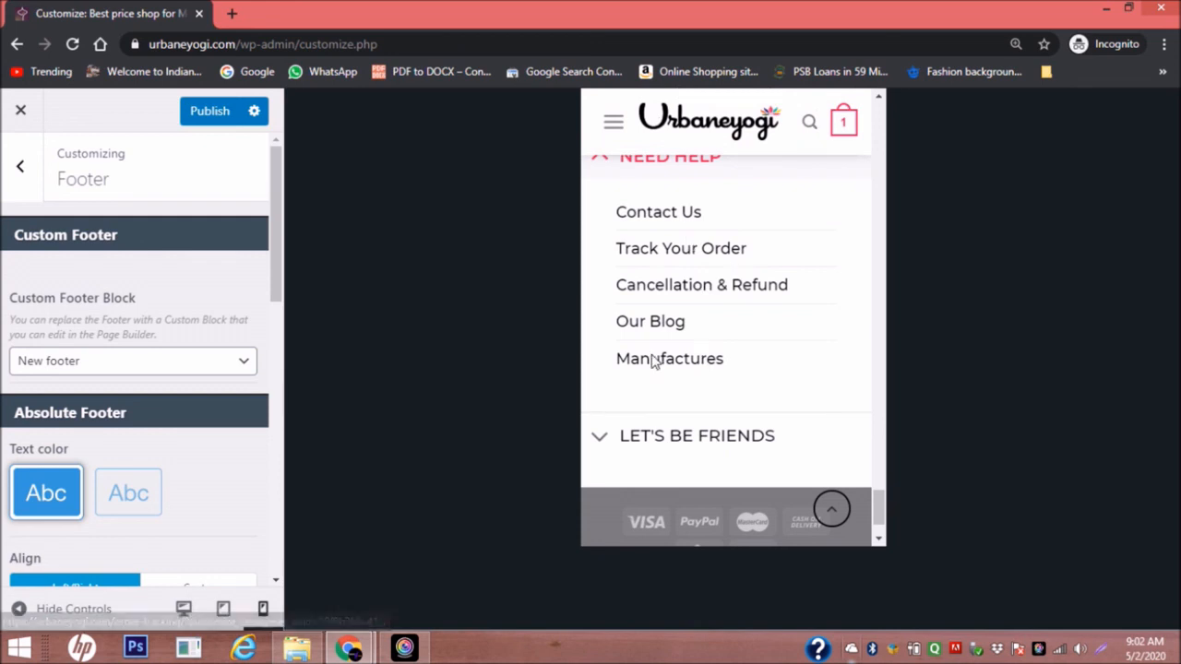
pyautogui.click(602, 441)
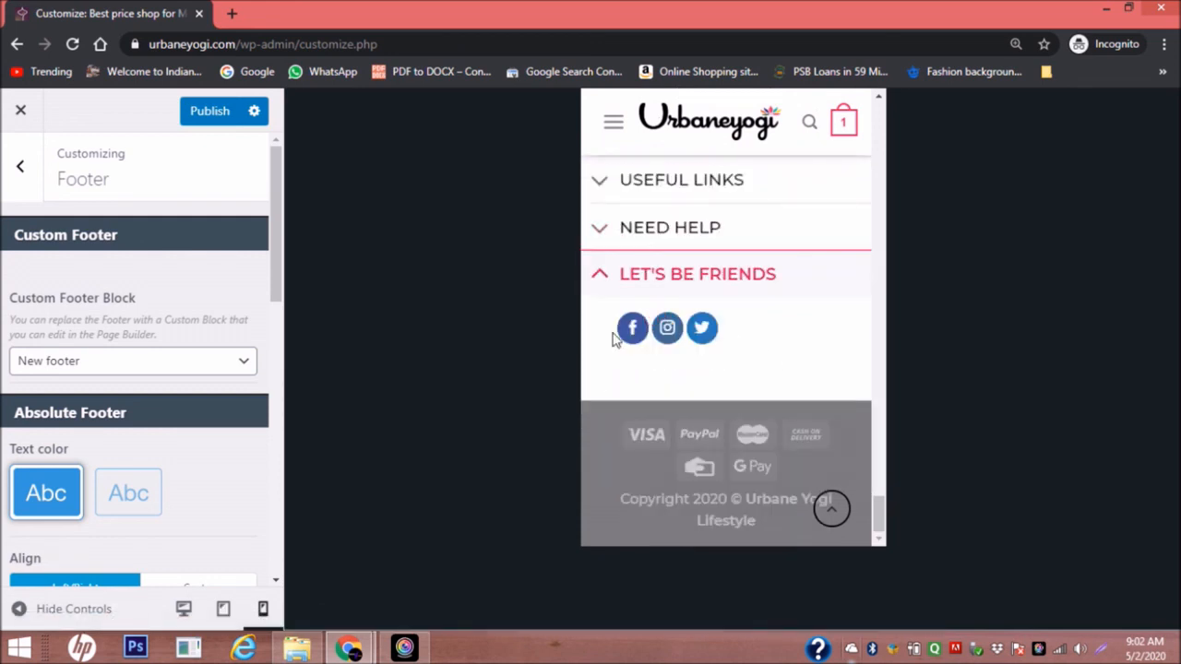
pyautogui.scroll(3, 643, 314)
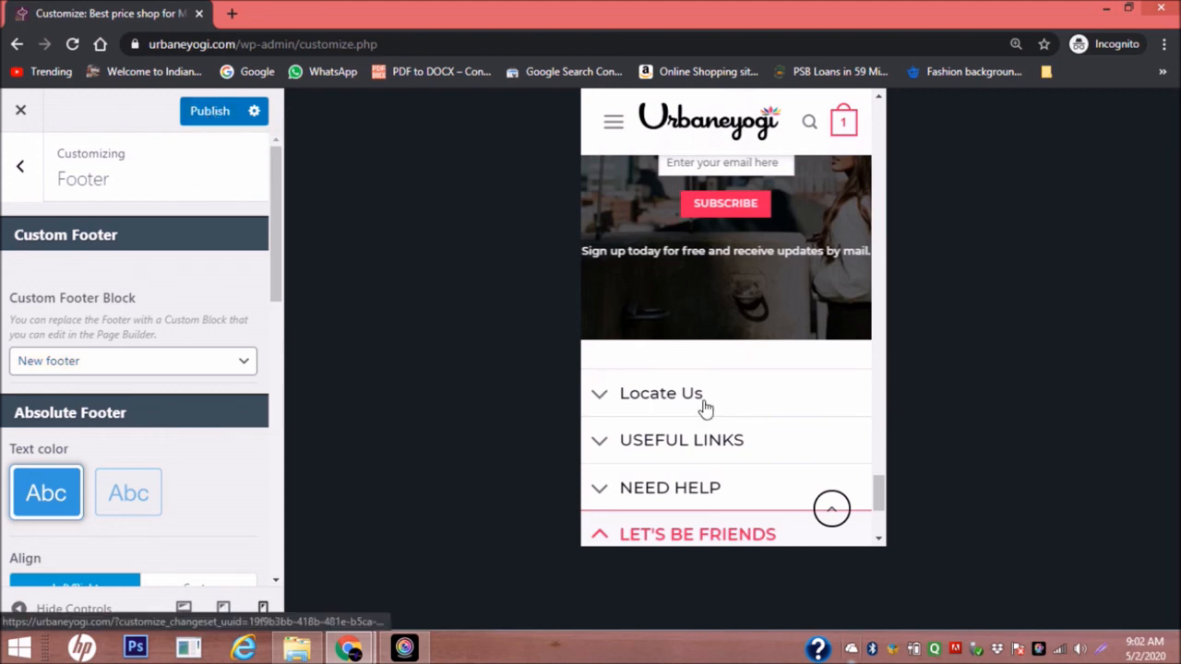
pyautogui.scroll(-5, 706, 407)
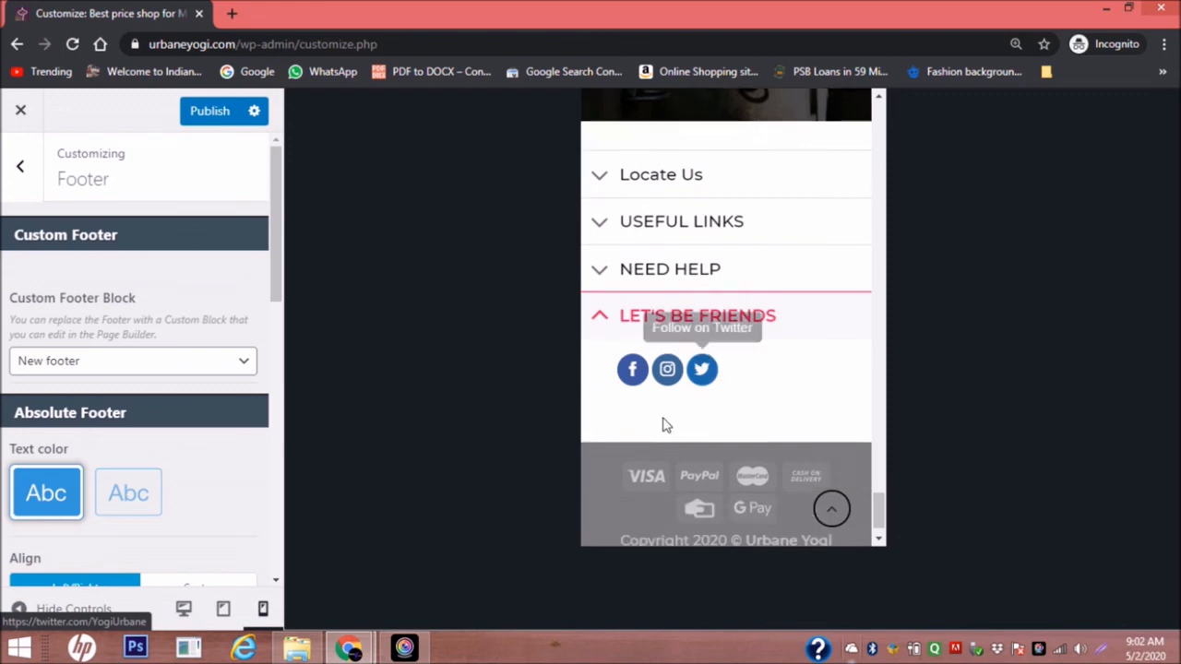